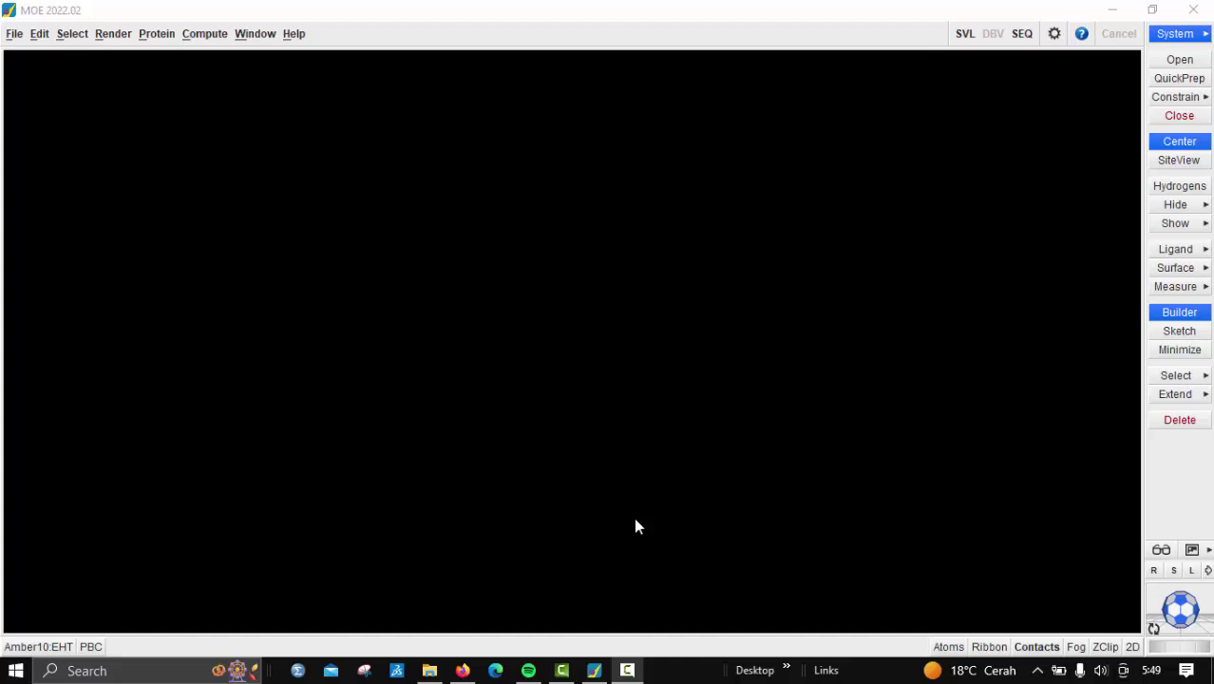
# - Start opening a structure file and choose the RCSB Protein Data Bank as the source
pyautogui.click(15, 34)
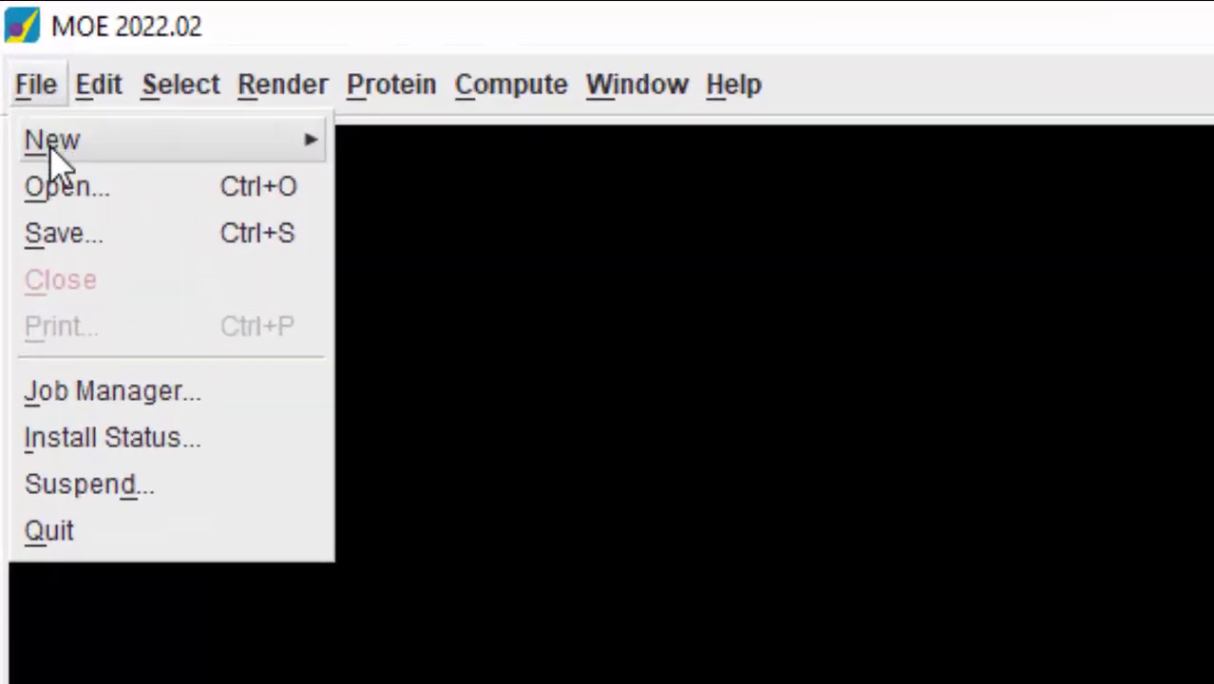
pyautogui.click(43, 191)
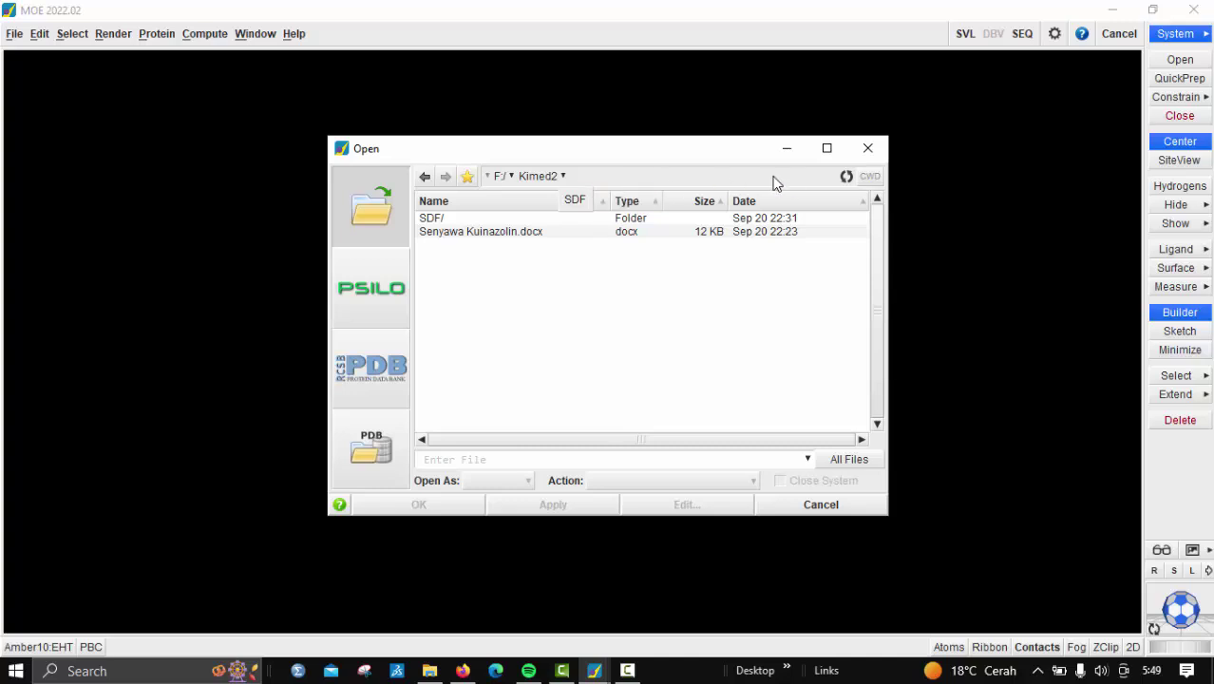
pyautogui.click(583, 180)
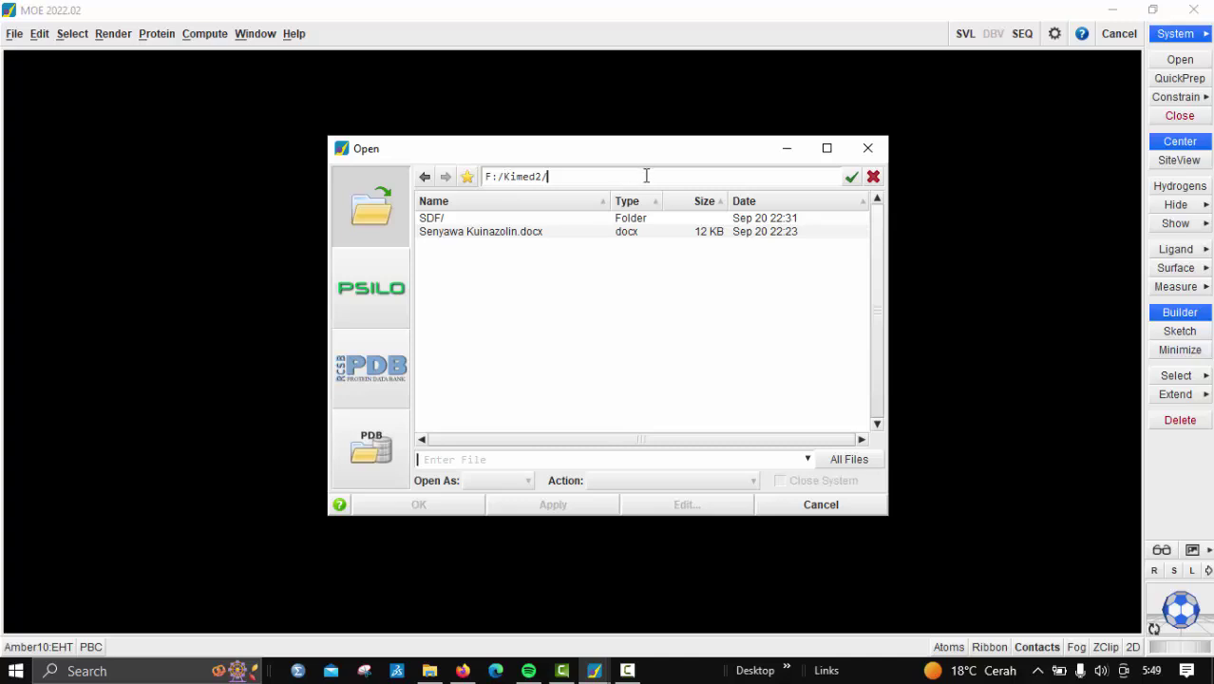
pyautogui.click(851, 179)
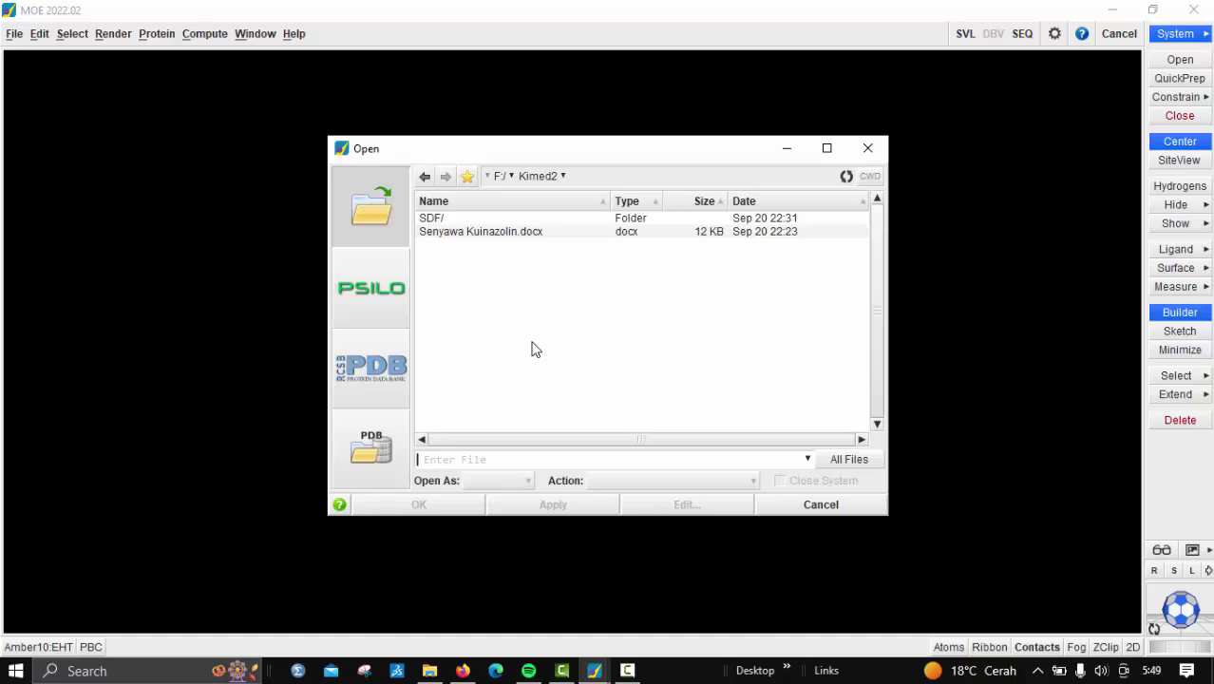
pyautogui.click(356, 377)
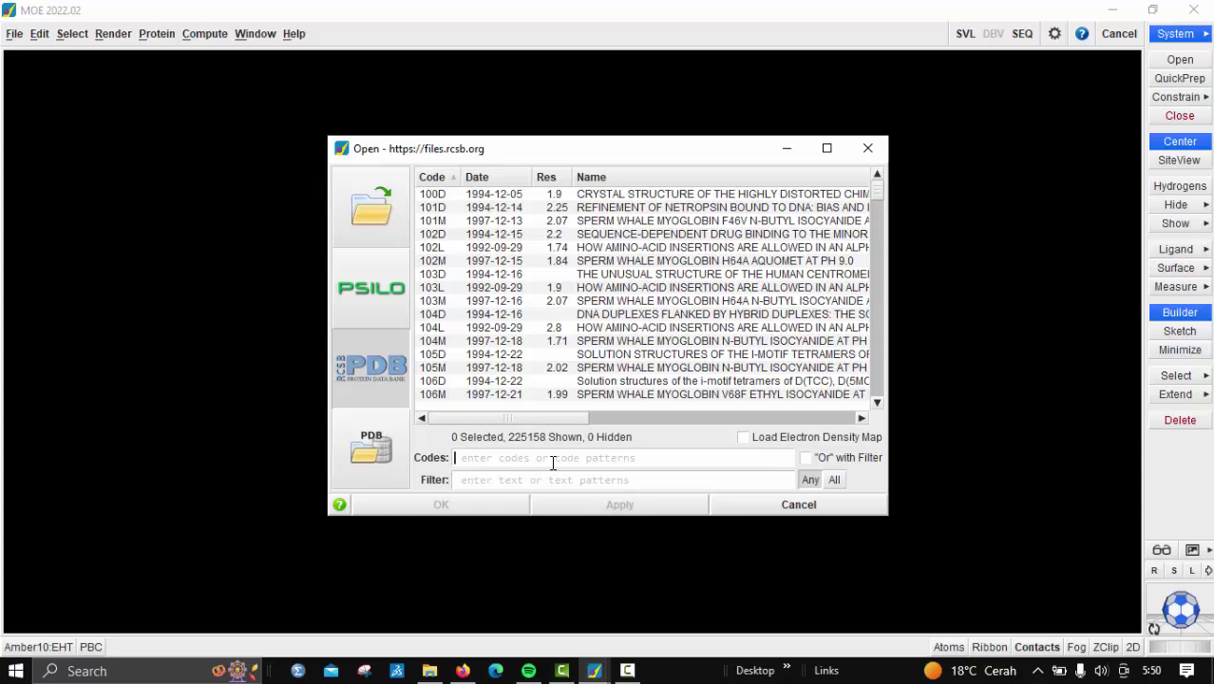
# - Load PDB entry 2W8Y with waters ignored and display its chains in the Sequence Editor
pyautogui.write('2w8y')
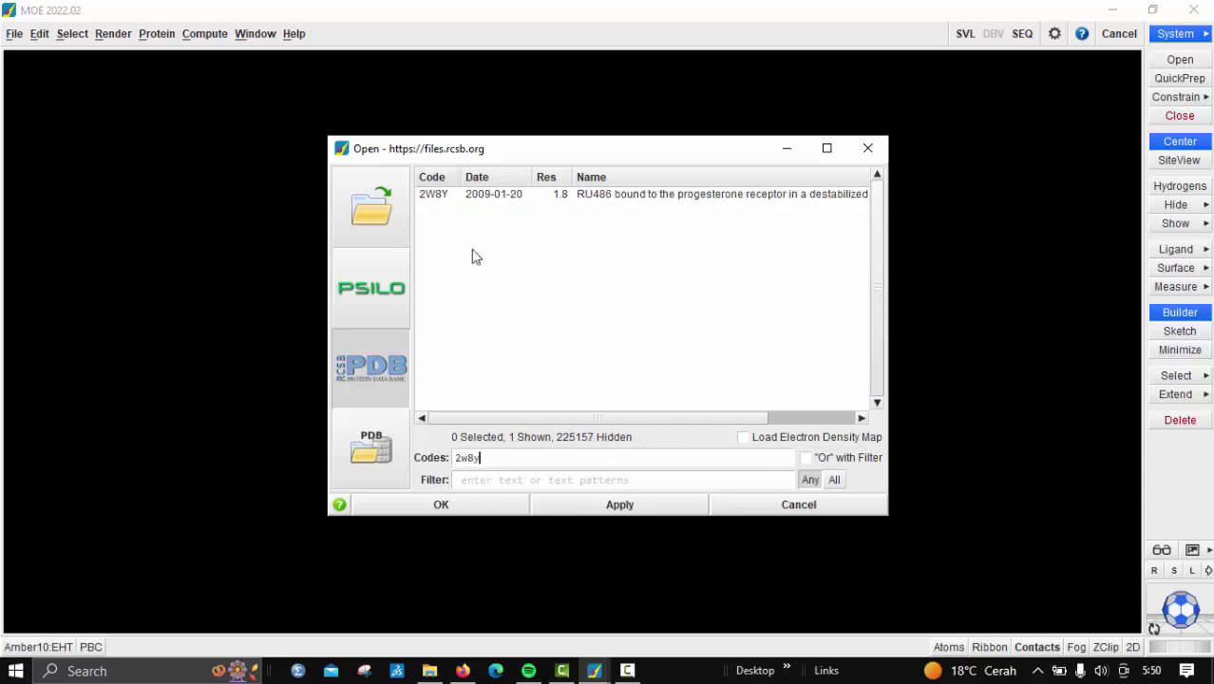
pyautogui.click(455, 198)
pyautogui.click(441, 504)
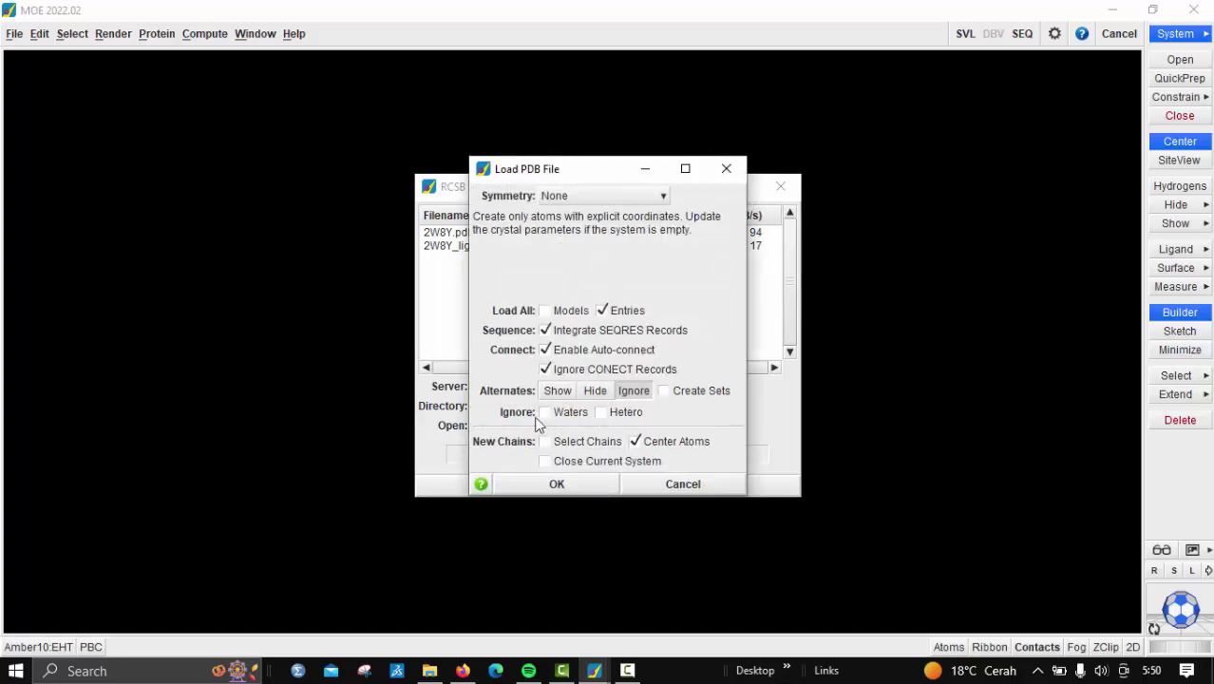
pyautogui.click(547, 411)
pyautogui.click(556, 484)
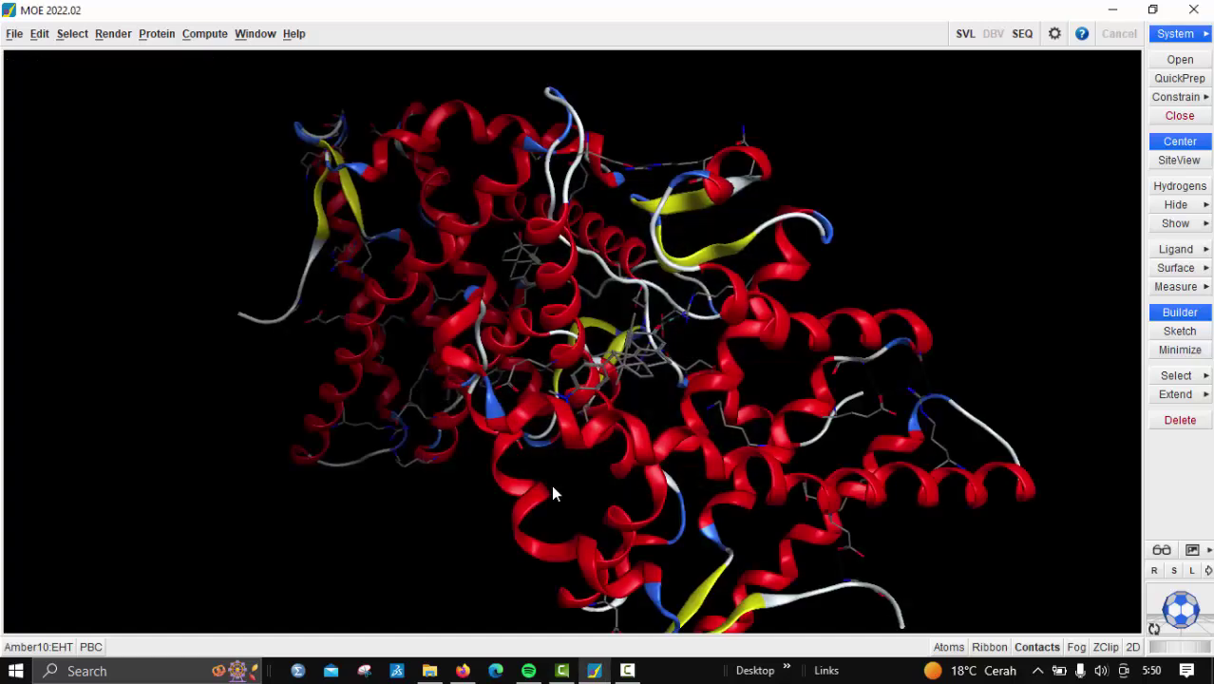
pyautogui.click(1023, 33)
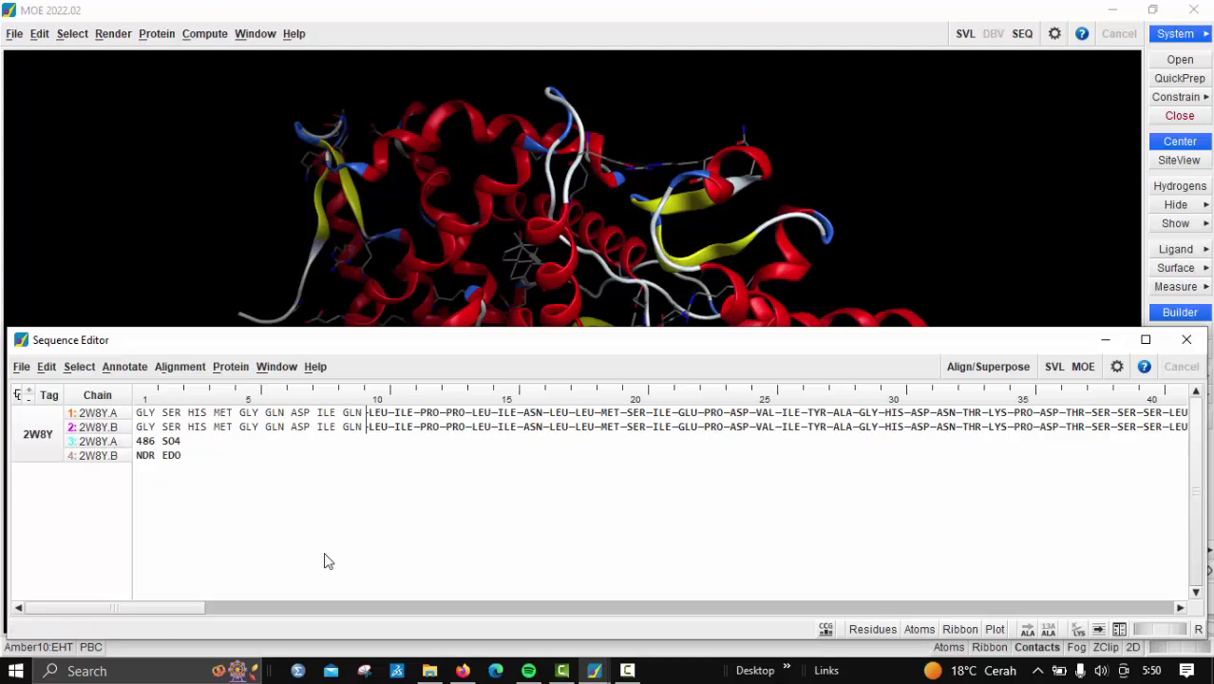
# - Switch to Firefox and open the proteins.plus website
pyautogui.click(463, 671)
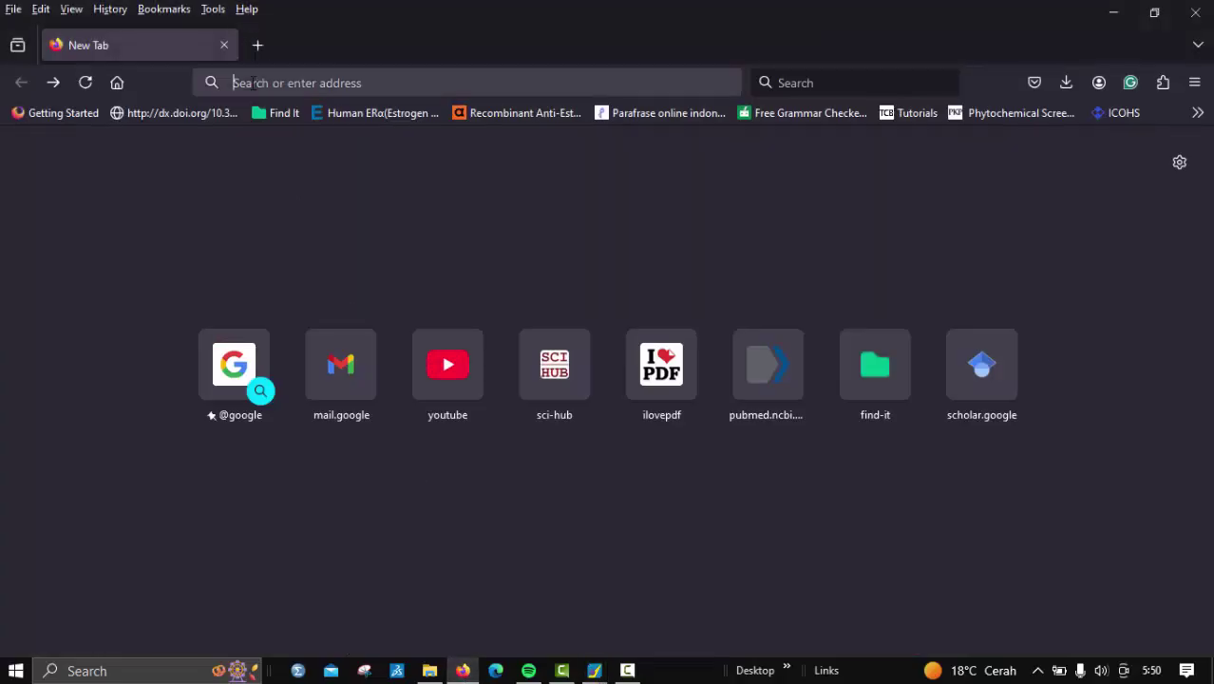
pyautogui.click(253, 83)
pyautogui.write('pr')
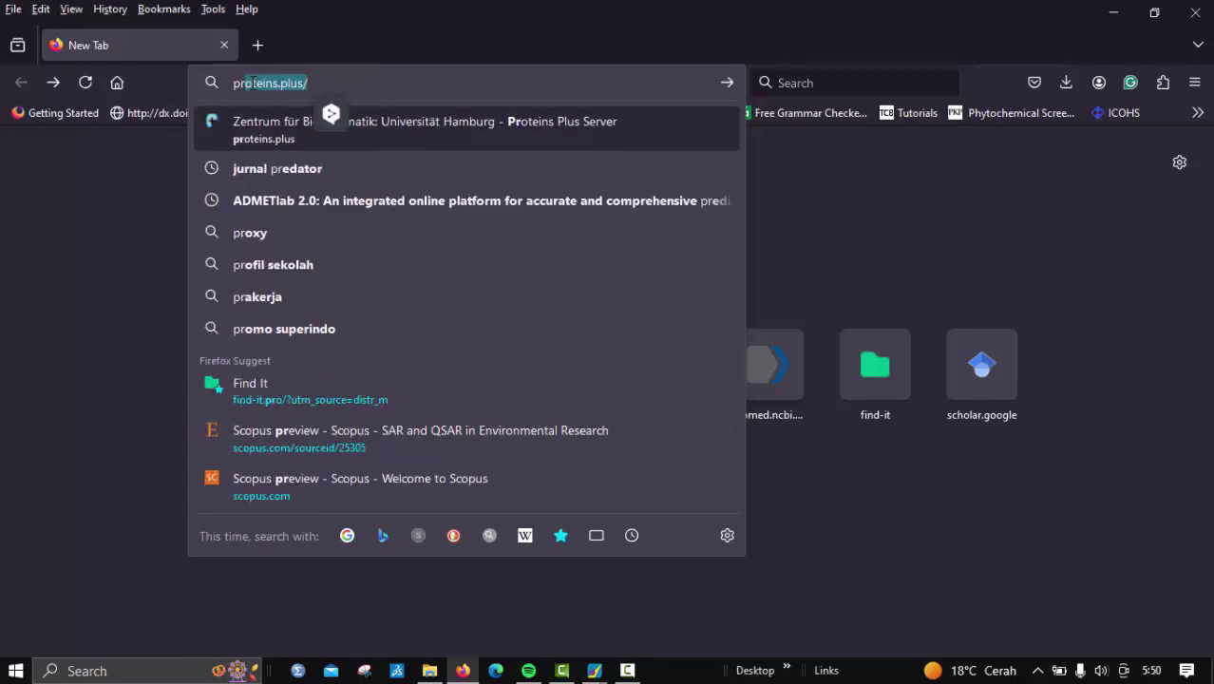
pyautogui.write('ote')
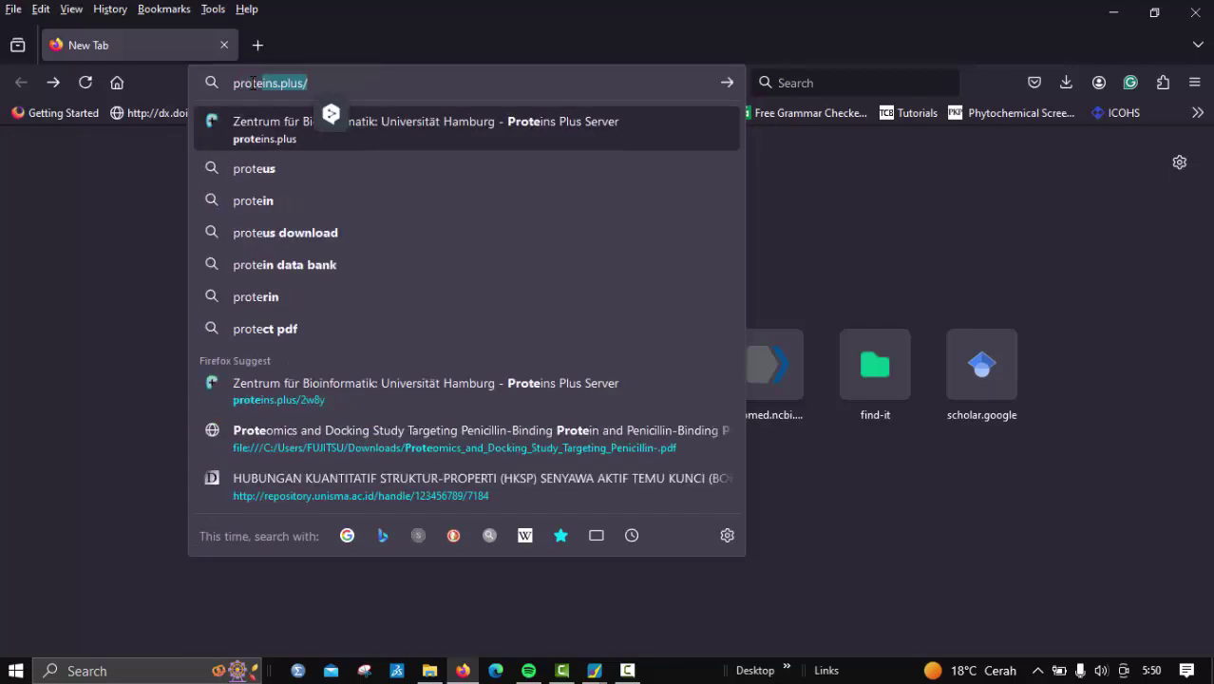
pyautogui.press('Return')
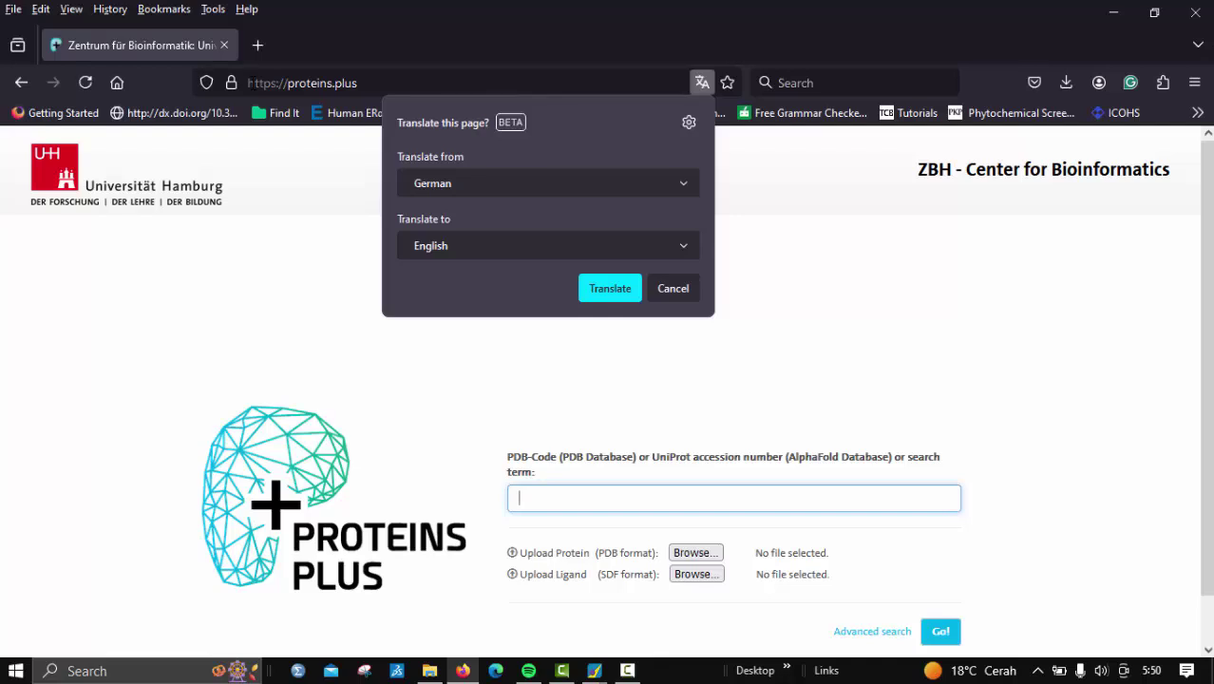
# - Look up PDB code 2w8y on ProteinsPlus and review the ligands listed for the structure
pyautogui.click(541, 502)
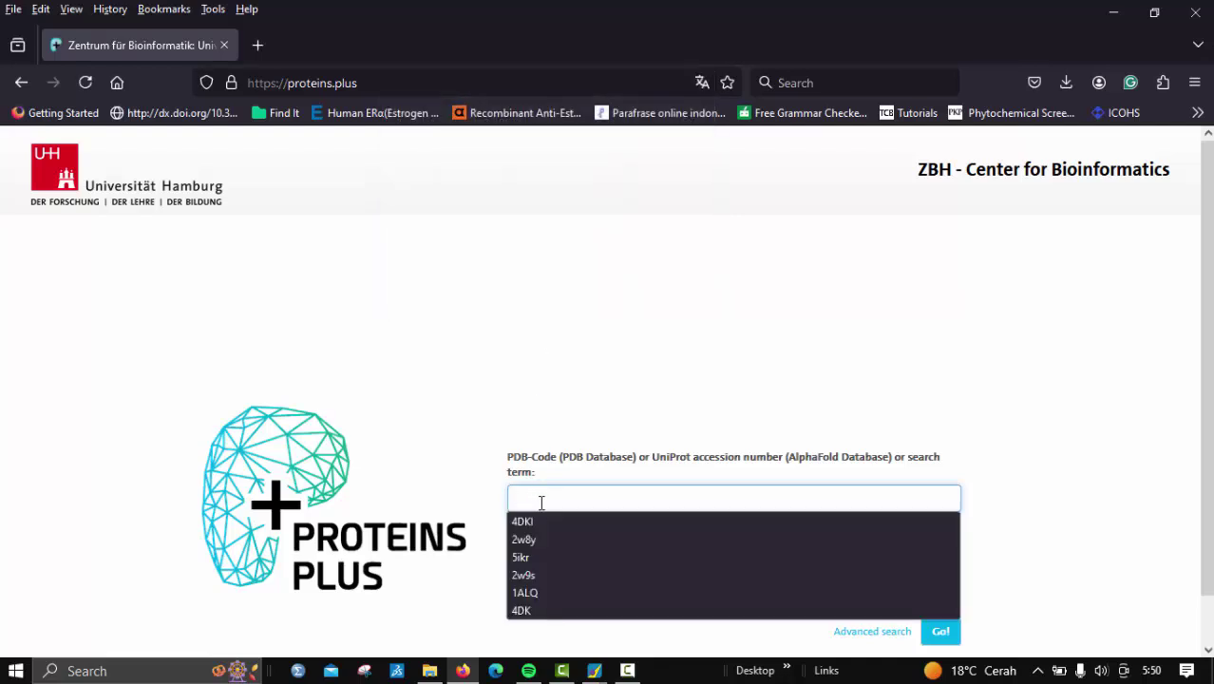
pyautogui.write('2w')
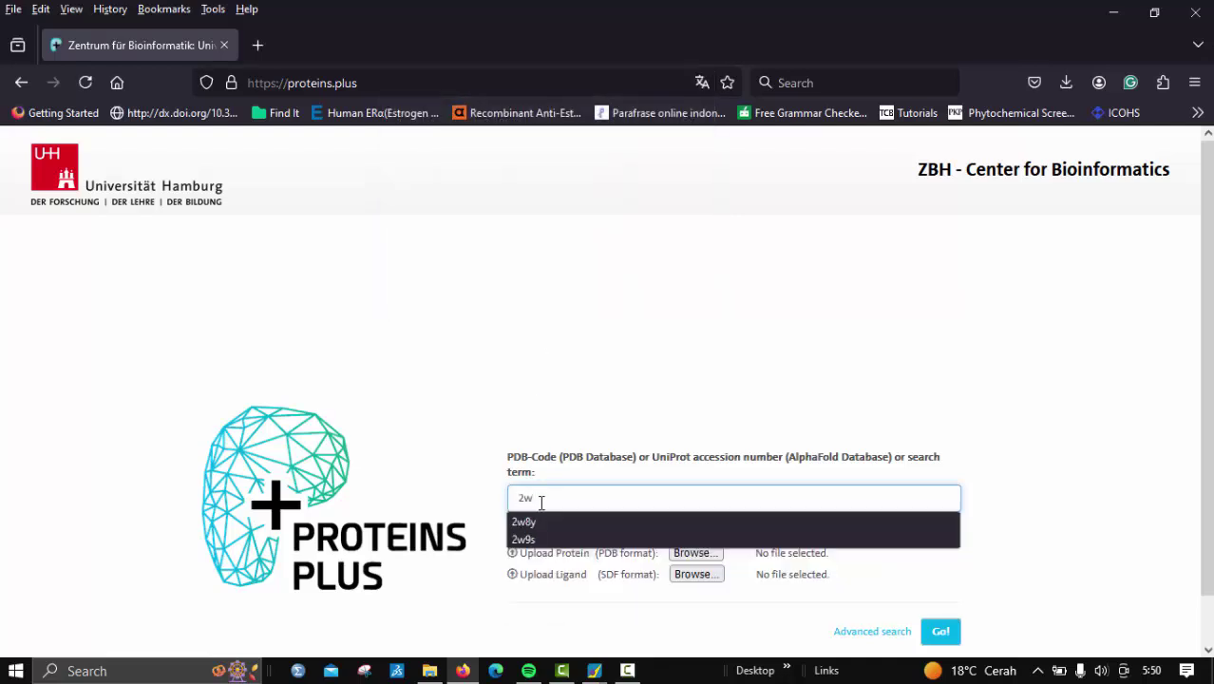
pyautogui.write('8y')
pyautogui.press('Return')
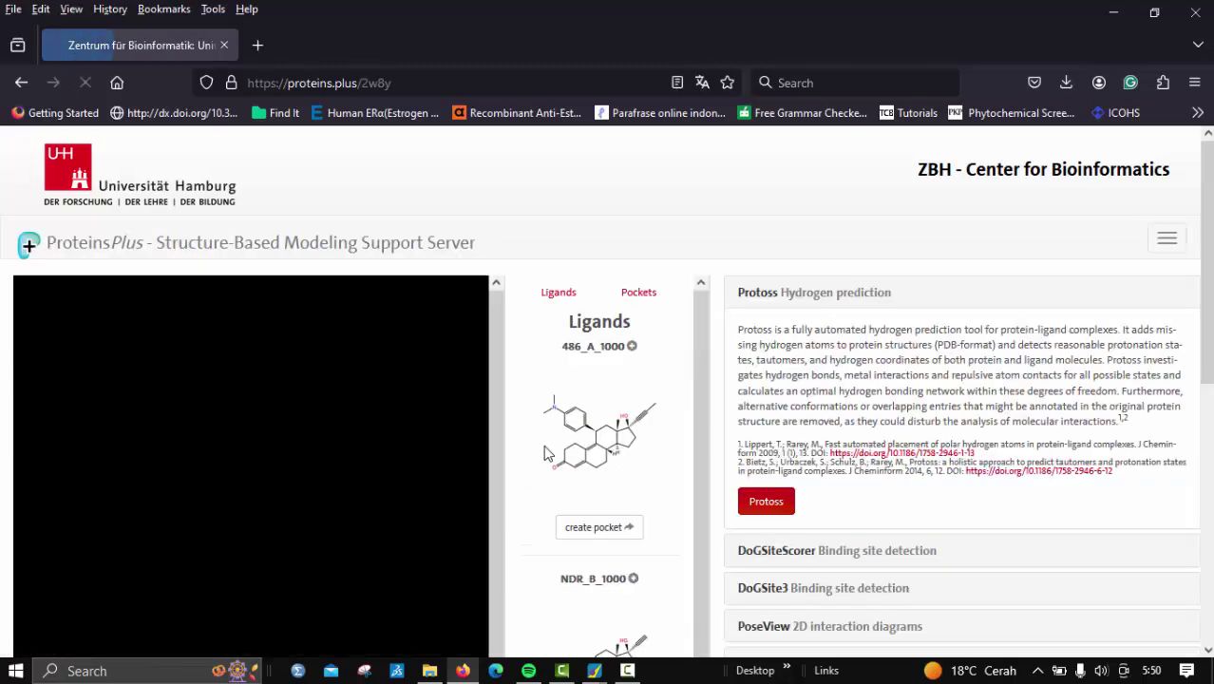
pyautogui.scroll(-3, 609, 350)
pyautogui.scroll(3, 606, 357)
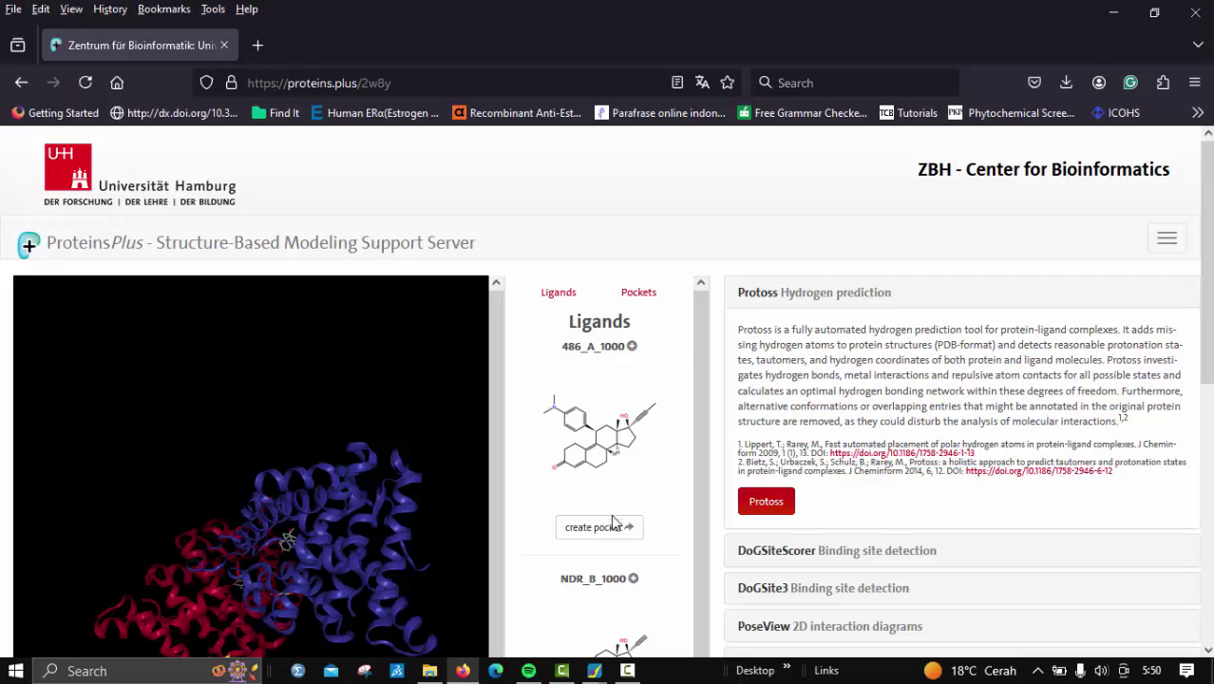
pyautogui.scroll(-3, 615, 524)
pyautogui.scroll(-5, 614, 547)
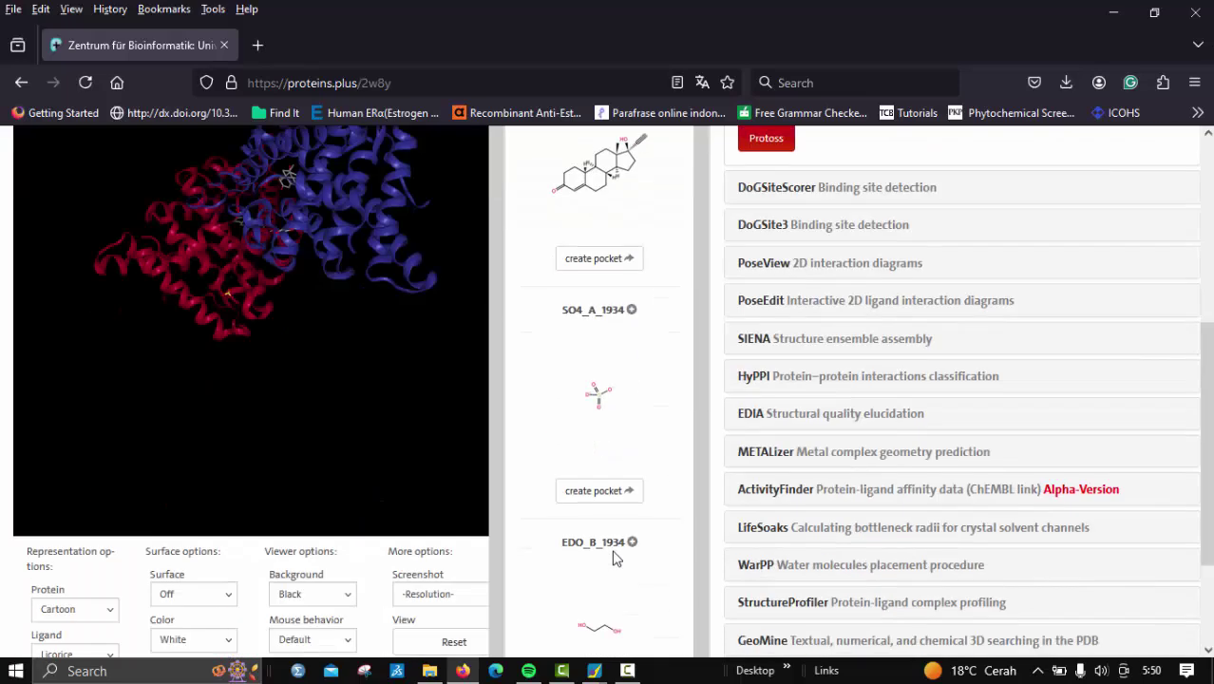
pyautogui.scroll(10, 614, 559)
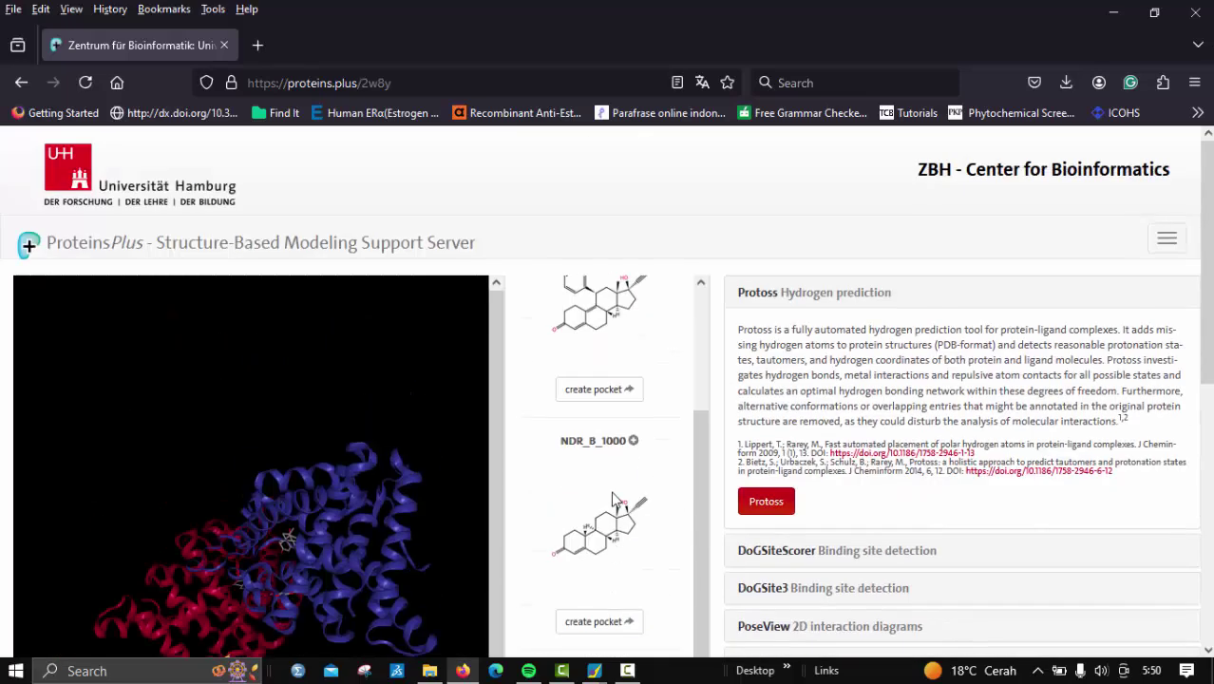
# - Find the PubChem website through a web search and open it in a new browser tab
pyautogui.click(258, 45)
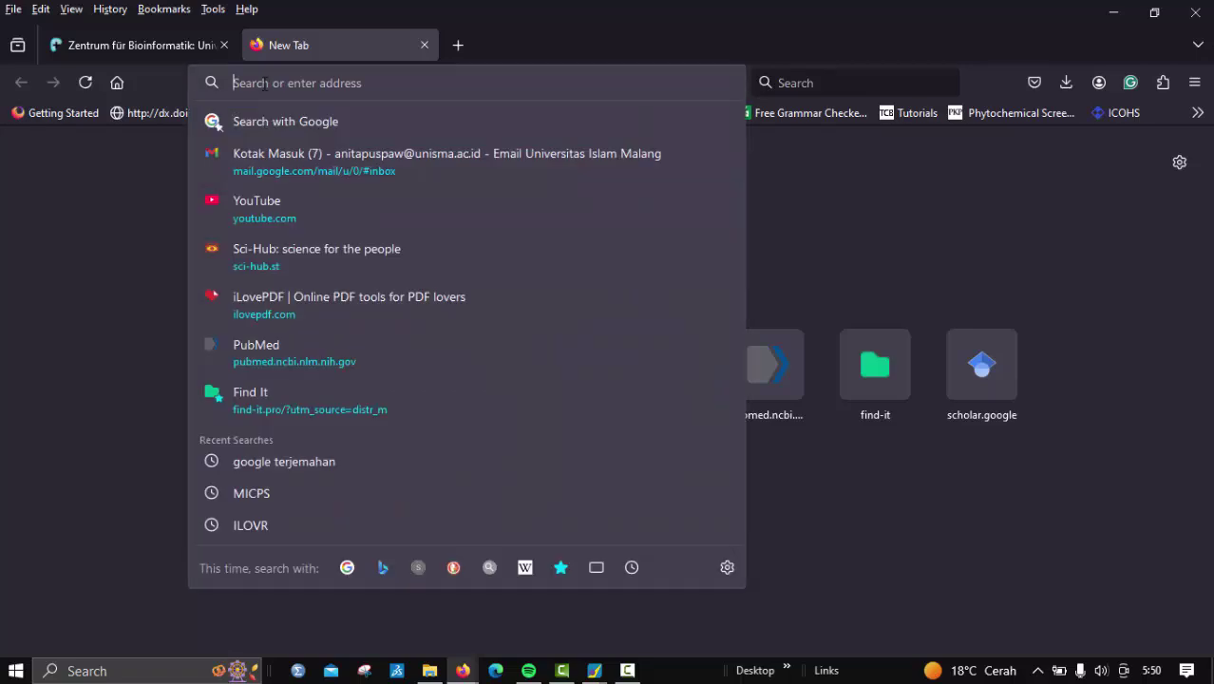
pyautogui.write('p')
pyautogui.press('BackSpace')
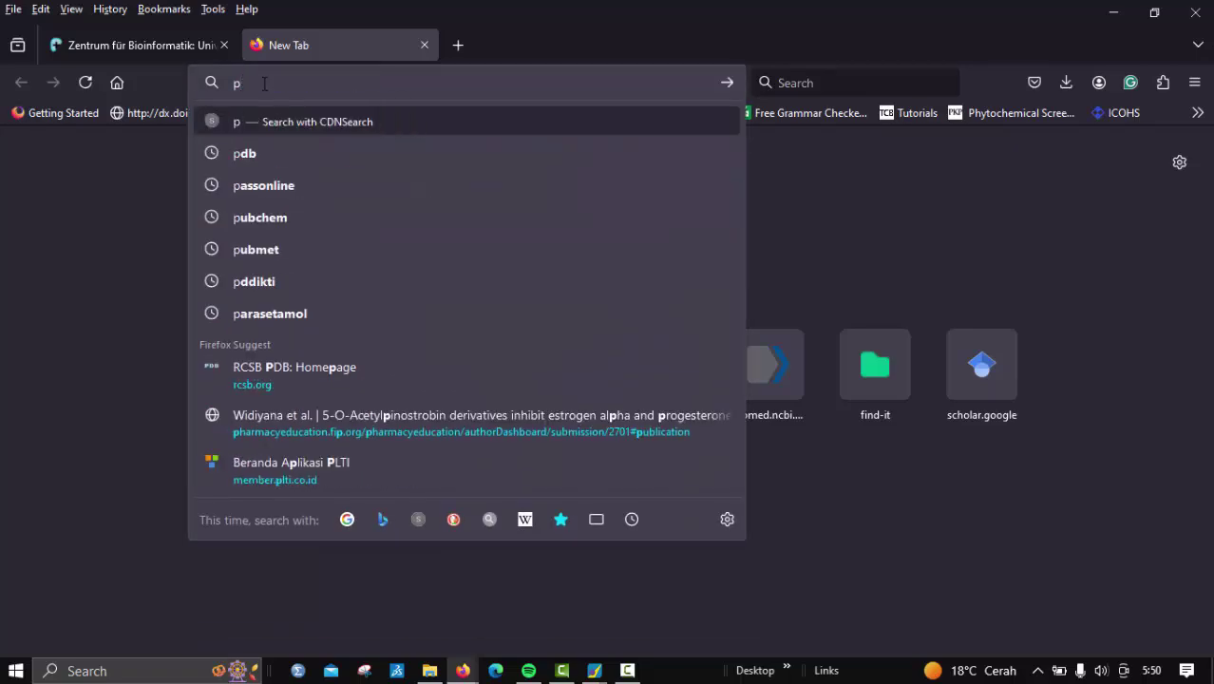
pyautogui.write('pubc')
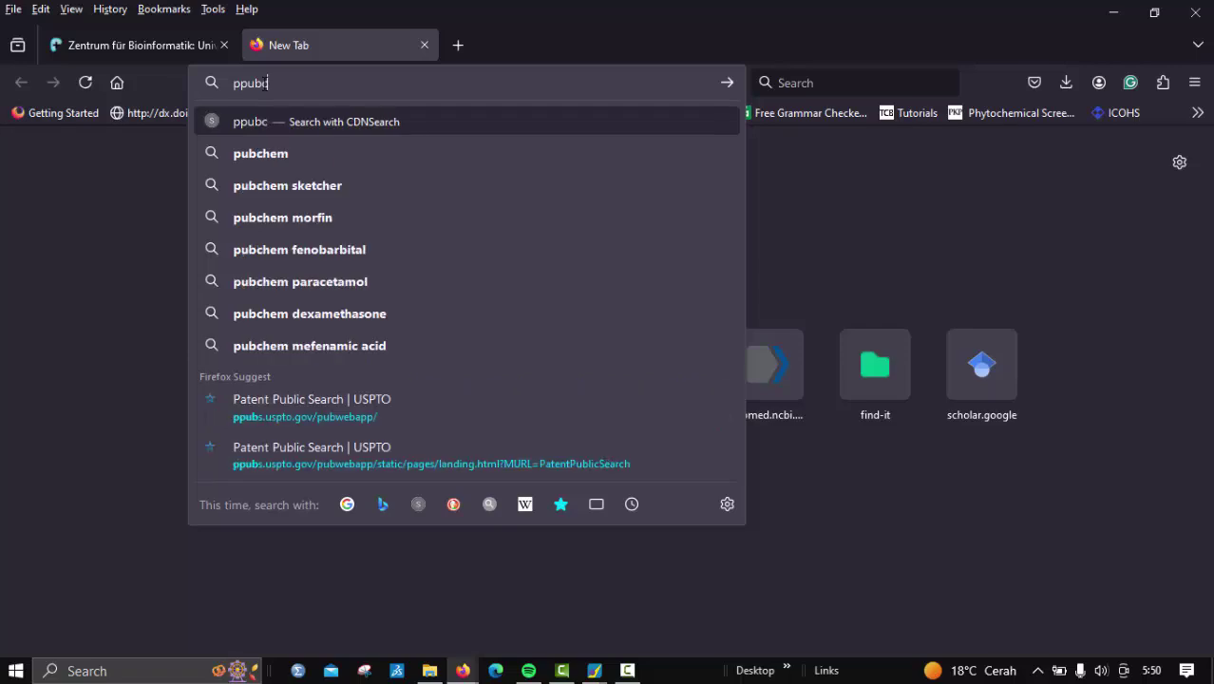
pyautogui.write('he')
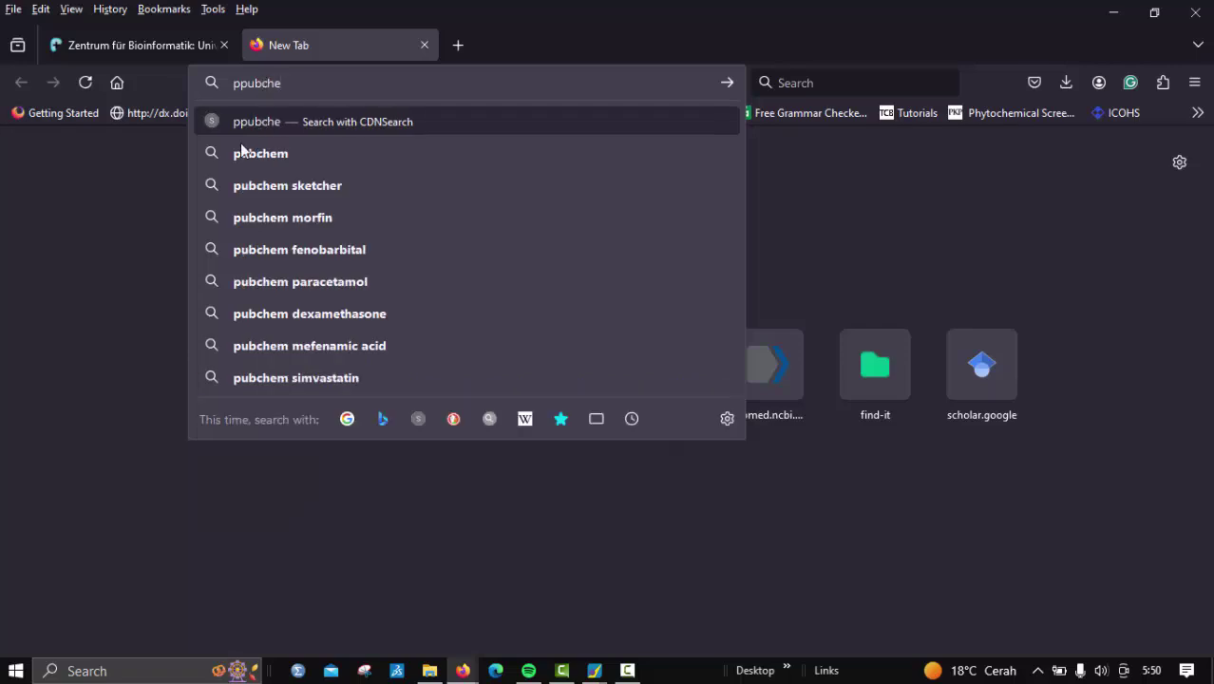
pyautogui.click(235, 161)
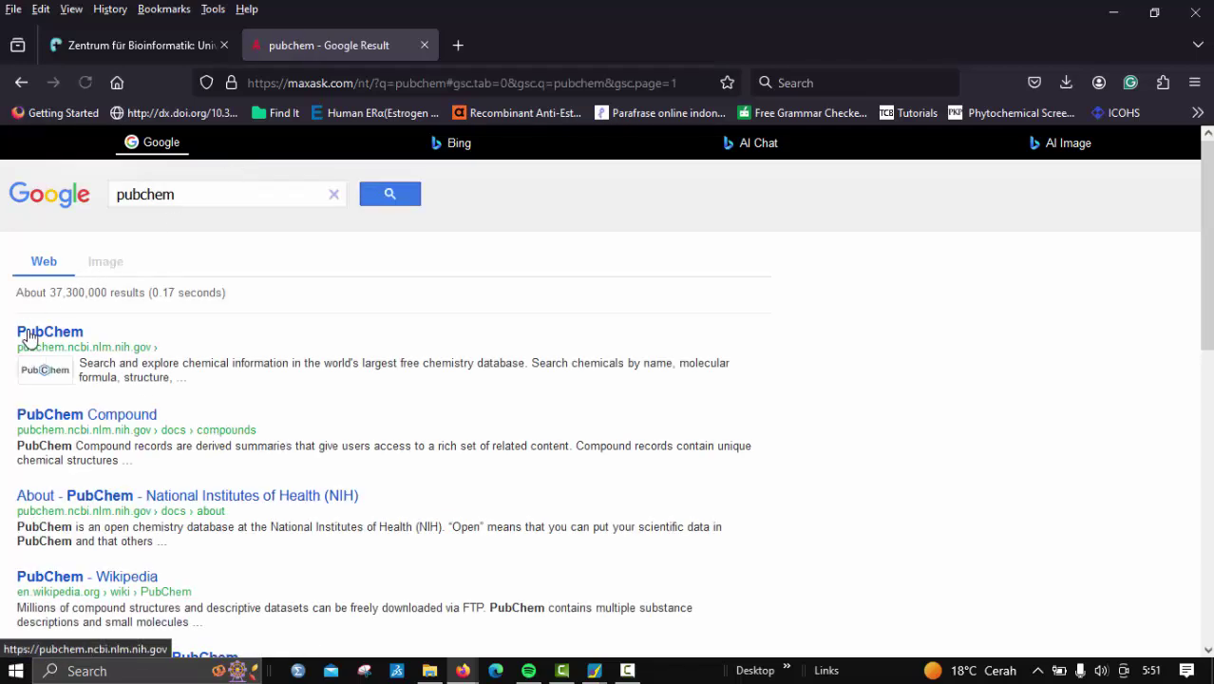
pyautogui.click(29, 334)
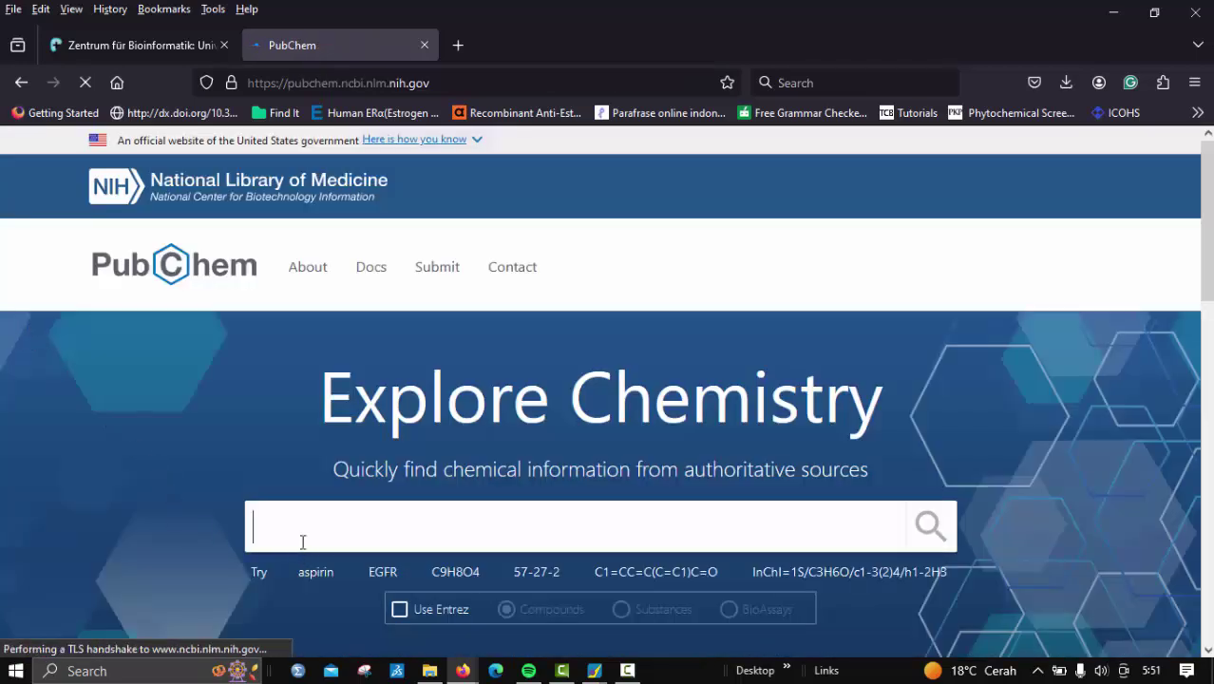
# - Search PubChem for mifepristone and open its compound page to view the 2D structure
pyautogui.write('m')
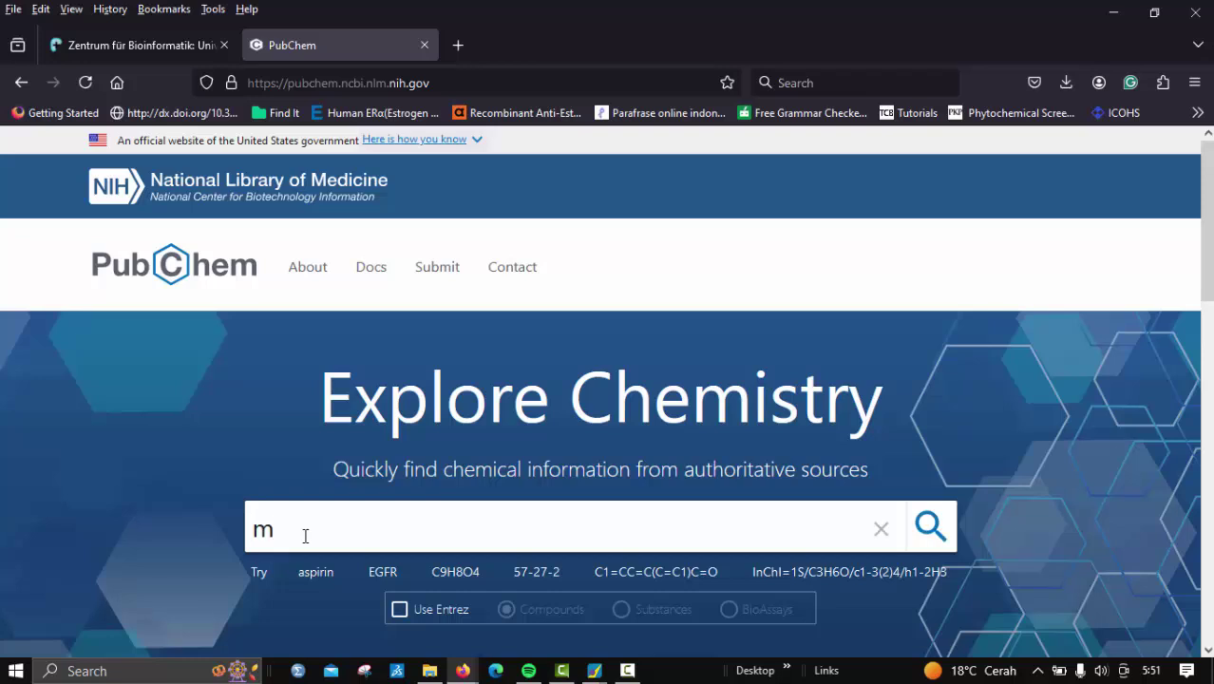
pyautogui.write('ifep')
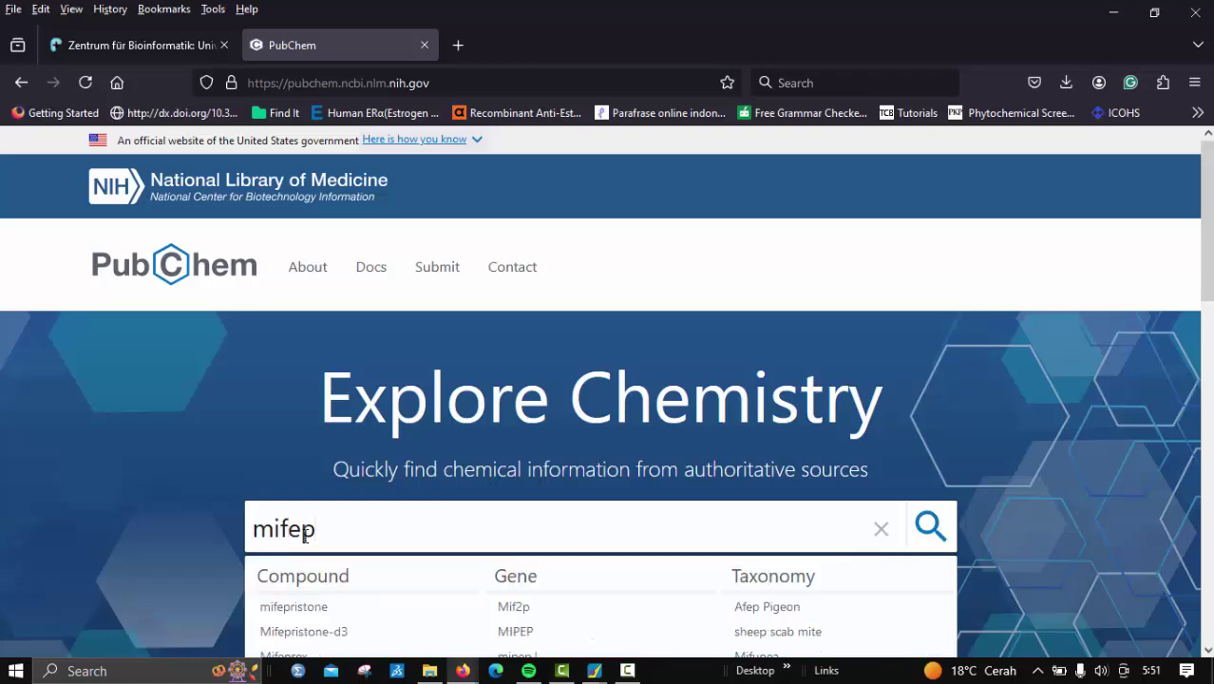
pyautogui.click(267, 609)
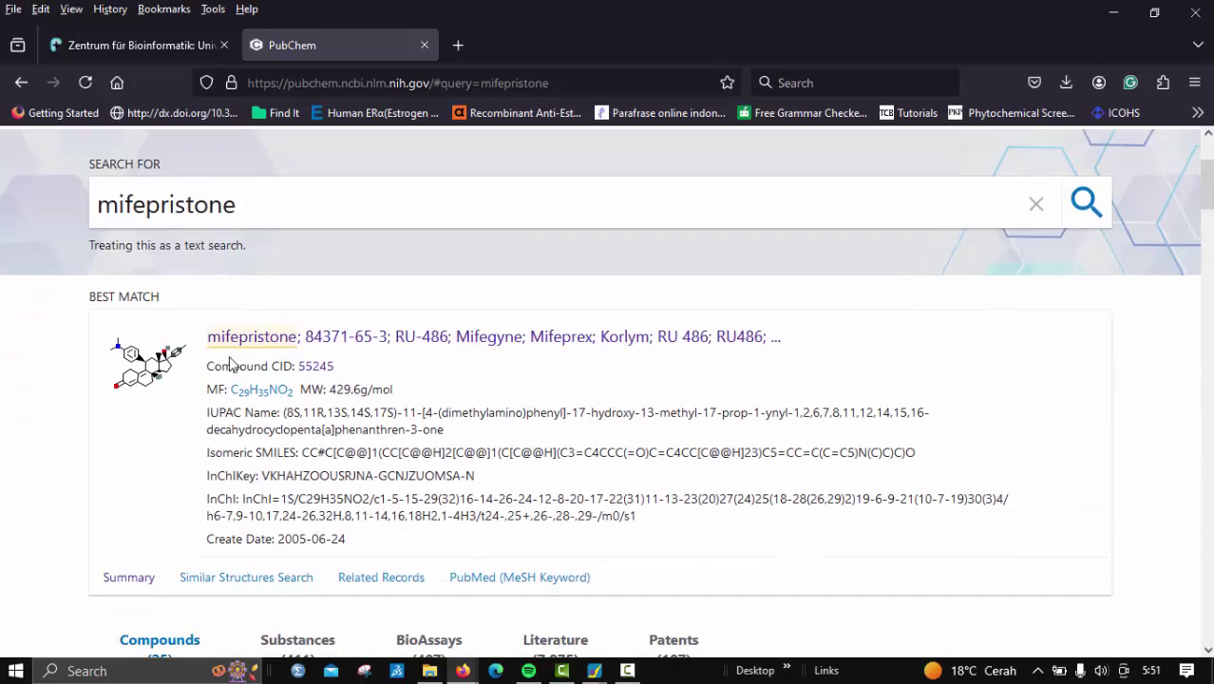
pyautogui.click(229, 338)
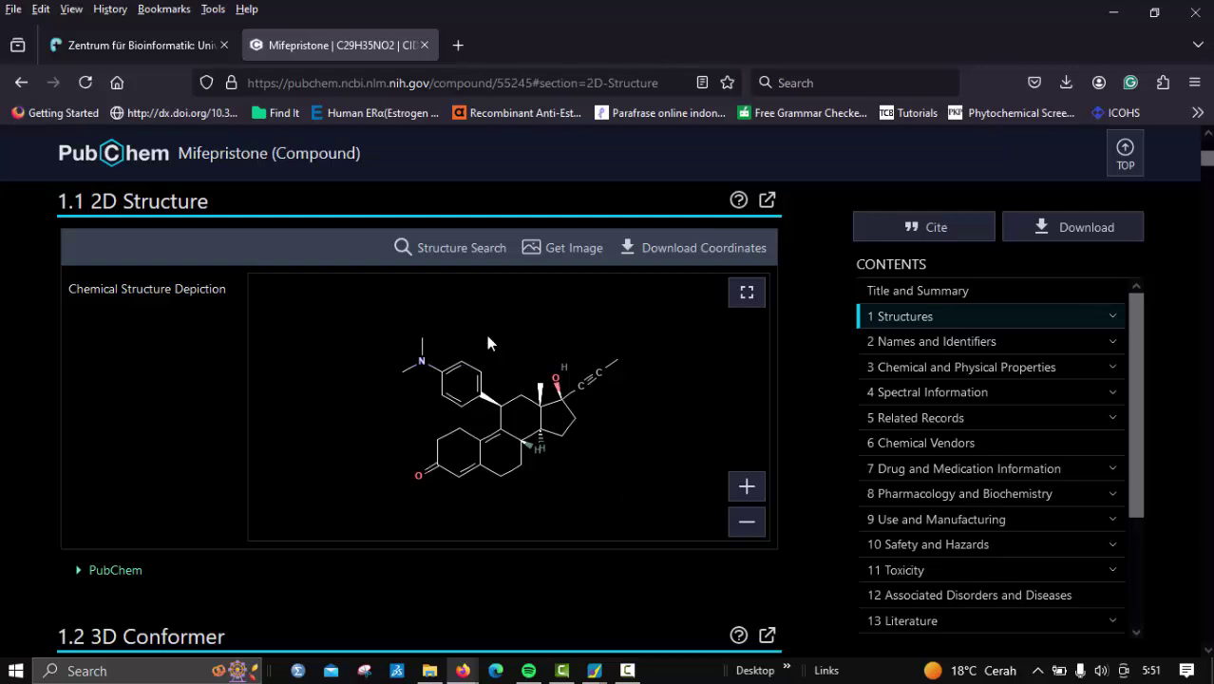
# - Return to the ProteinsPlus page for 2w8y and compare its ligands 486_A_1000 and NDR_B_1000 with the mifepristone structure
pyautogui.click(132, 43)
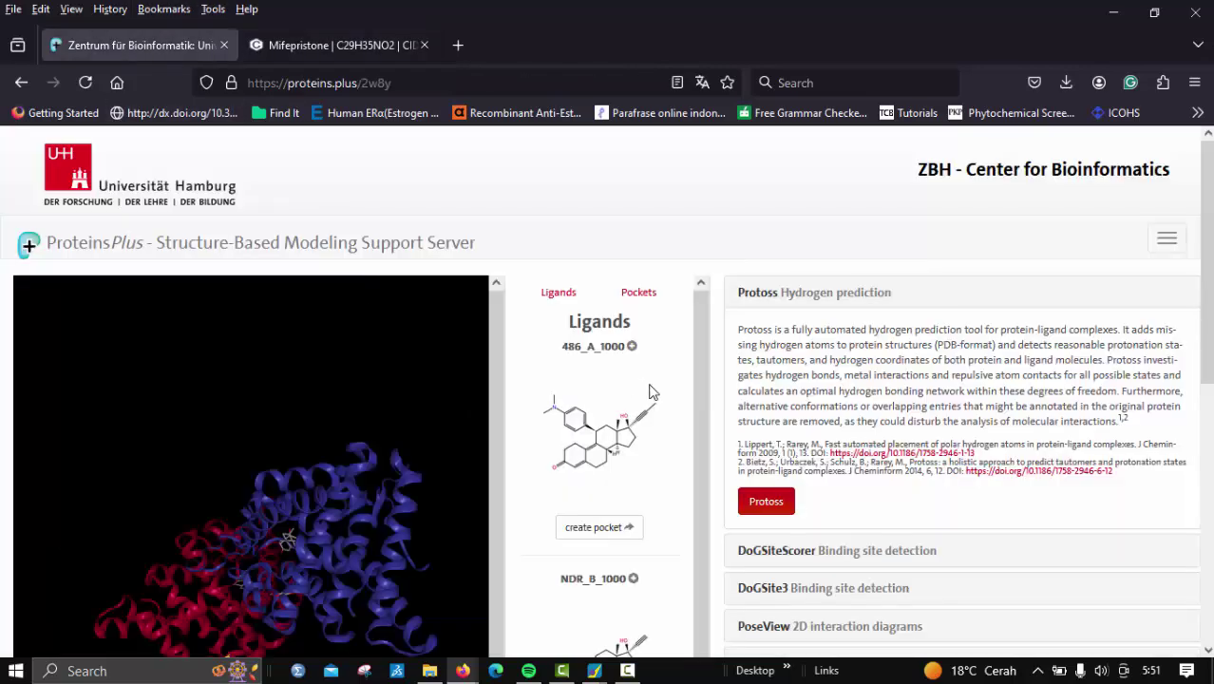
pyautogui.scroll(-3, 574, 423)
pyautogui.scroll(3, 608, 518)
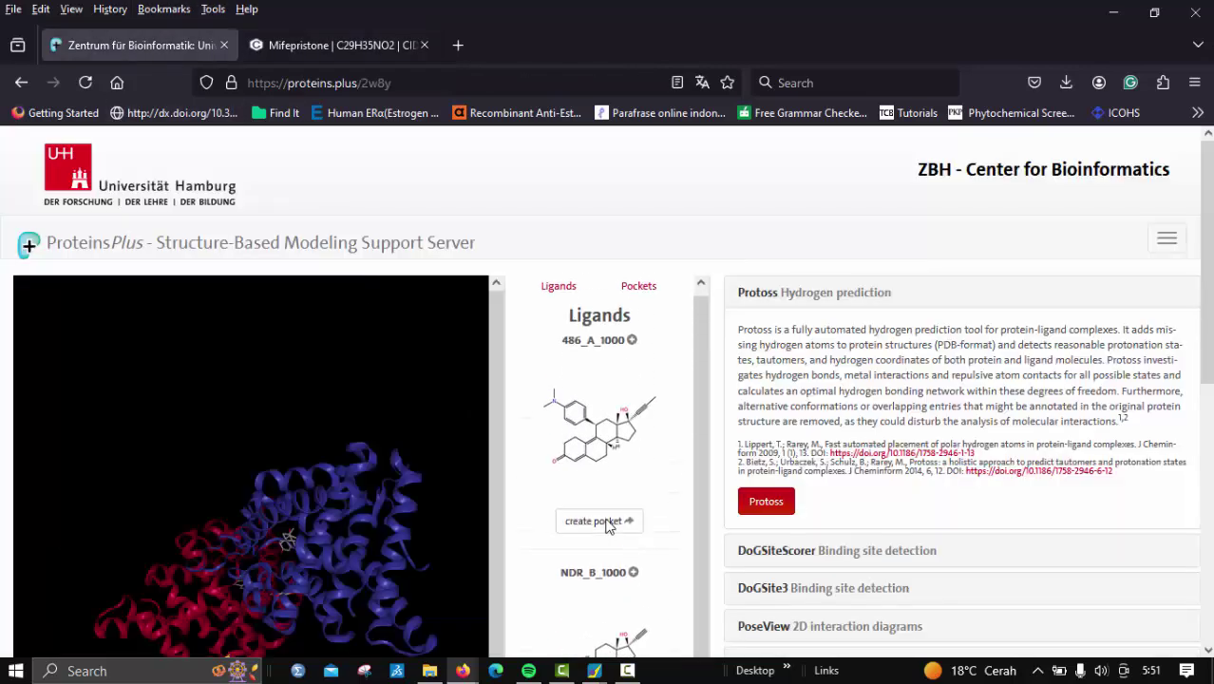
pyautogui.scroll(-3, 608, 527)
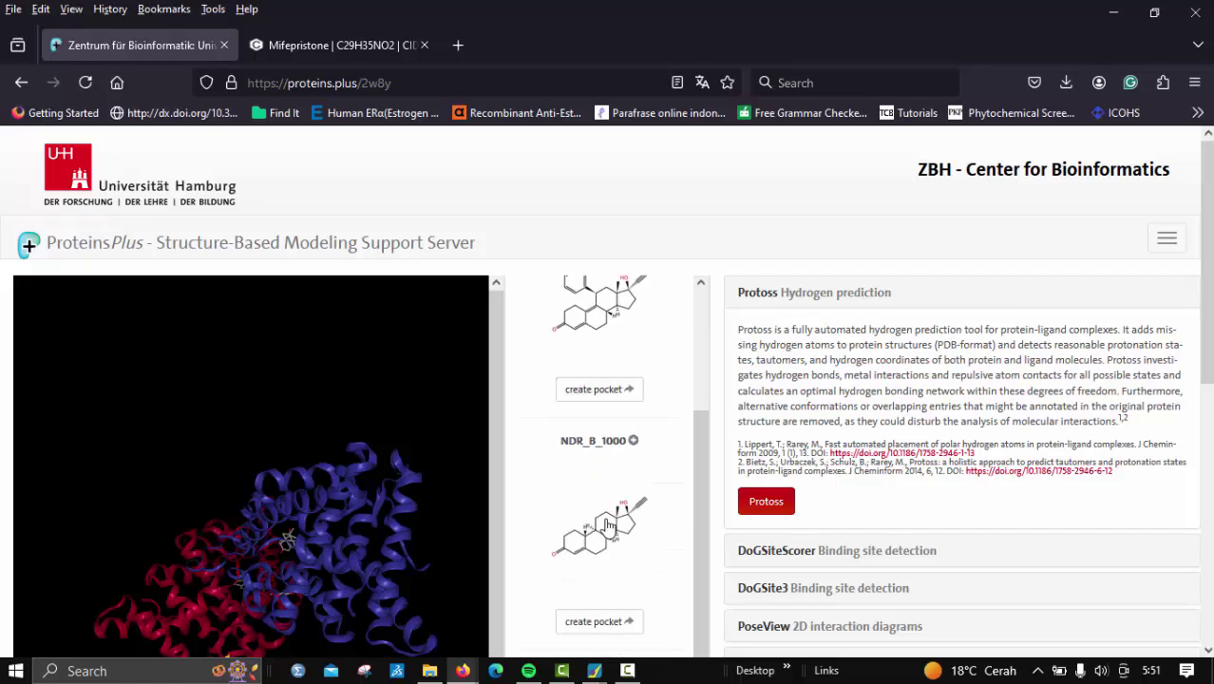
pyautogui.scroll(3, 609, 525)
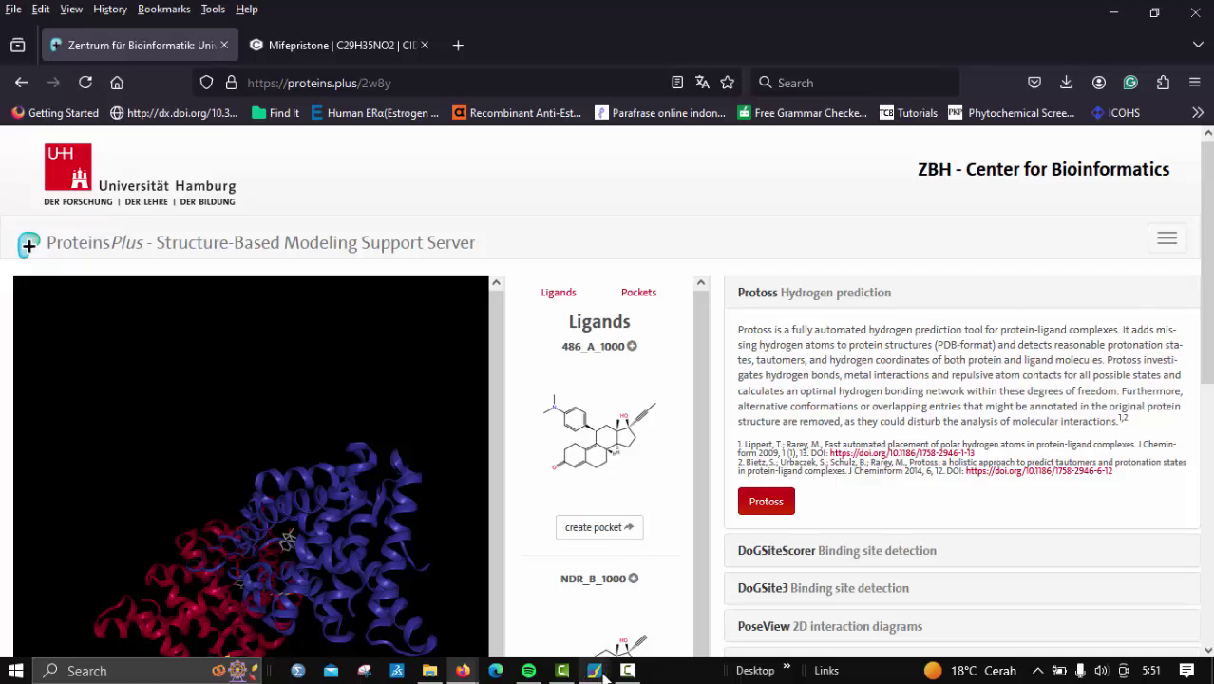
# - Switch to MOE's Sequence Editor and delete the receptor protein chain 2W8Y.B
pyautogui.moveTo(605, 672)
pyautogui.click(710, 618)
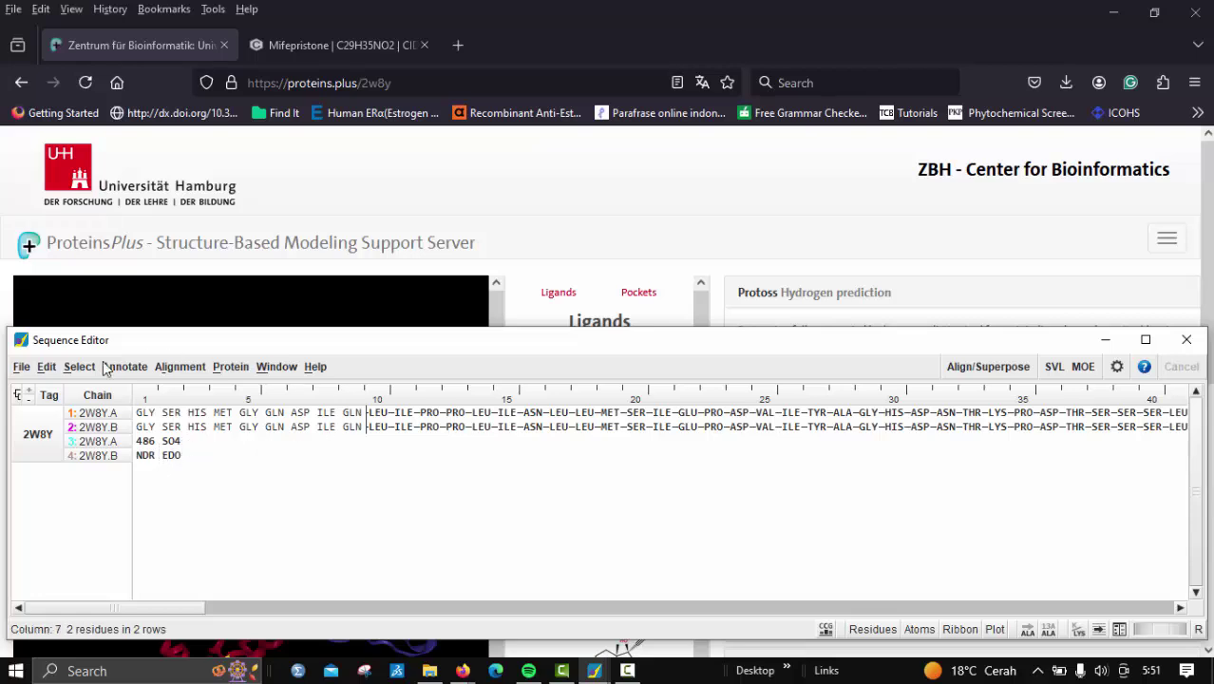
pyautogui.click(95, 415)
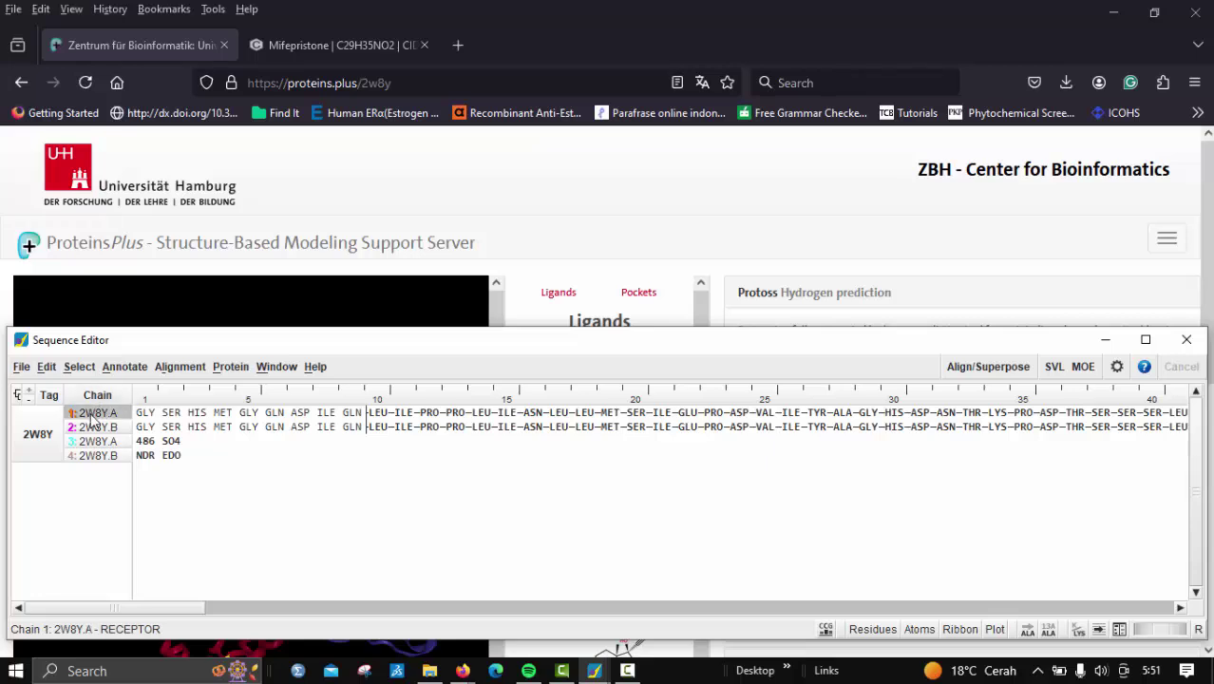
pyautogui.click(93, 428)
pyautogui.rightClick(95, 429)
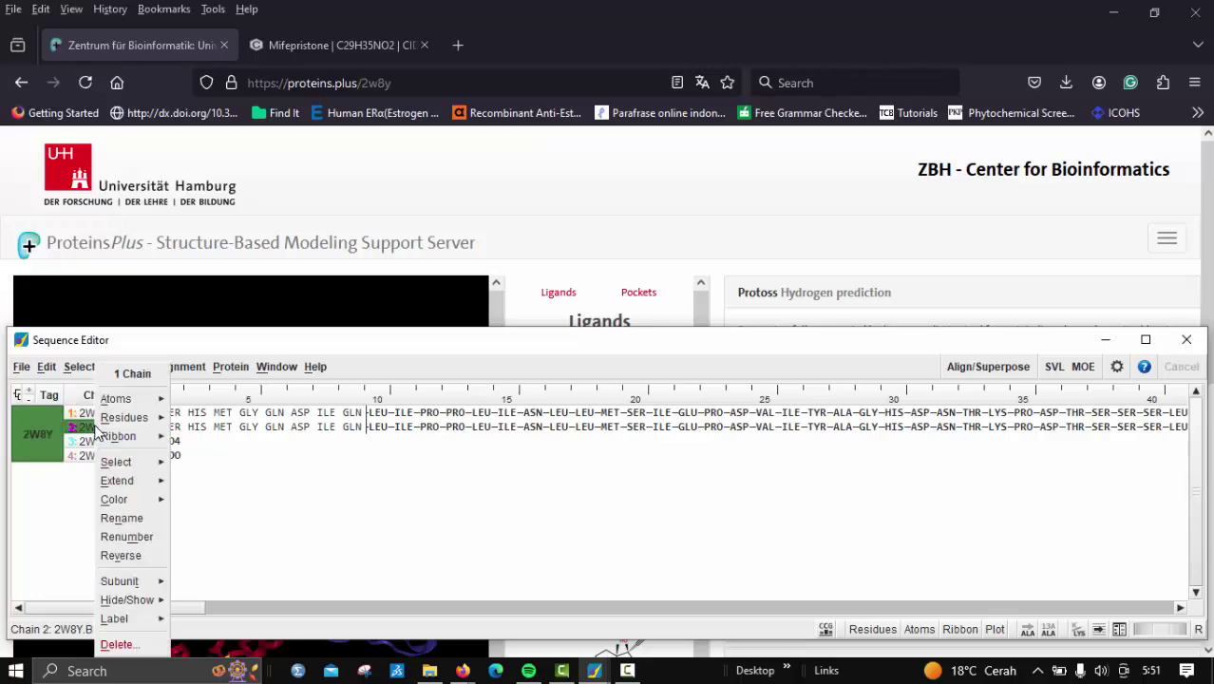
pyautogui.click(117, 644)
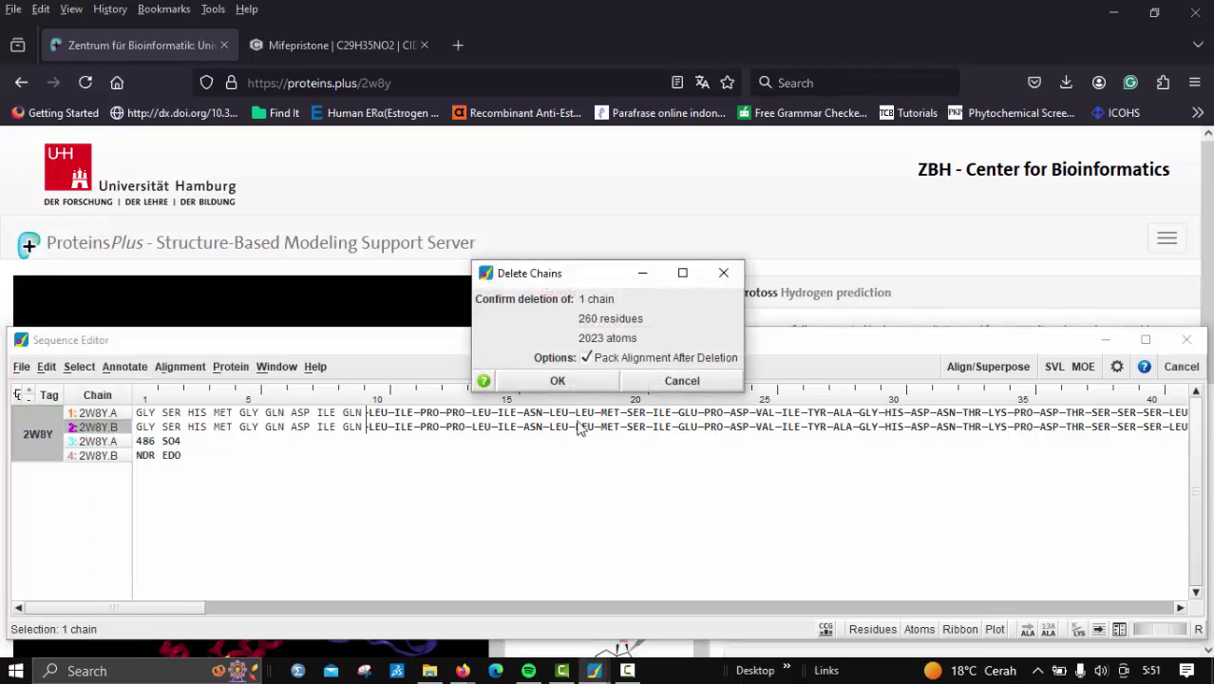
pyautogui.click(530, 378)
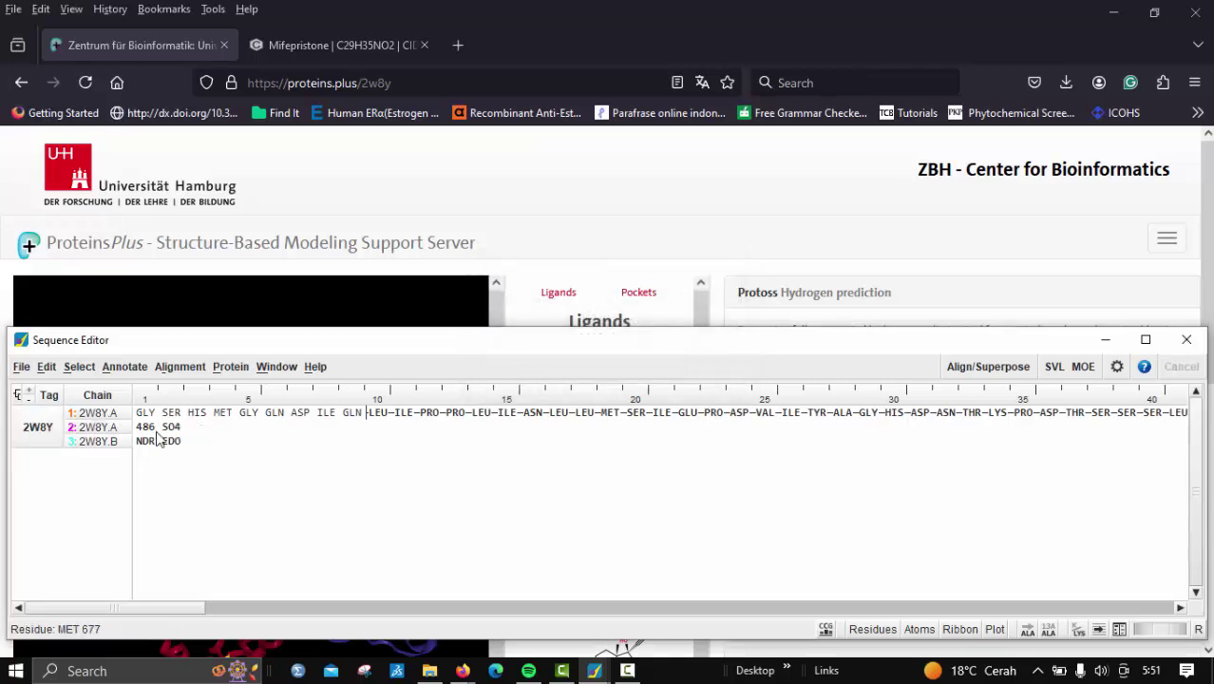
# - Delete the SO4 residue from the 2W8Y.A ligand chain and delete the 2W8Y.B chain containing NDR and EDO
pyautogui.click(169, 428)
pyautogui.rightClick(169, 428)
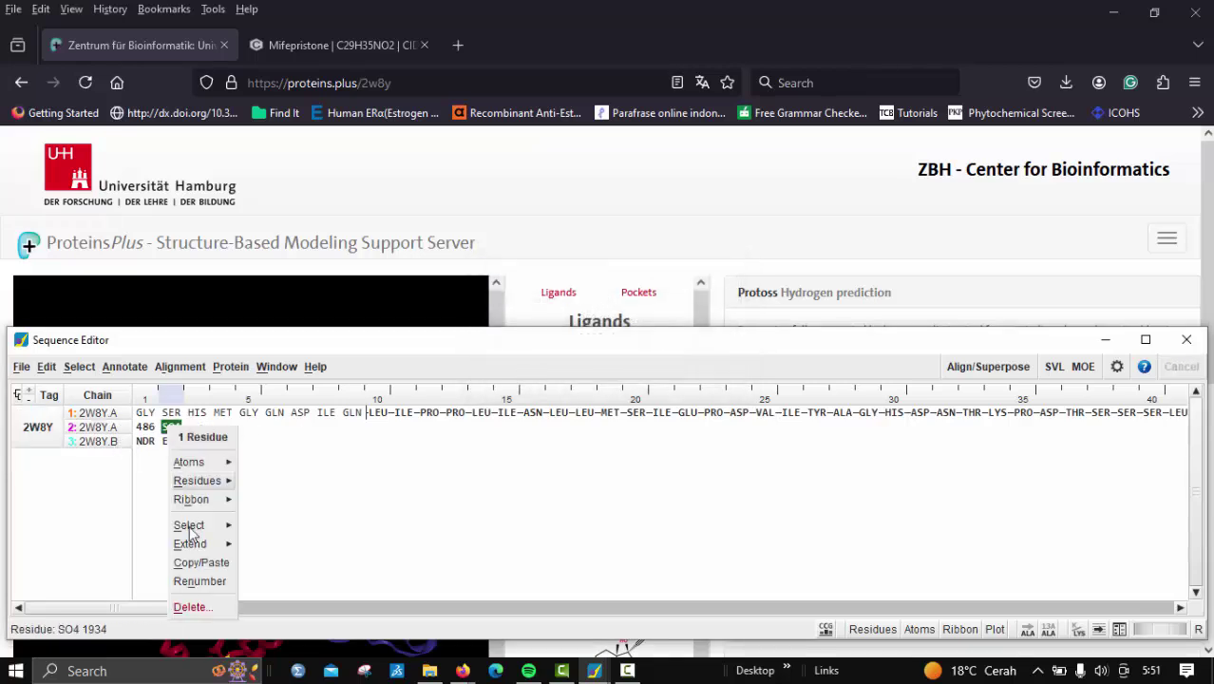
pyautogui.click(190, 608)
pyautogui.click(559, 379)
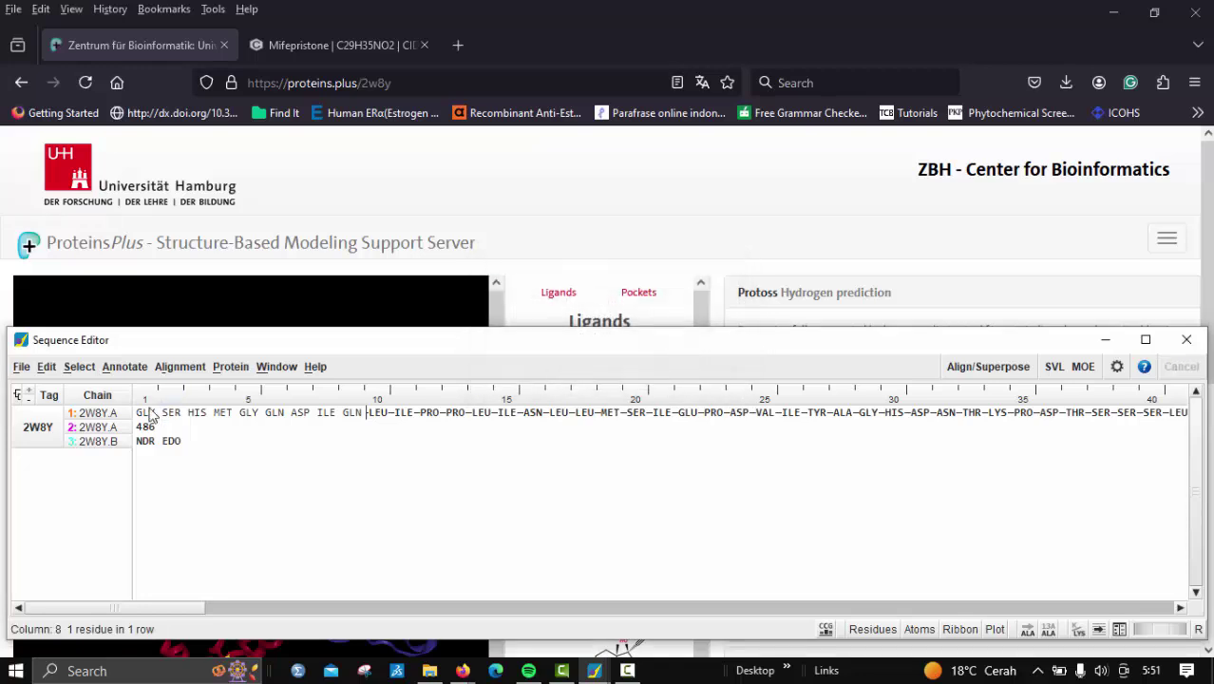
pyautogui.click(104, 444)
pyautogui.rightClick(105, 445)
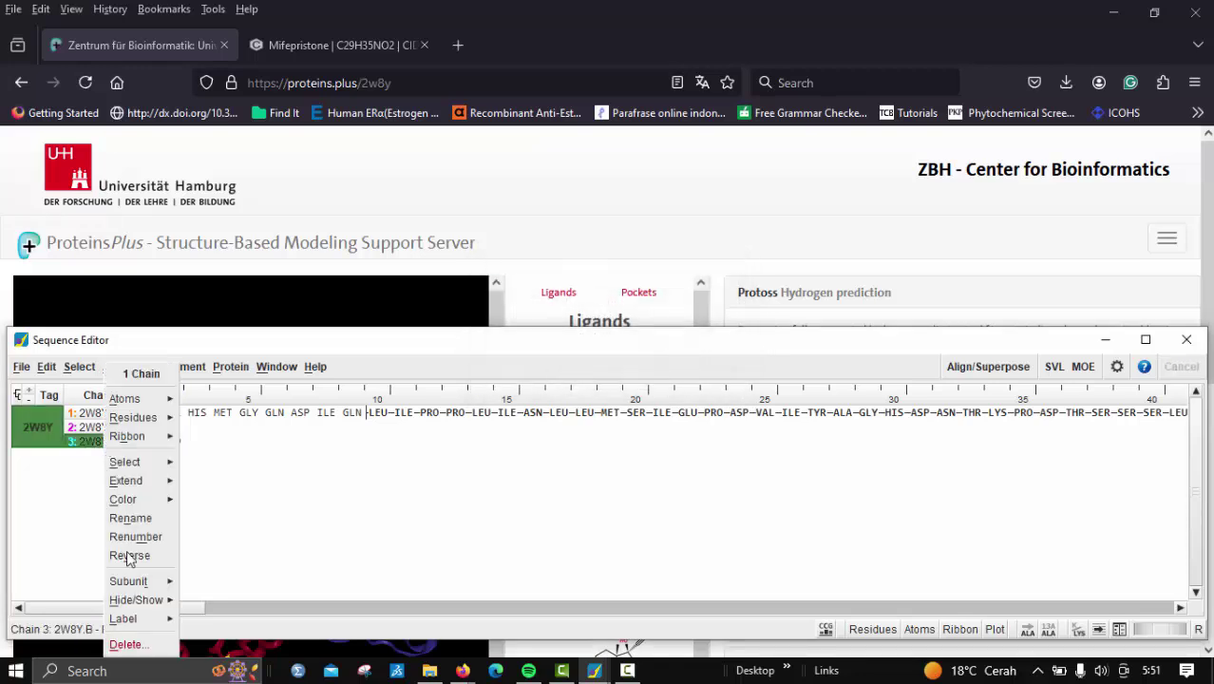
pyautogui.click(143, 642)
pyautogui.click(558, 380)
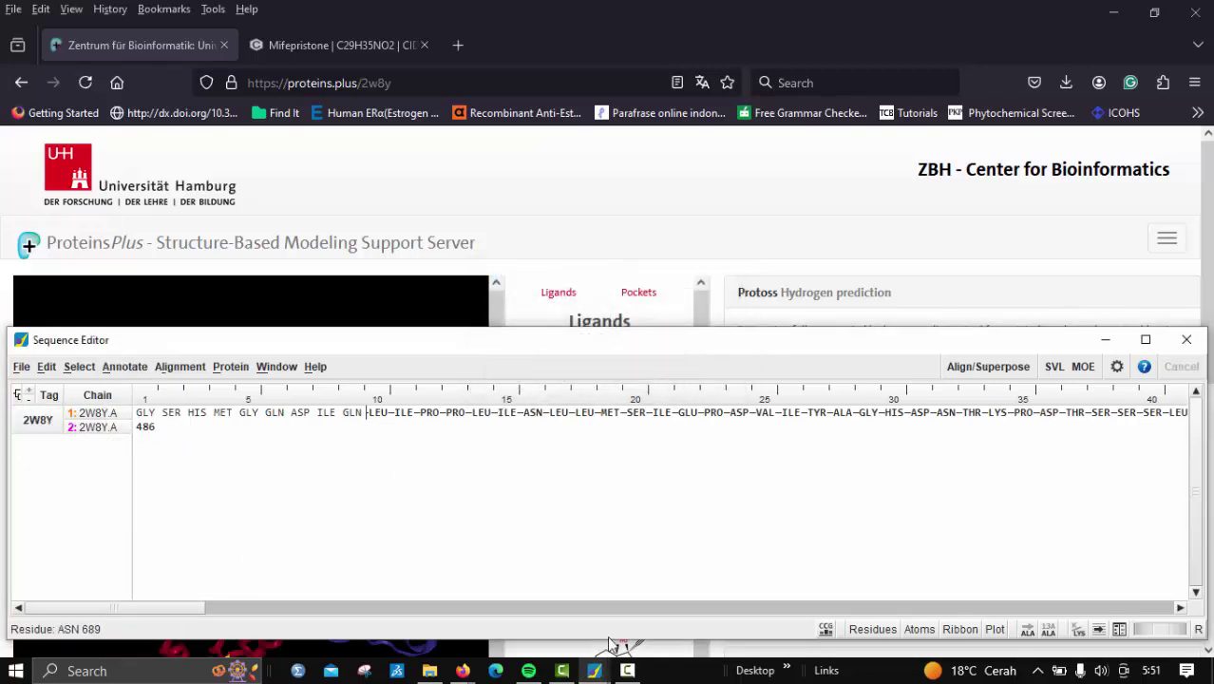
# - Inspect the cleaned receptor with its ligand in MOE's 3D view, and check the remaining chains in the Sequence Editor
pyautogui.moveTo(627, 672)
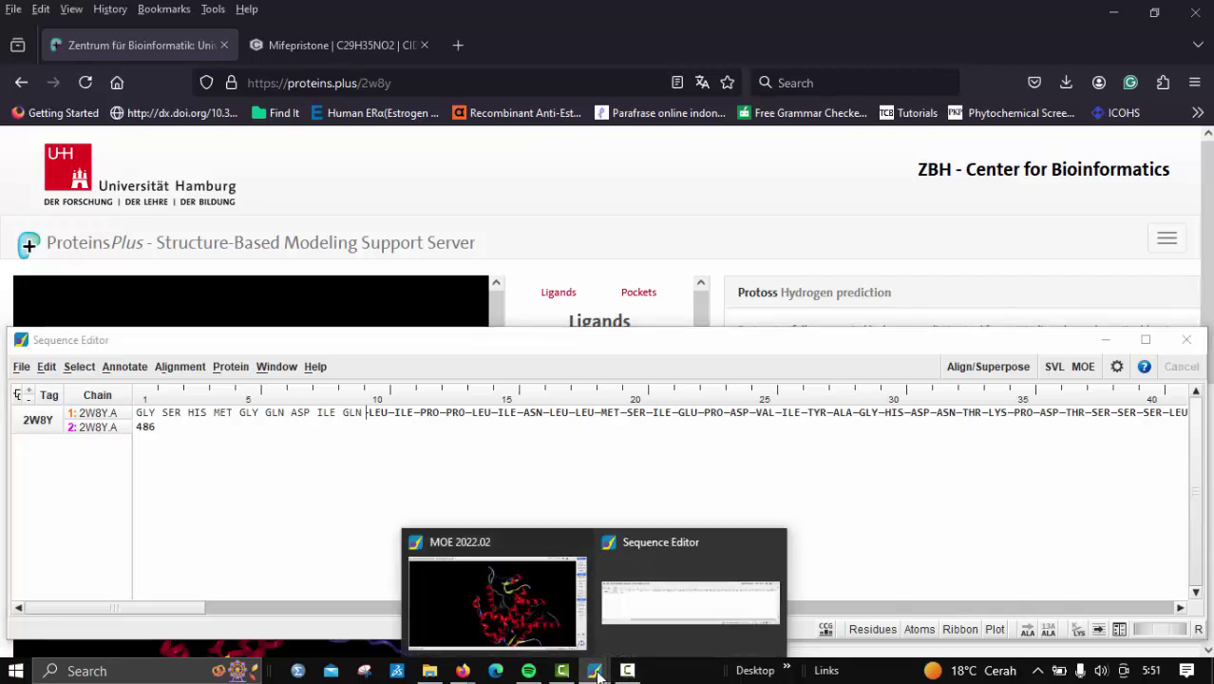
pyautogui.click(530, 627)
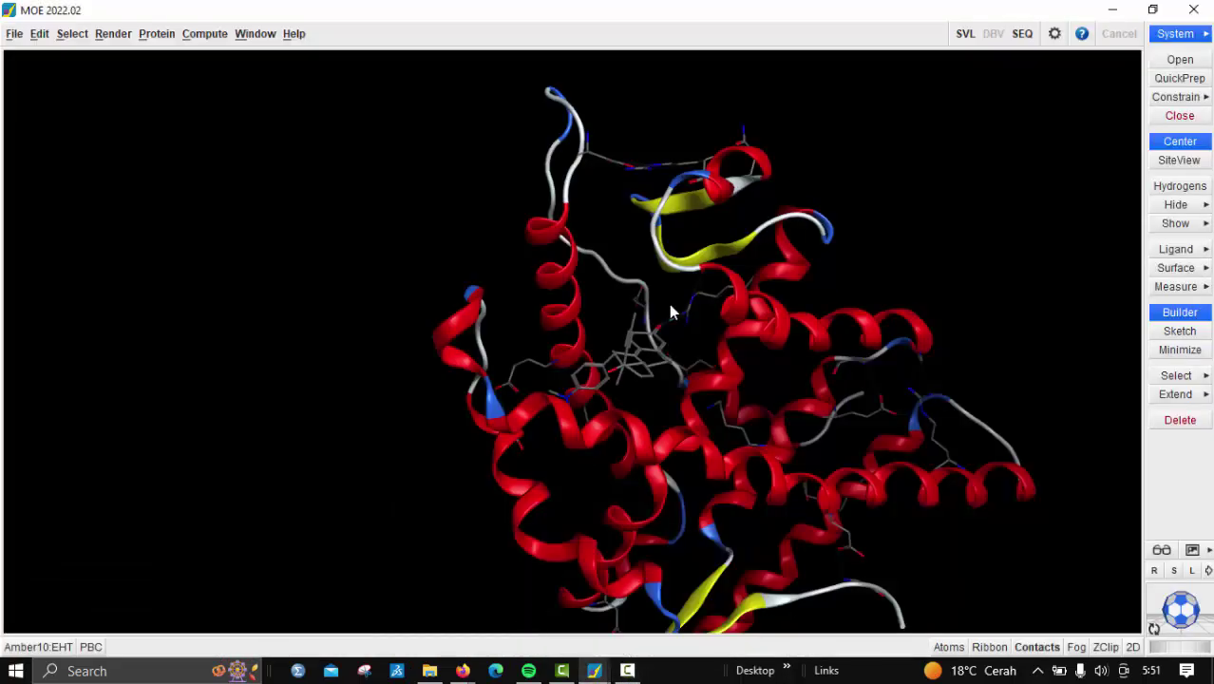
pyautogui.scroll(2, 670, 312)
pyautogui.scroll(-3, 674, 315)
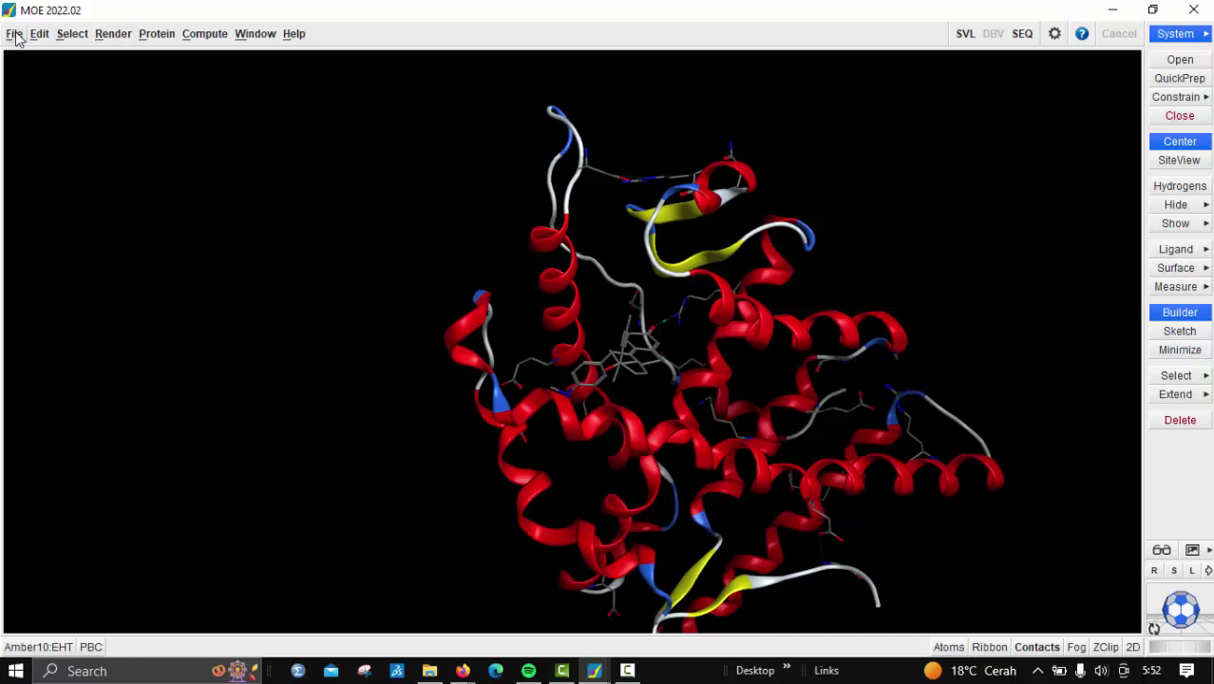
pyautogui.click(594, 670)
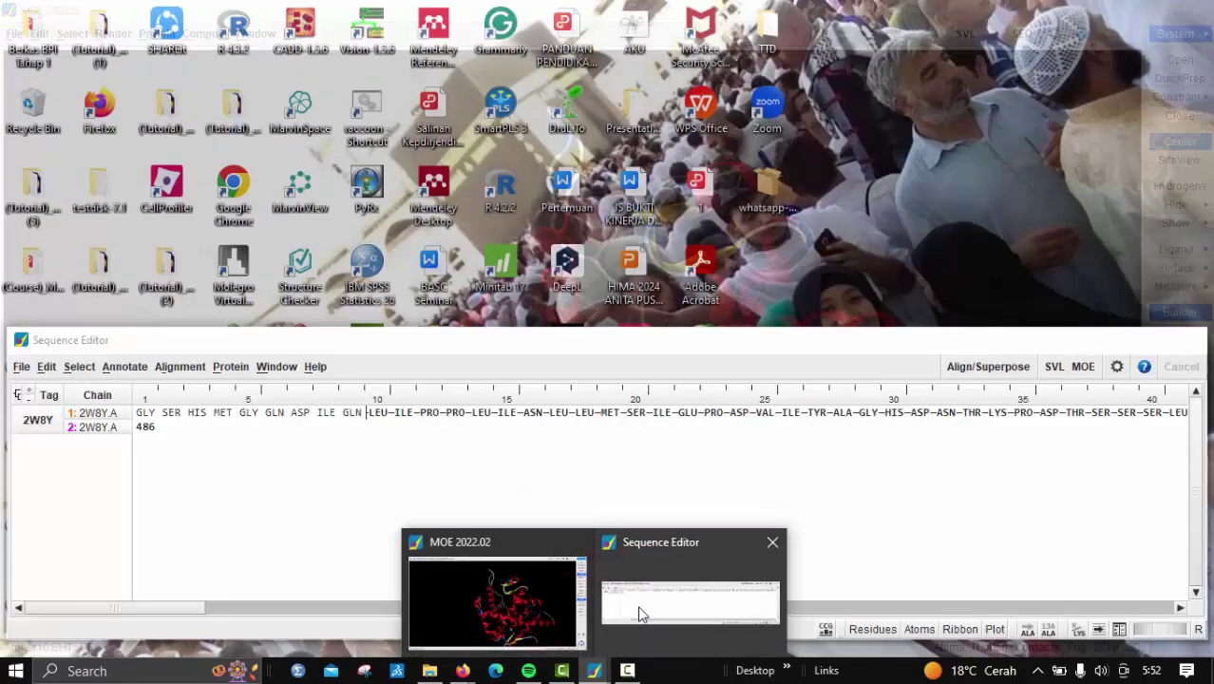
pyautogui.click(640, 615)
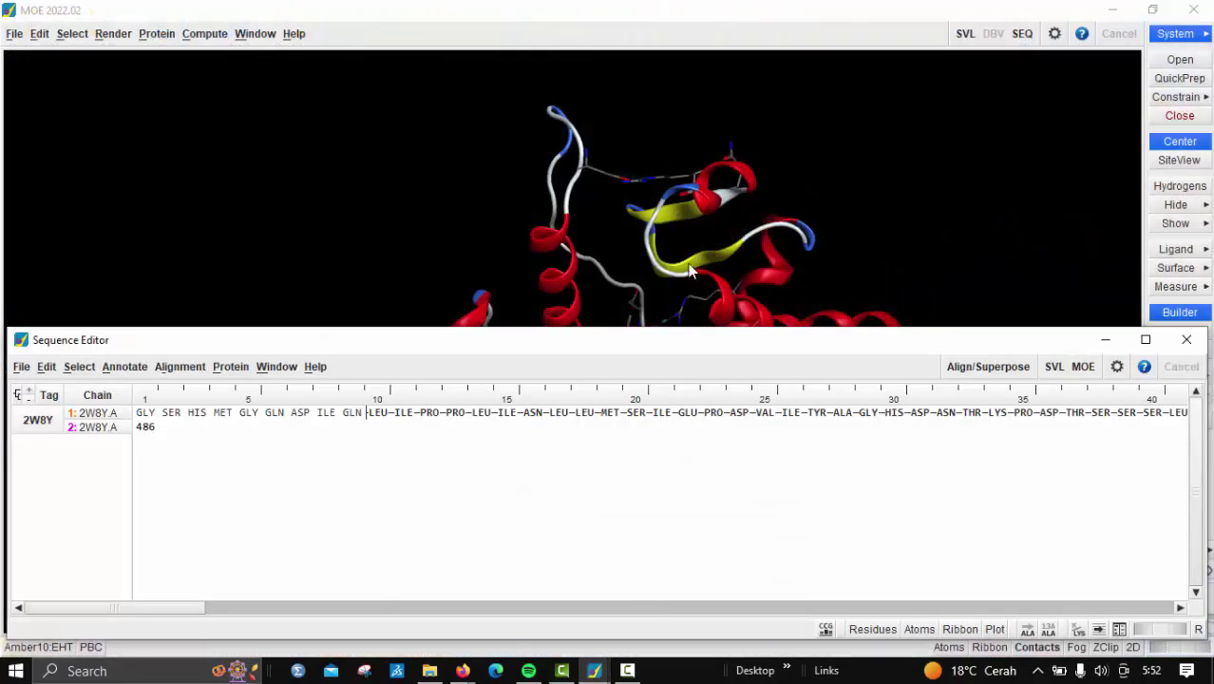
# - Save the structure as "Reseptor 2W8Y" in Protein Data Bank (.pdb) format in F:/Kimed2, and check the folder in File Explorer
pyautogui.click(275, 169)
pyautogui.click(14, 33)
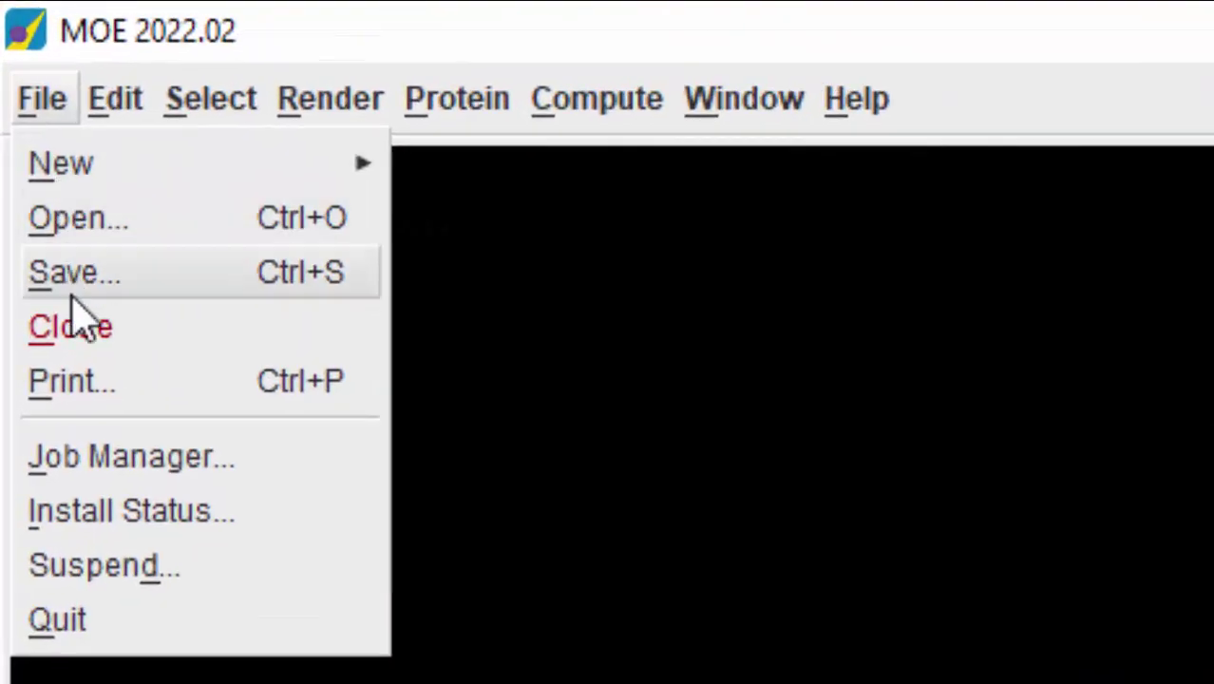
pyautogui.click(64, 252)
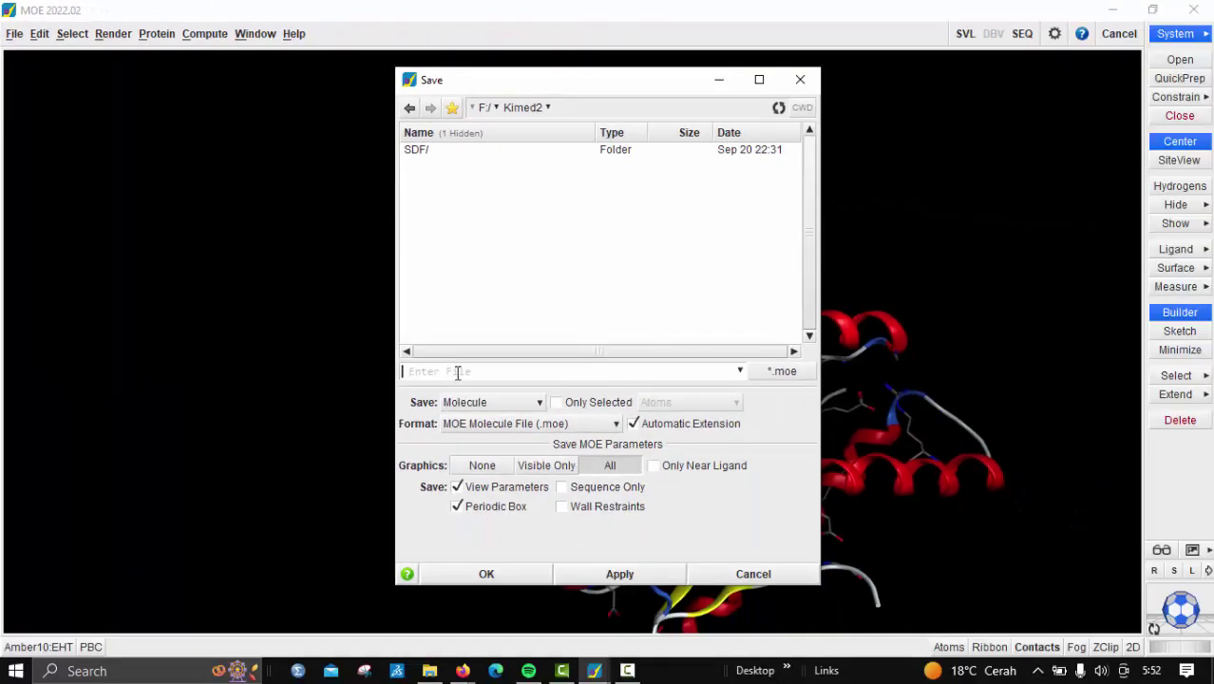
pyautogui.write('Reseptor 2W8Y')
pyautogui.click(474, 424)
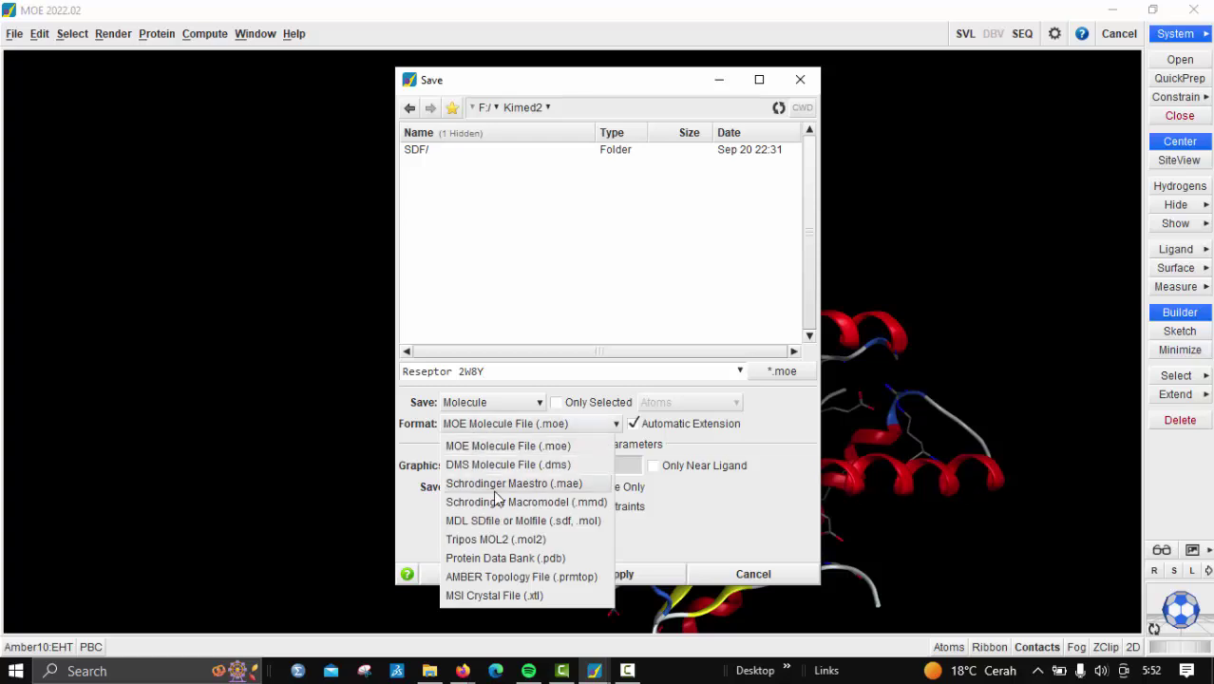
pyautogui.click(513, 559)
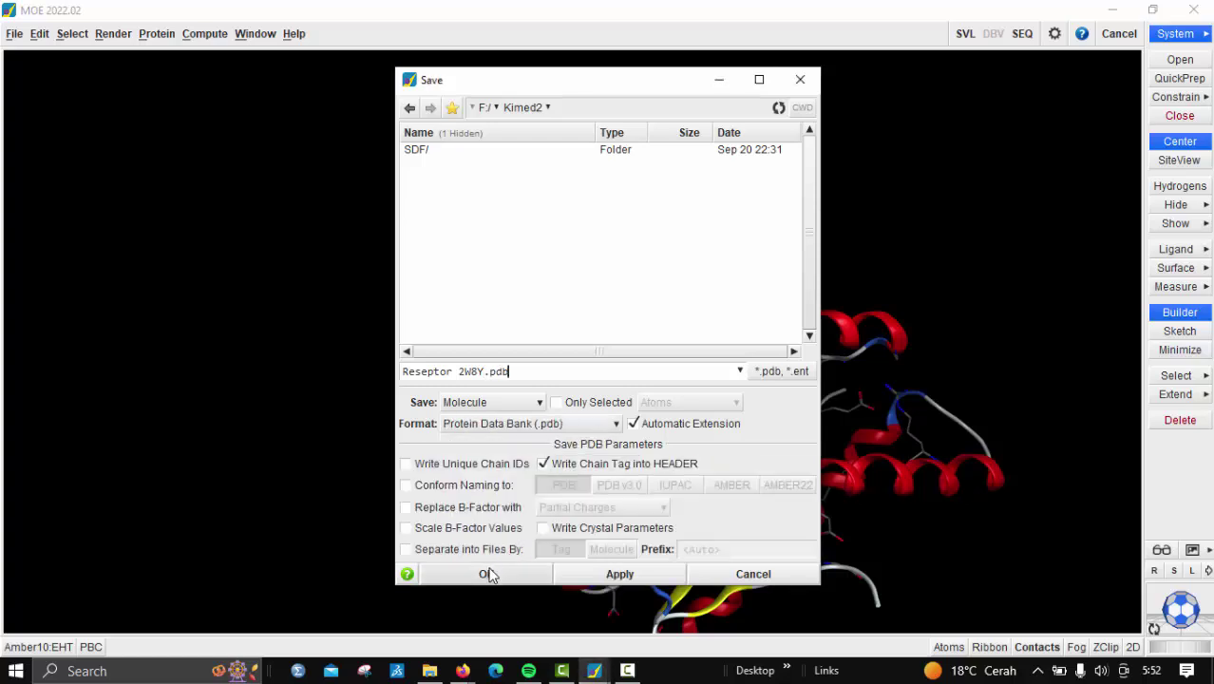
pyautogui.click(480, 570)
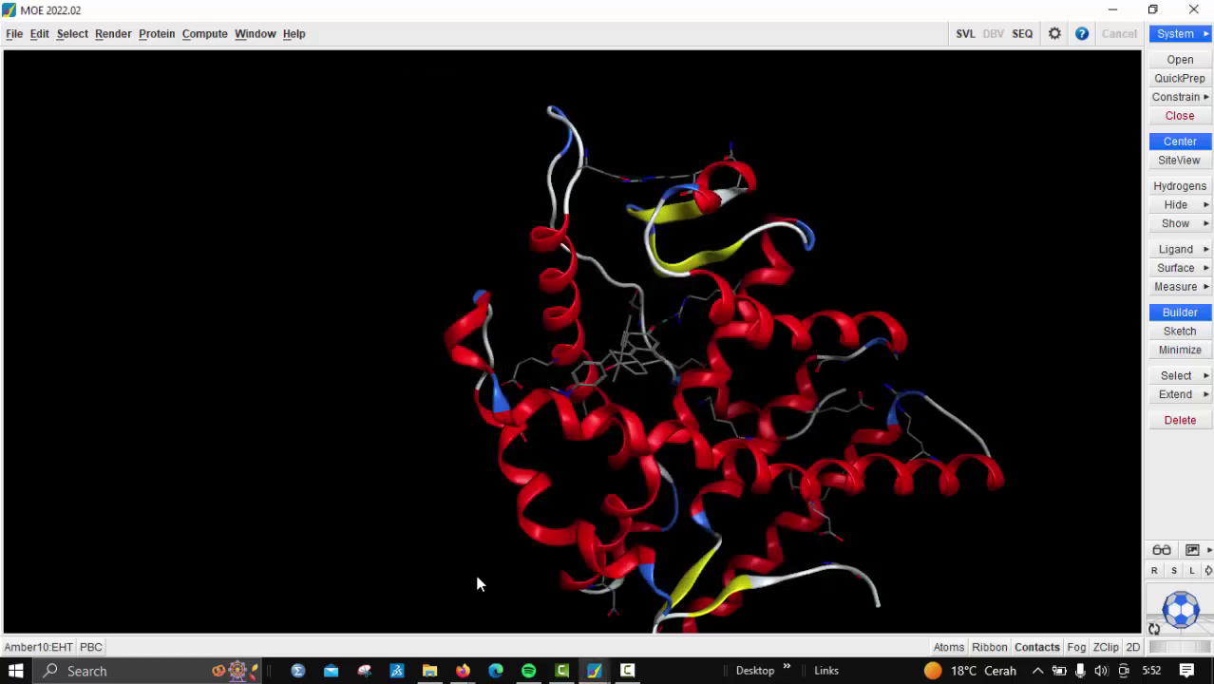
pyautogui.click(431, 666)
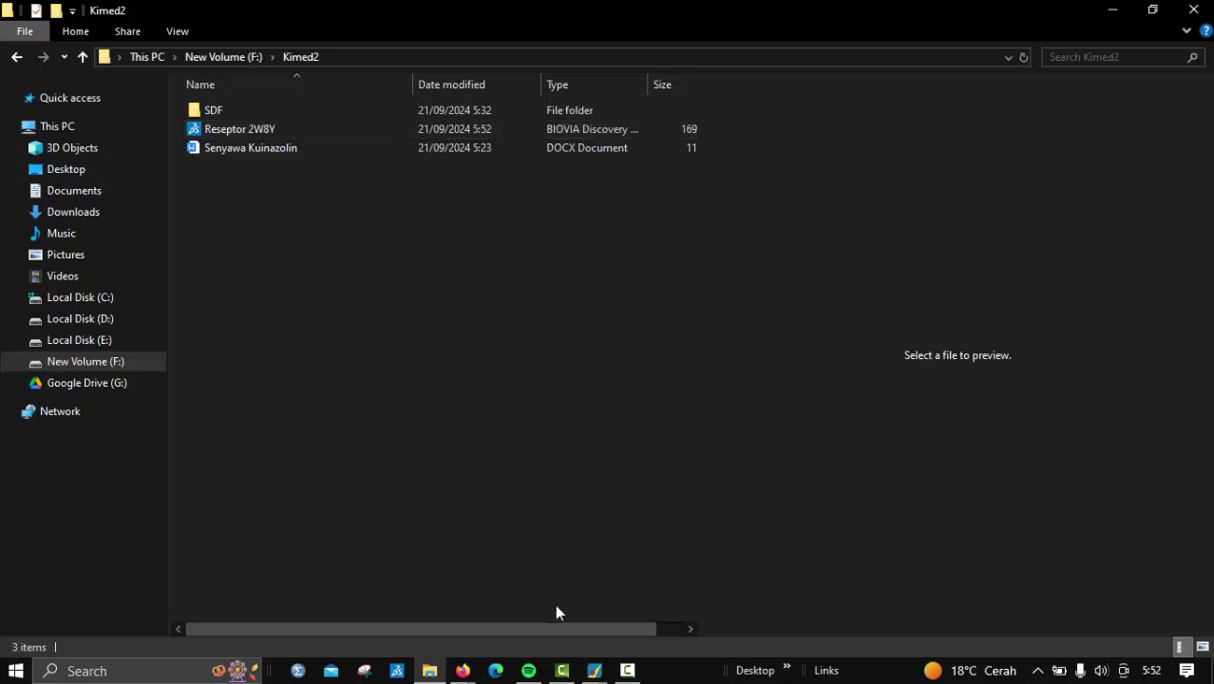
# - Return to MOE, close the loaded receptor structure and start a new database
pyautogui.click(595, 670)
pyautogui.click(530, 621)
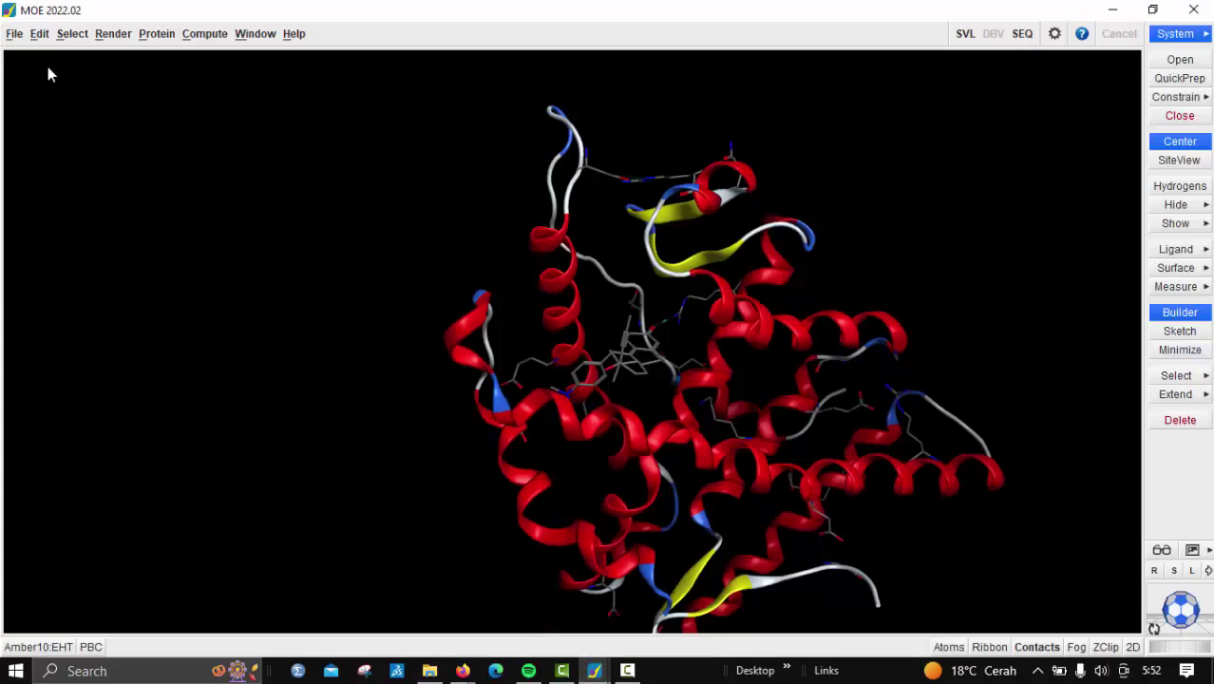
pyautogui.click(14, 34)
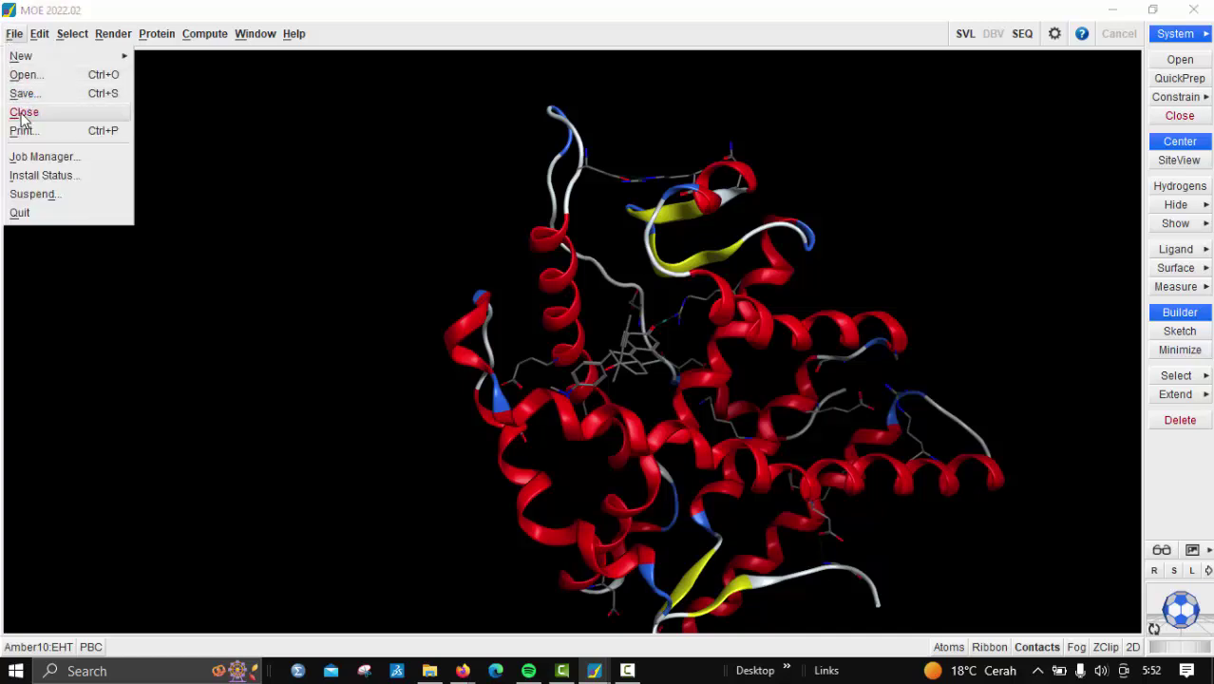
pyautogui.click(24, 112)
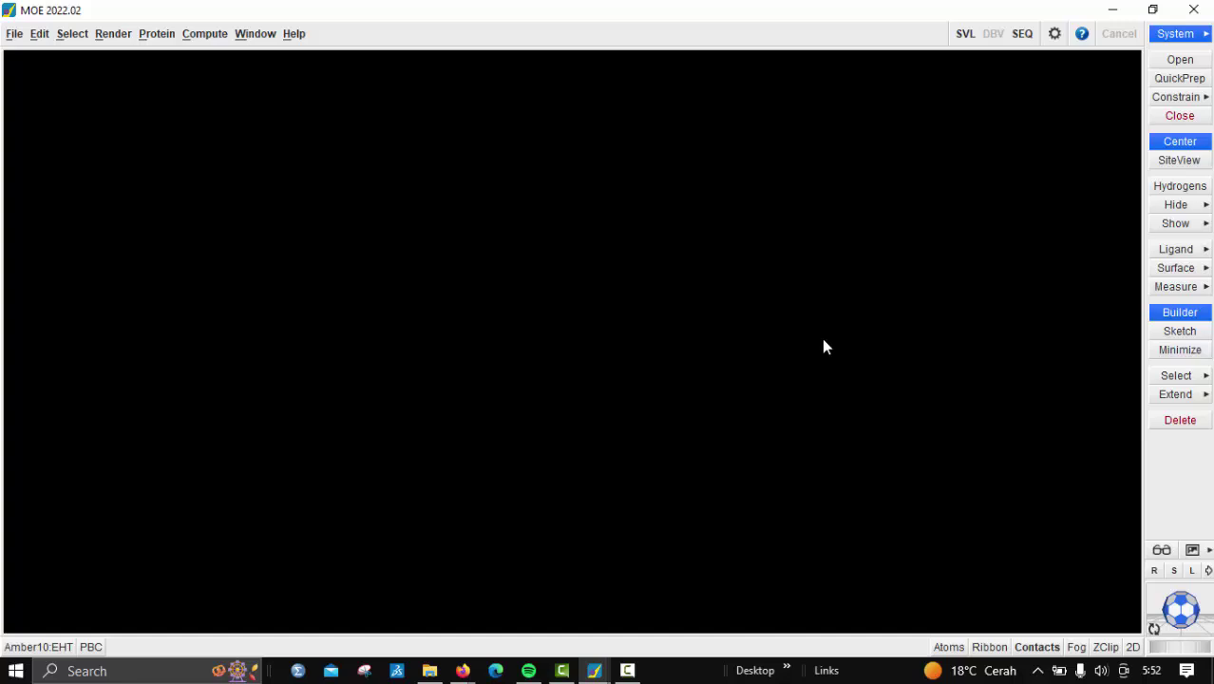
pyautogui.click(14, 34)
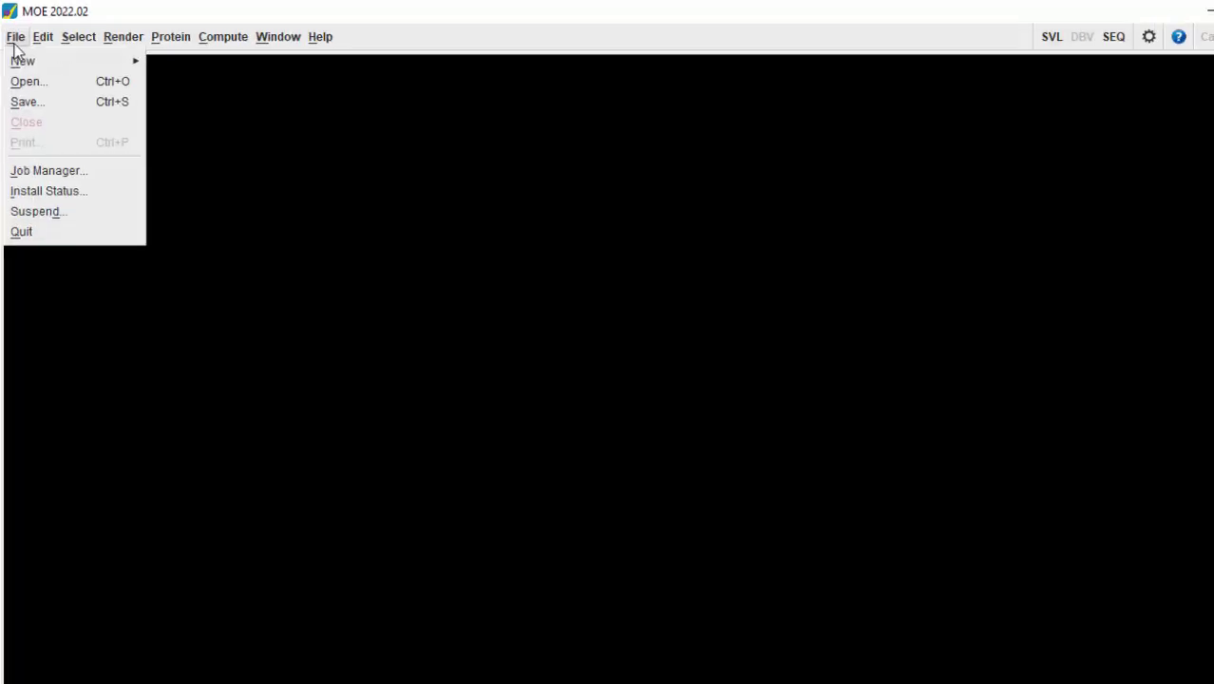
pyautogui.moveTo(18, 56)
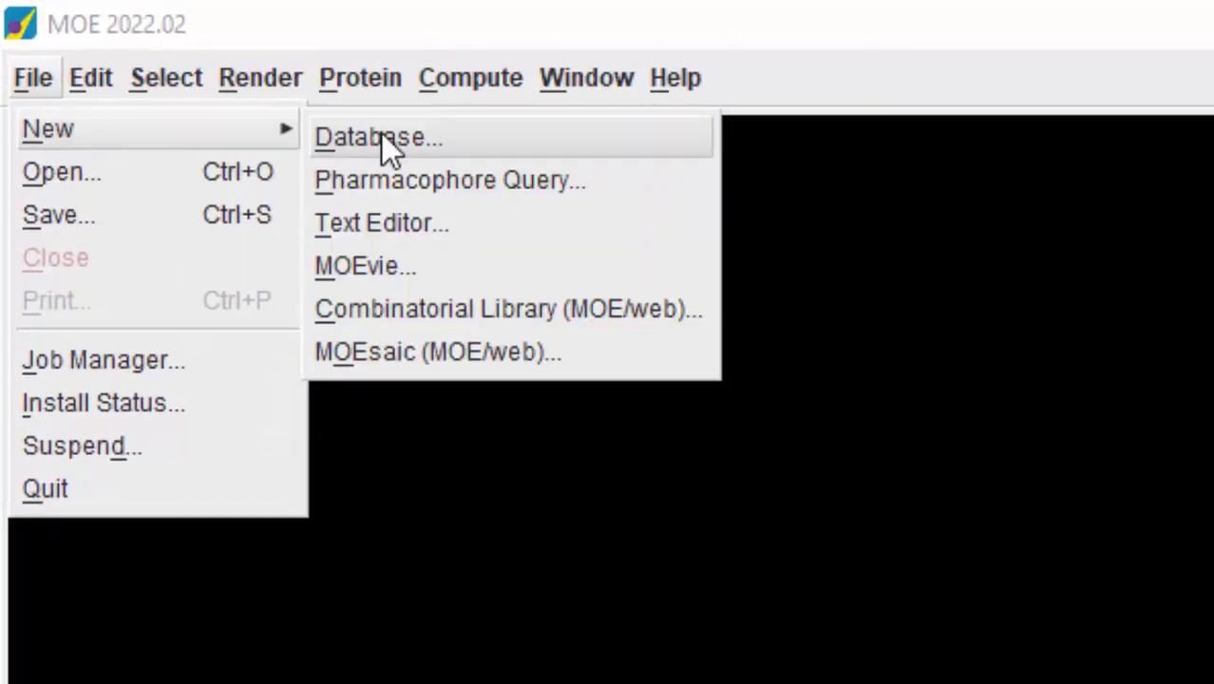
pyautogui.click(385, 141)
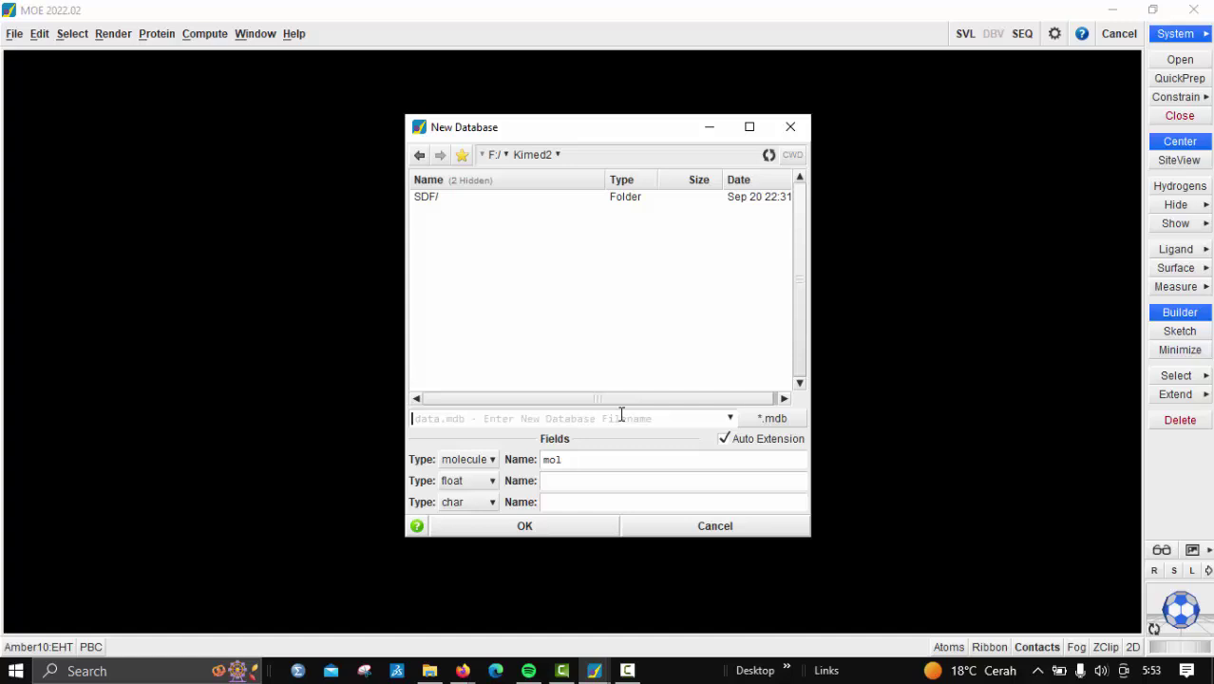
pyautogui.write('DAT')
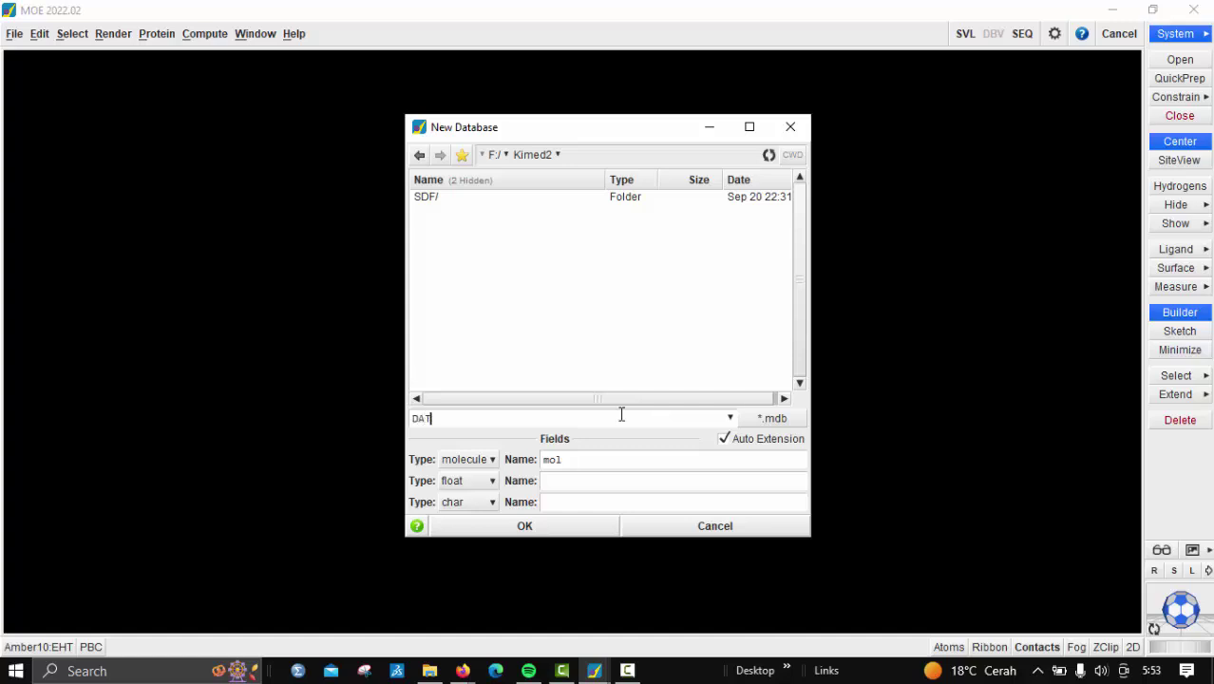
pyautogui.write('A BASE')
pyautogui.press('BackSpace')
pyautogui.press('BackSpace')
pyautogui.press('BackSpace')
pyautogui.press('BackSpace')
pyautogui.press('BackSpace')
pyautogui.press('BackSpace')
pyautogui.press('BackSpace')
pyautogui.press('BackSpace')
pyautogui.press('BackSpace')
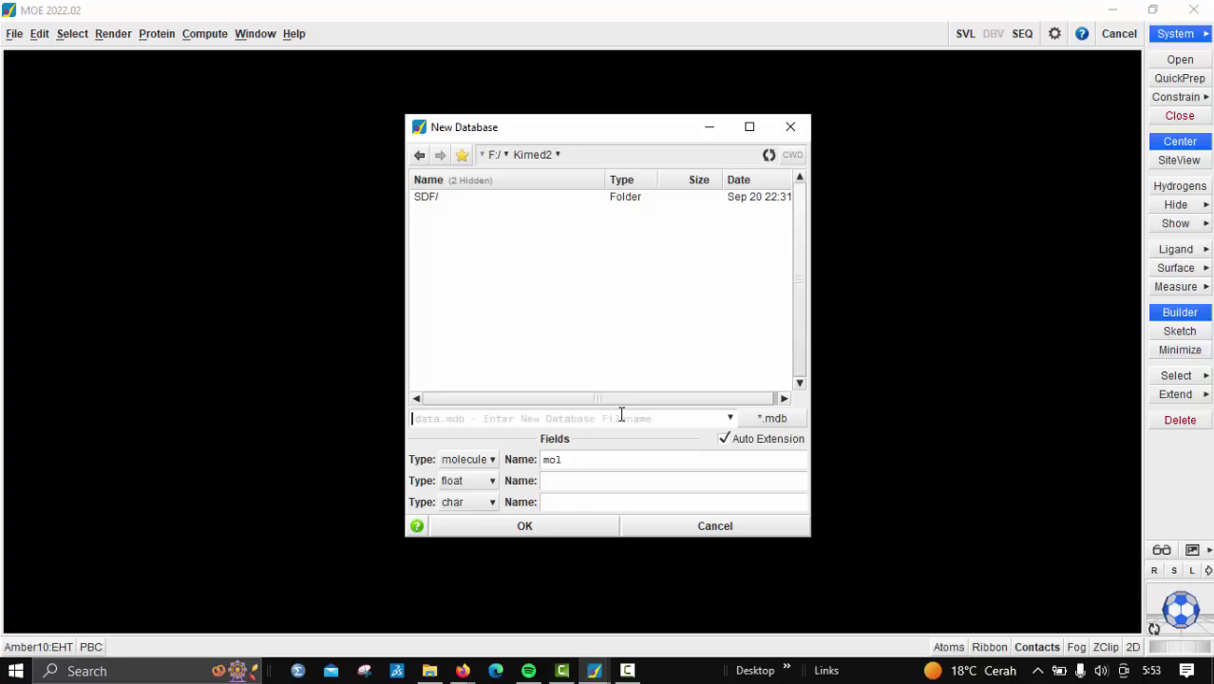
# - Create the database "data base" with an added float field "name", and minimize its viewer after enlarging the header row
pyautogui.write('data ')
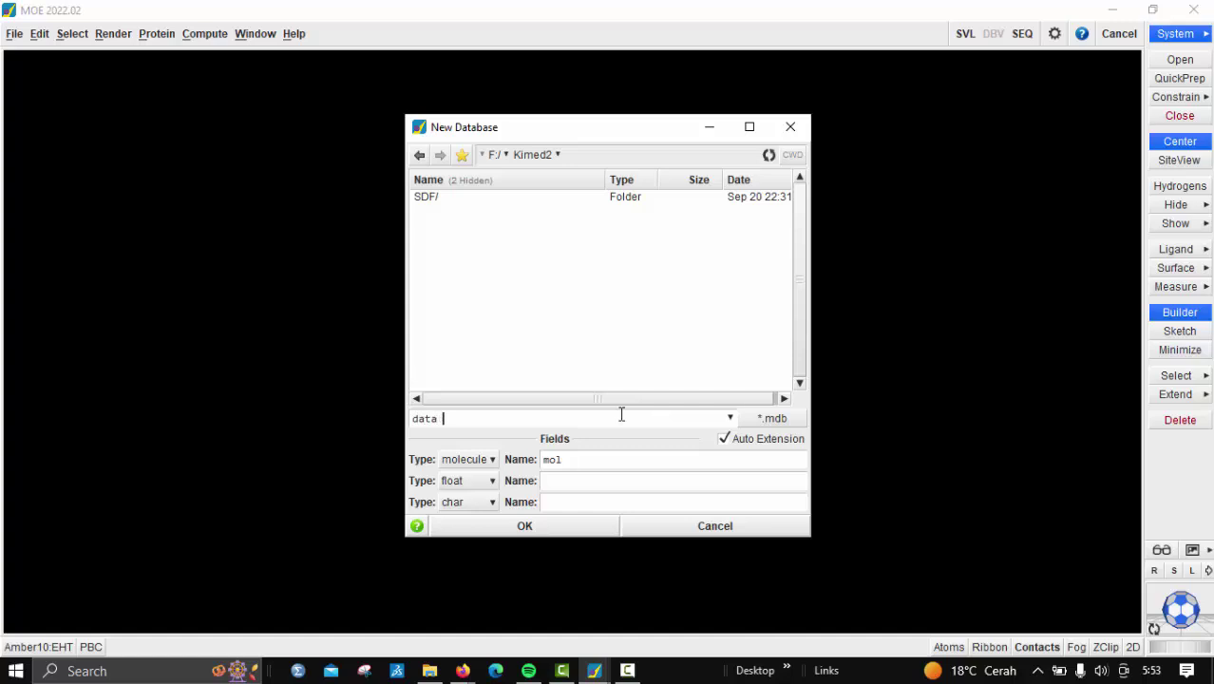
pyautogui.write('base')
pyautogui.click(559, 483)
pyautogui.write('name')
pyautogui.click(525, 528)
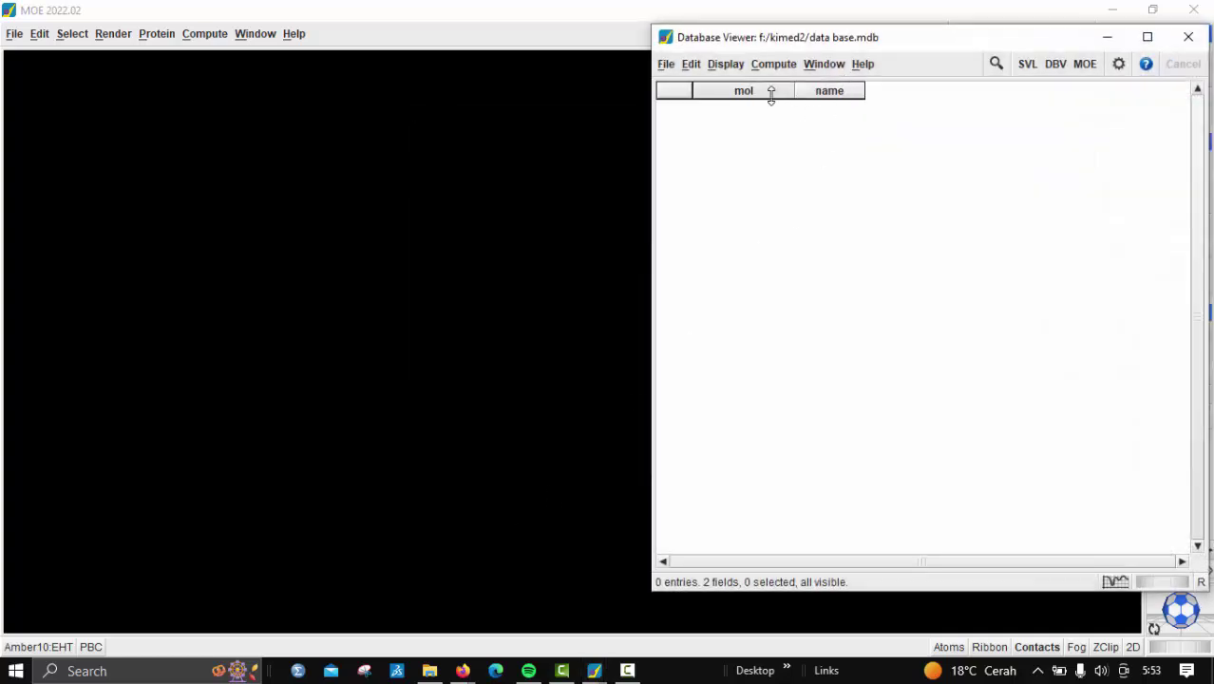
pyautogui.moveTo(773, 98); pyautogui.dragTo(790, 241)
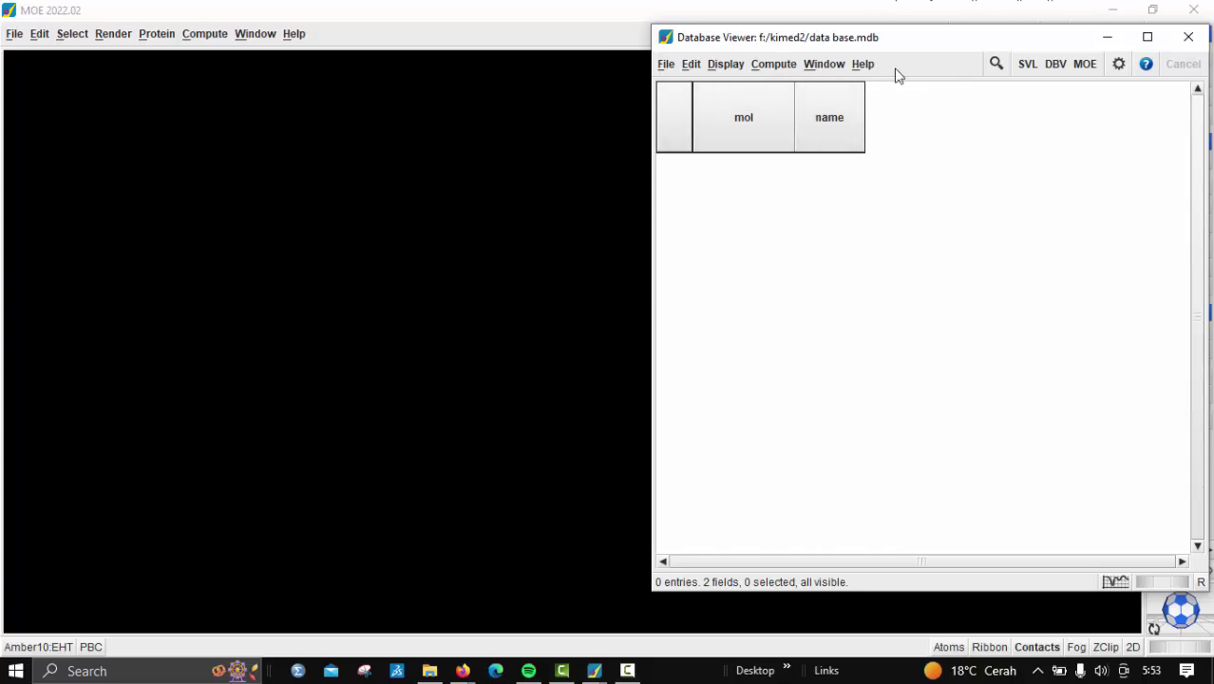
pyautogui.click(1107, 38)
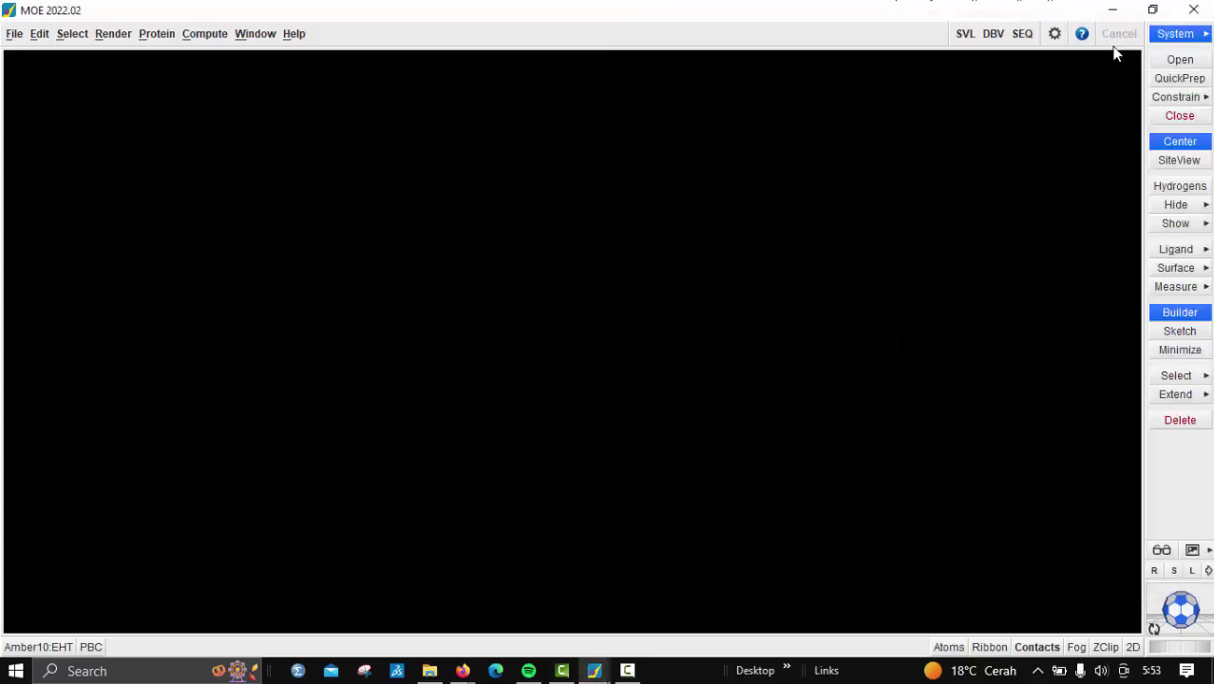
# - Open MOE's molecule Builder, and open the SDF folder inside Kimed2 in File Explorer
pyautogui.click(1184, 318)
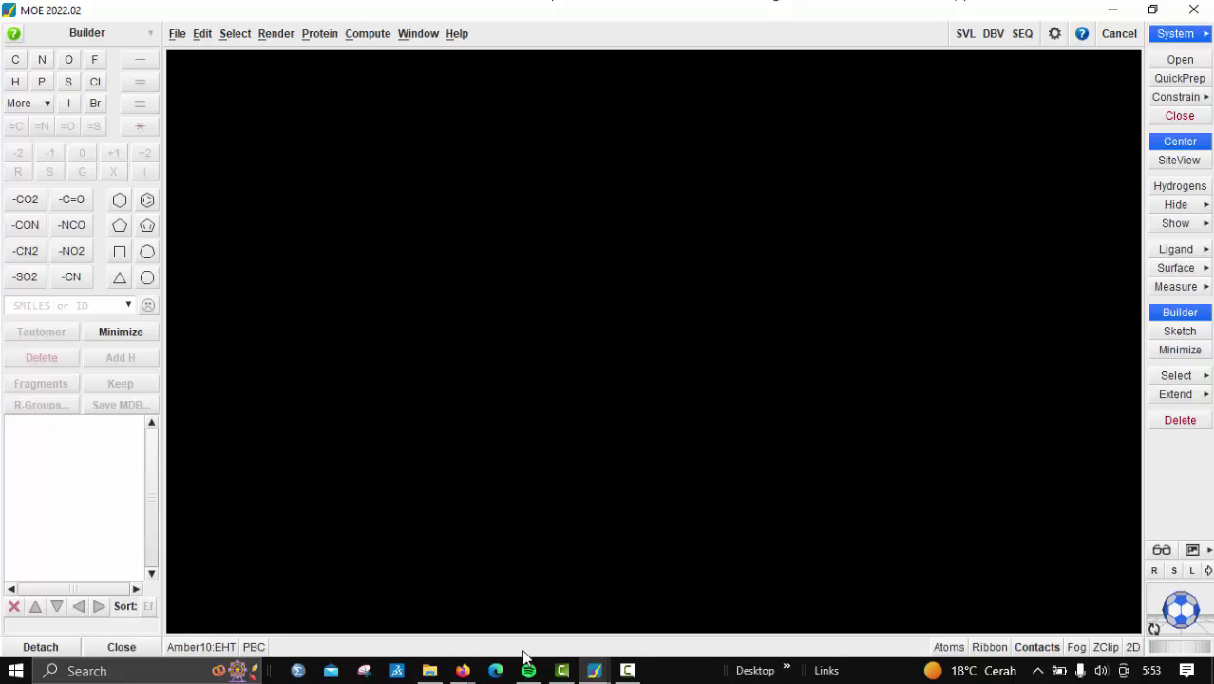
pyautogui.click(430, 671)
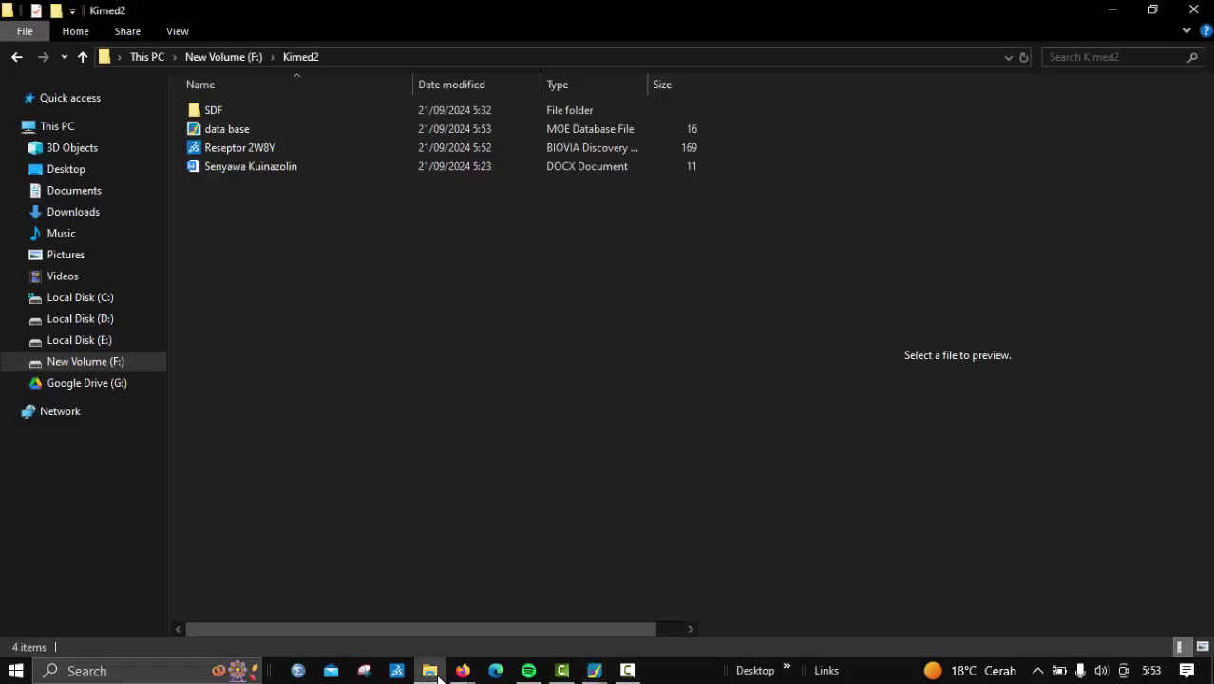
pyautogui.doubleClick(213, 115)
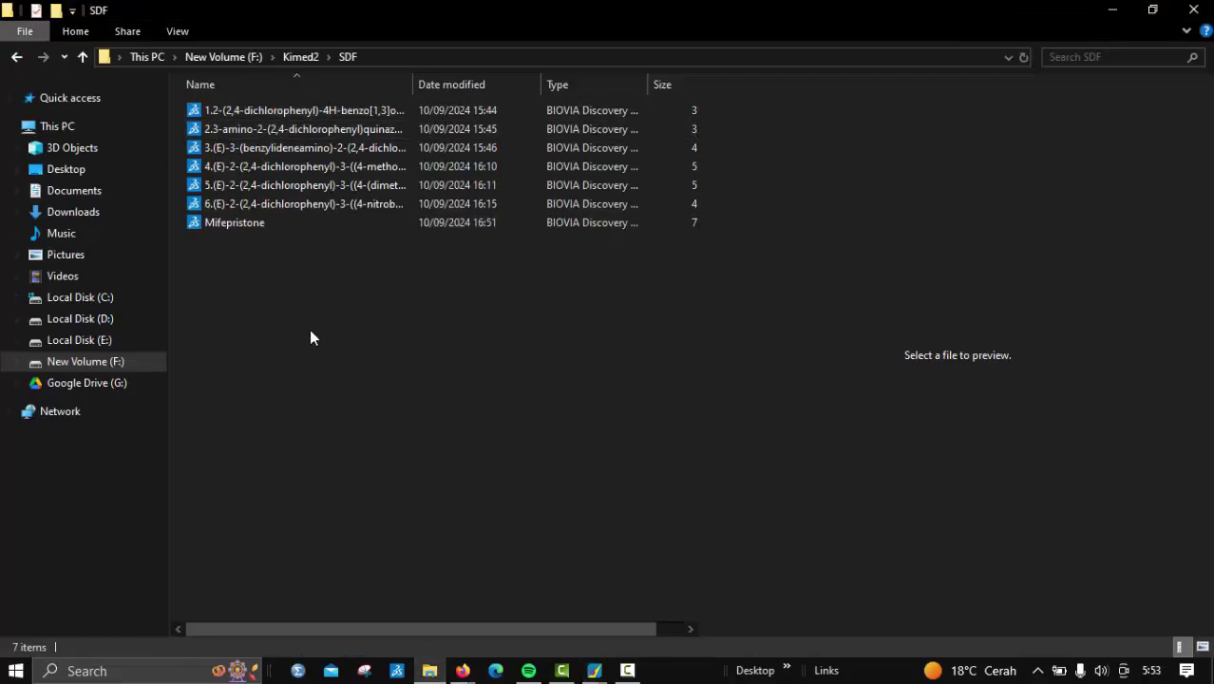
# - Check MOE's Builder, then switch to Firefox and open the Online SMILES Translator (cactus.nci.nih.gov/translate) in a new tab
pyautogui.moveTo(594, 671)
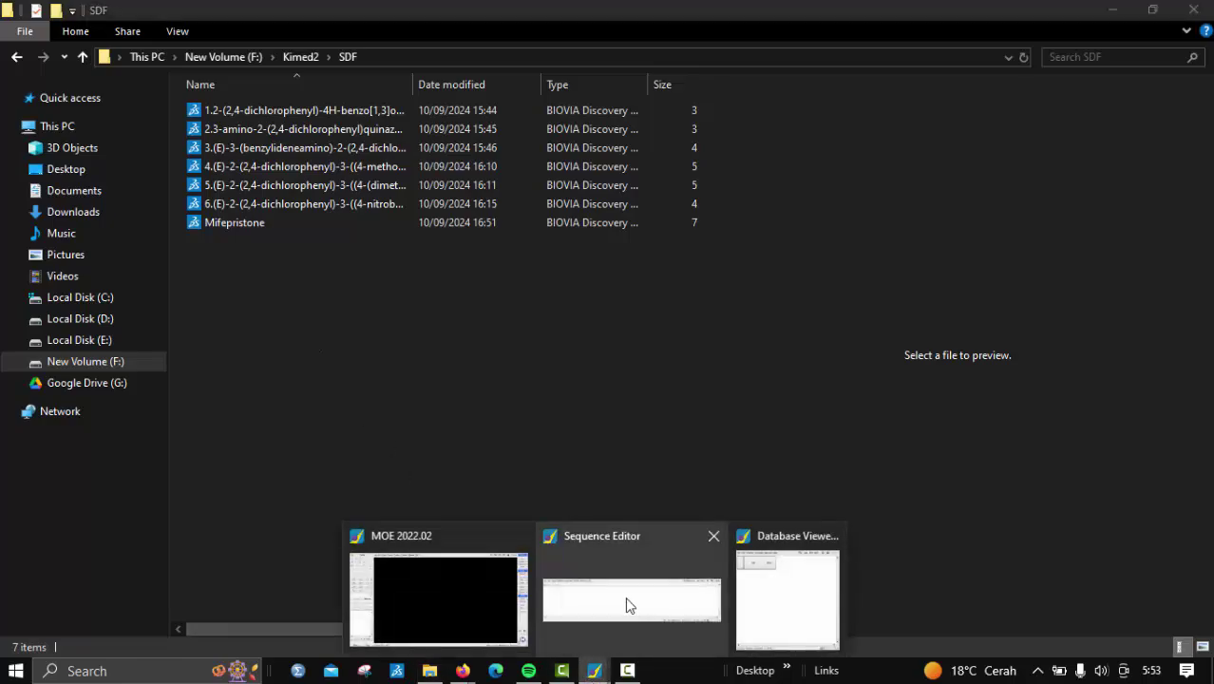
pyautogui.click(464, 601)
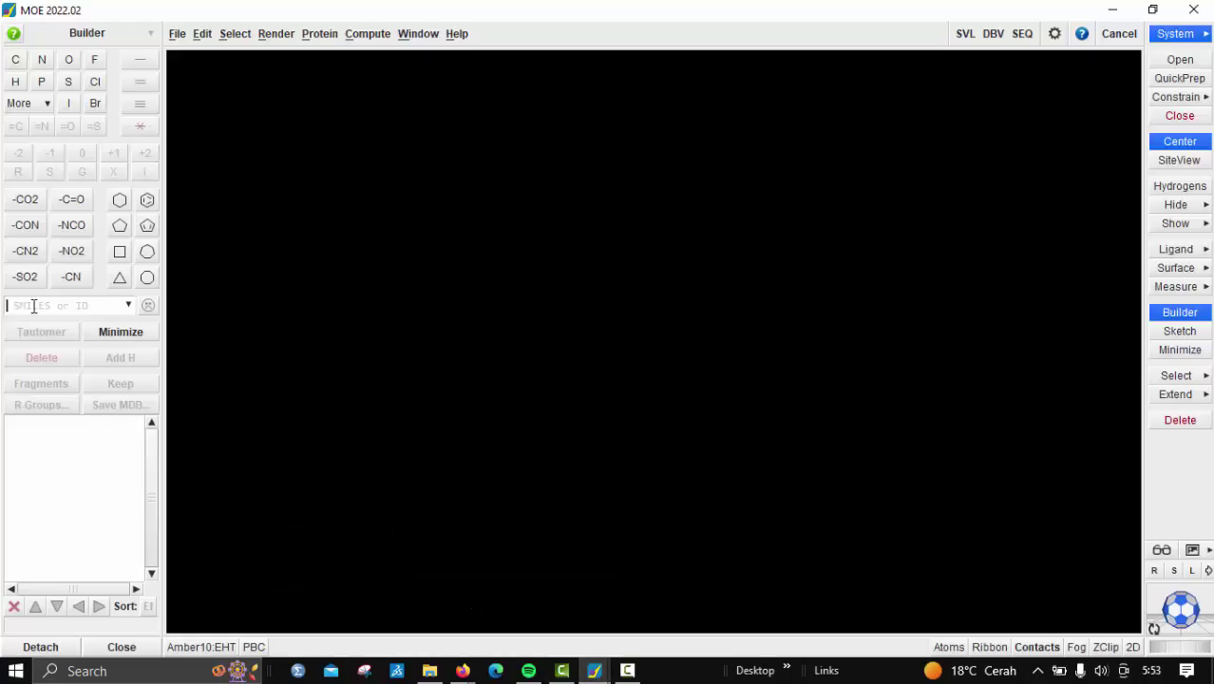
pyautogui.click(468, 672)
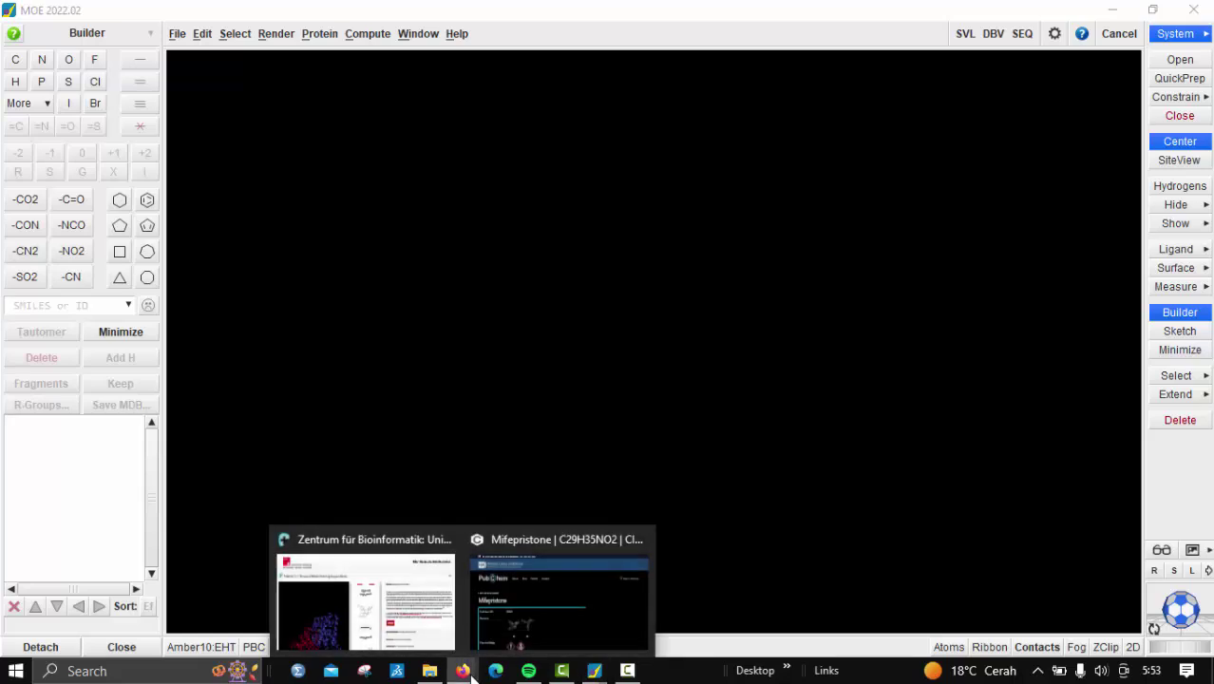
pyautogui.click(406, 596)
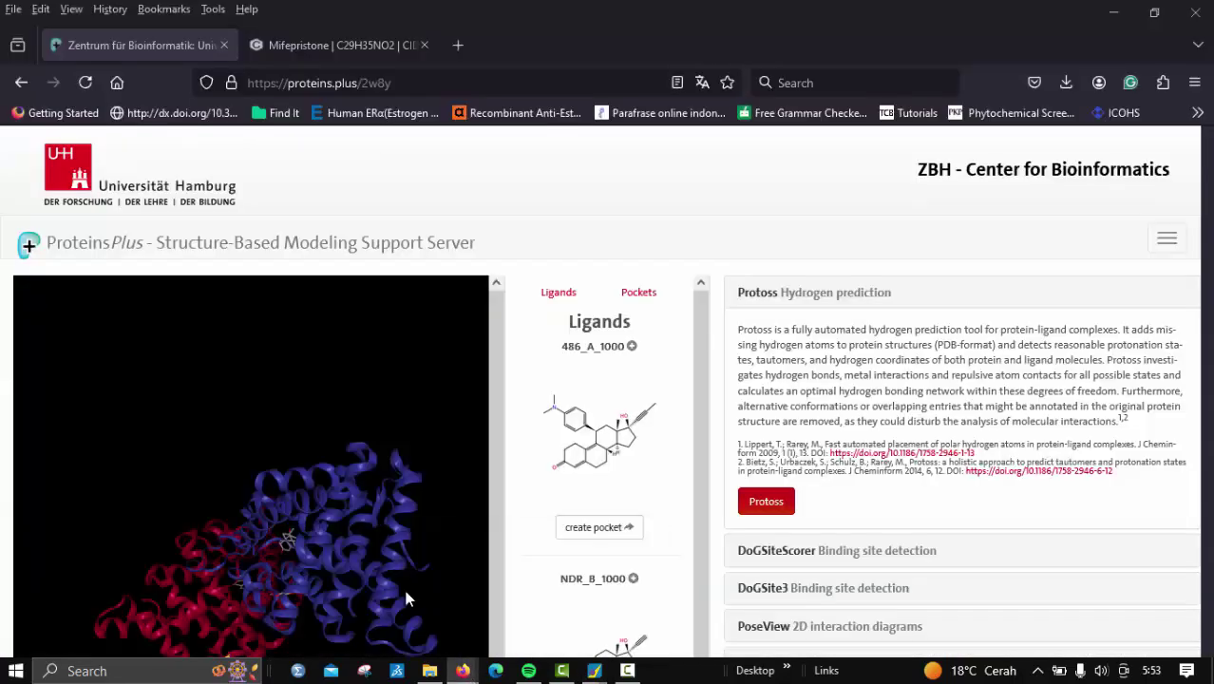
pyautogui.click(457, 45)
pyautogui.click(344, 82)
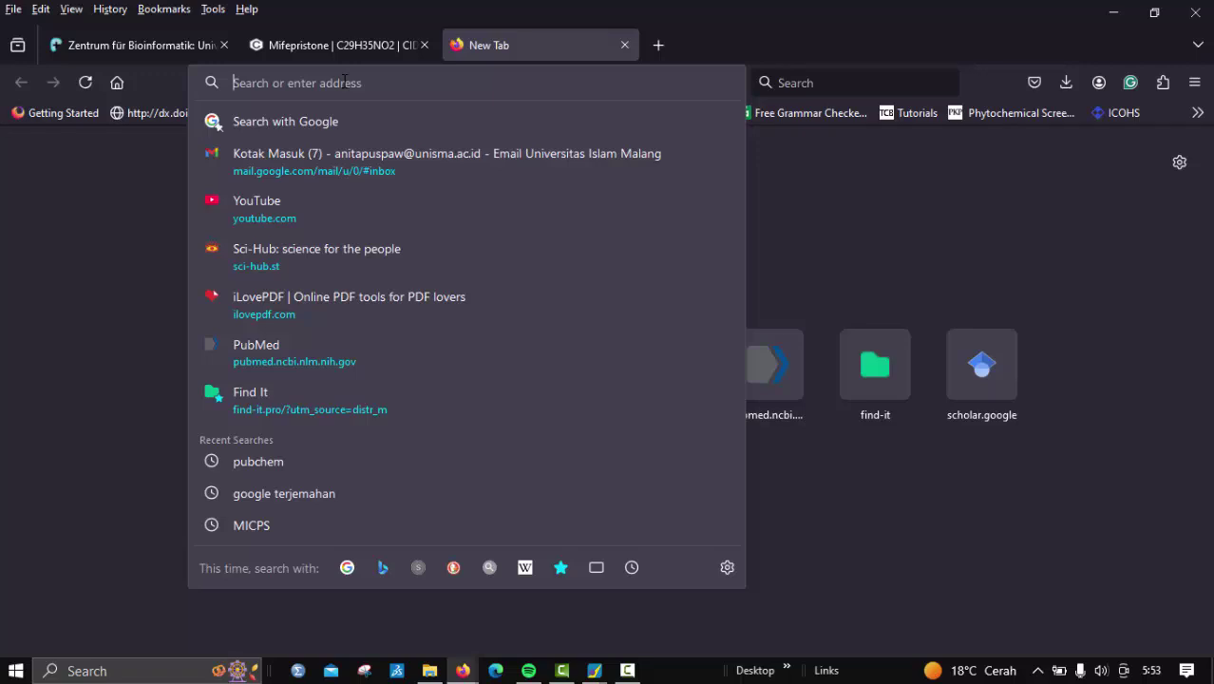
pyautogui.write('onl')
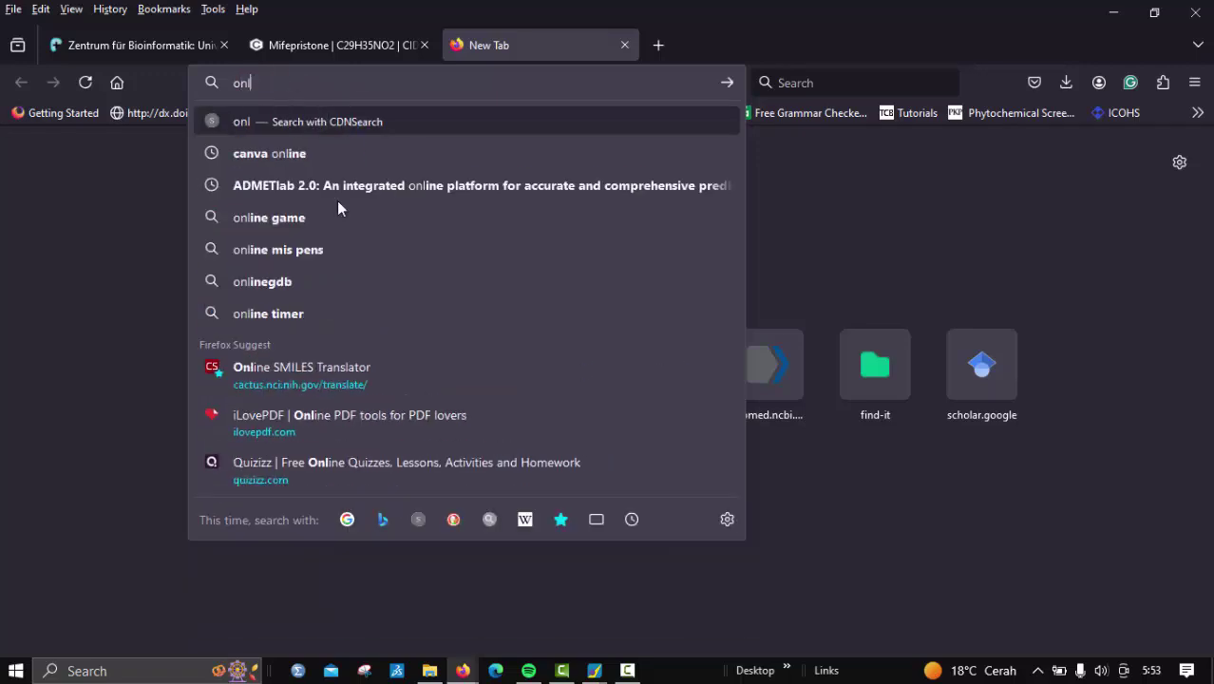
pyautogui.click(313, 365)
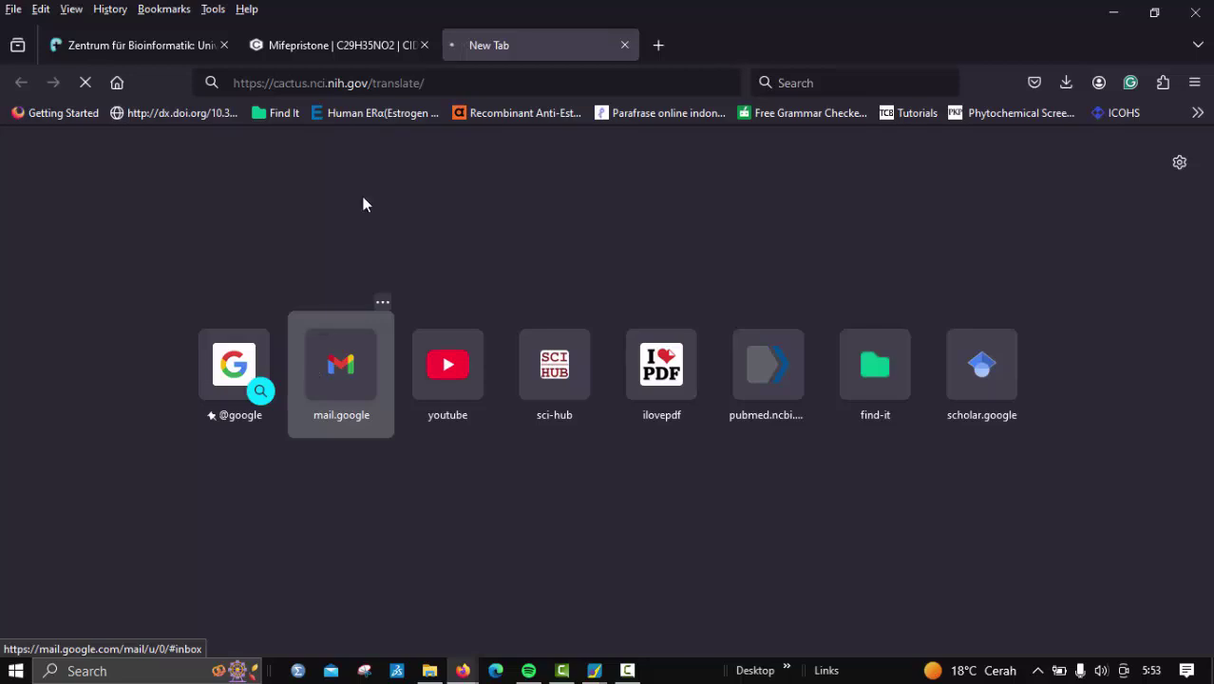
pyautogui.scroll(-4, 426, 238)
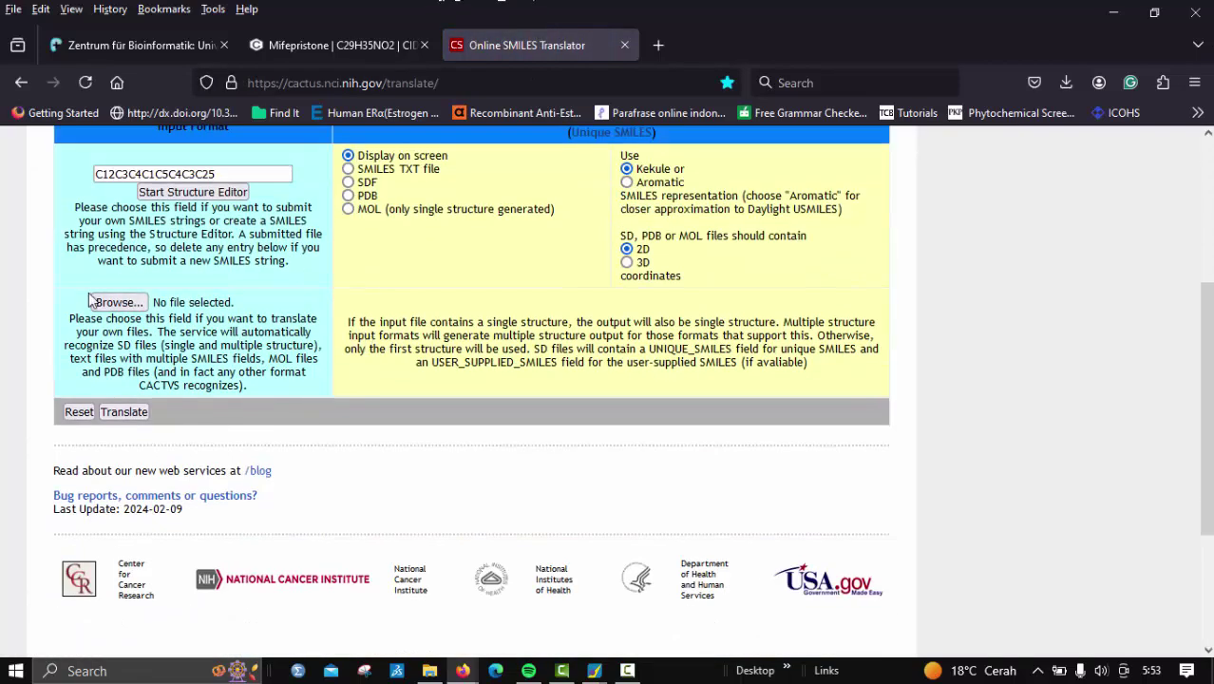
pyautogui.scroll(1, 157, 289)
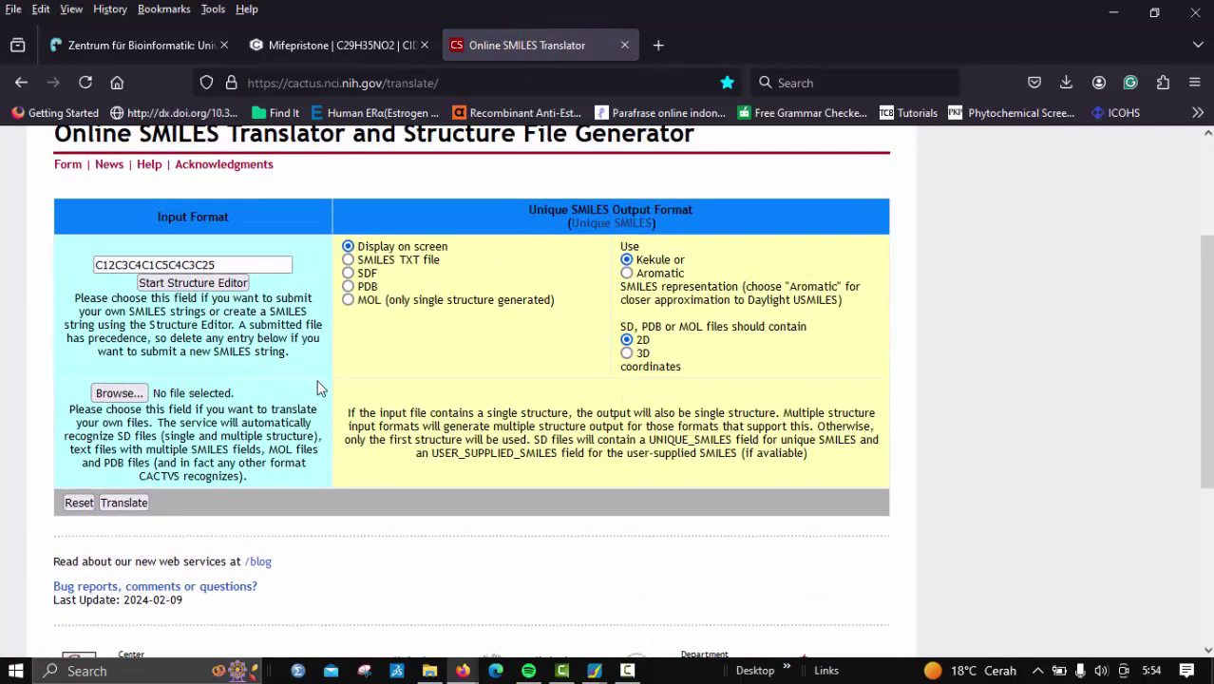
# - Upload "1.2-(2,4-dichlorophenyl)-4H-benzo[1,3]oxazin-4-one (S1).sdf", translate it to Unique SMILES displayed on screen, and select the resulting string
pyautogui.click(124, 399)
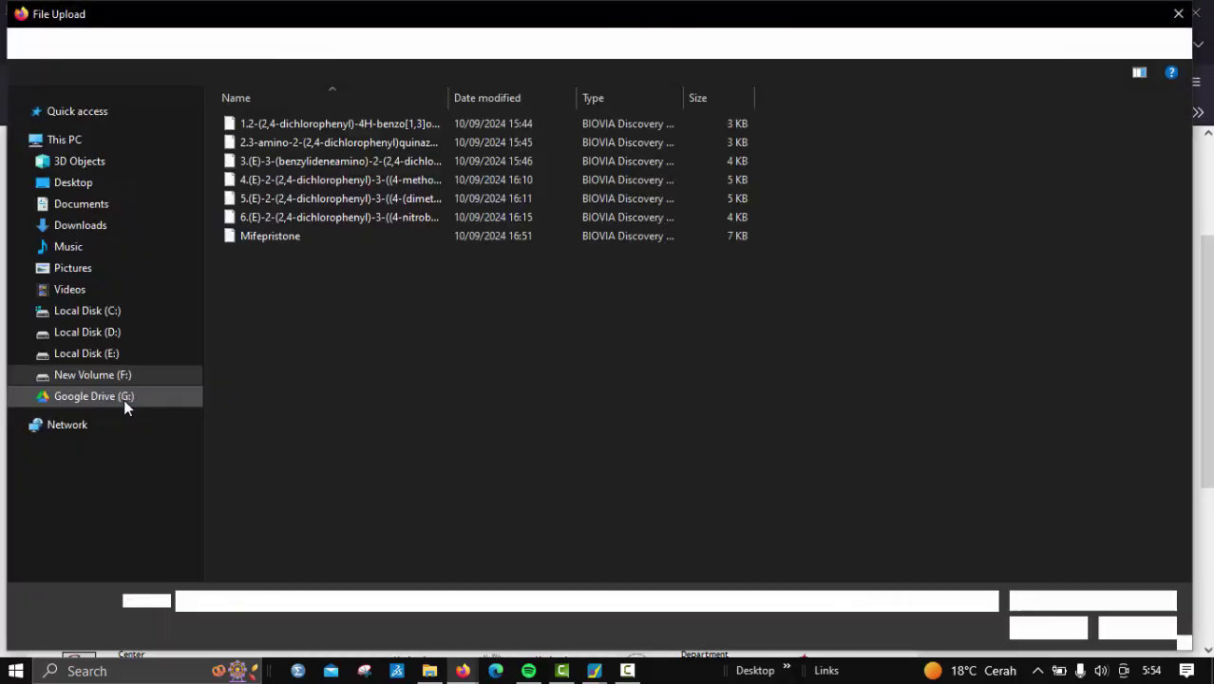
pyautogui.click(280, 121)
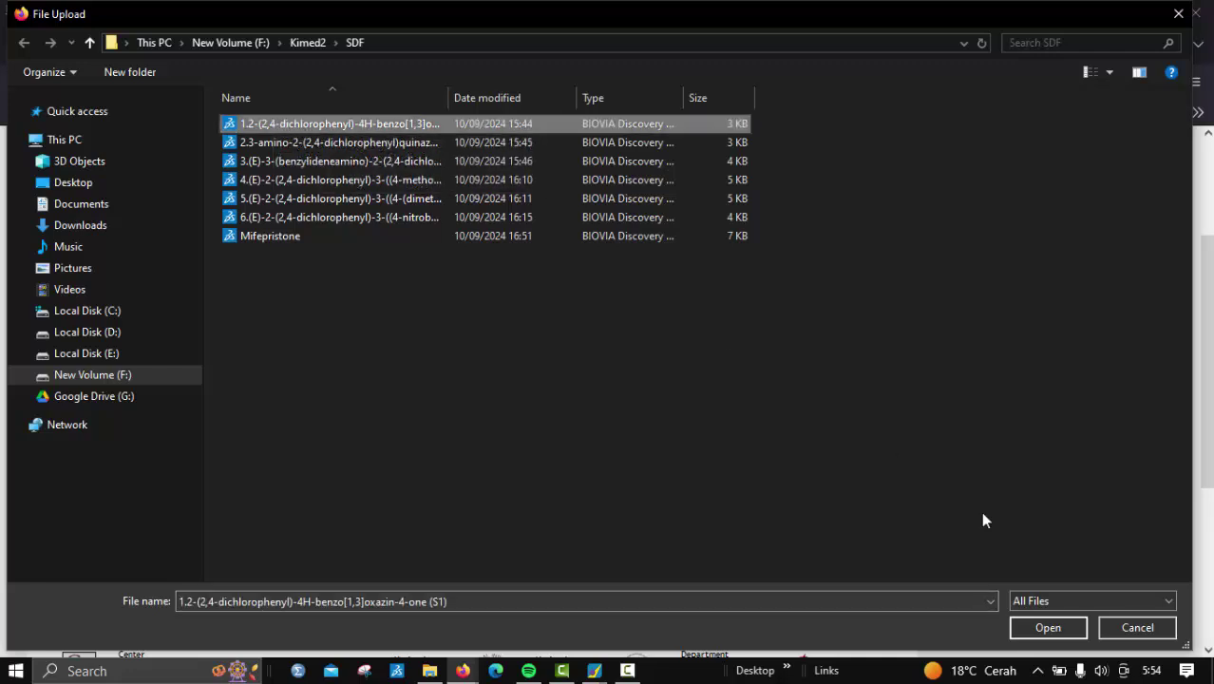
pyautogui.click(1047, 627)
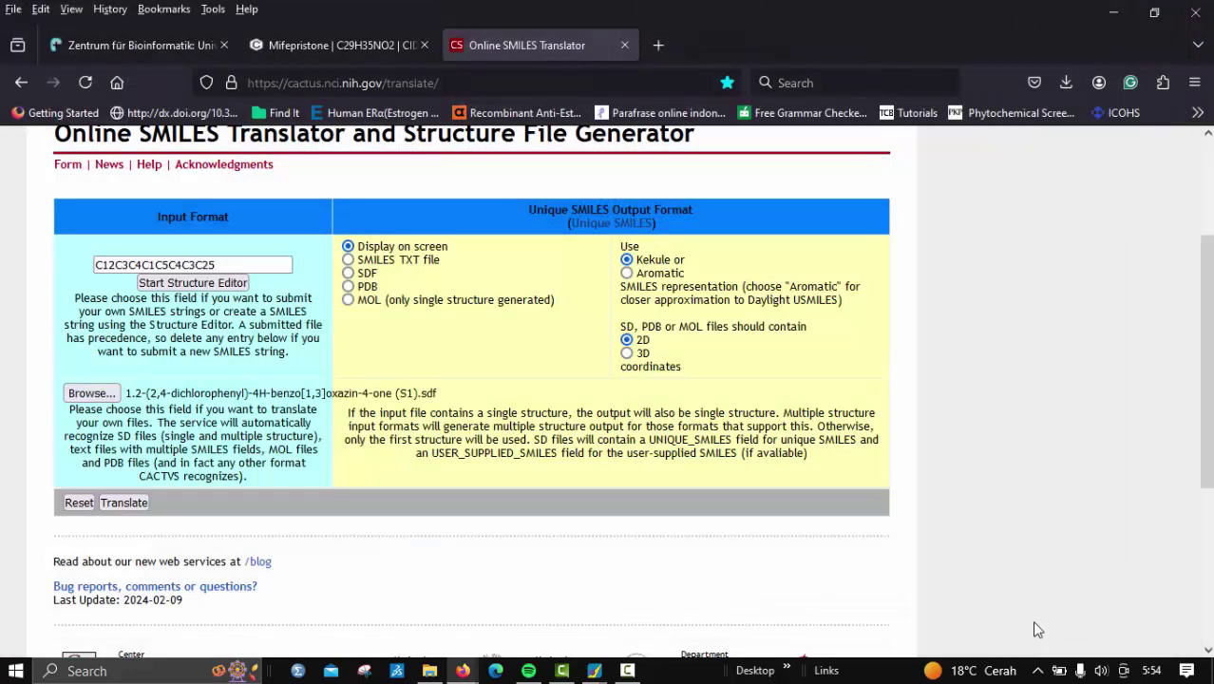
pyautogui.click(123, 503)
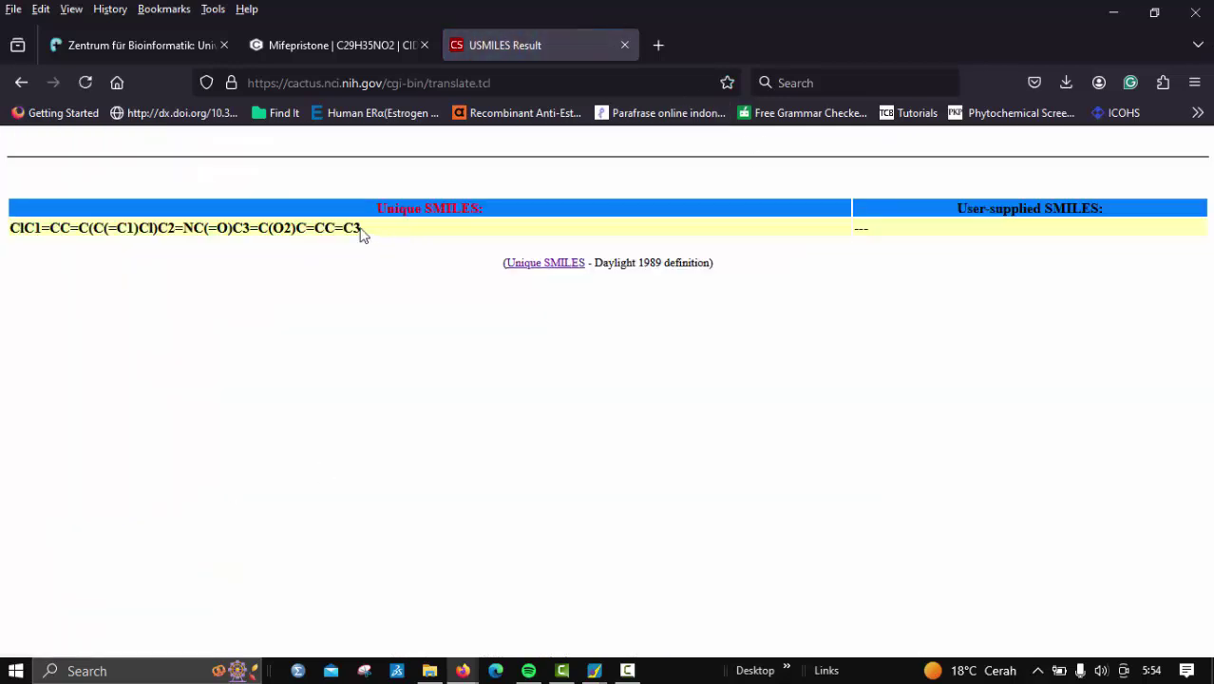
pyautogui.moveTo(361, 232); pyautogui.dragTo(12, 235)
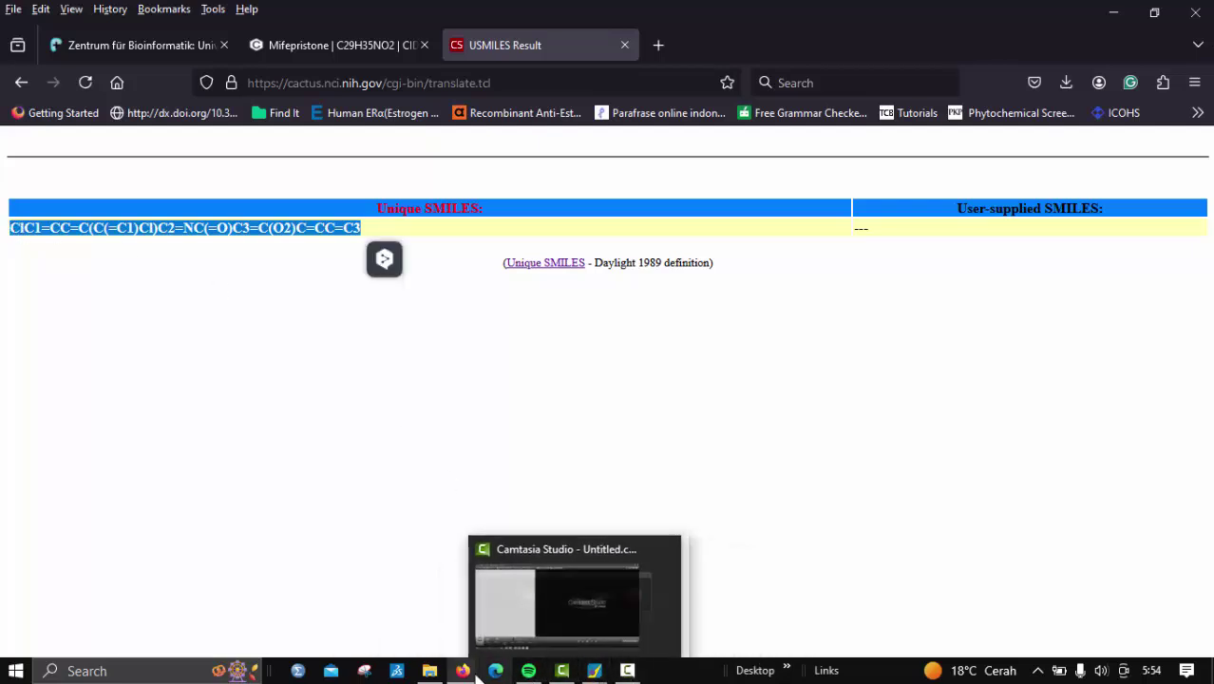
# - Switch to File Explorer and open the "Senyawa Kuinazolin" document from the Kimed2 folder
pyautogui.click(427, 672)
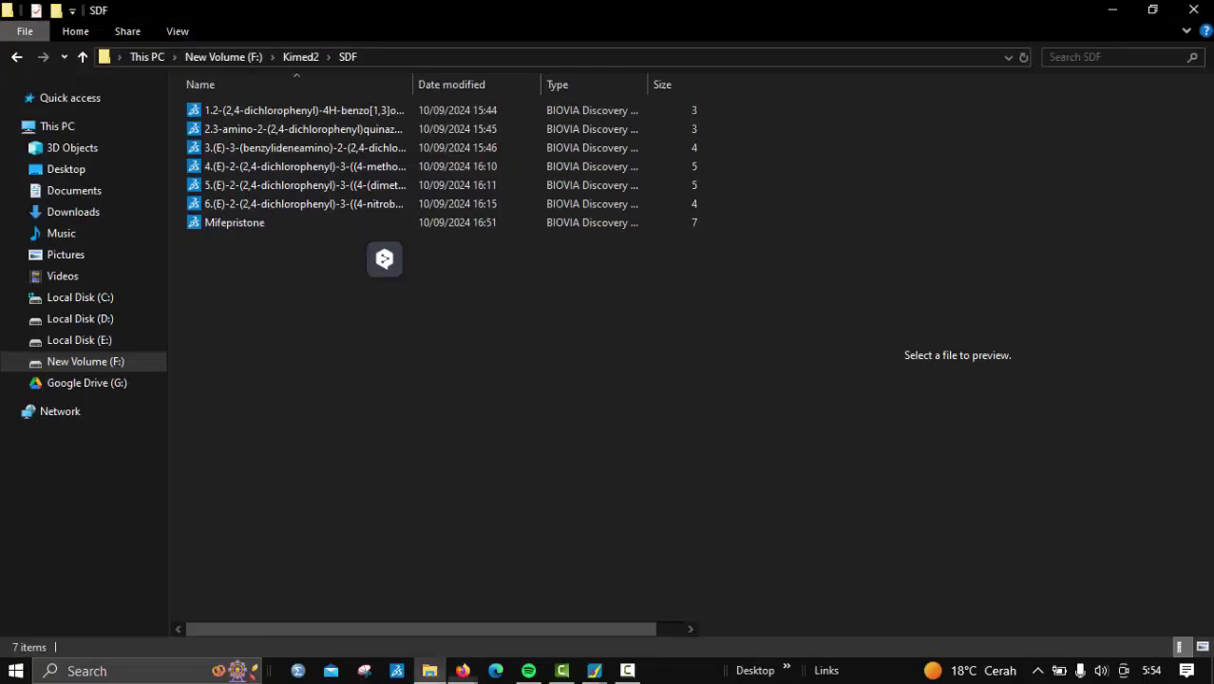
pyautogui.click(16, 59)
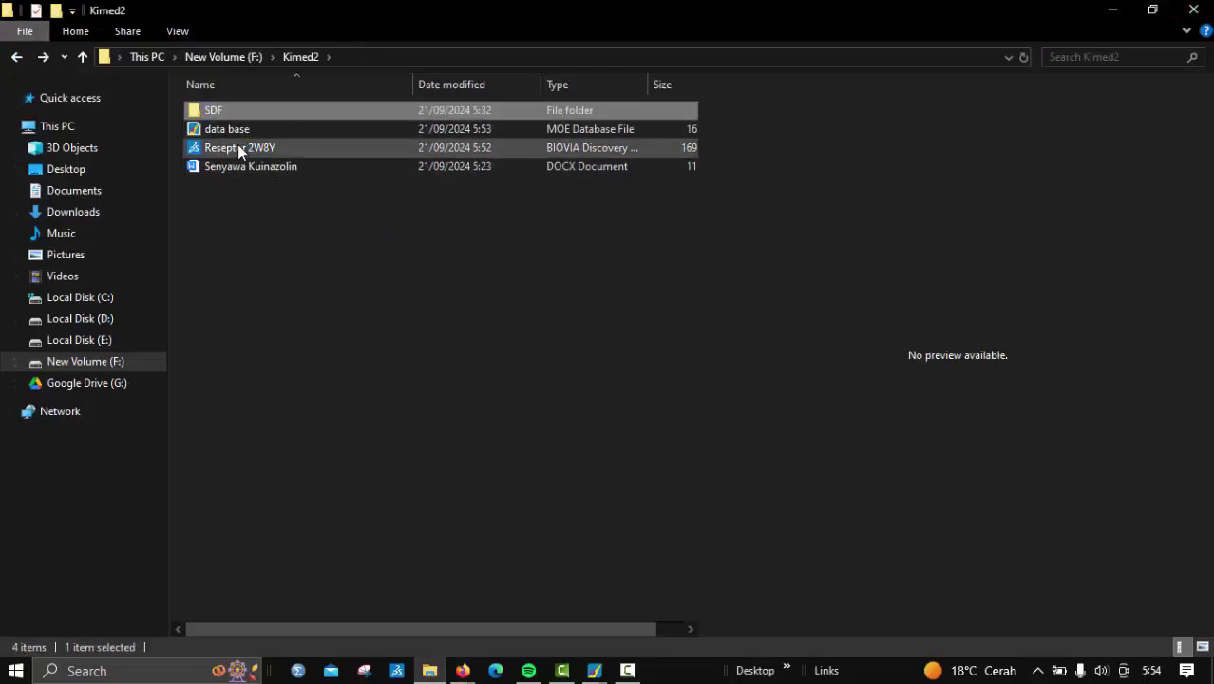
pyautogui.doubleClick(238, 168)
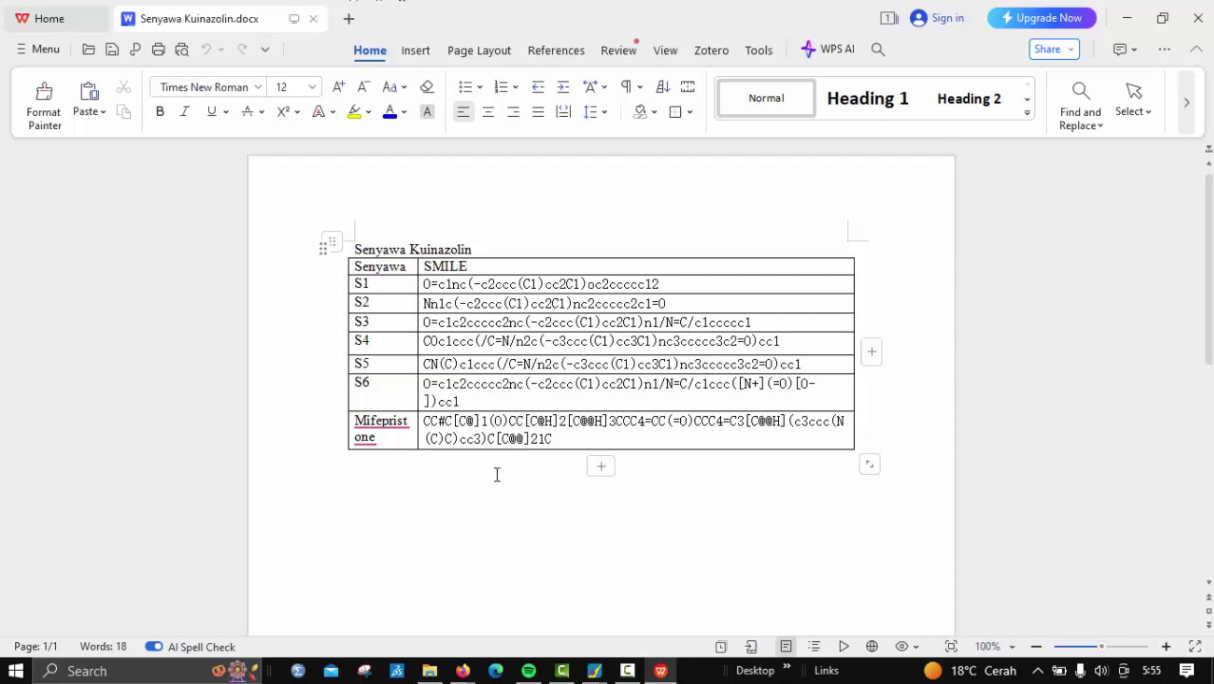
# - Copy the S1 SMILES string from the document's table into the SMILES field of MOE's Builder
pyautogui.moveTo(594, 670)
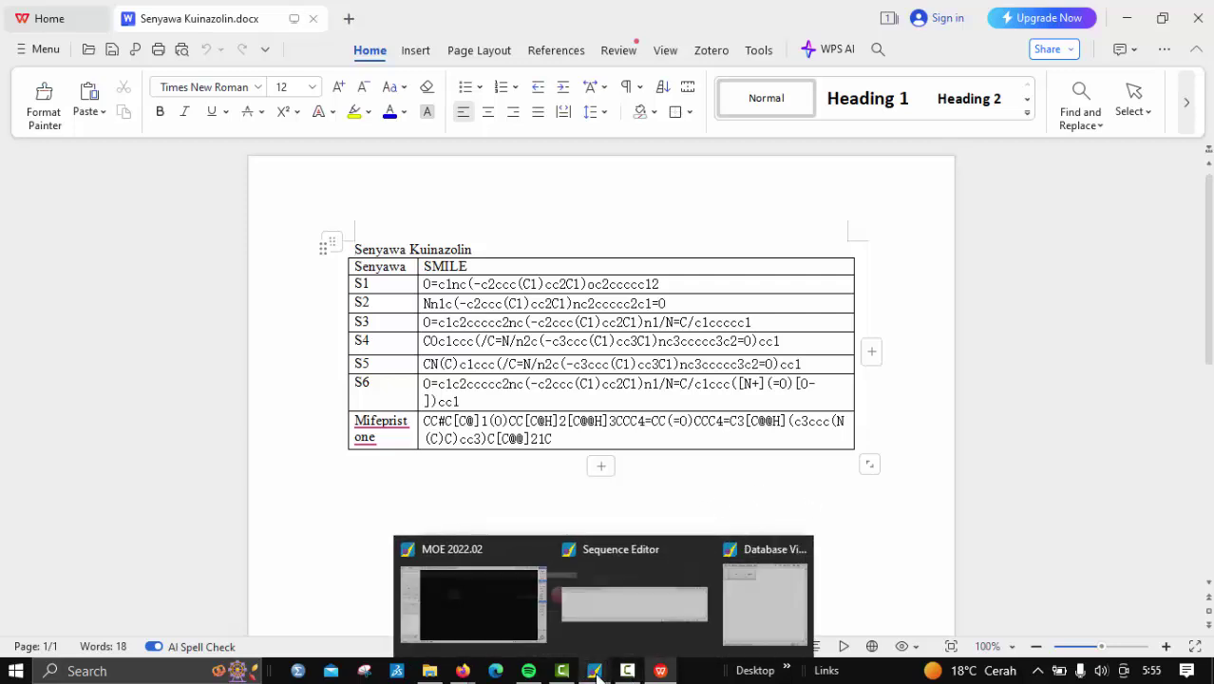
pyautogui.click(444, 594)
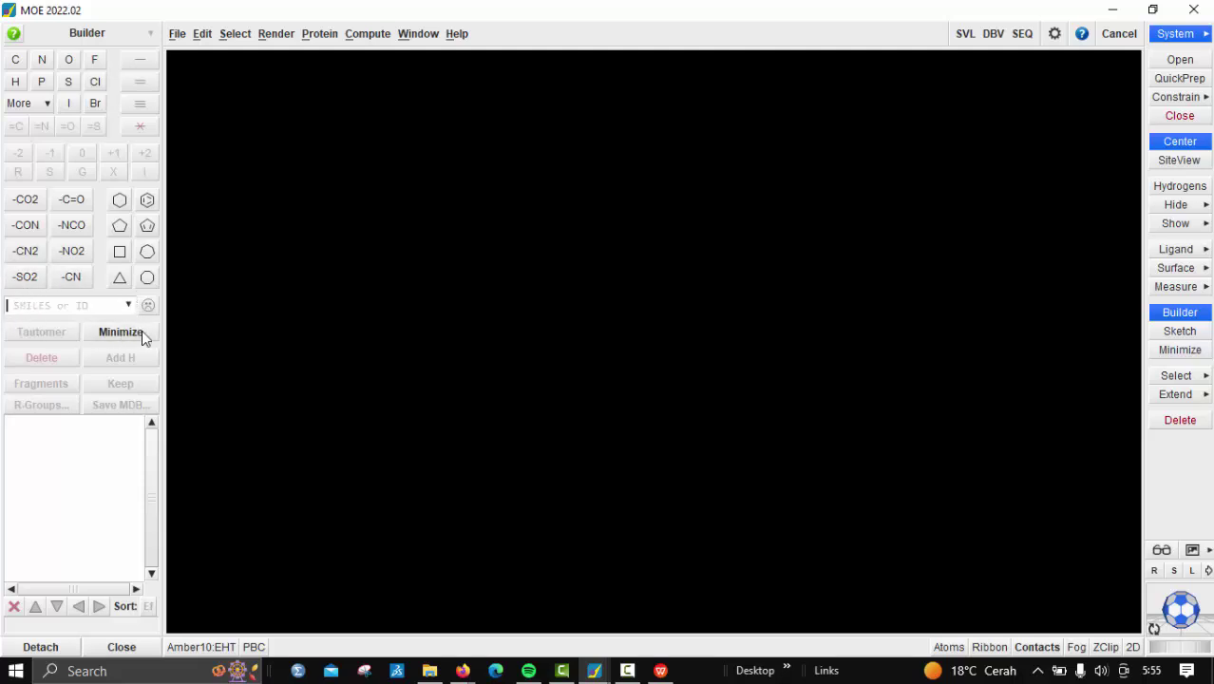
pyautogui.click(660, 671)
pyautogui.moveTo(663, 284); pyautogui.dragTo(427, 283)
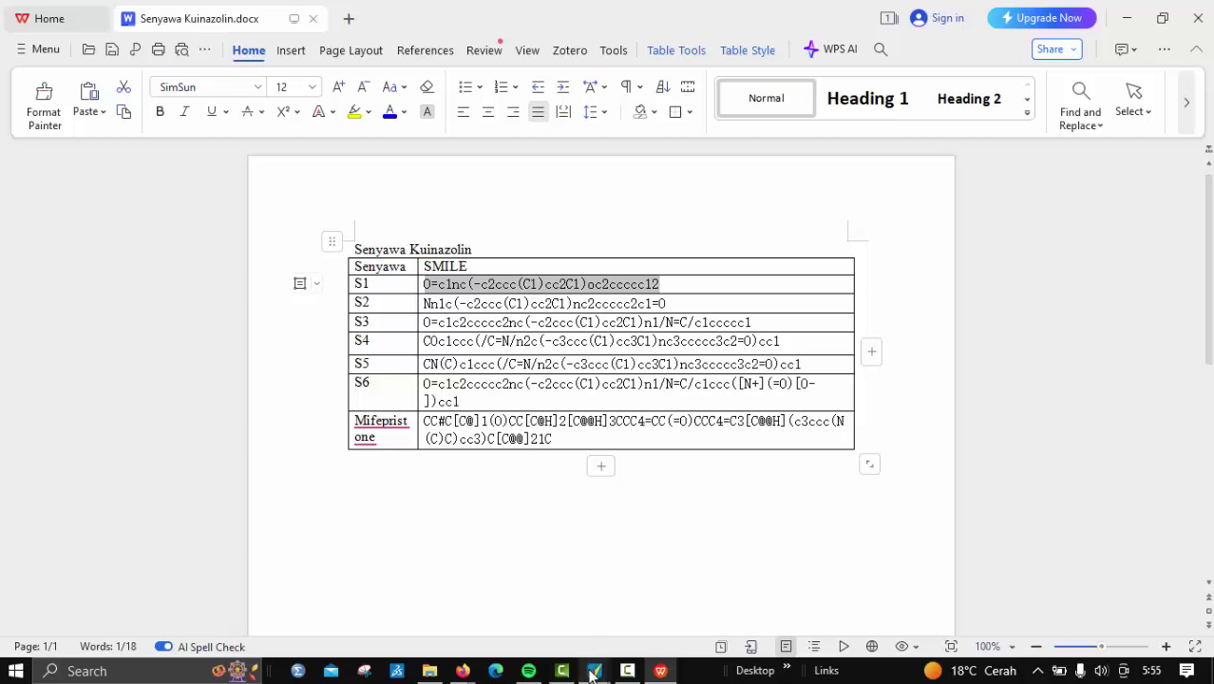
pyautogui.moveTo(594, 671)
pyautogui.click(439, 614)
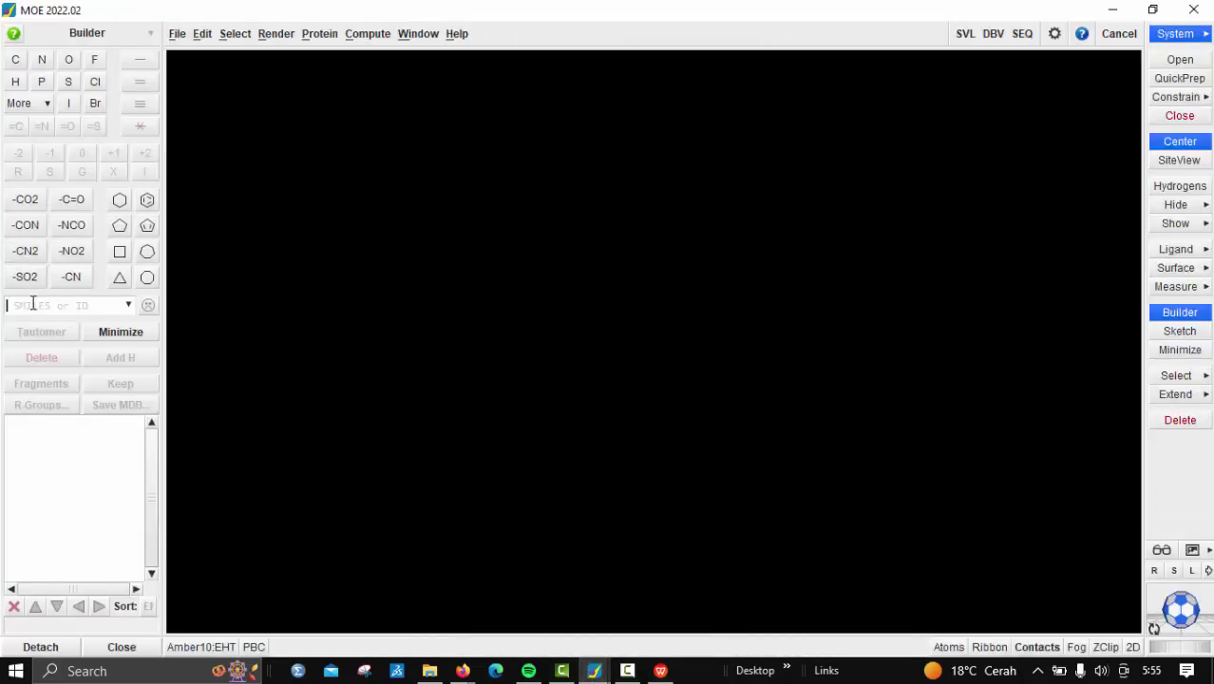
pyautogui.hotkey('ctrl', 'v')
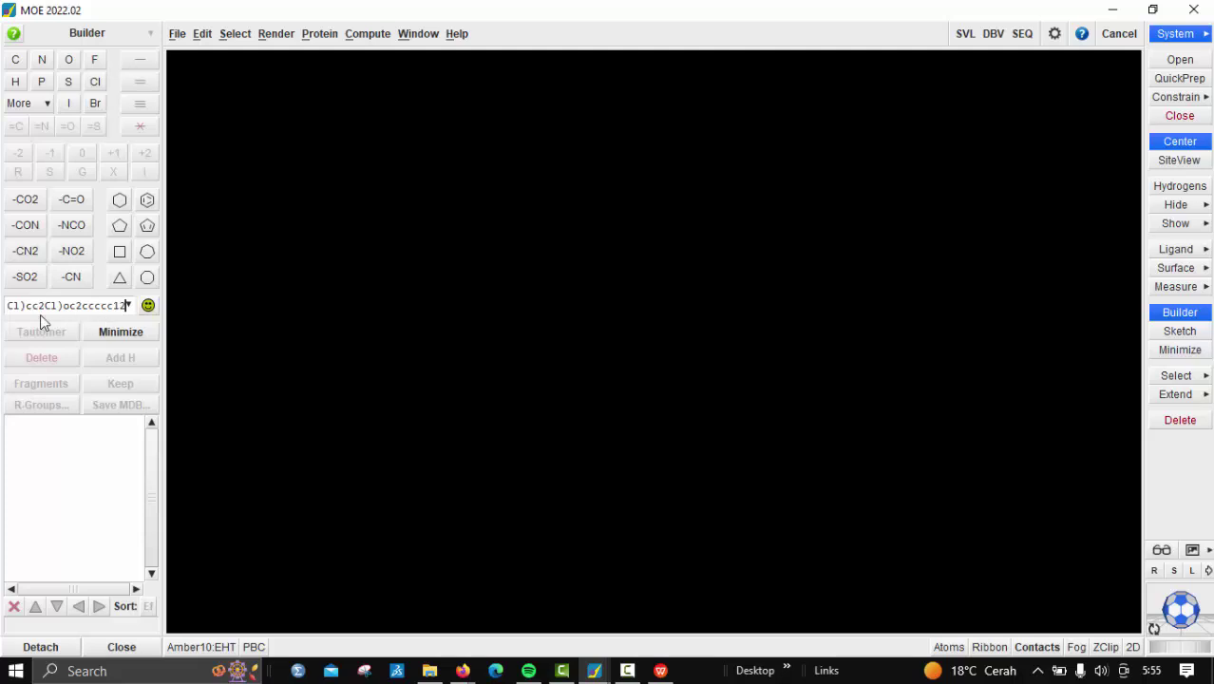
# - Build the molecule from the entered SMILES, replacing its default name with "S1"
pyautogui.click(149, 305)
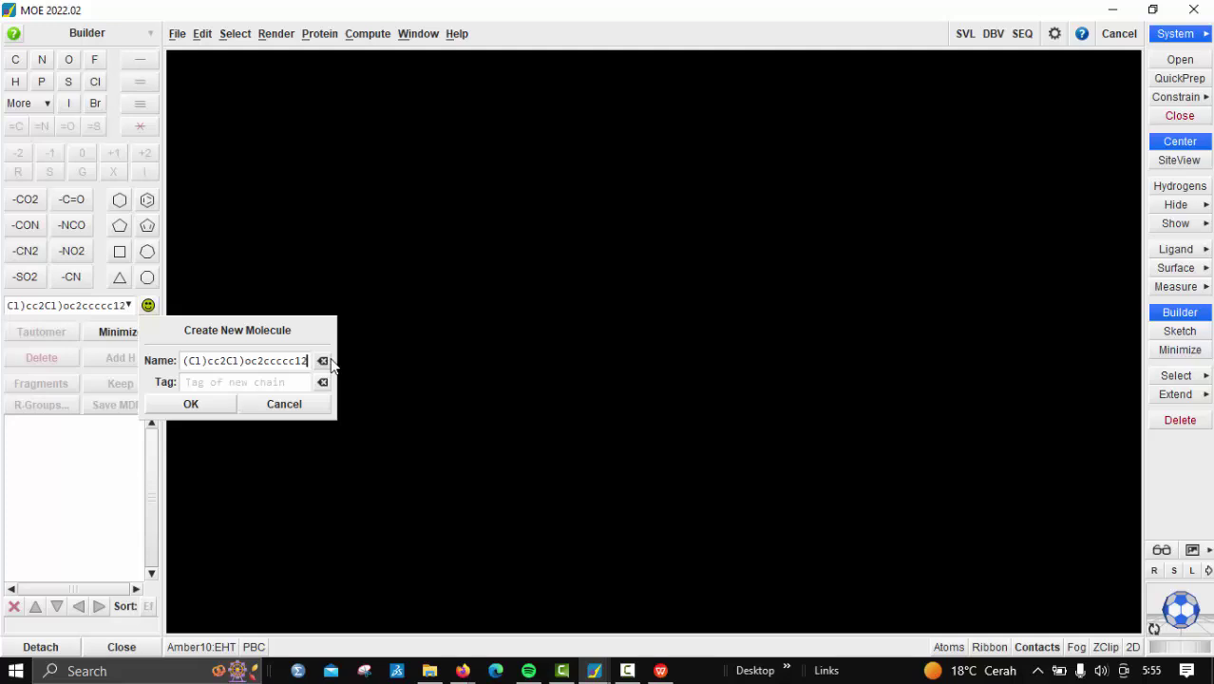
pyautogui.click(323, 362)
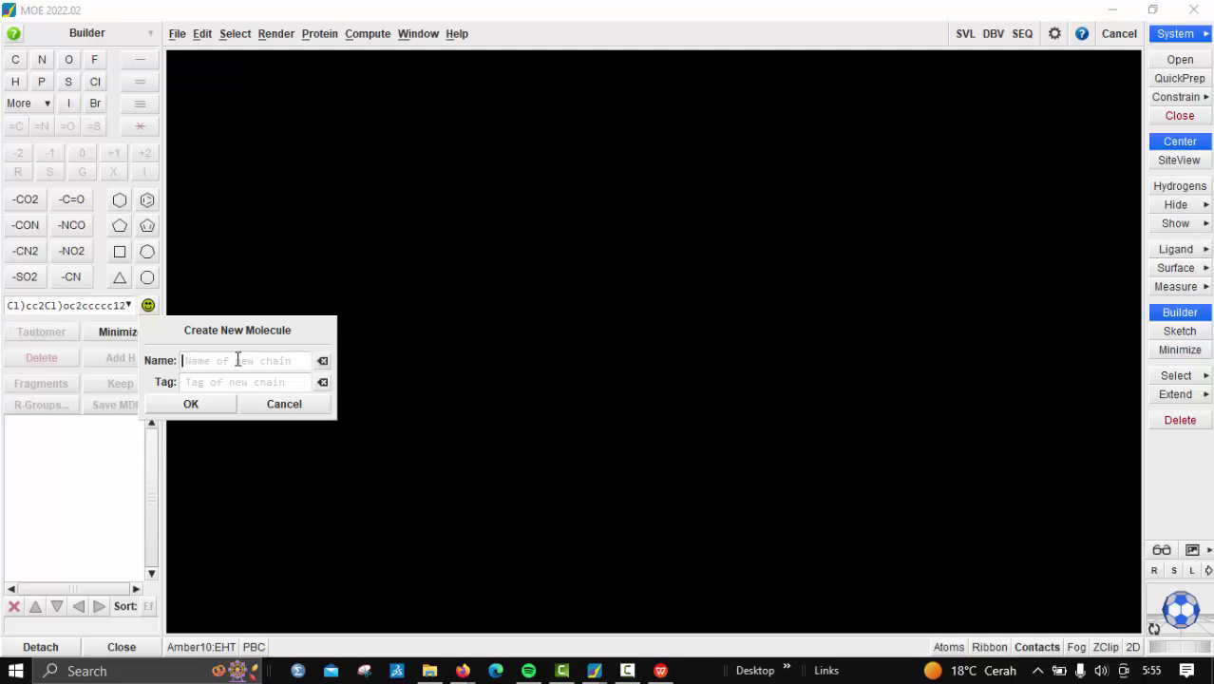
pyautogui.write('S1')
pyautogui.click(186, 403)
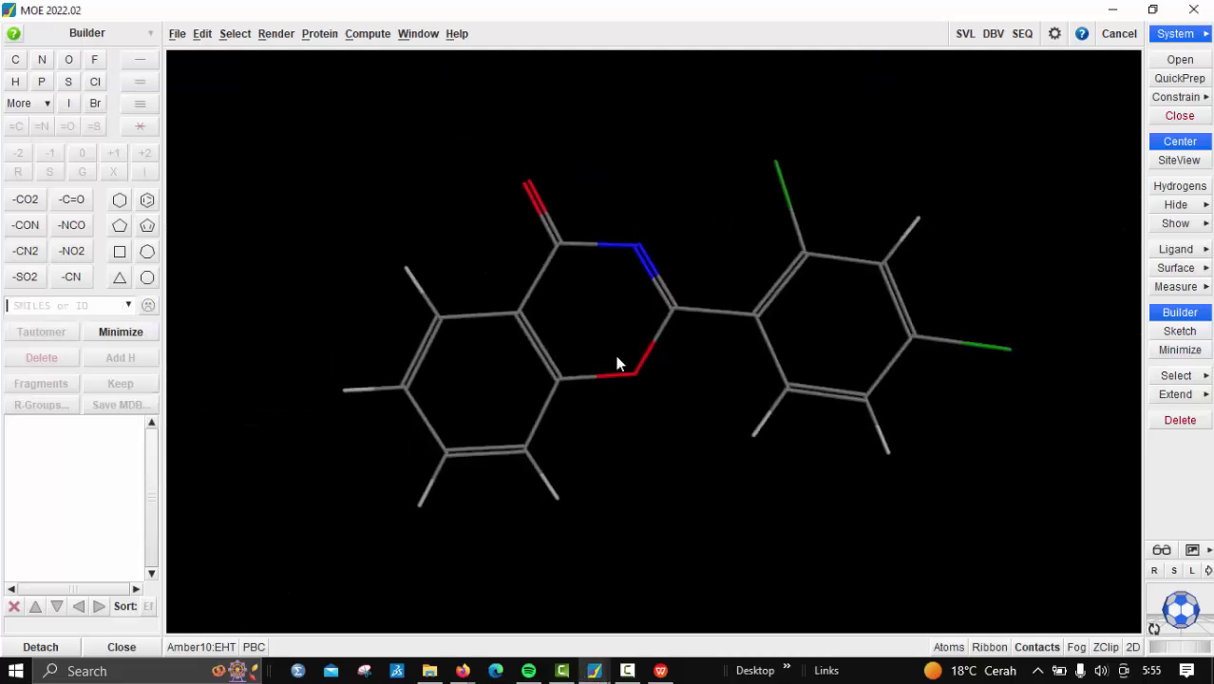
# - Add the S1 molecule as a new entry in the "data base.mdb" database, filling in its name field
pyautogui.click(604, 680)
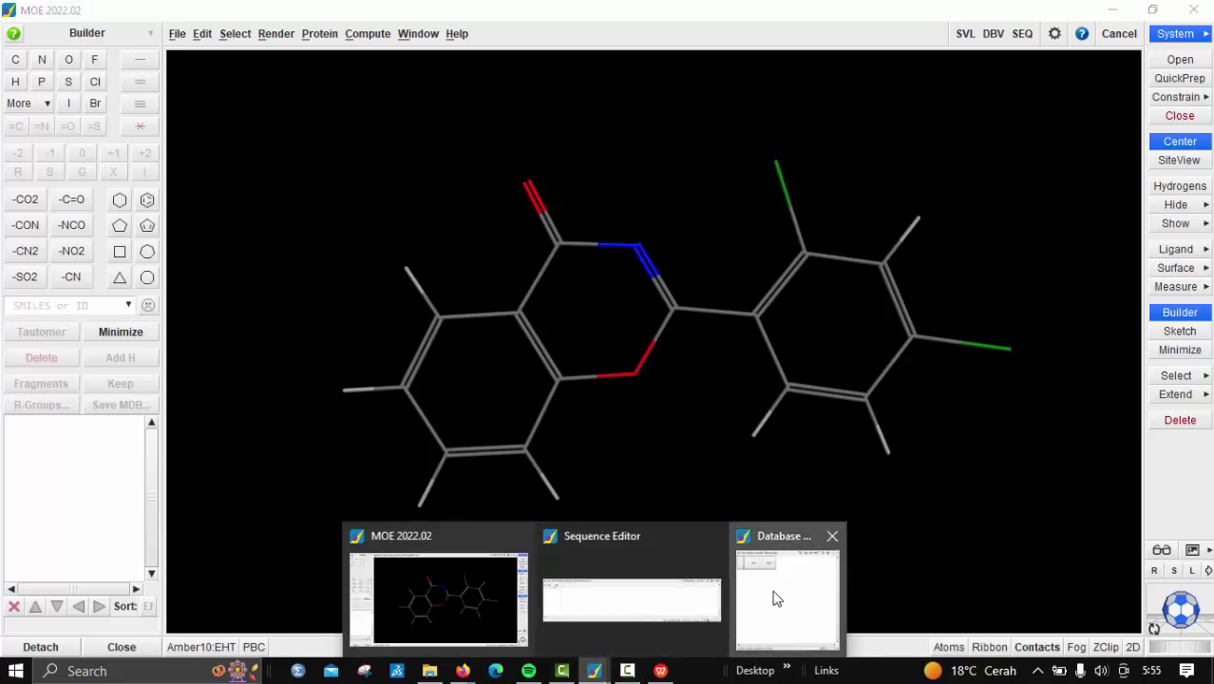
pyautogui.click(777, 599)
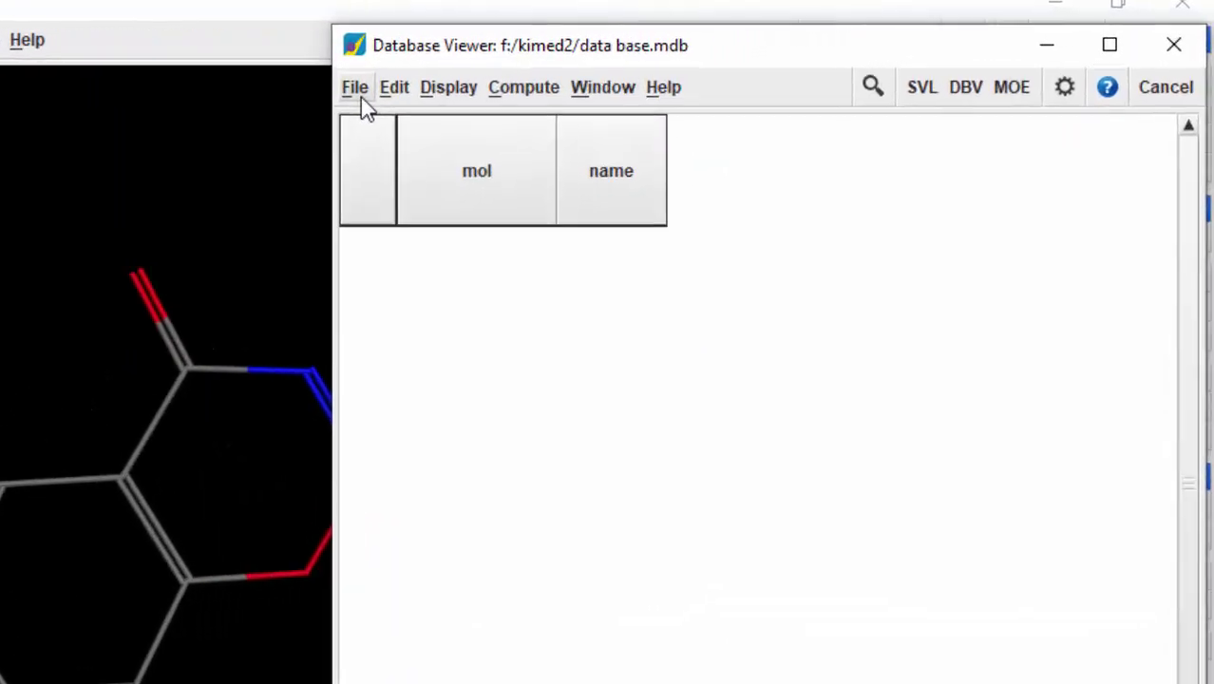
pyautogui.click(691, 64)
pyautogui.moveTo(321, 169)
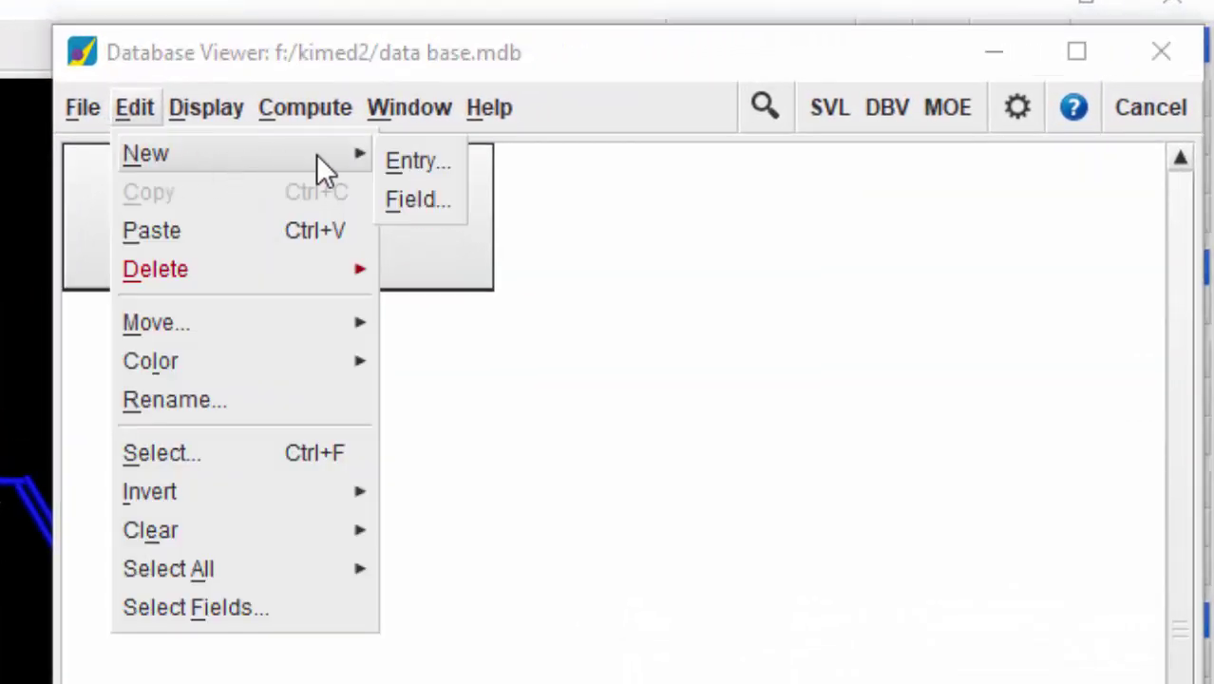
pyautogui.click(418, 160)
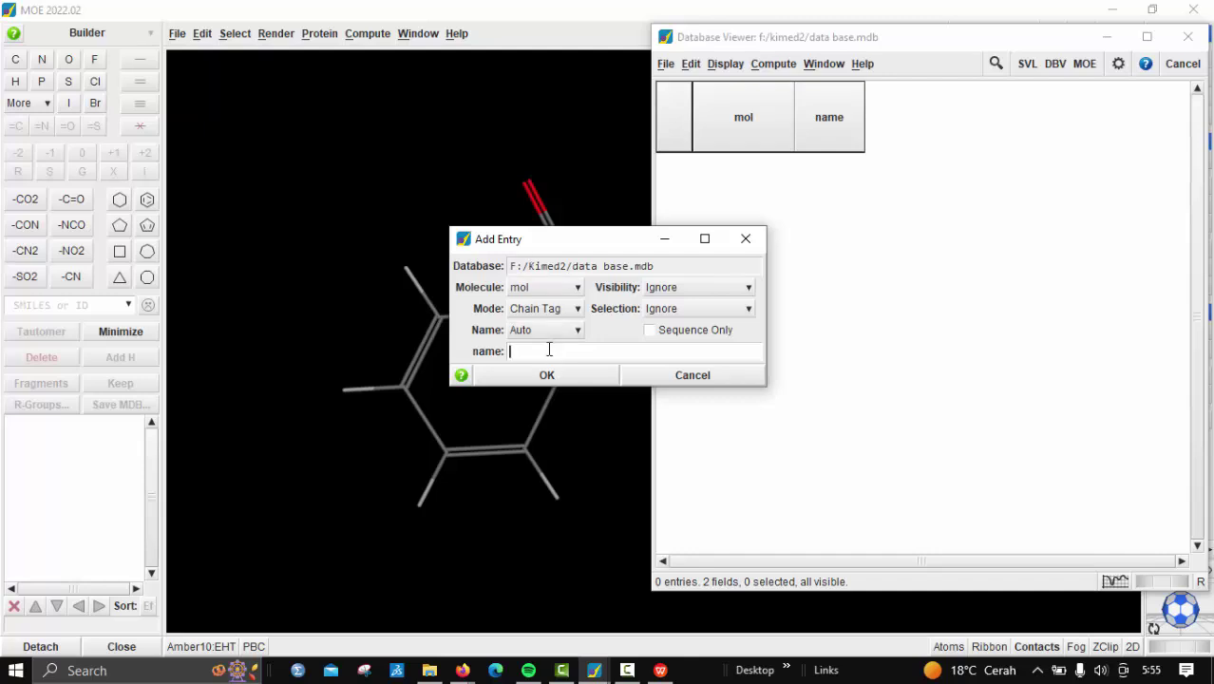
pyautogui.write('s')
pyautogui.click(548, 375)
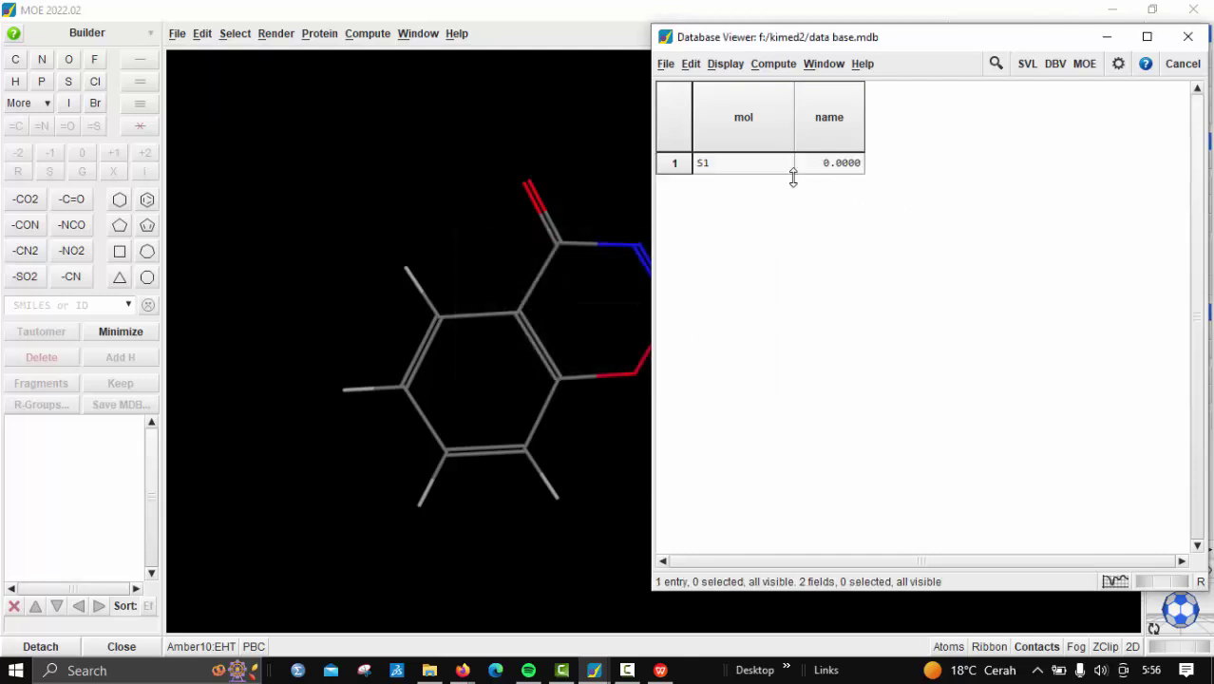
# - Enlarge the S1 entry's row and widen the mol and name columns in the Database Viewer to show the structure
pyautogui.moveTo(781, 189); pyautogui.dragTo(827, 375)
pyautogui.moveTo(797, 290); pyautogui.dragTo(911, 301)
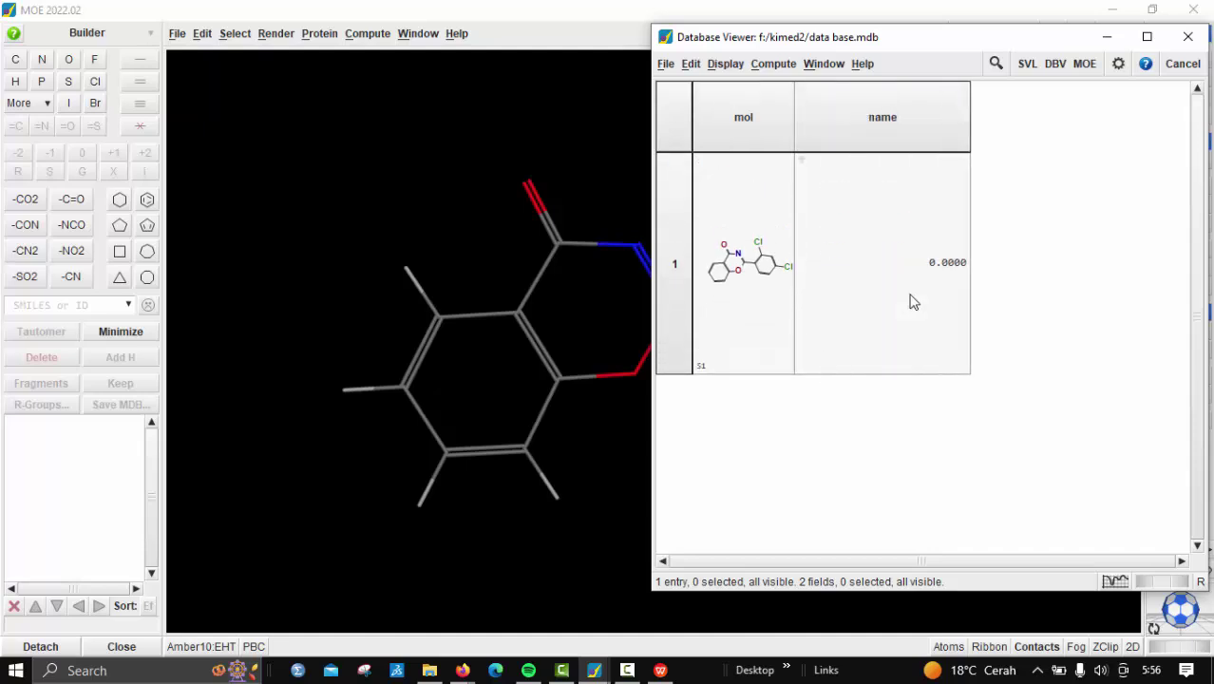
pyautogui.moveTo(797, 284); pyautogui.dragTo(919, 292)
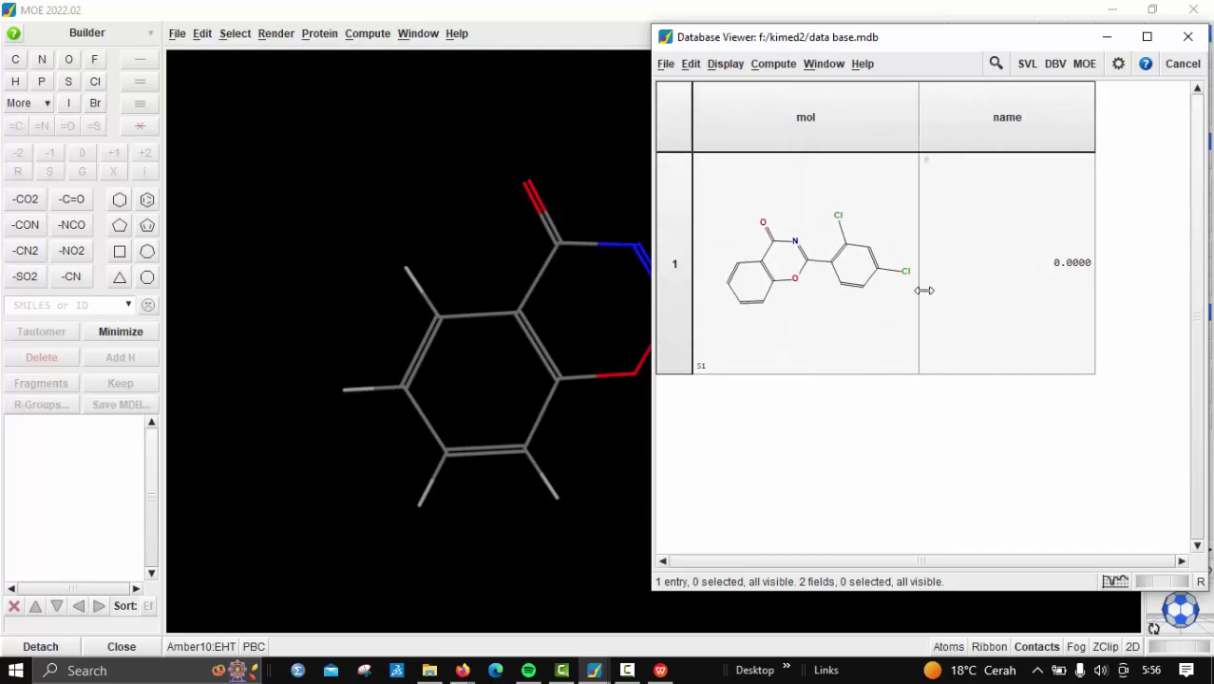
pyautogui.moveTo(732, 370); pyautogui.dragTo(729, 387)
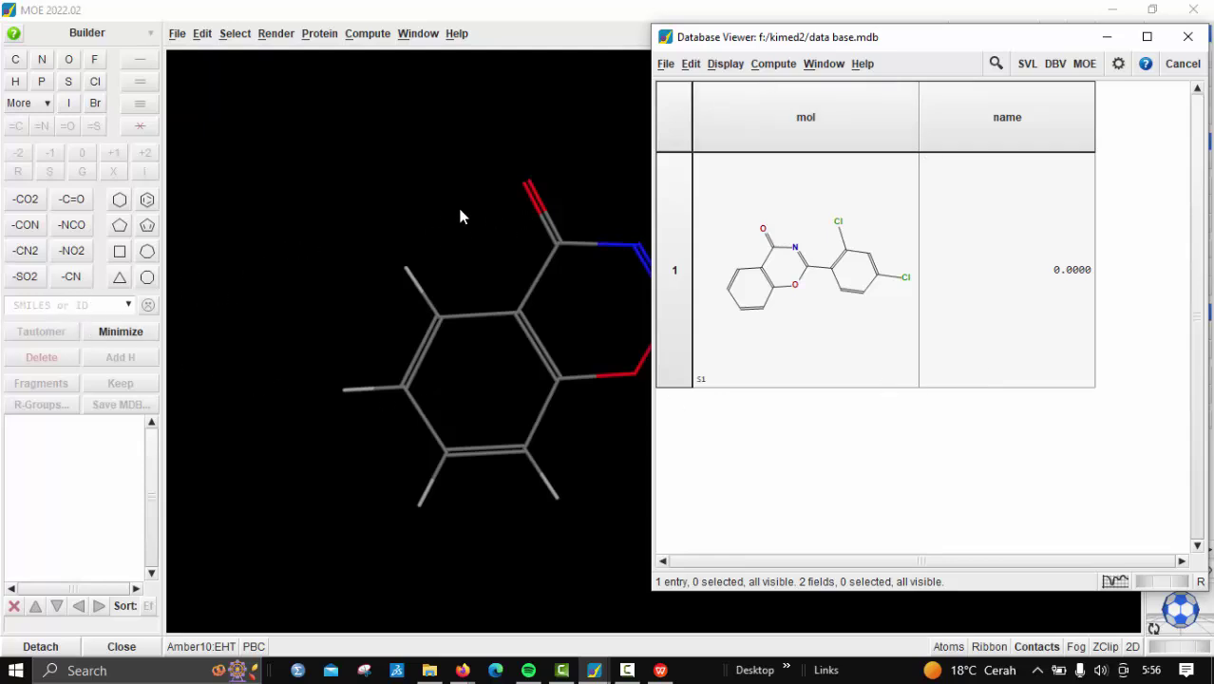
# - Clear the S1 molecule from the main system, deleting graphics objects and resetting the view
pyautogui.click(434, 209)
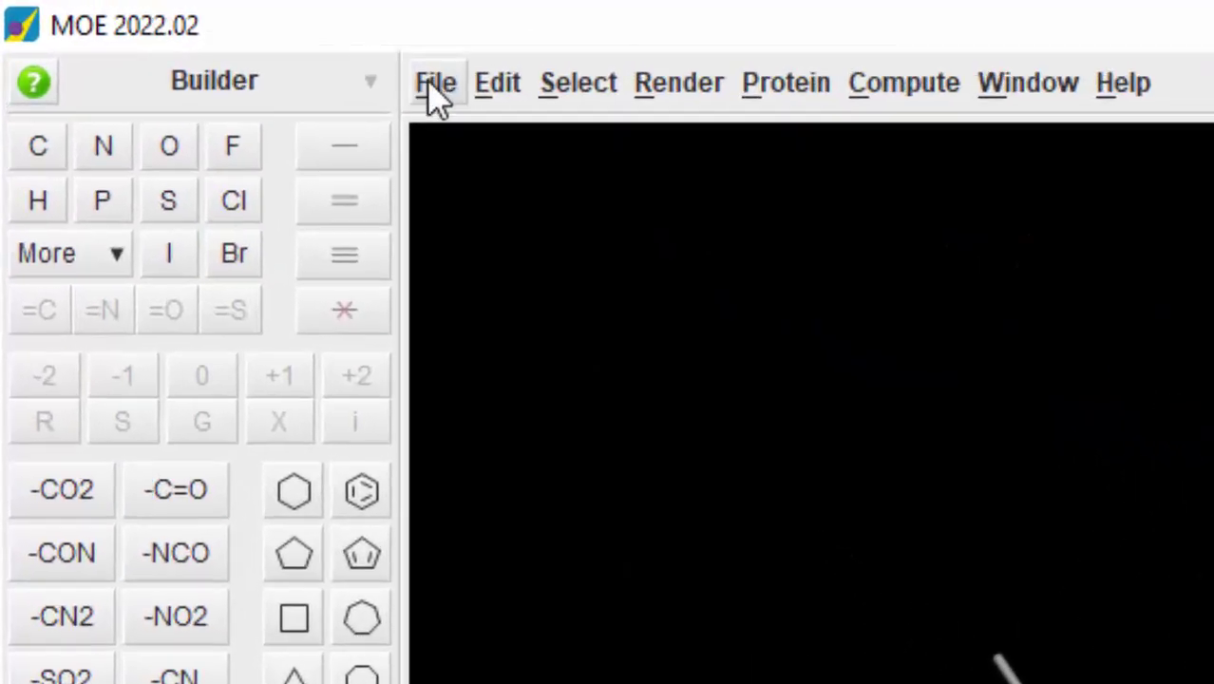
pyautogui.click(436, 85)
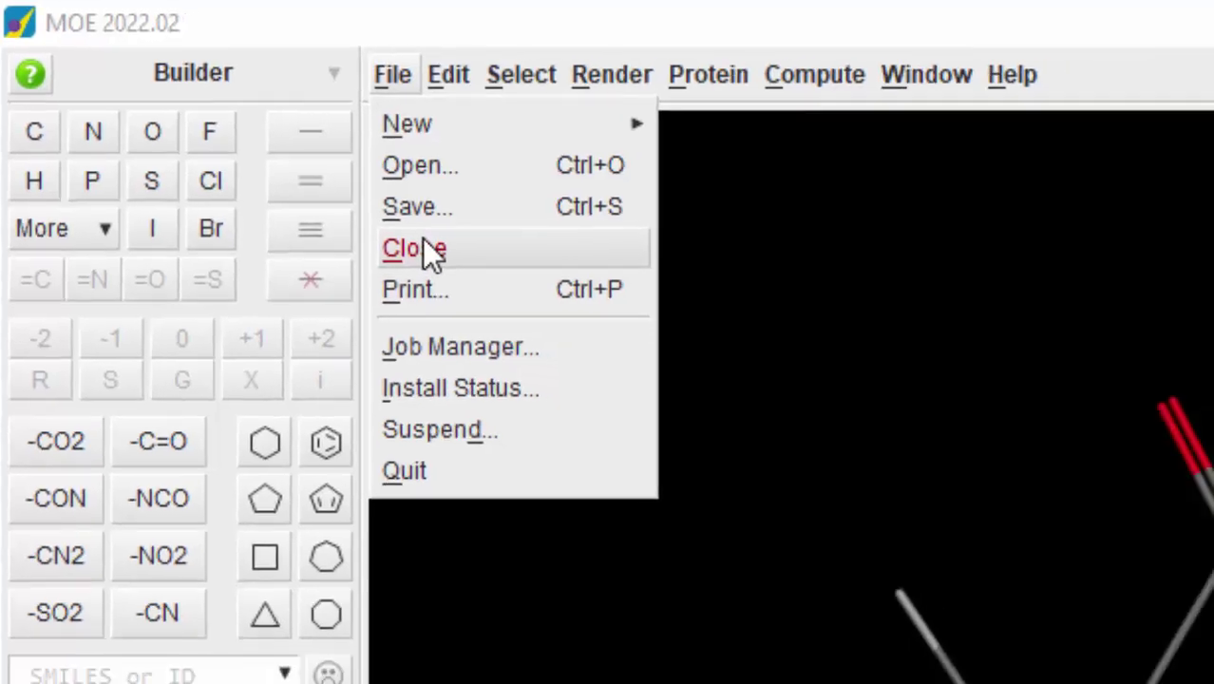
pyautogui.click(467, 277)
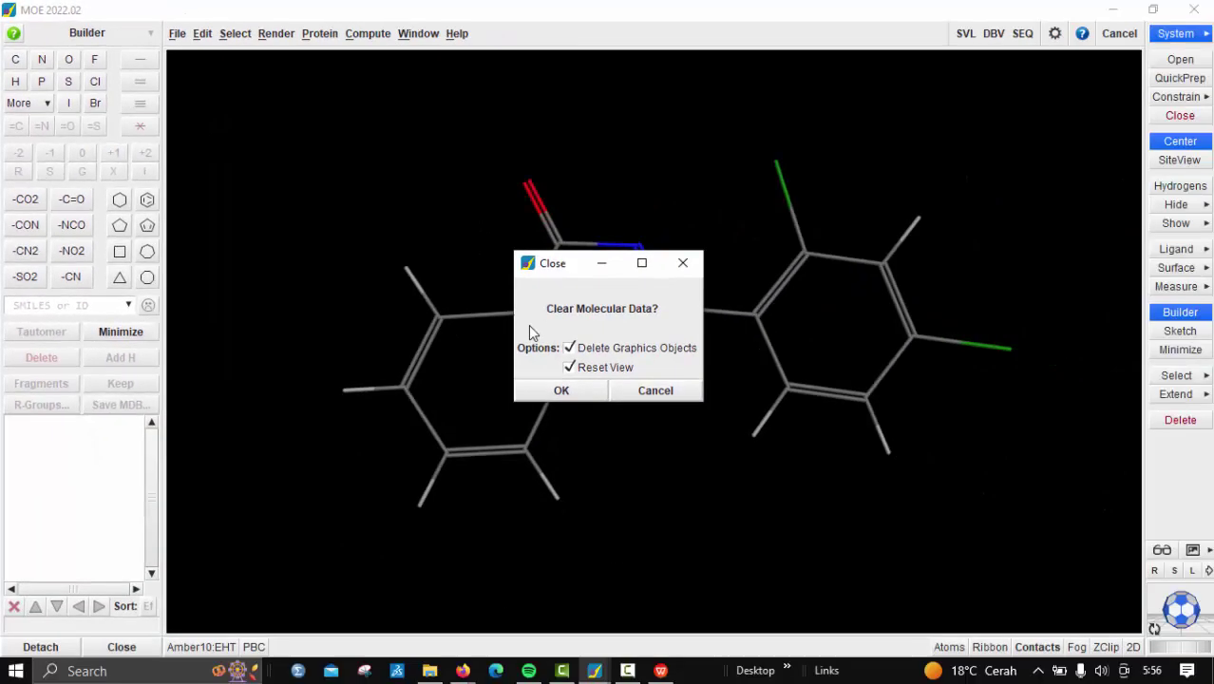
pyautogui.click(840, 581)
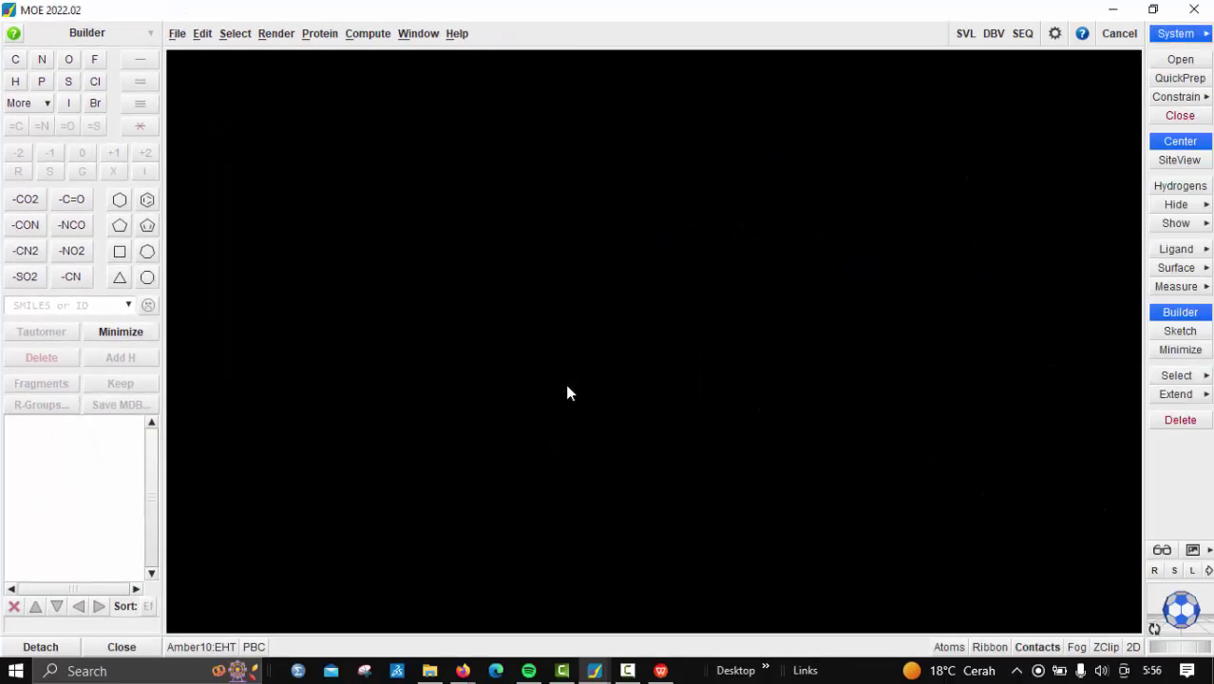
# - Copy the S2 SMILES string from the document's table into the SMILES field of MOE's Builder
pyautogui.click(661, 670)
pyautogui.click(677, 304)
pyautogui.moveTo(677, 304); pyautogui.dragTo(424, 306)
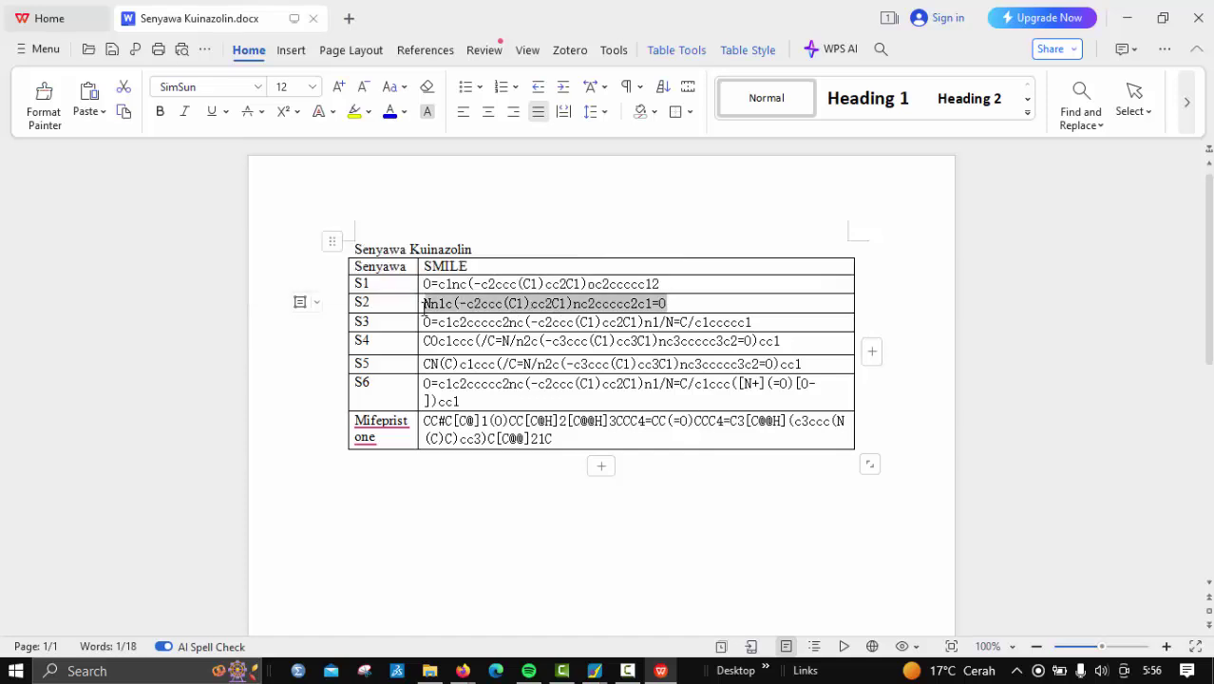
pyautogui.moveTo(595, 675)
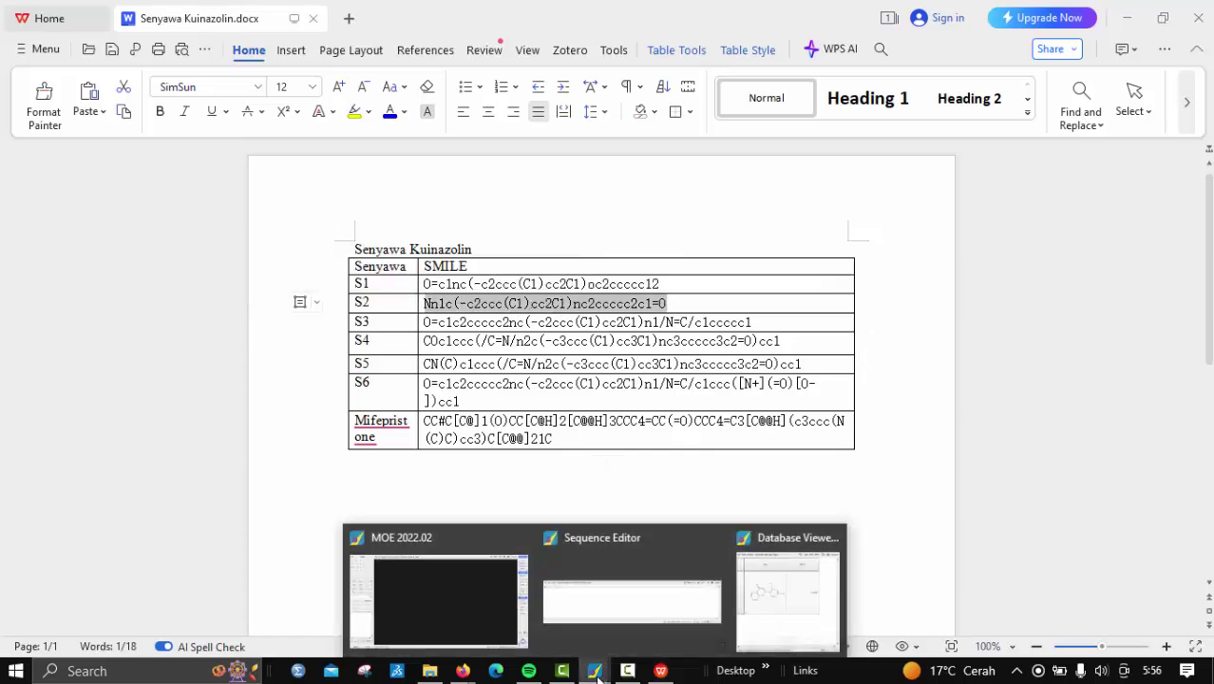
pyautogui.click(496, 632)
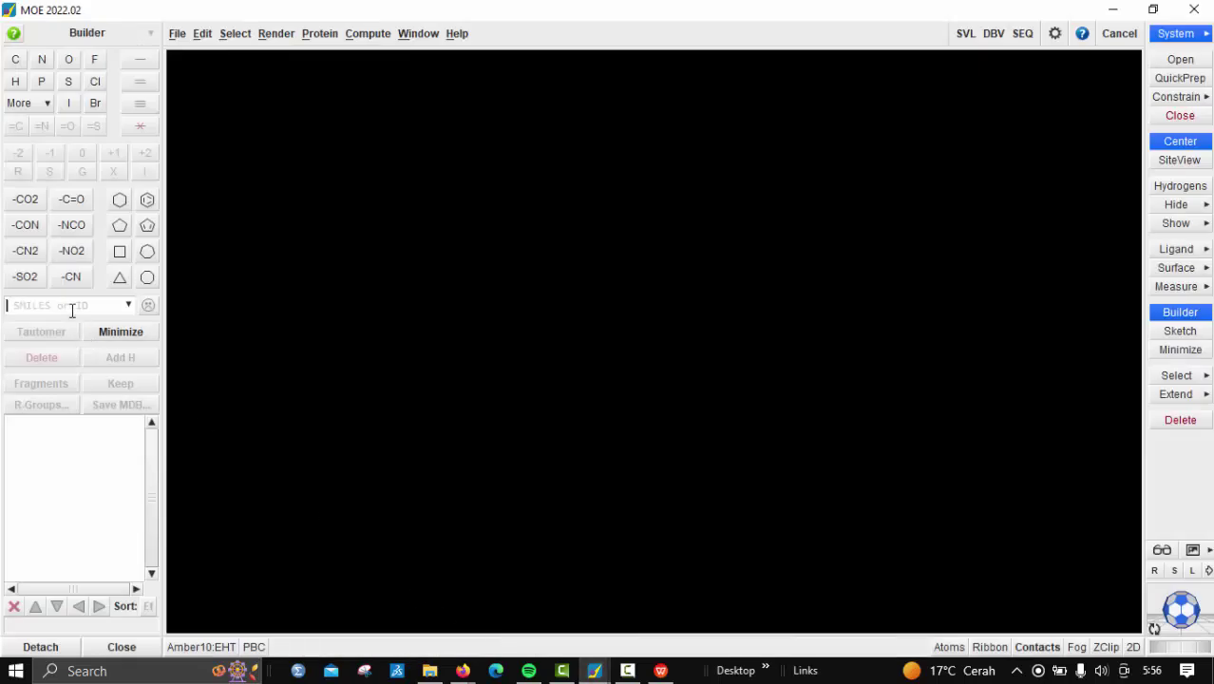
pyautogui.hotkey('ctrl', 'v')
# - Build the molecule from the pasted SMILES, replacing its default name with "S2"
pyautogui.click(148, 307)
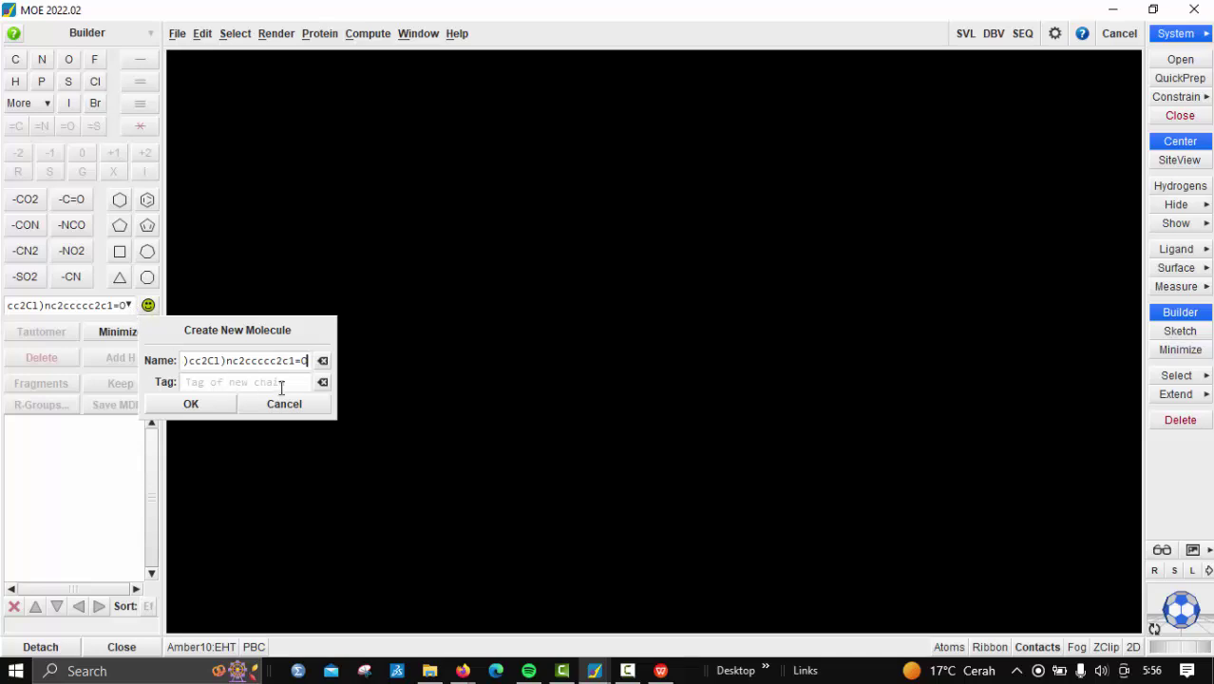
pyautogui.click(322, 362)
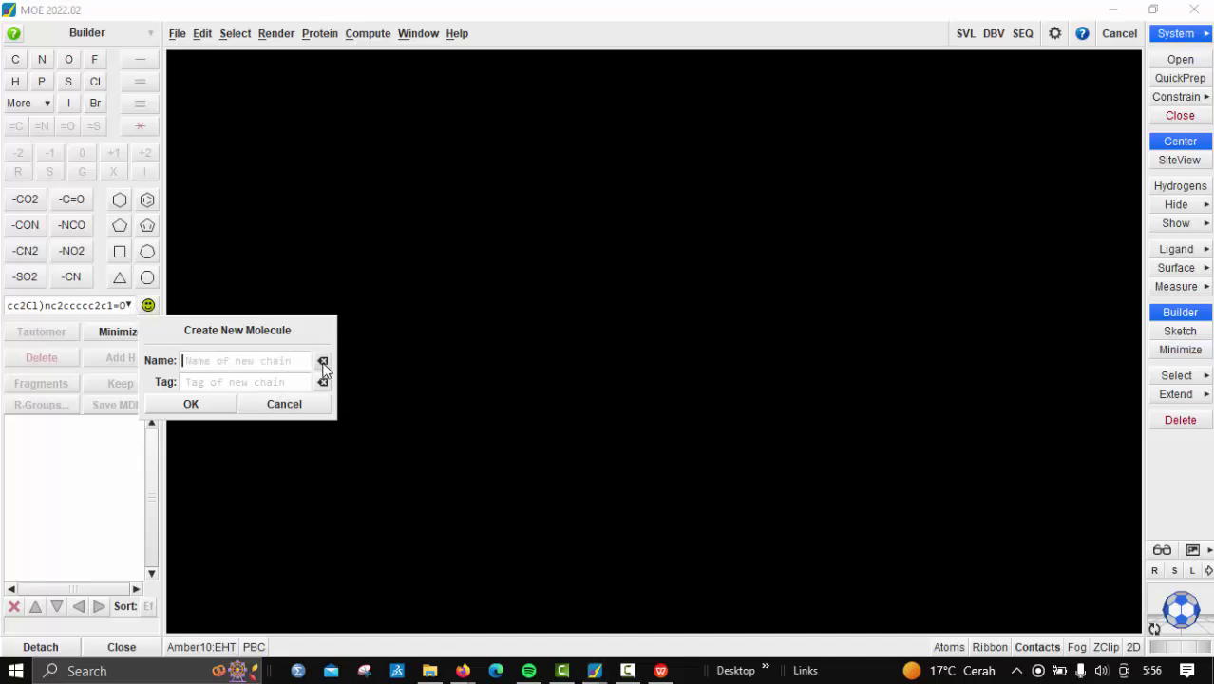
pyautogui.write('S2')
pyautogui.click(171, 407)
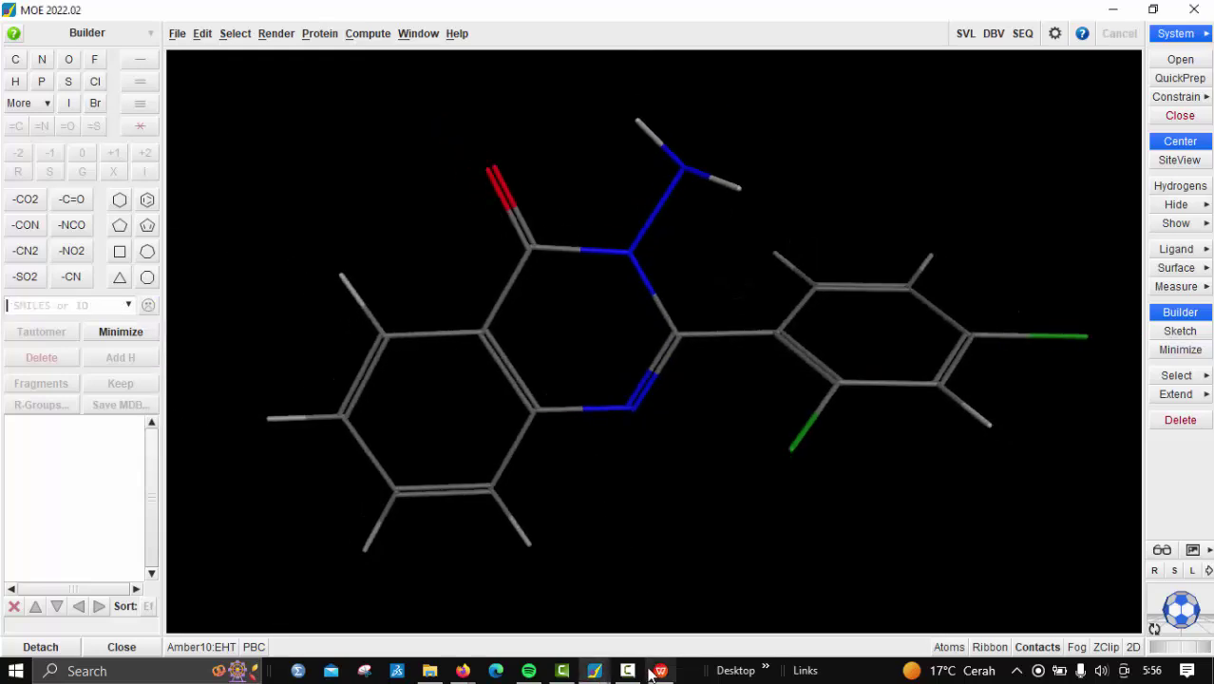
# - Add the S2 molecule as a new entry in "data base.mdb", entering "S2" in its name field
pyautogui.moveTo(594, 671)
pyautogui.click(757, 598)
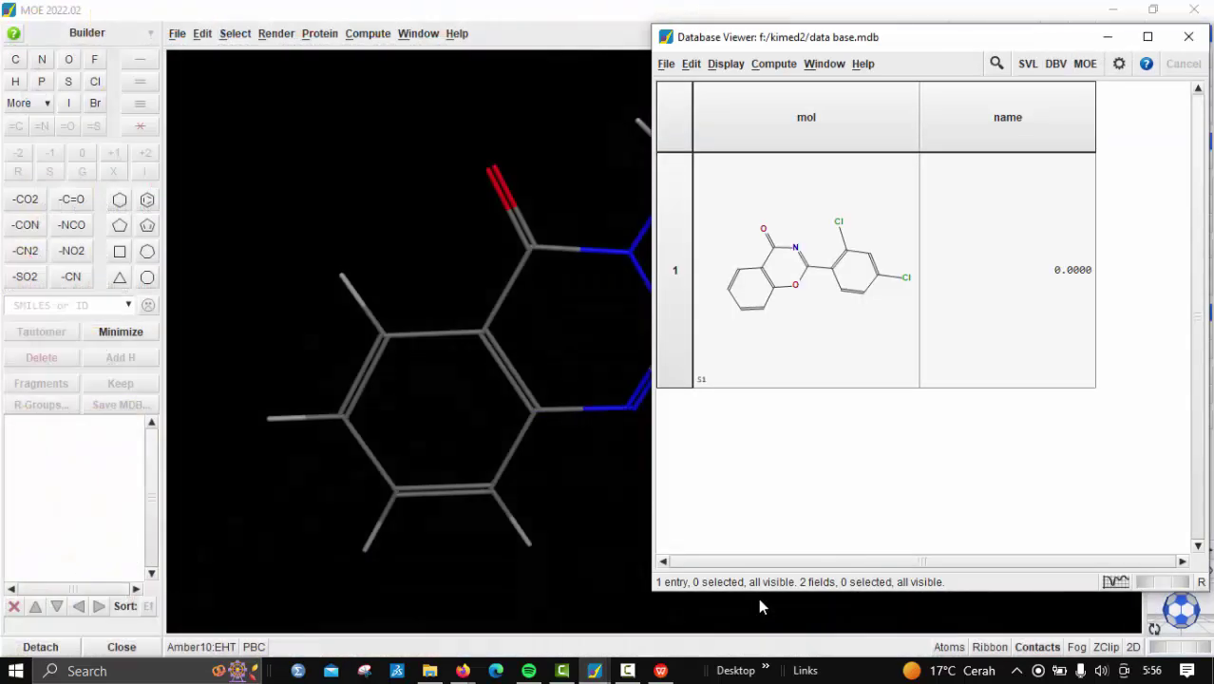
pyautogui.click(690, 63)
pyautogui.moveTo(709, 84)
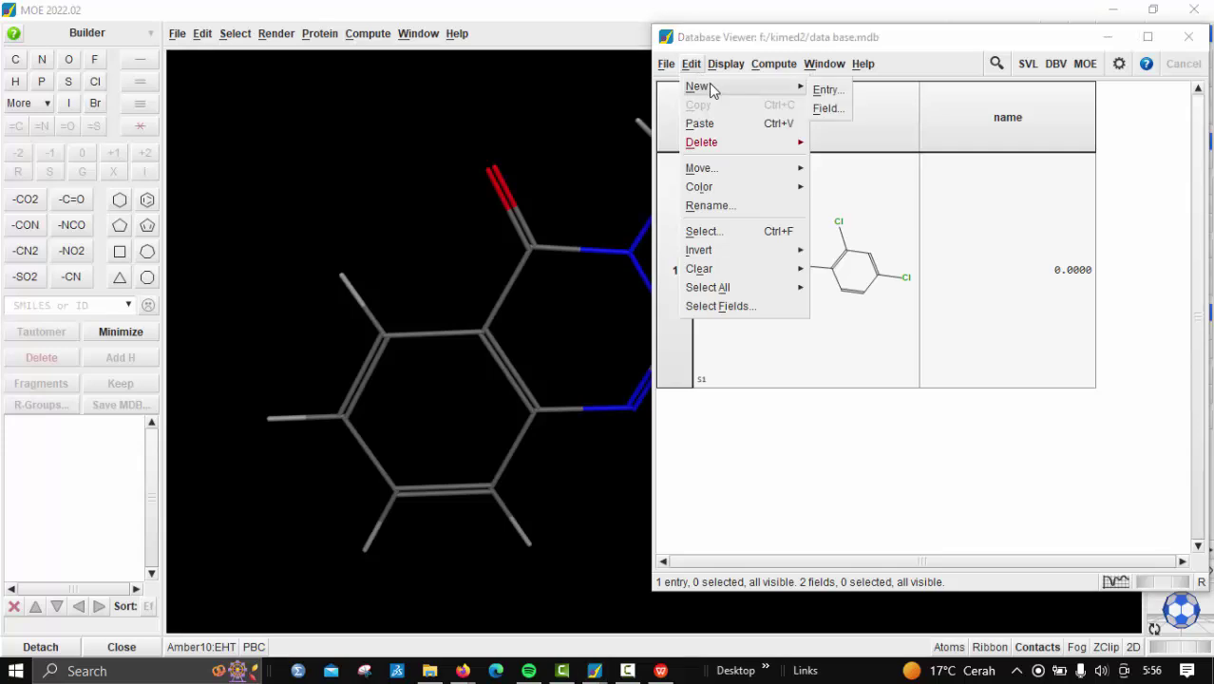
pyautogui.click(826, 90)
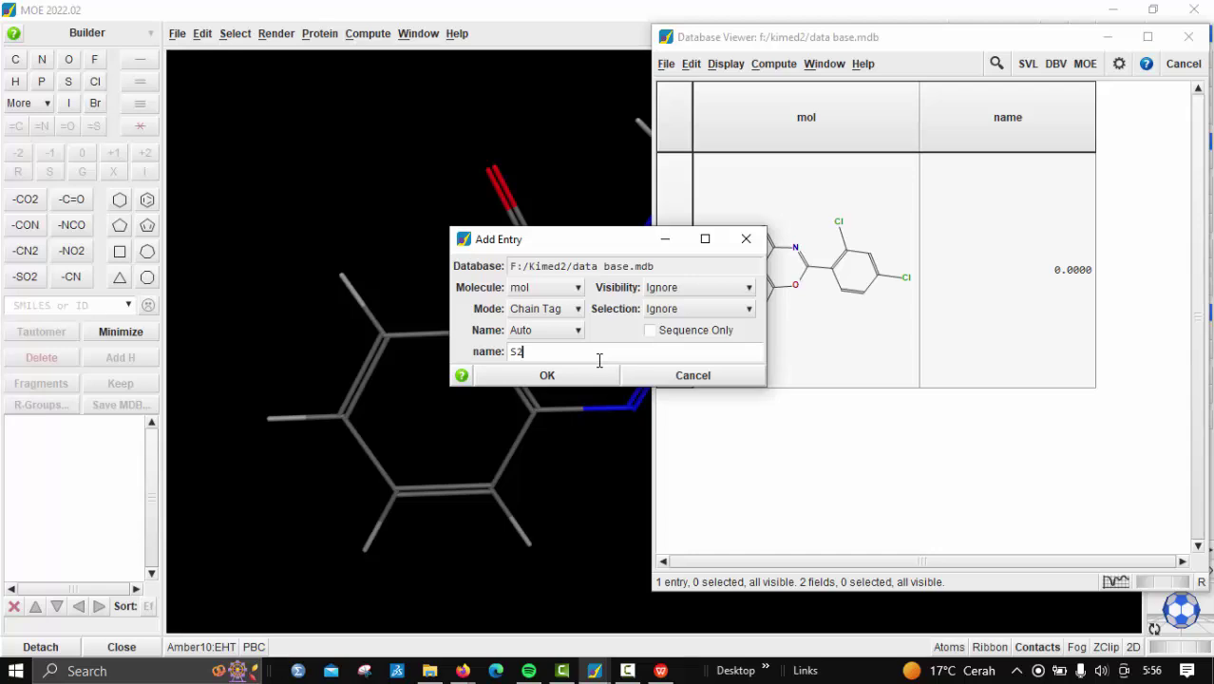
pyautogui.click(573, 379)
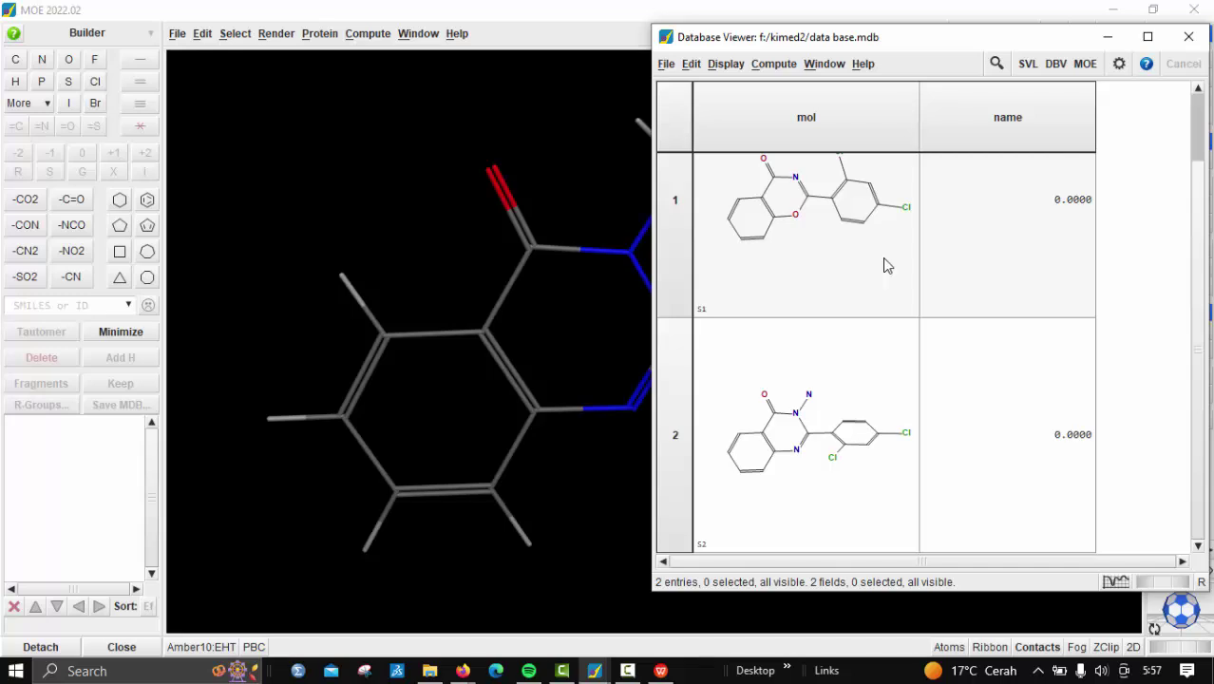
# - Clear the S2 molecule from the main system and close the Builder
pyautogui.click(369, 145)
pyautogui.click(177, 34)
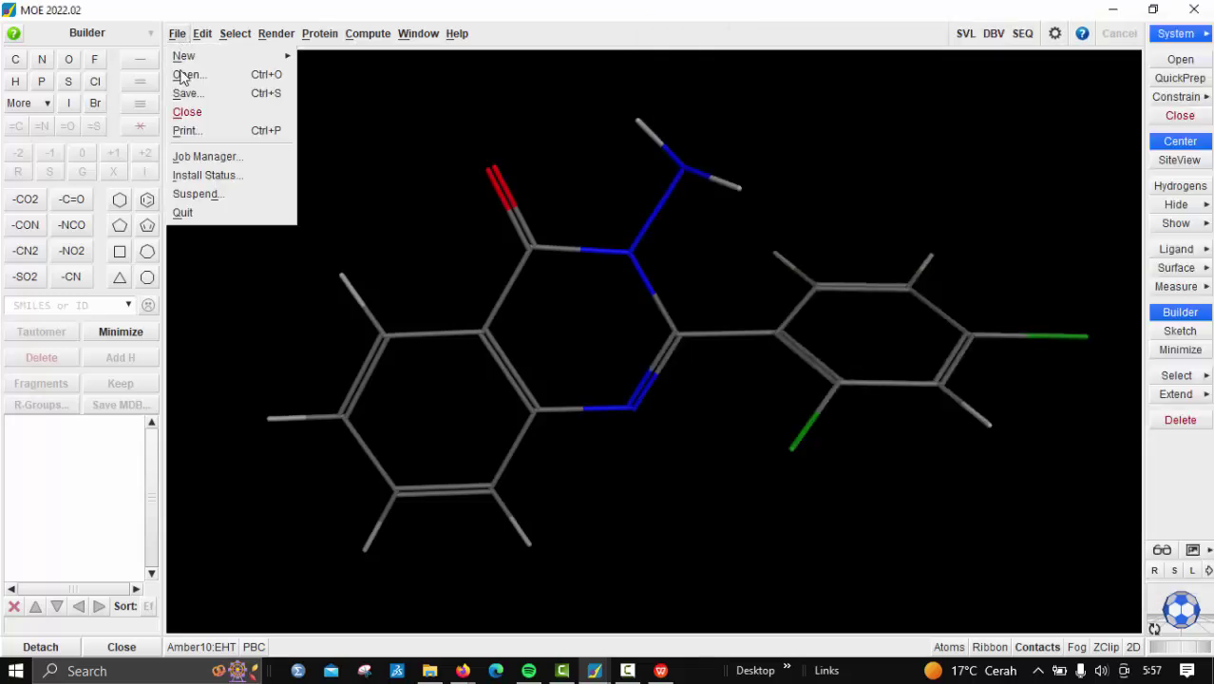
pyautogui.click(191, 113)
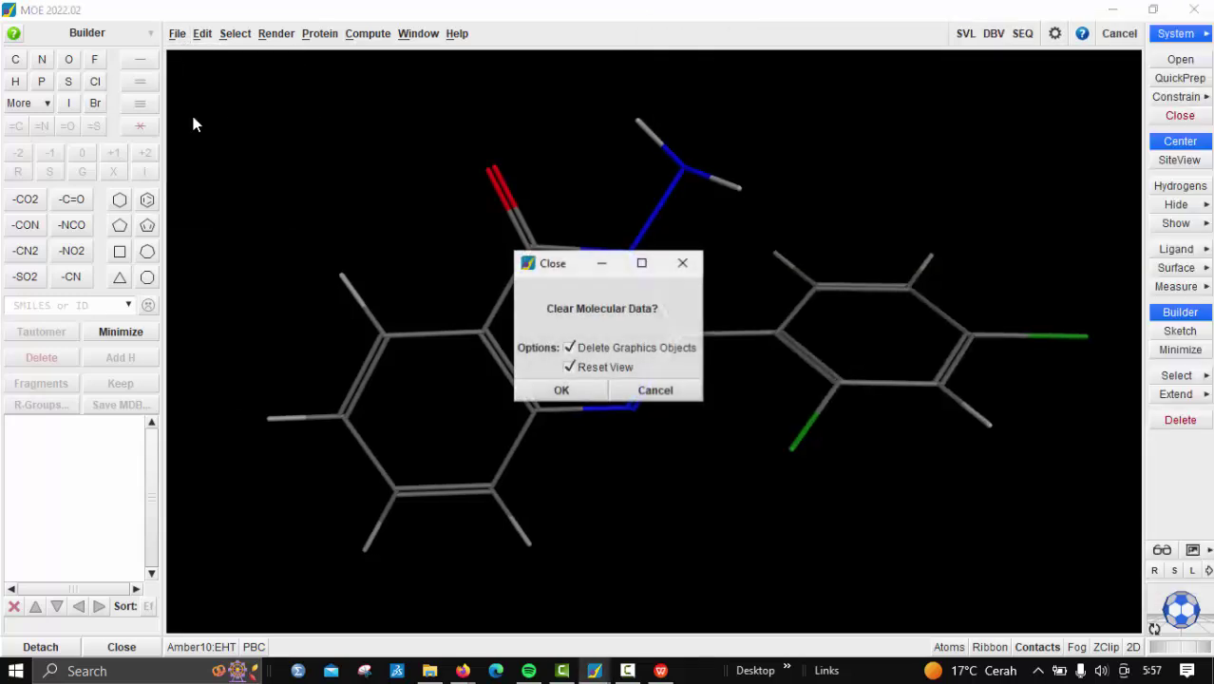
pyautogui.click(565, 386)
pyautogui.click(122, 647)
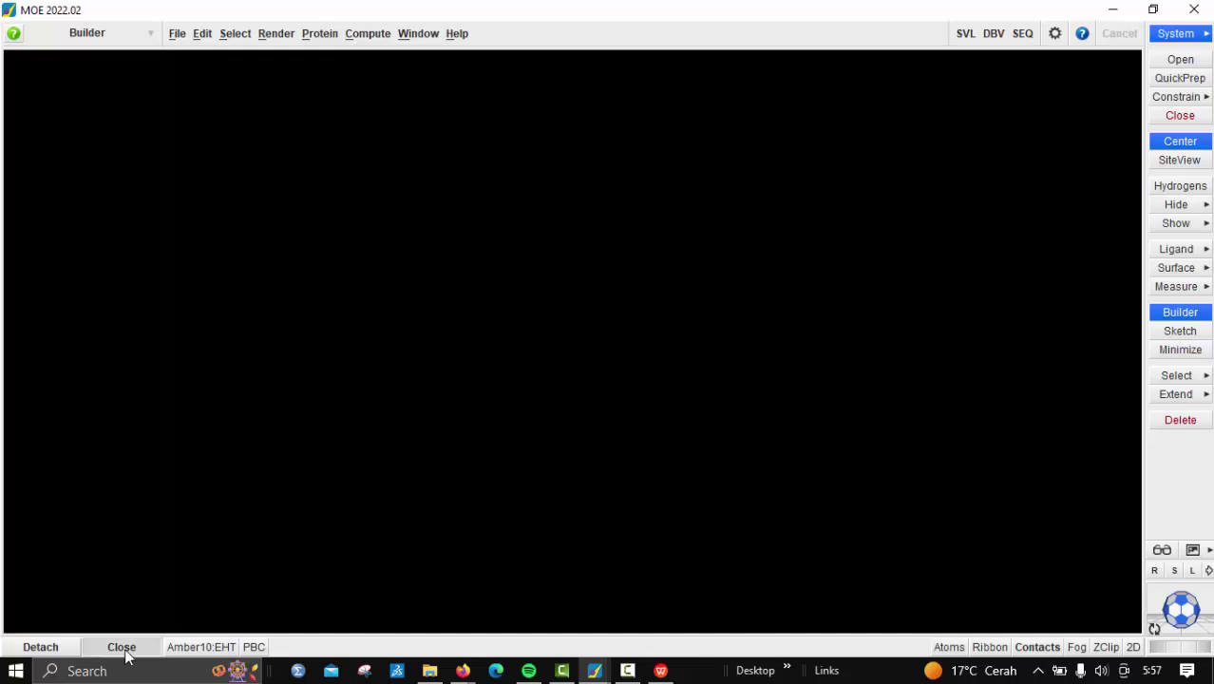
pyautogui.moveTo(593, 671)
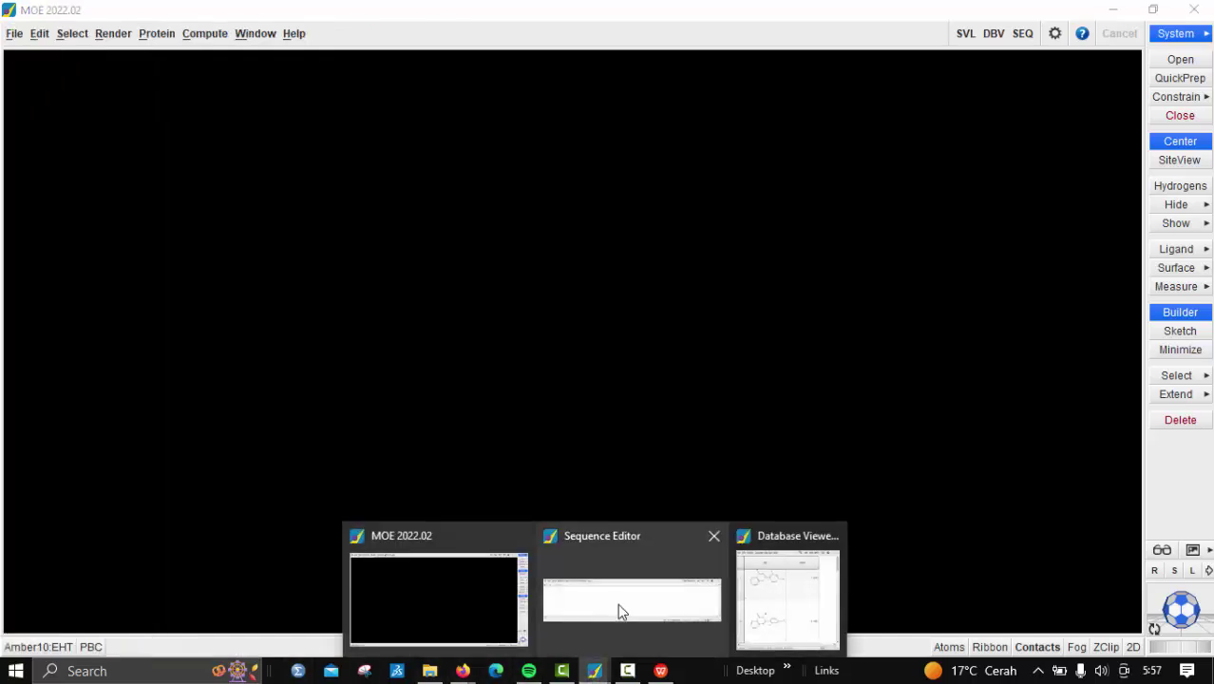
pyautogui.click(618, 598)
pyautogui.click(1186, 340)
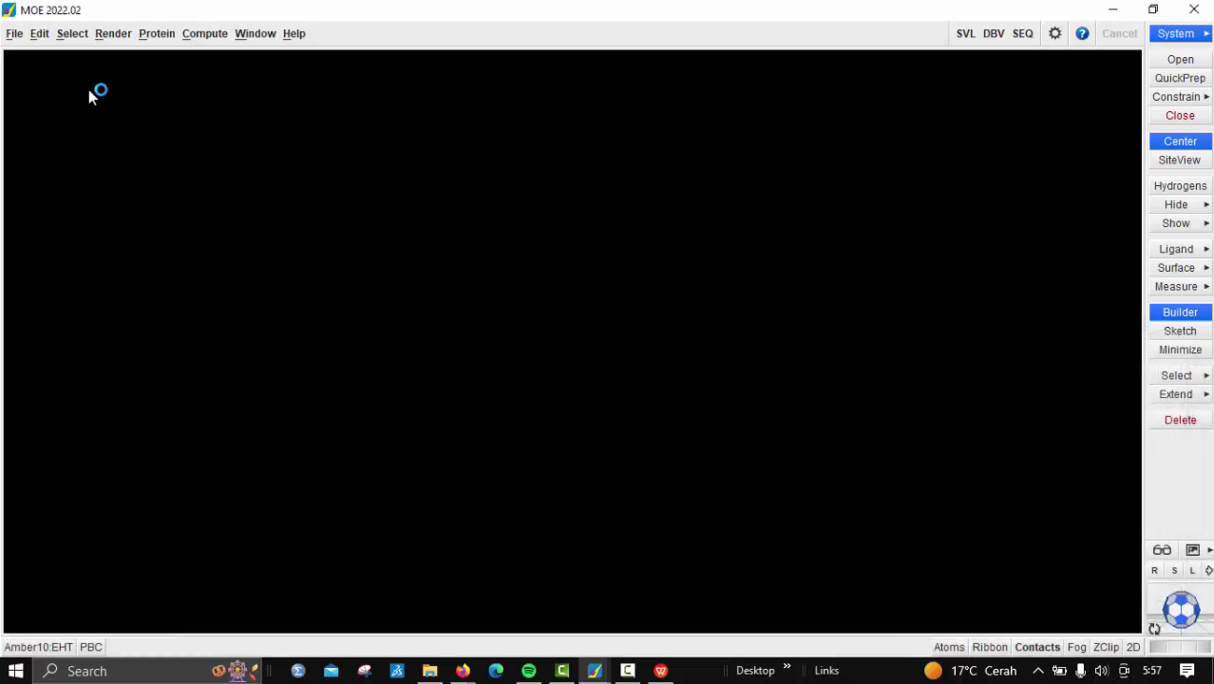
# - Load "Reseptor 2W8Y.pdb" from F:/Kimed2 as a PDB file with waters ignored
pyautogui.click(15, 38)
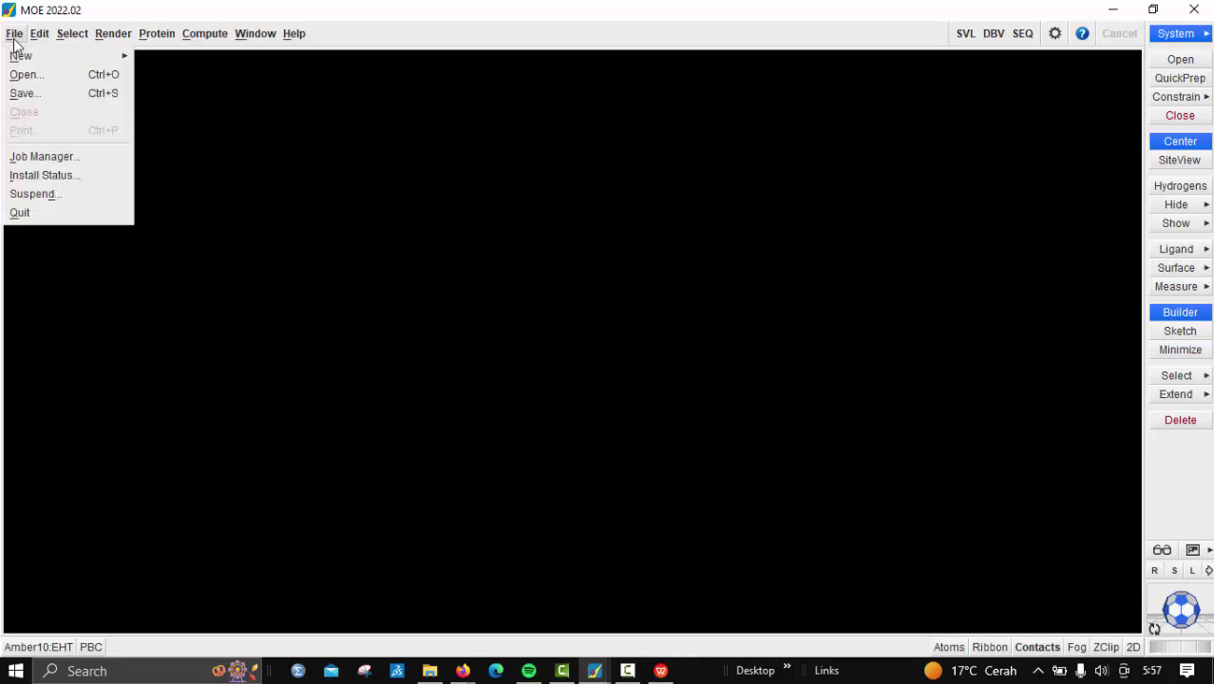
pyautogui.click(31, 74)
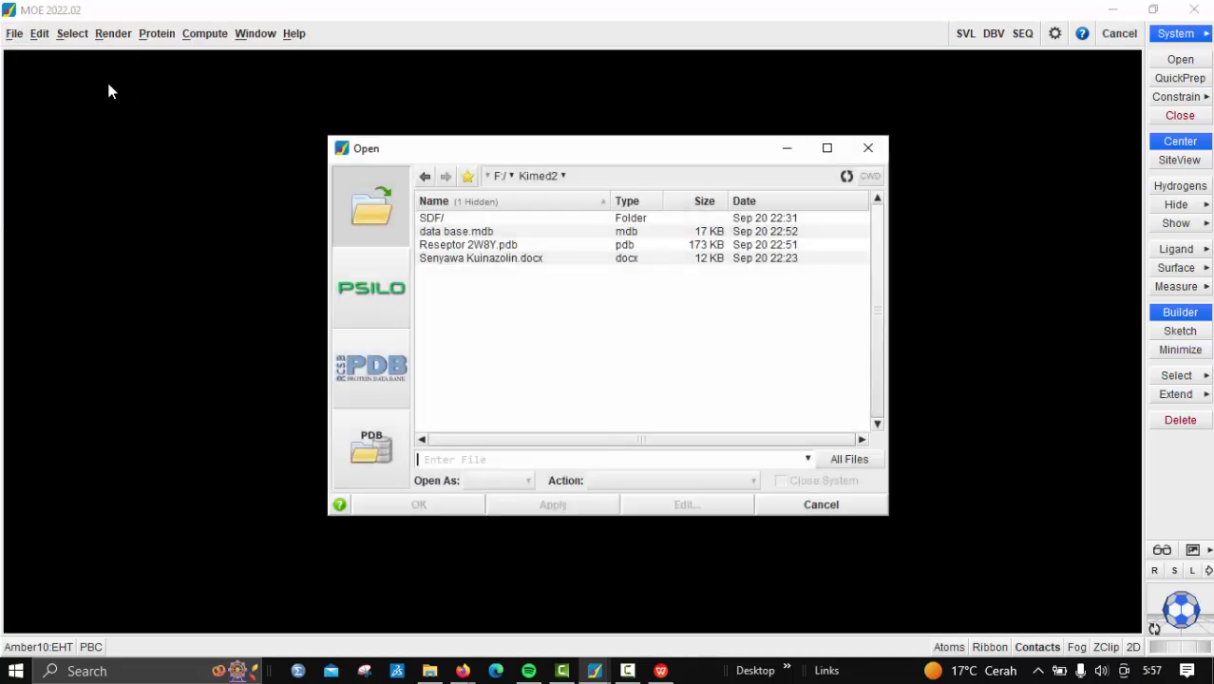
pyautogui.click(485, 247)
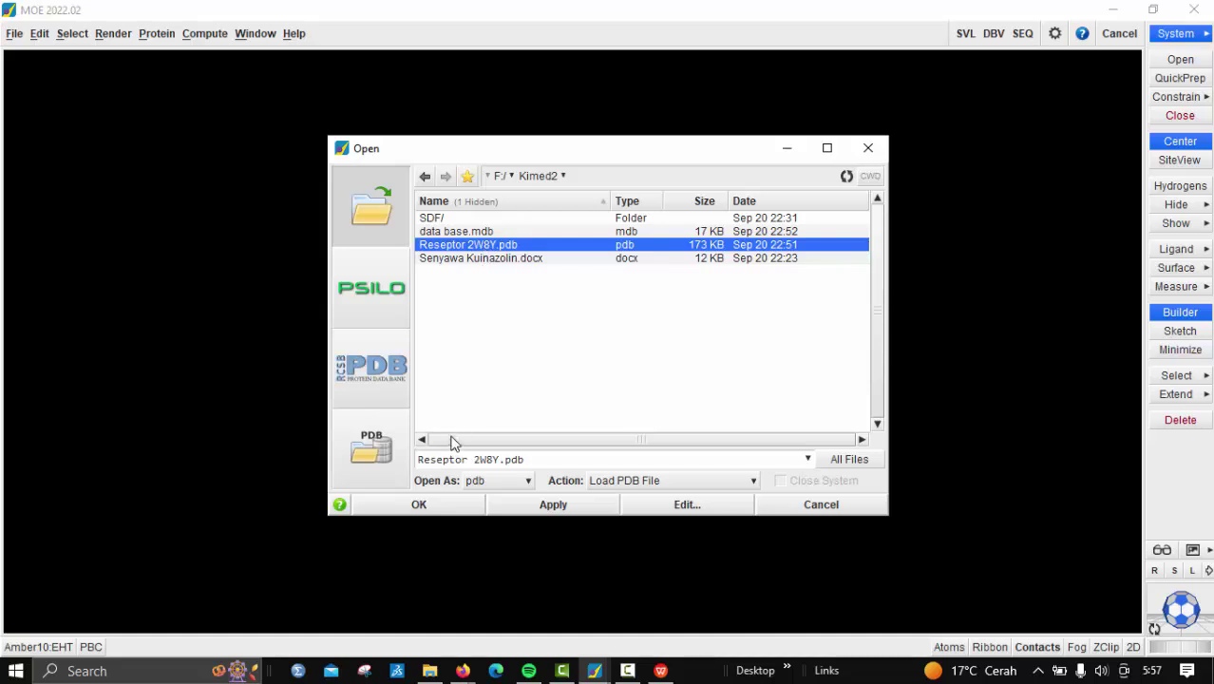
pyautogui.click(439, 499)
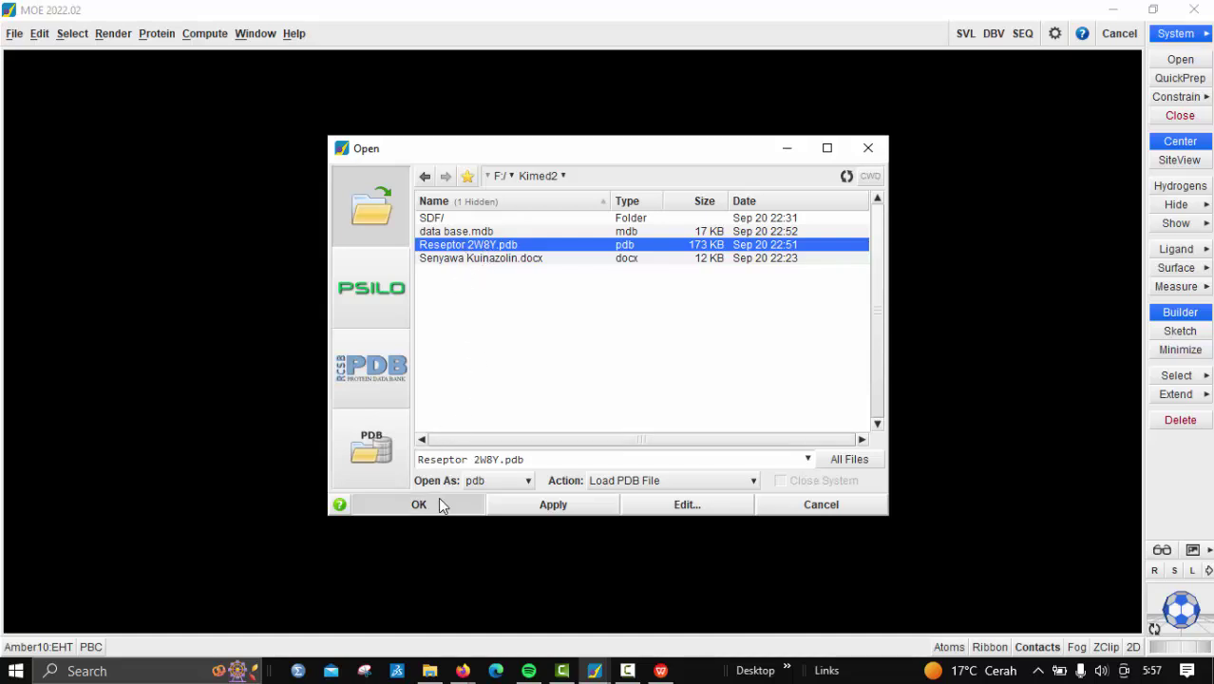
pyautogui.click(547, 413)
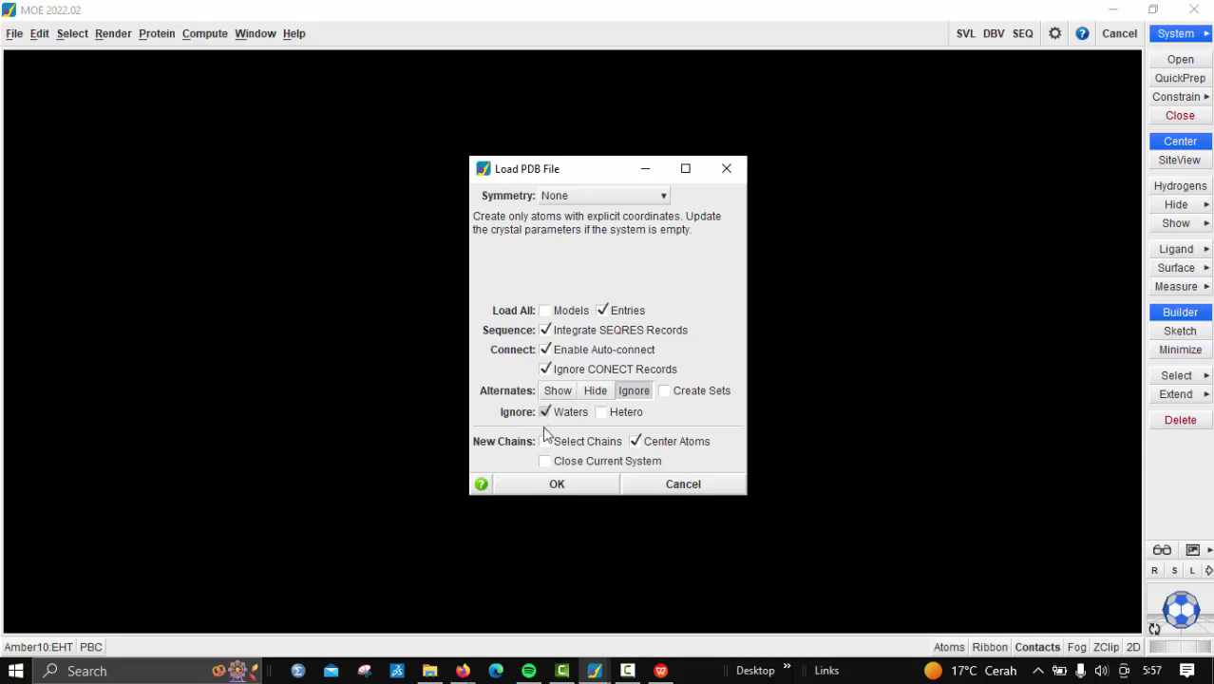
pyautogui.click(556, 484)
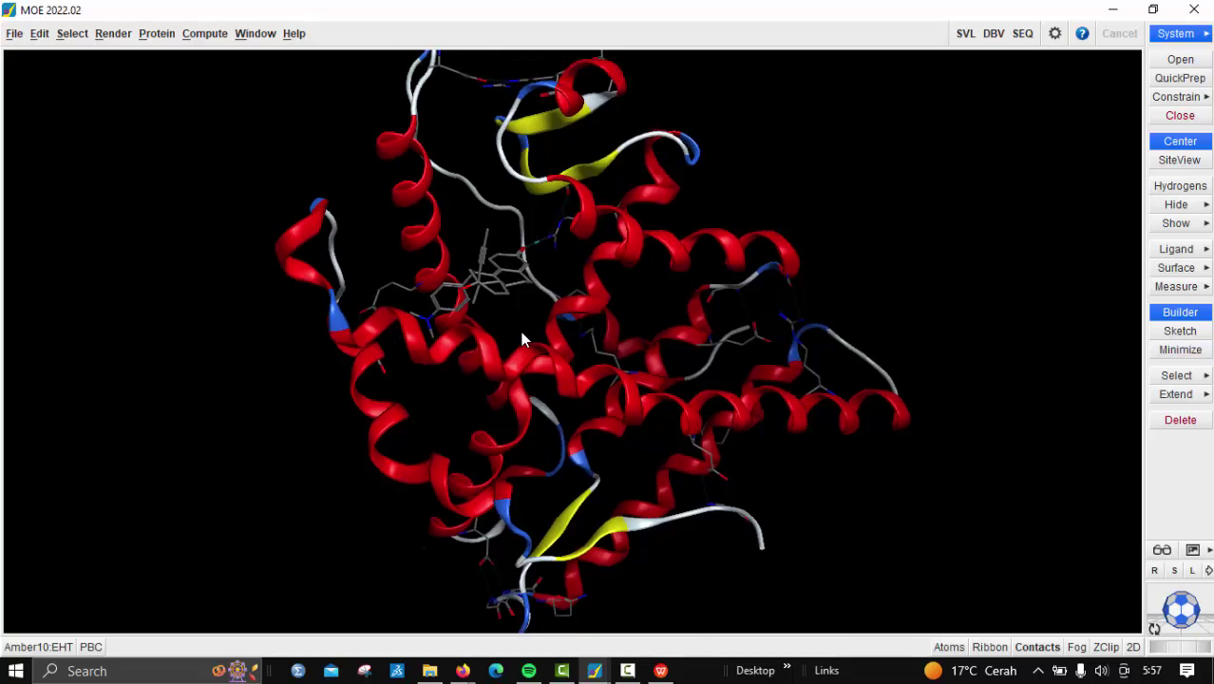
# - Set up a Dock calculation that takes its ligands from "data base.mdb"
pyautogui.click(209, 38)
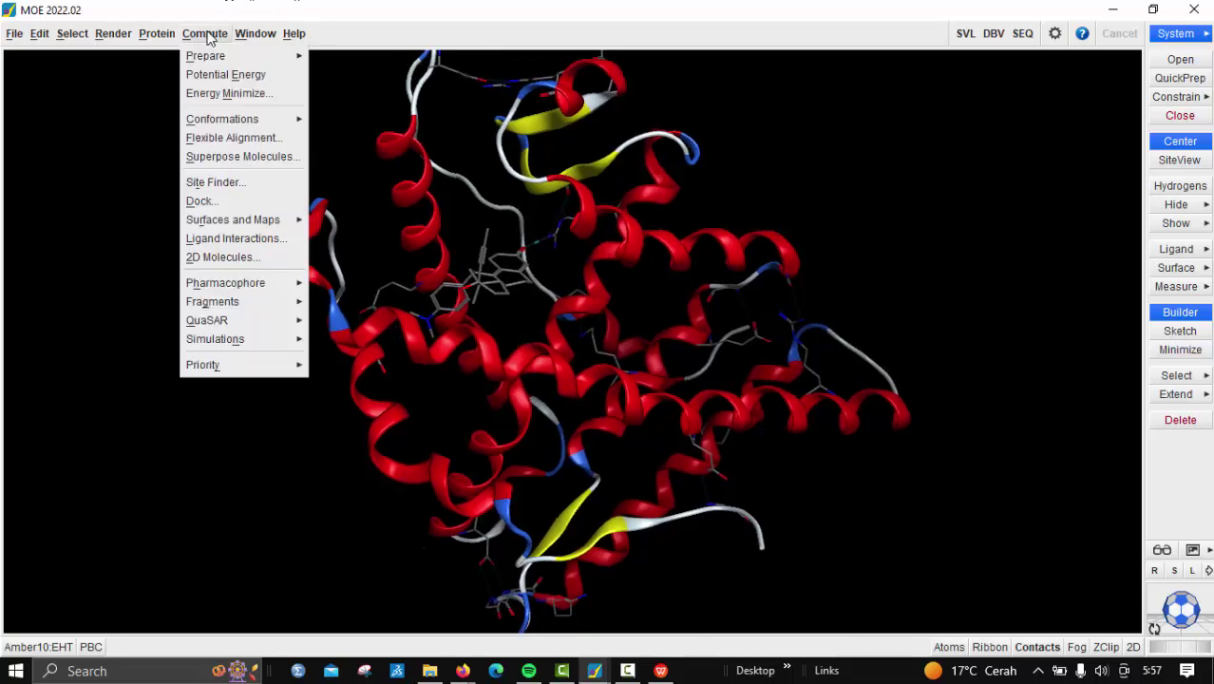
pyautogui.click(220, 202)
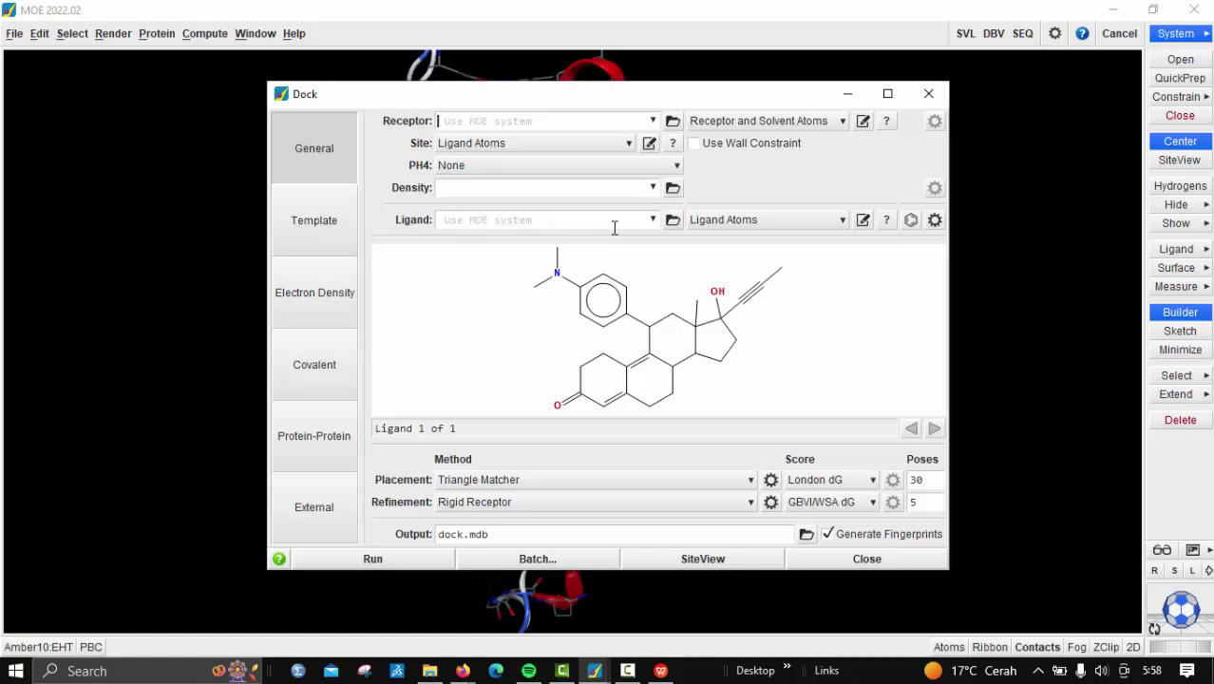
pyautogui.click(673, 221)
pyautogui.click(466, 254)
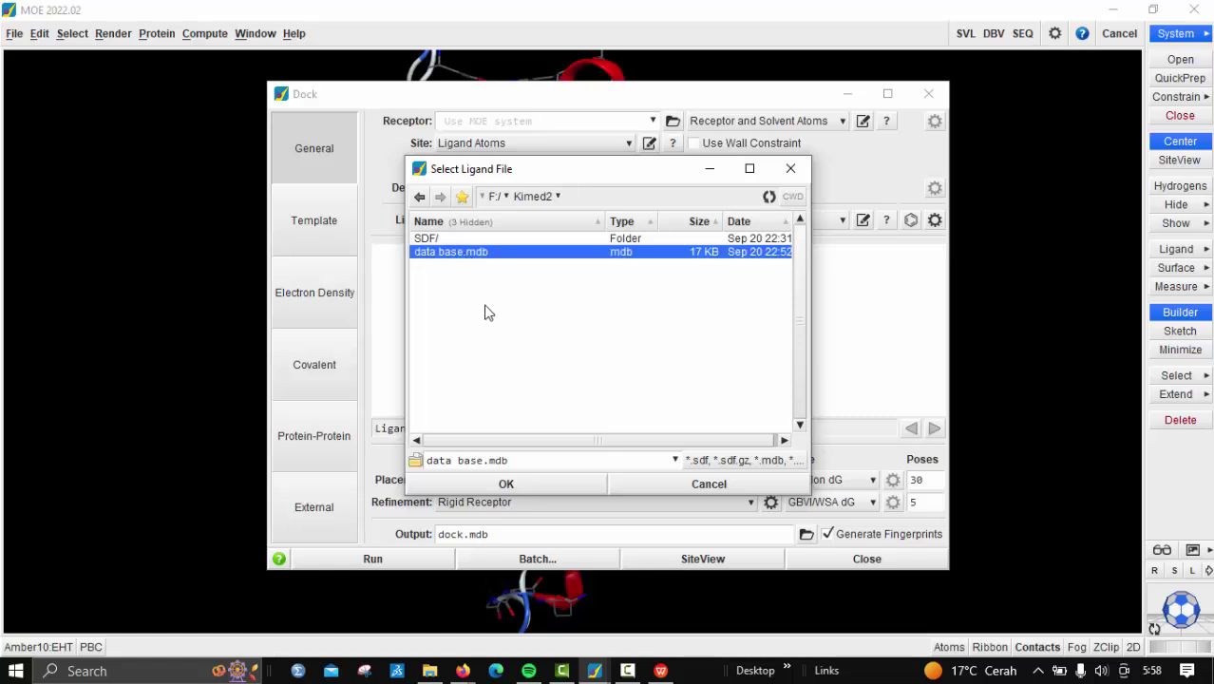
pyautogui.click(506, 483)
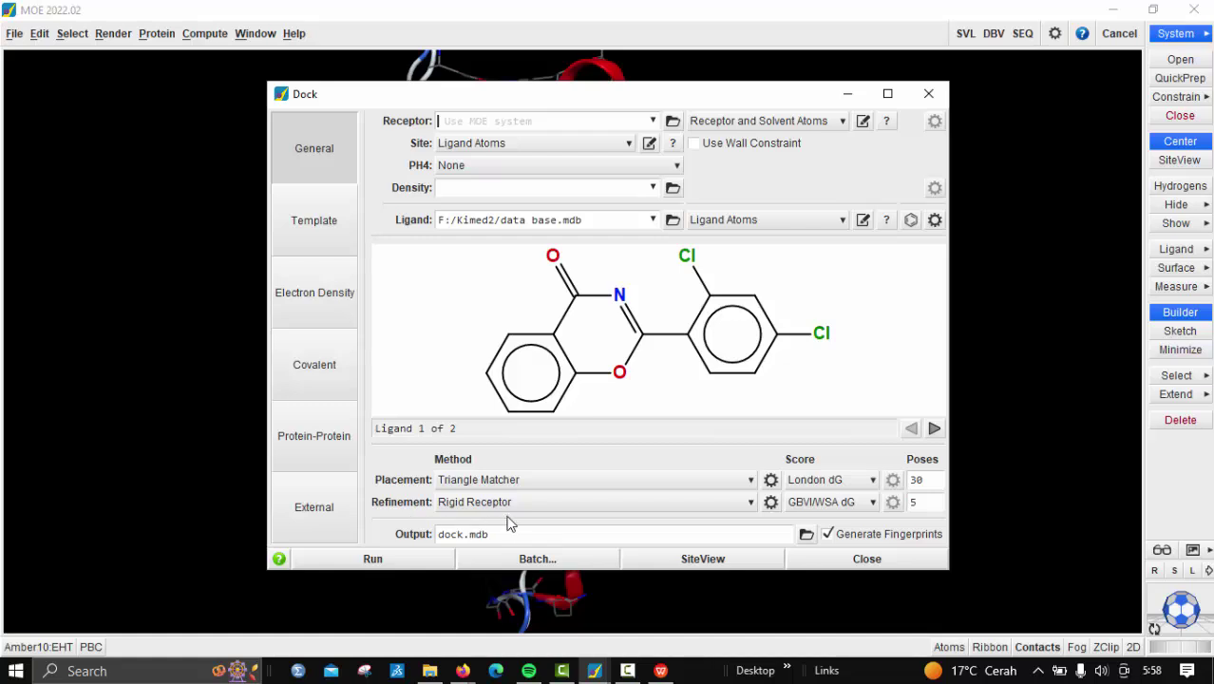
# - Run the docking with Triangle Matcher placement and Rigid Receptor refinement, naming the output "dock1.mdb"
pyautogui.click(515, 480)
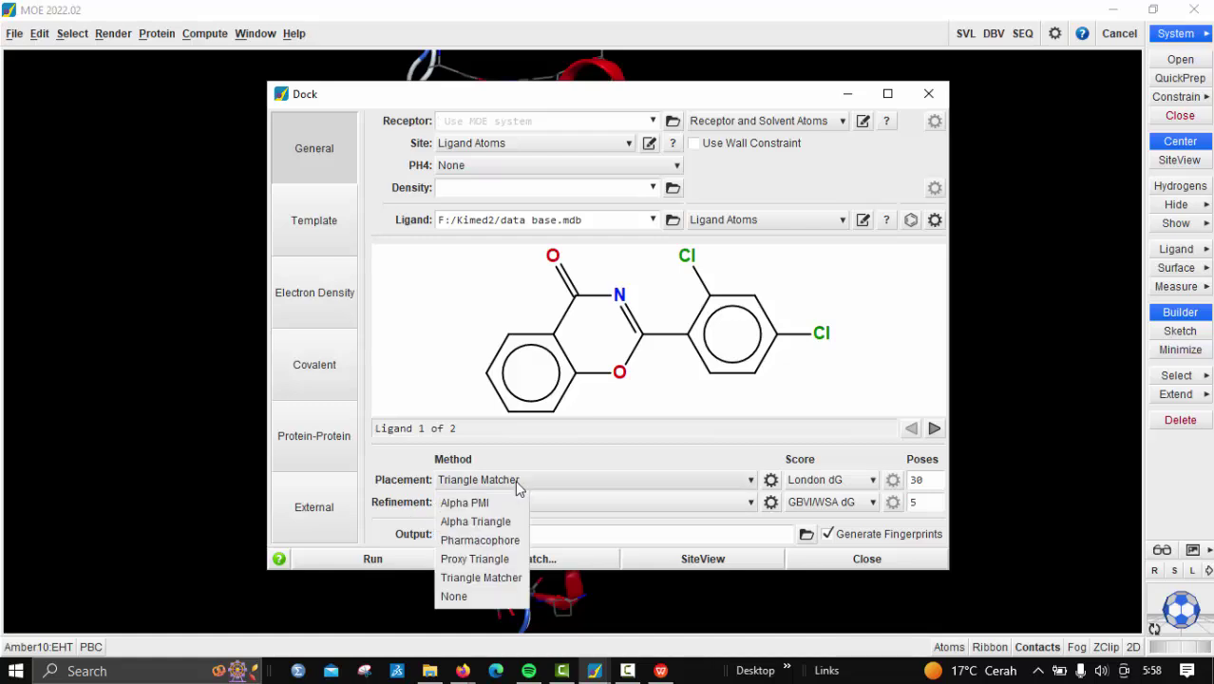
pyautogui.click(515, 480)
pyautogui.click(525, 511)
pyautogui.click(526, 483)
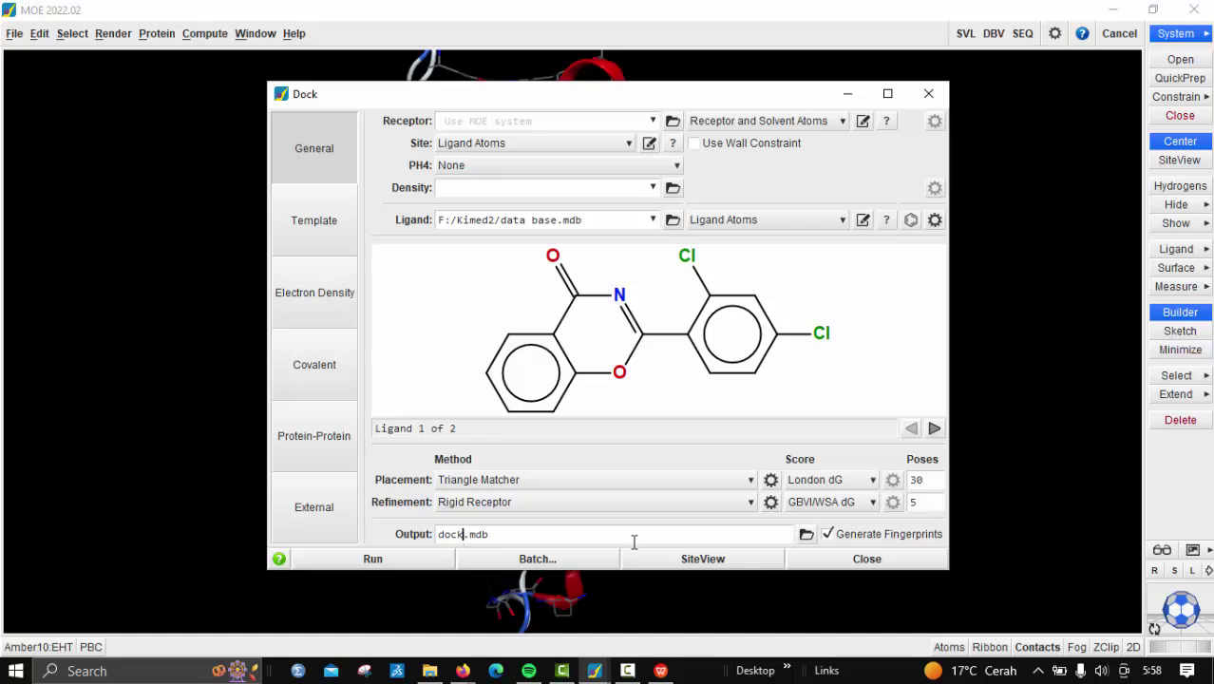
pyautogui.write('1')
pyautogui.click(372, 559)
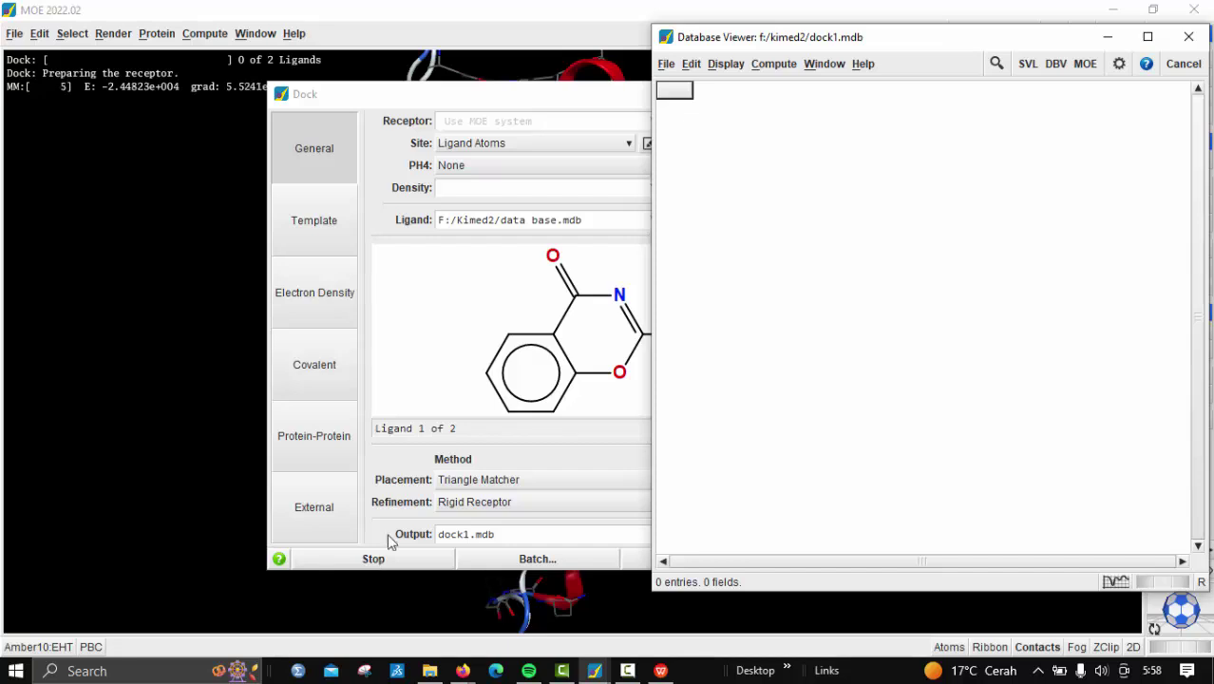
# - Minimize the Dock window and the "dock1.mdb" Database Viewer so the receptor is in full view
pyautogui.click(521, 118)
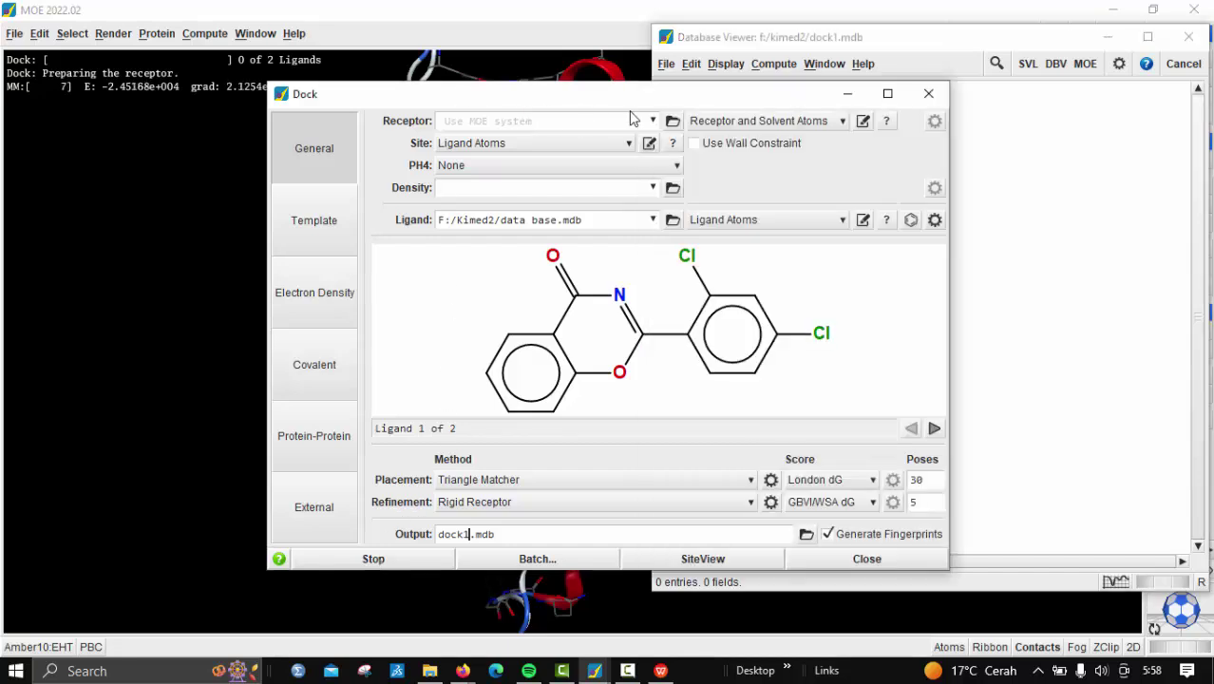
pyautogui.click(848, 93)
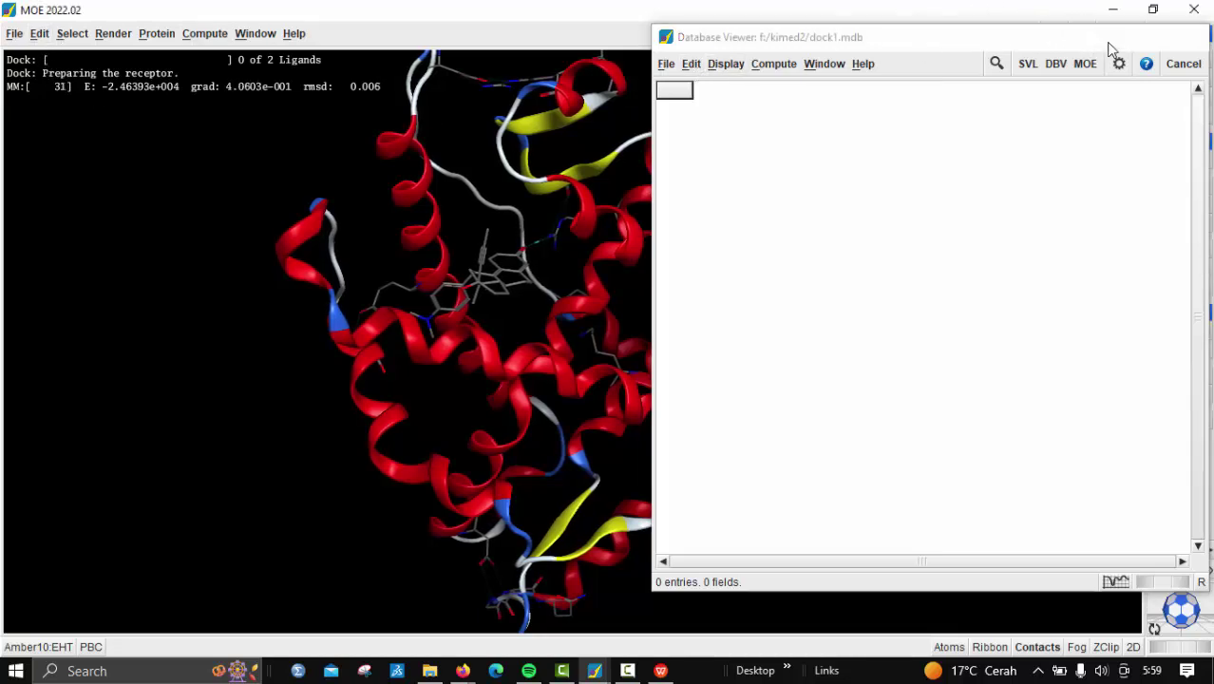
pyautogui.click(1109, 38)
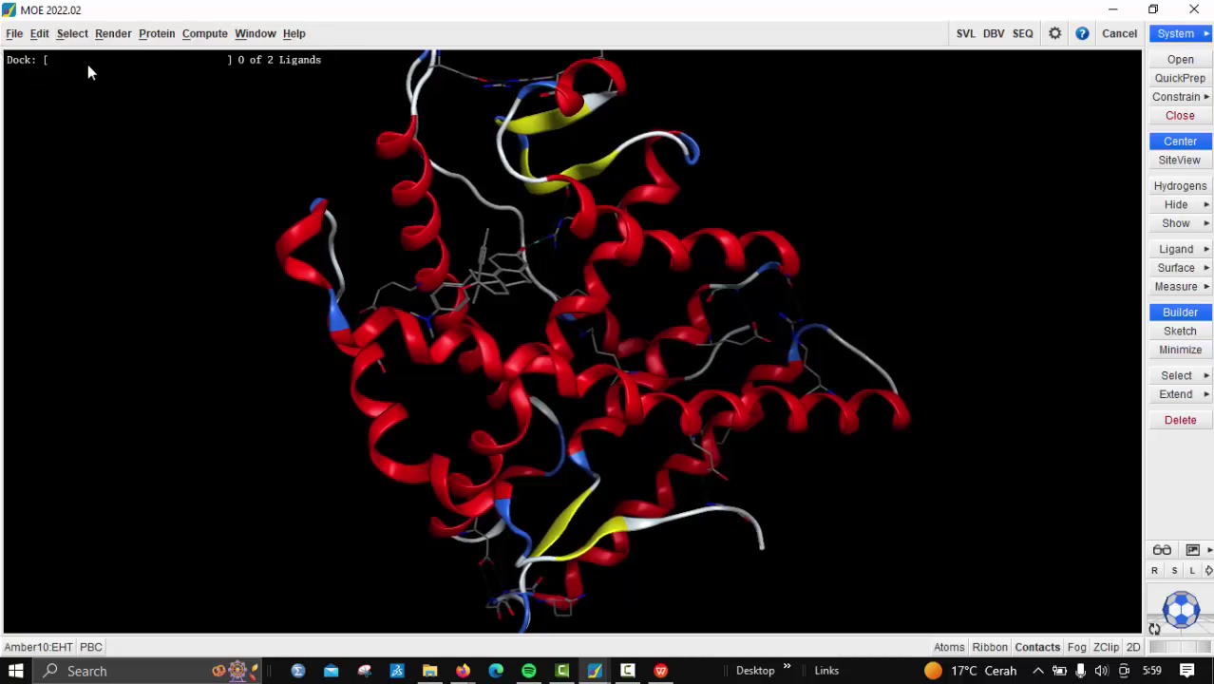
# - Check the docking progress in an enlarged SVL Commands window, then close that window
pyautogui.click(965, 34)
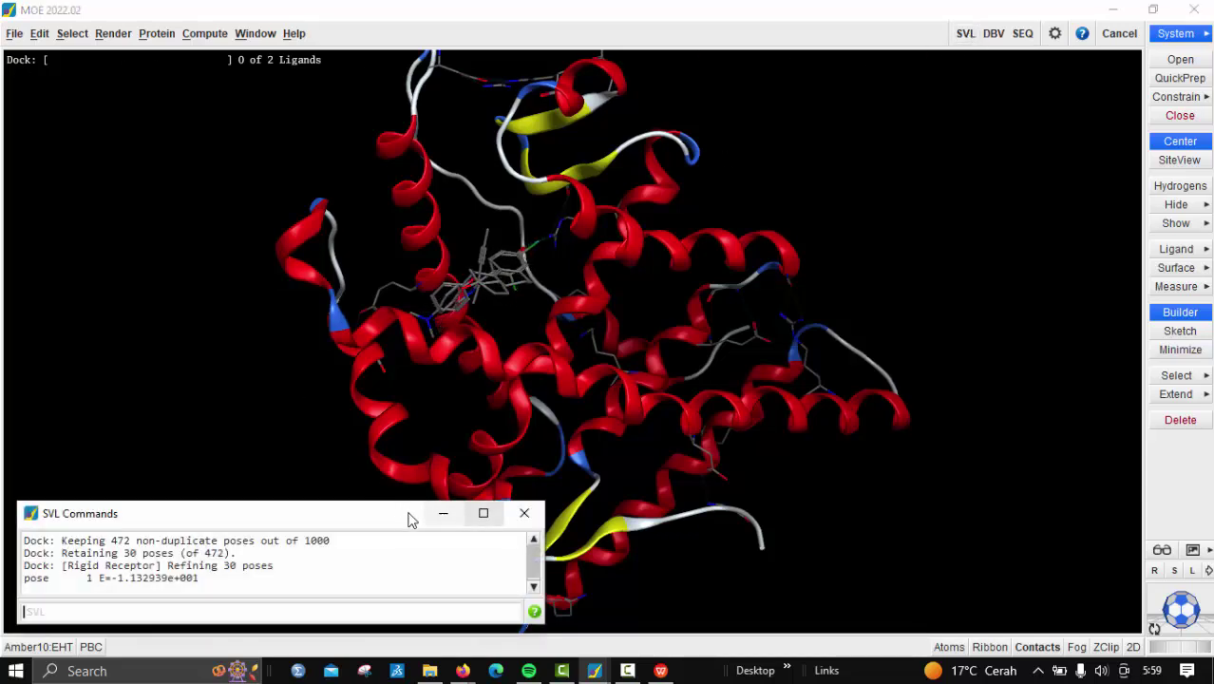
pyautogui.moveTo(411, 515); pyautogui.dragTo(443, 438)
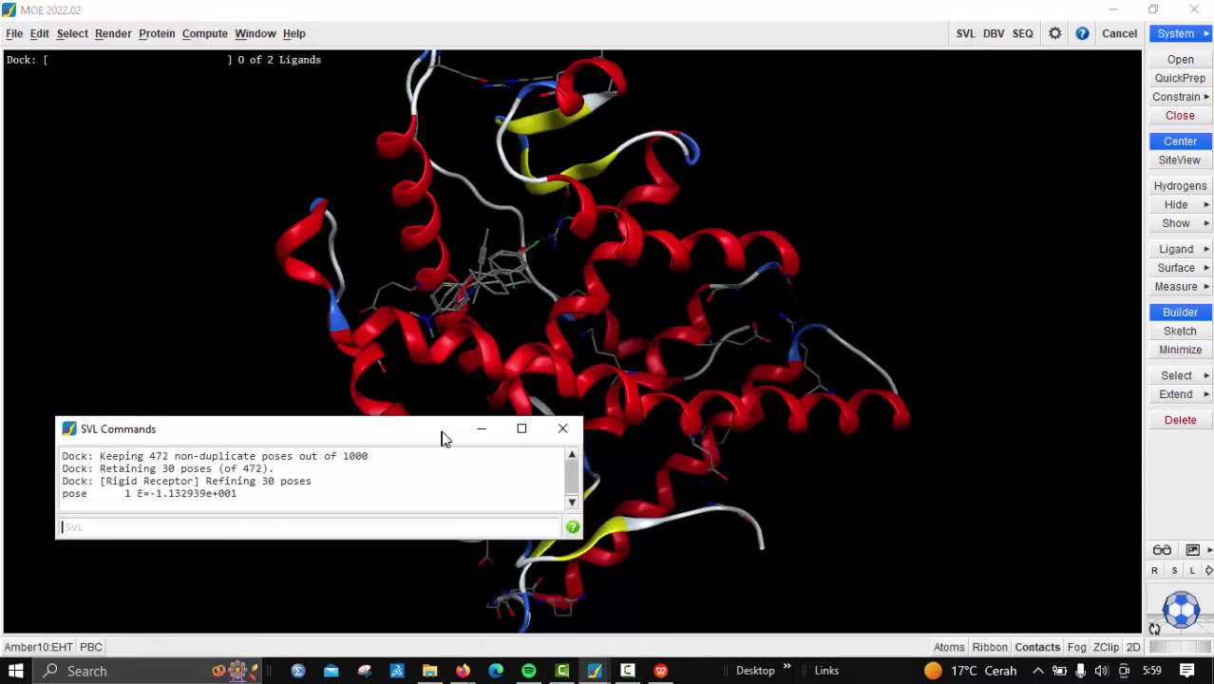
pyautogui.click(522, 429)
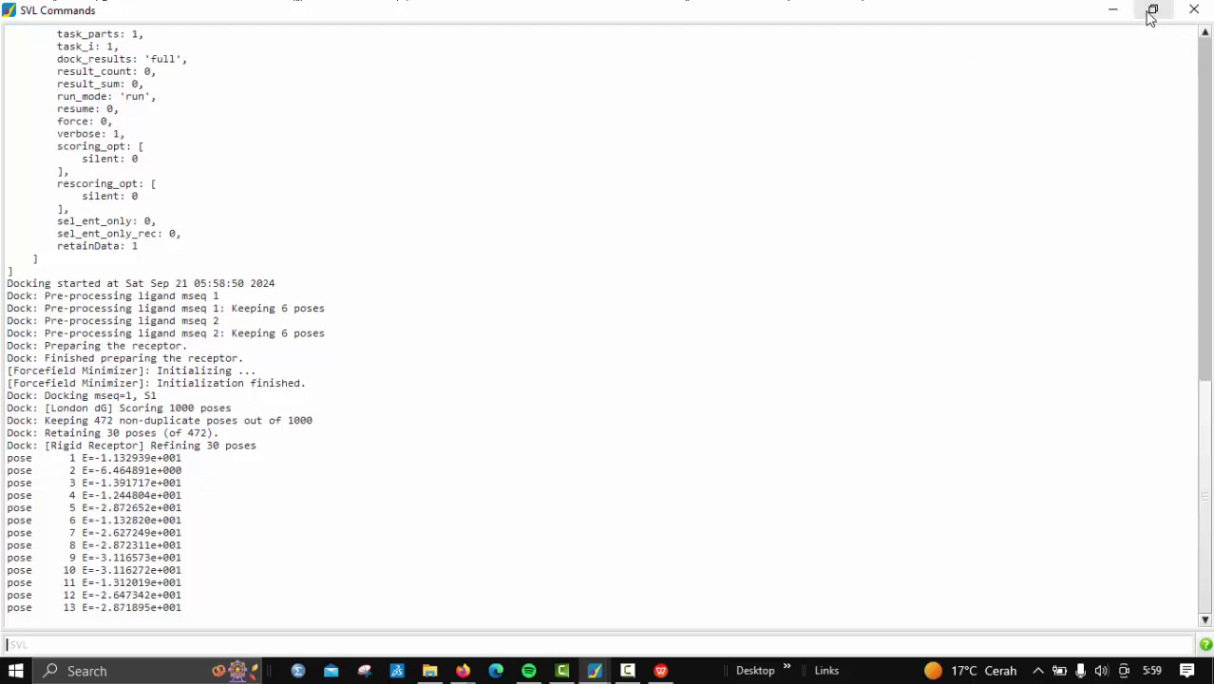
pyautogui.click(1151, 17)
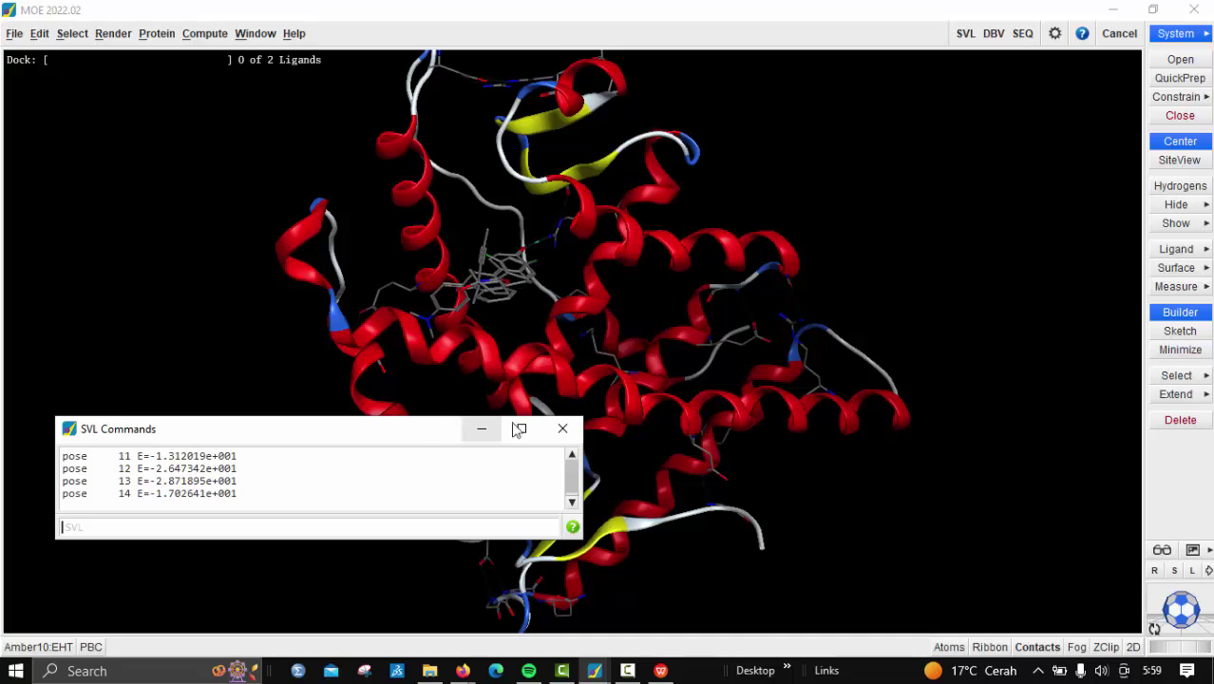
pyautogui.click(567, 435)
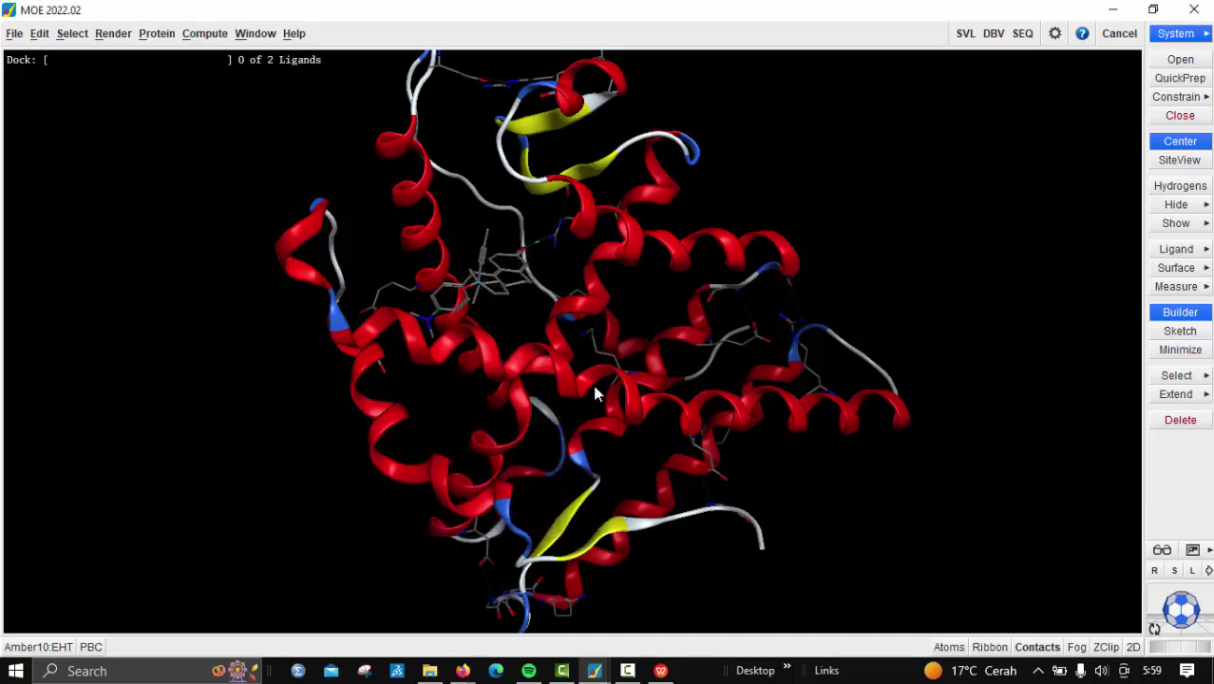
# - Examine the ligand poses being docked in the receptor's binding pocket from close up and from another angle
pyautogui.scroll(3, 842, 440)
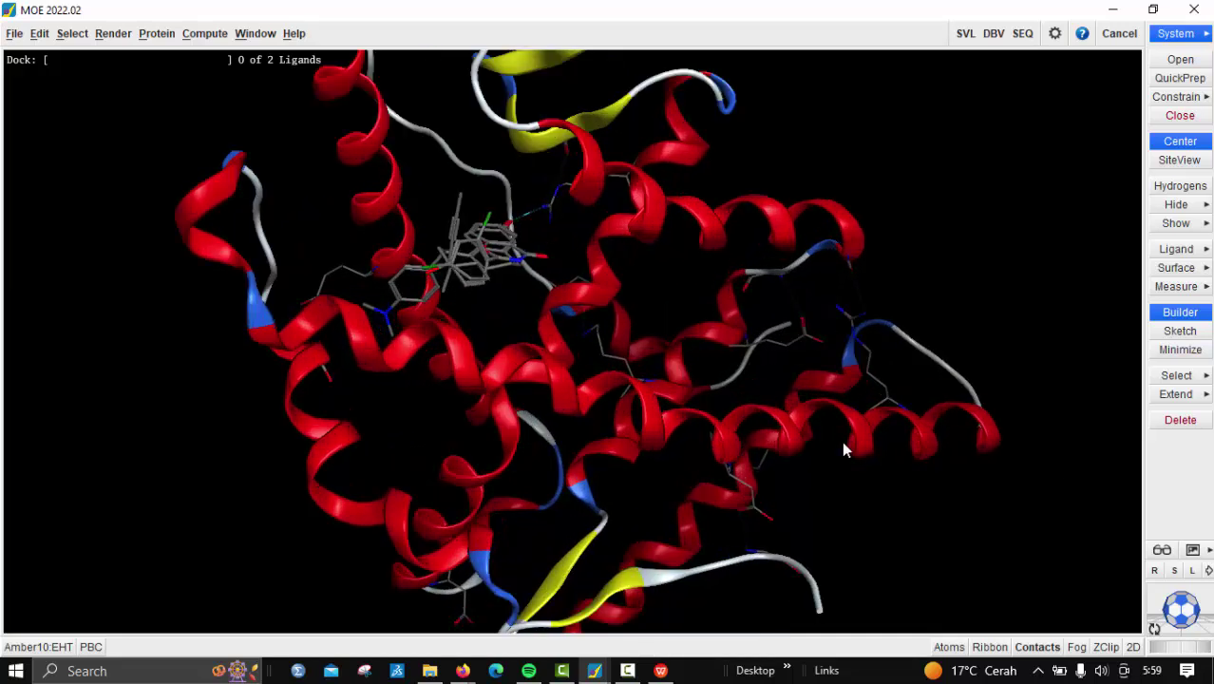
pyautogui.scroll(1, 842, 441)
pyautogui.scroll(1, 840, 445)
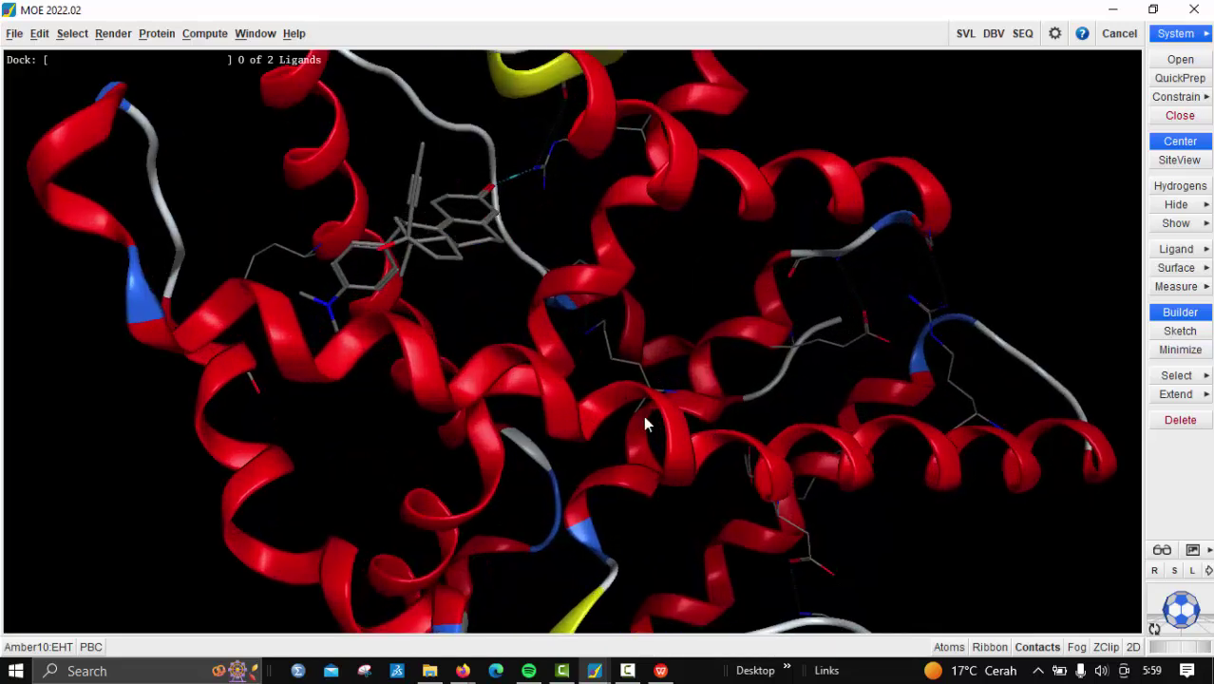
pyautogui.scroll(1, 469, 312)
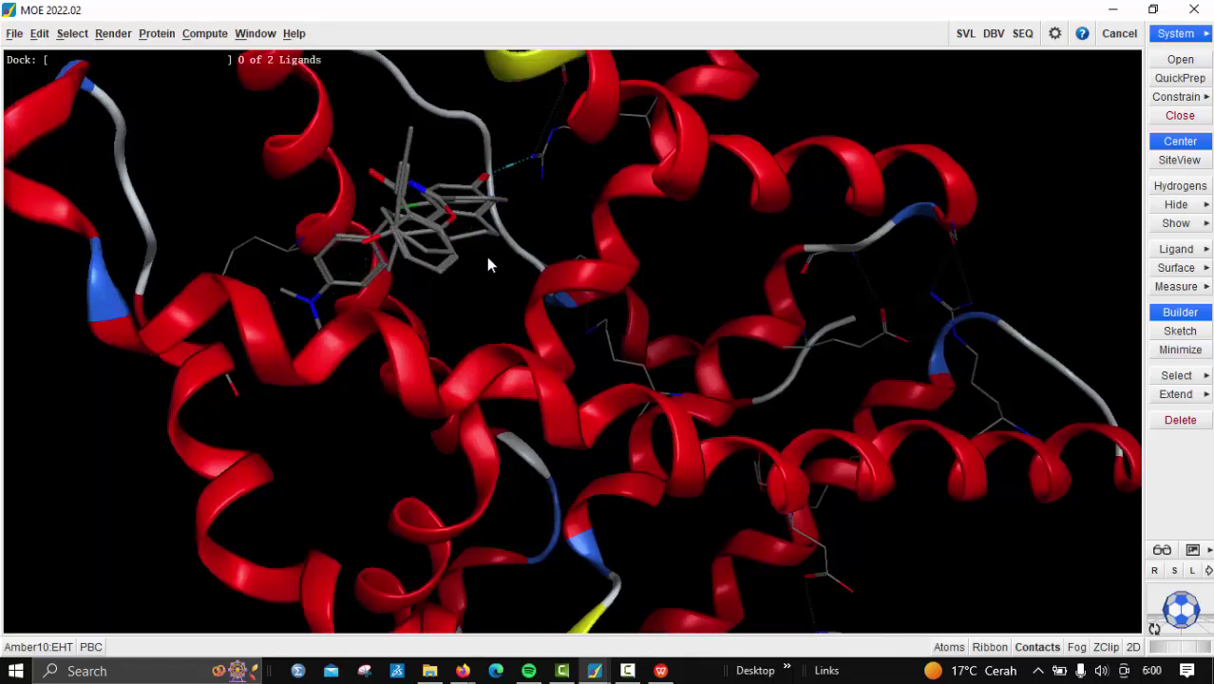
pyautogui.scroll(2, 486, 264)
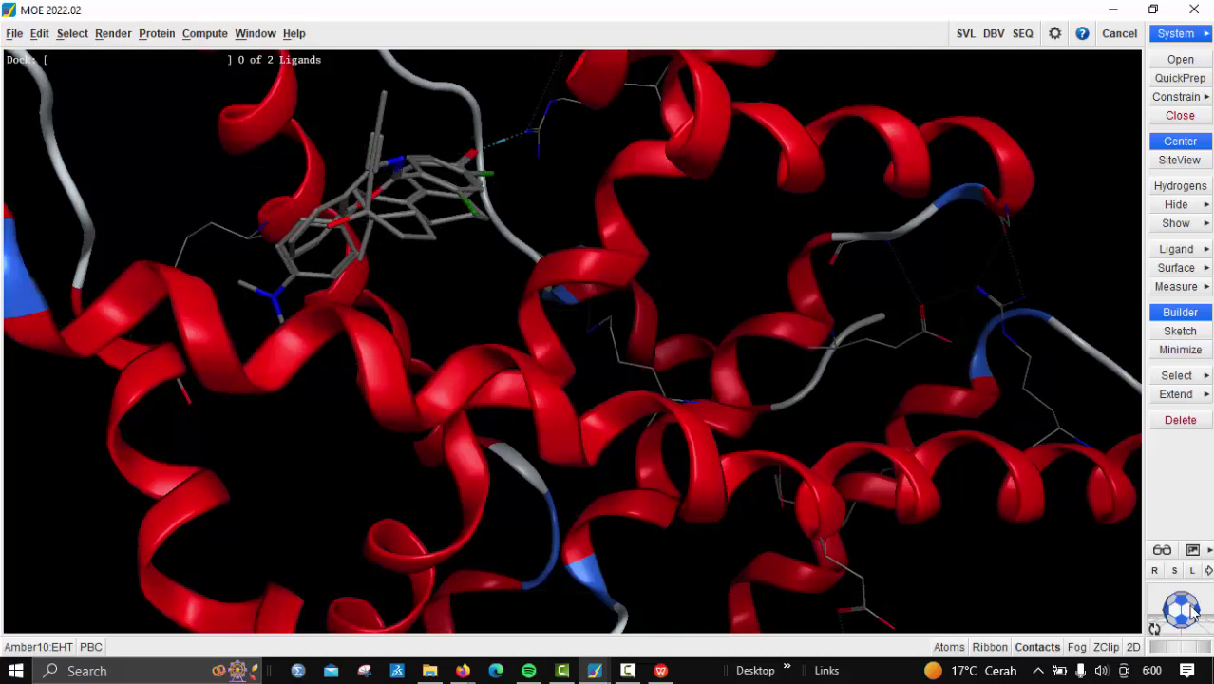
pyautogui.moveTo(1190, 608)
pyautogui.mouseDown()
pyautogui.moveTo(1211, 634)
pyautogui.moveTo(1188, 614)
pyautogui.moveTo(1204, 609)
pyautogui.moveTo(1192, 612)
pyautogui.mouseUp()
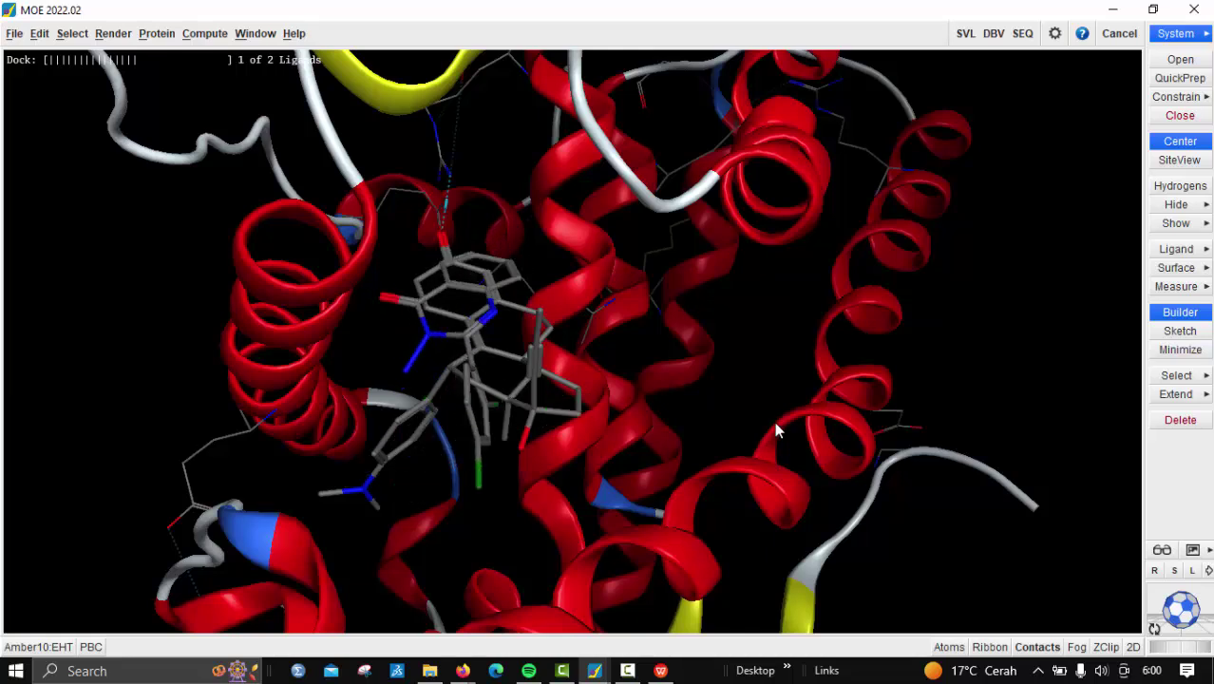
# - Bring up the "dock1.mdb" Database Viewer and maximize it to show the result columns
pyautogui.moveTo(606, 671)
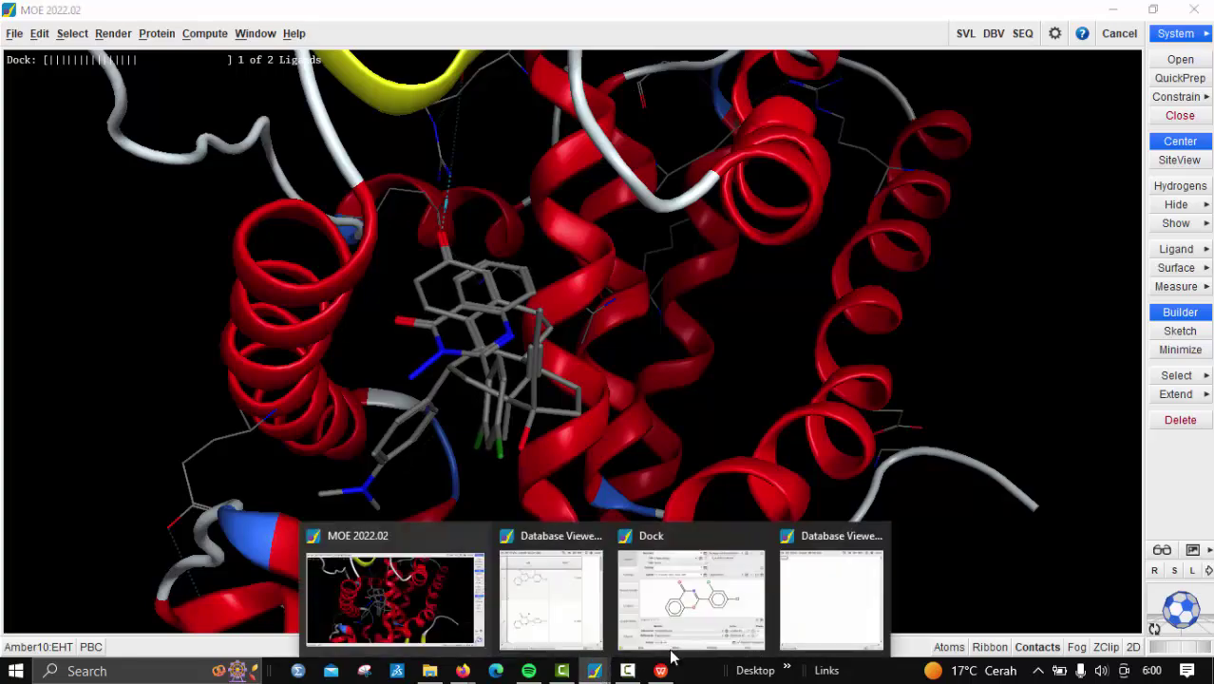
pyautogui.moveTo(647, 606)
pyautogui.click(808, 585)
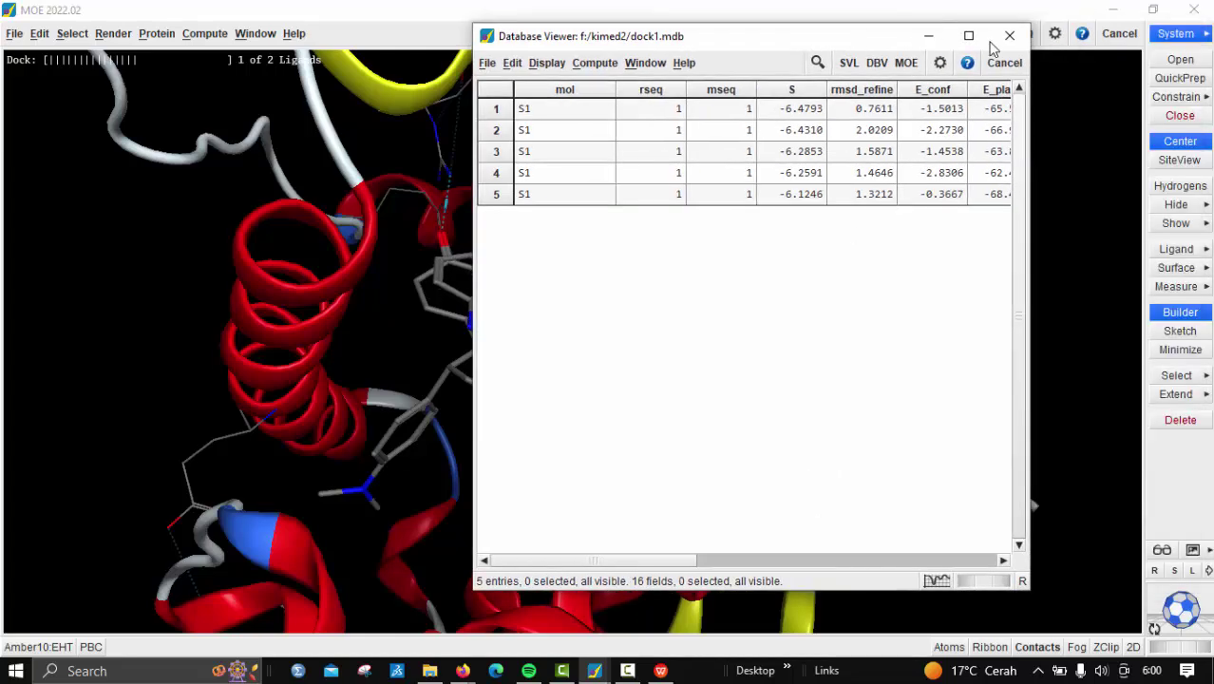
pyautogui.click(967, 35)
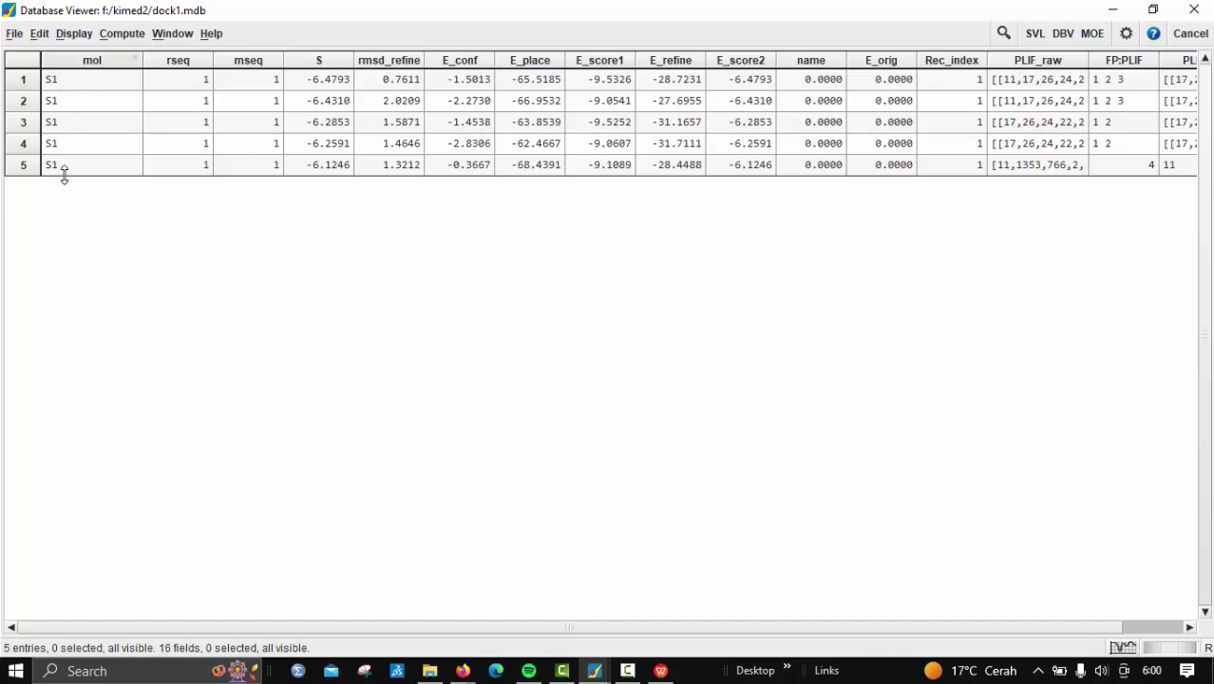
# - Widen the mol column and adjust the row height to inspect the S1 pose structures, then minimize the viewer
pyautogui.moveTo(64, 172); pyautogui.dragTo(66, 191)
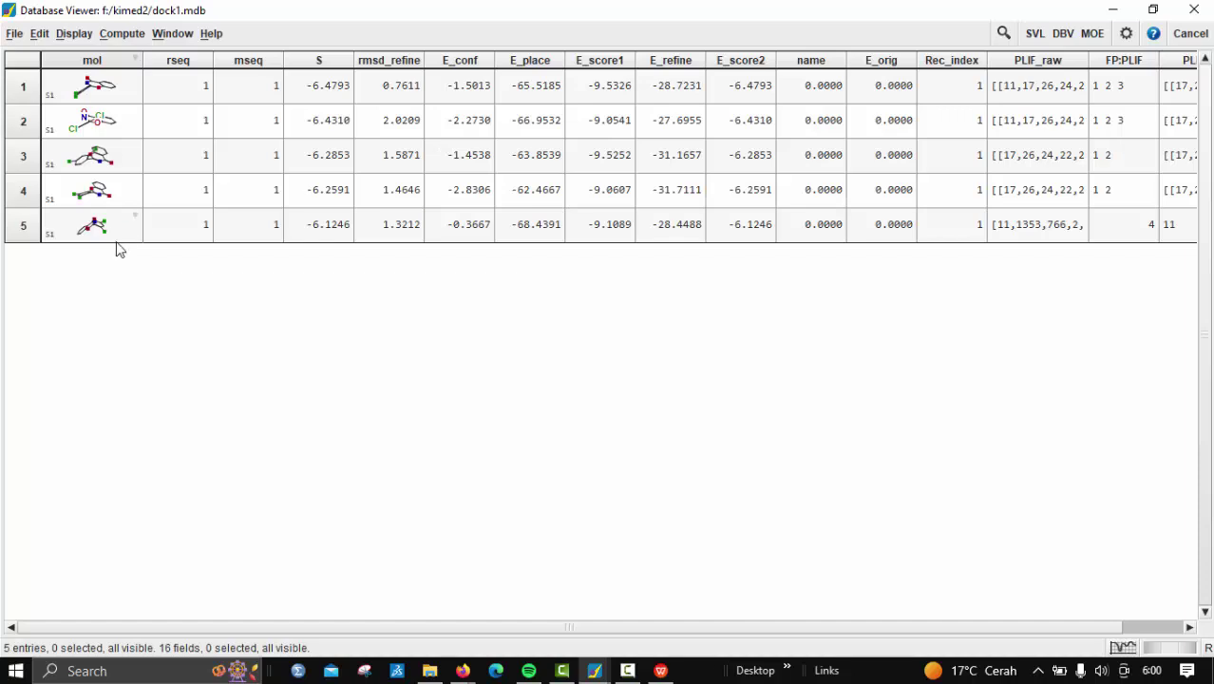
pyautogui.moveTo(118, 243); pyautogui.dragTo(137, 339)
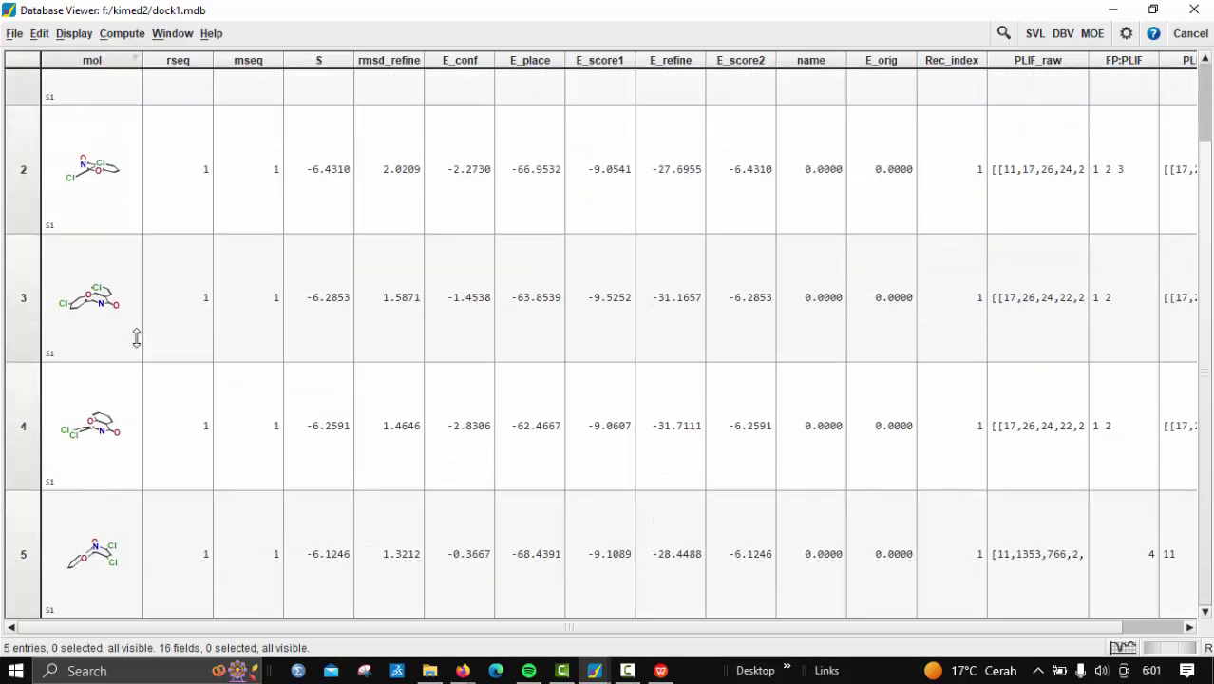
pyautogui.moveTo(140, 167); pyautogui.dragTo(268, 192)
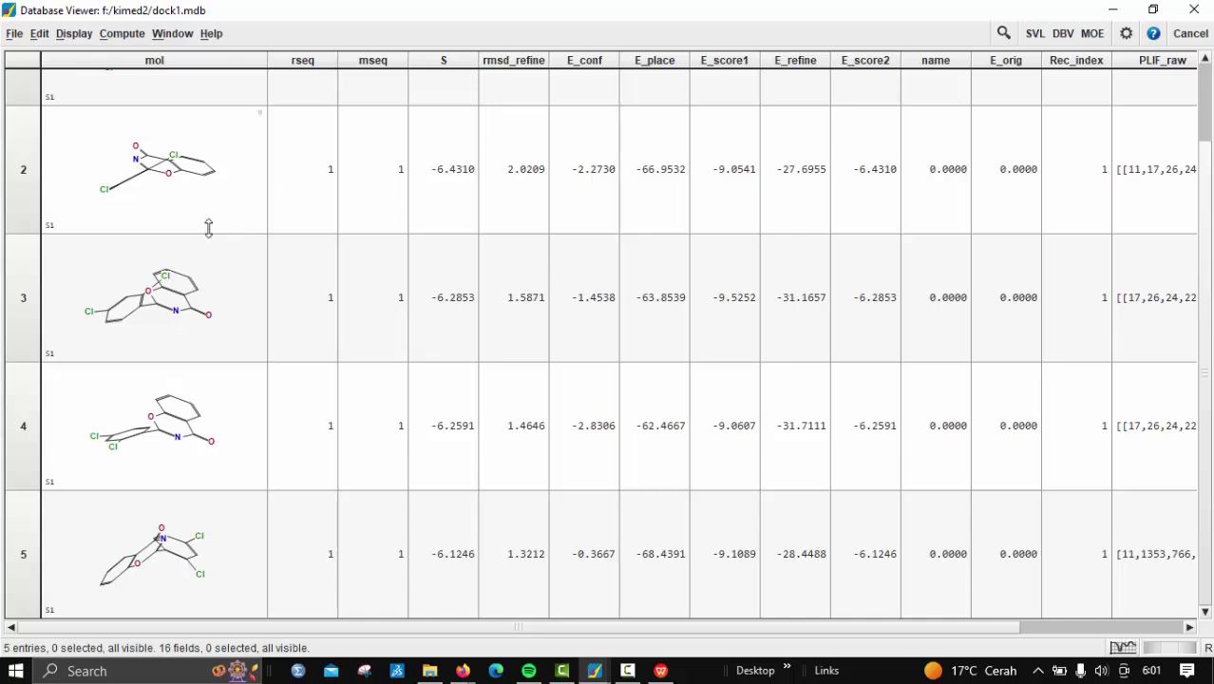
pyautogui.moveTo(213, 235); pyautogui.dragTo(231, 140)
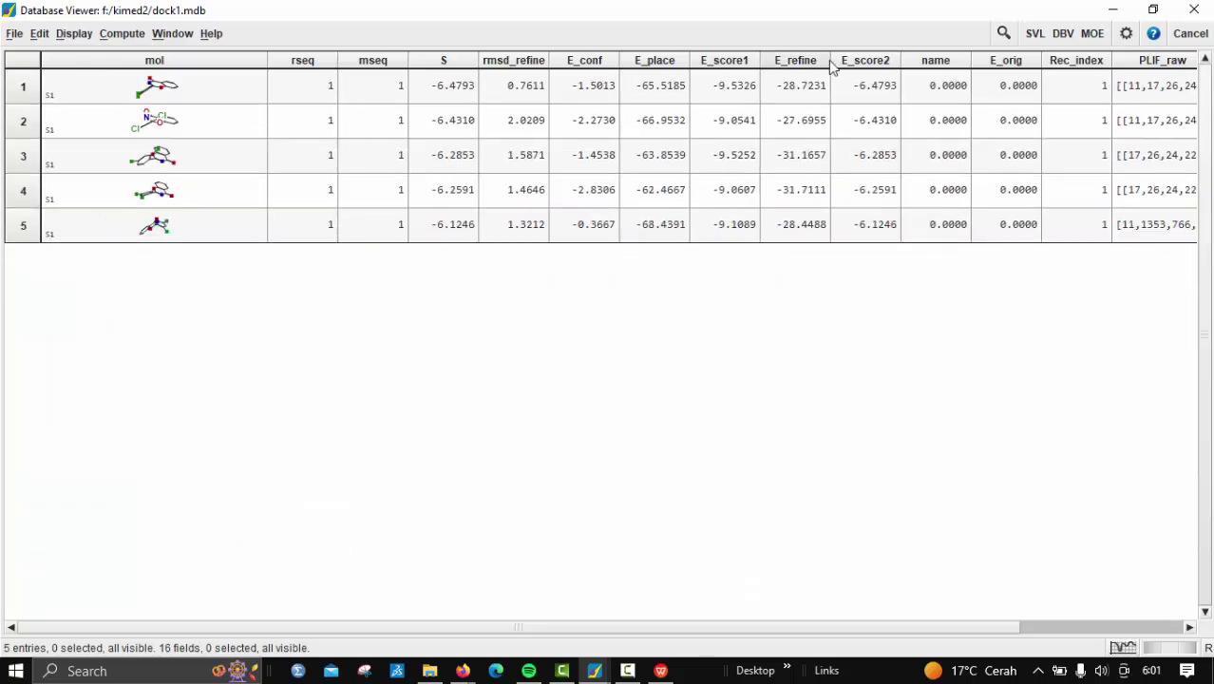
pyautogui.click(1114, 10)
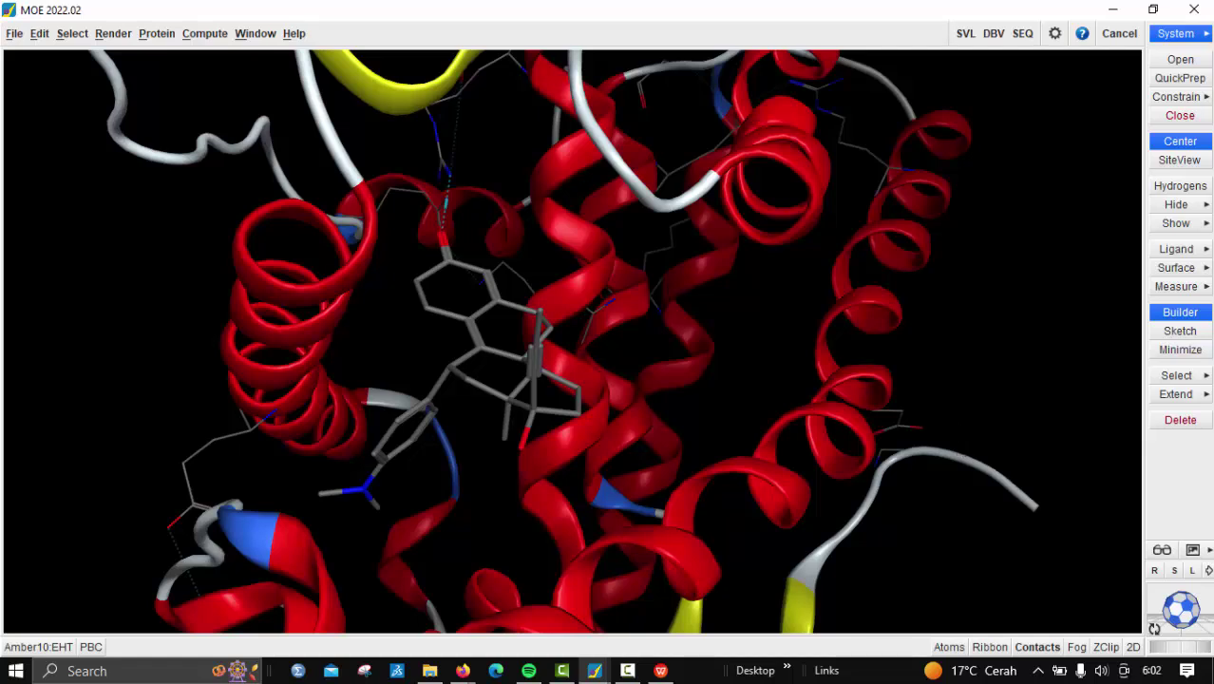
# - Review the docking log of both ligands in a maximized SVL Commands window
pyautogui.click(967, 34)
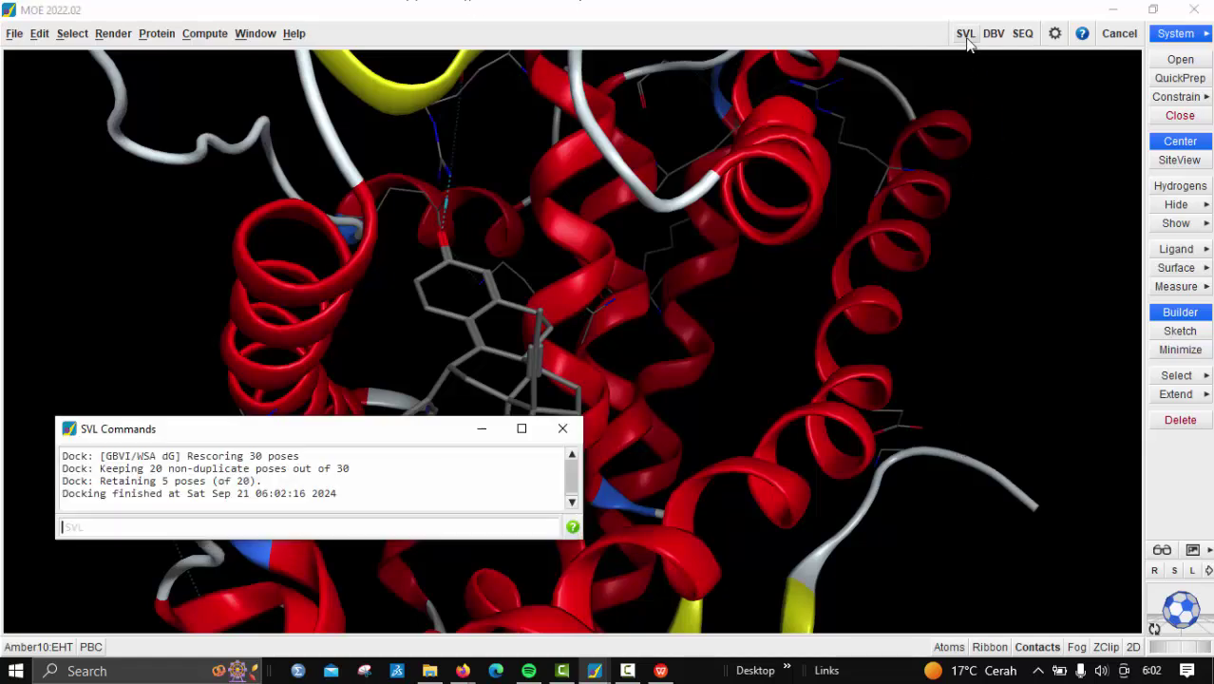
pyautogui.click(521, 428)
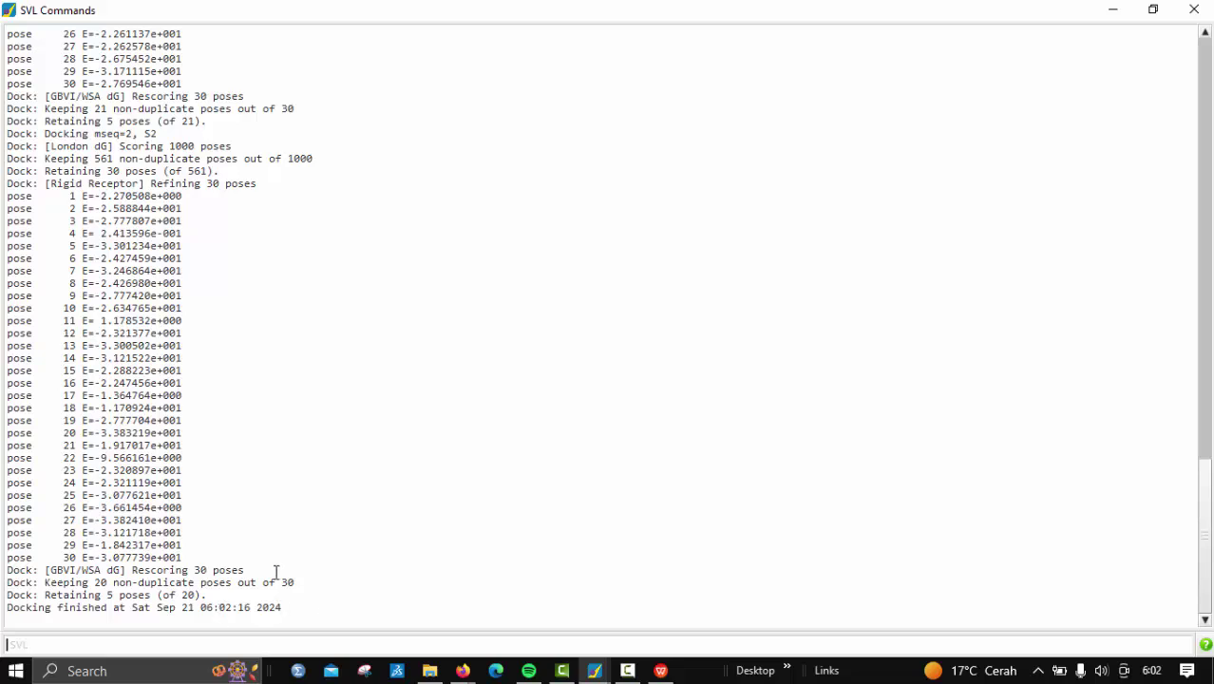
pyautogui.scroll(13, 128, 518)
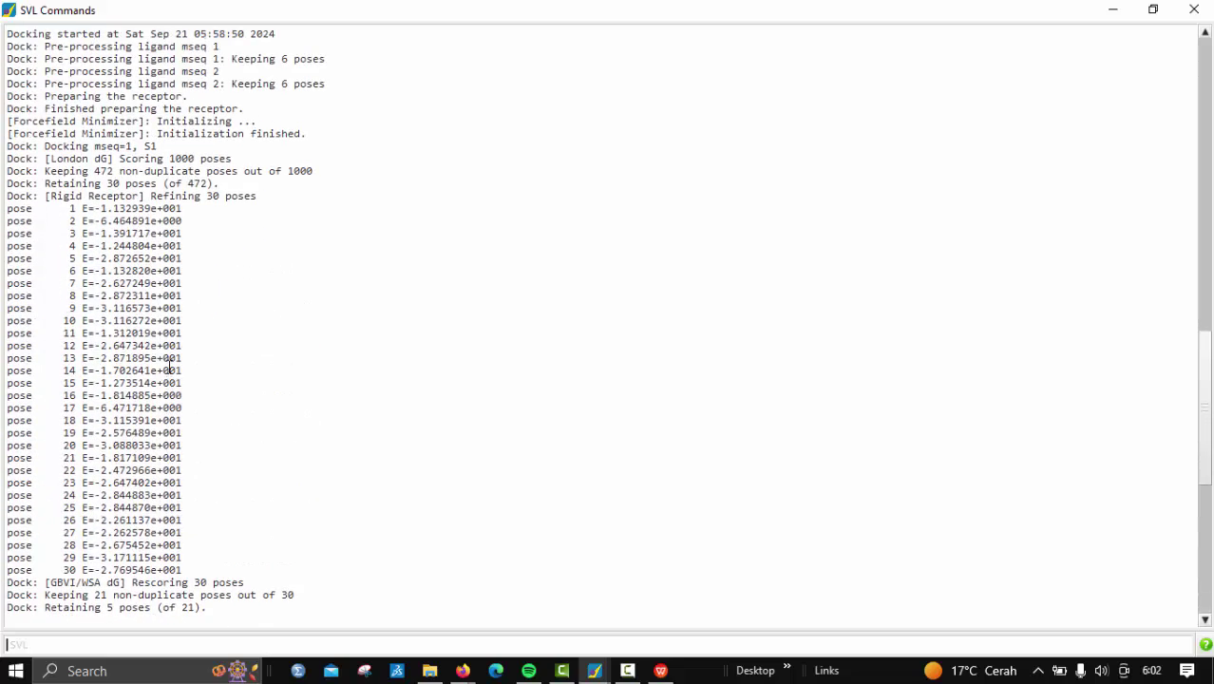
pyautogui.scroll(-4, 168, 552)
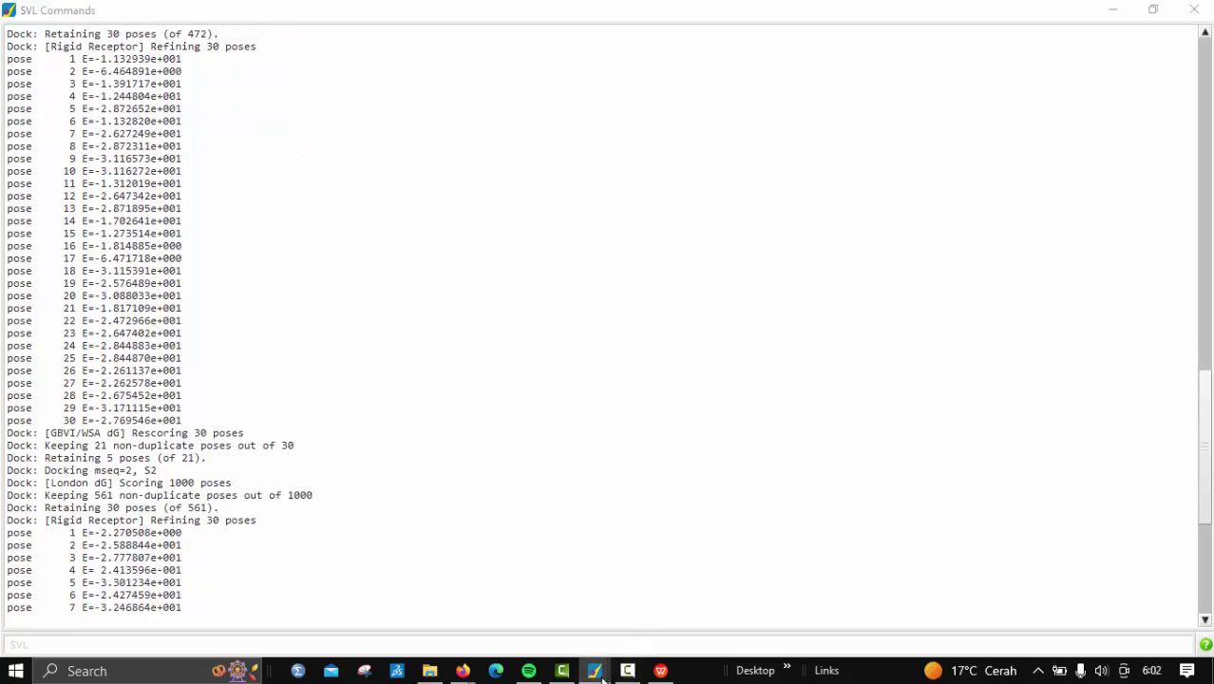
# - Examine the S and rmsd_refine values of all S1 and S2 poses in "dock1.mdb" with enlarged structure rows
pyautogui.moveTo(599, 673)
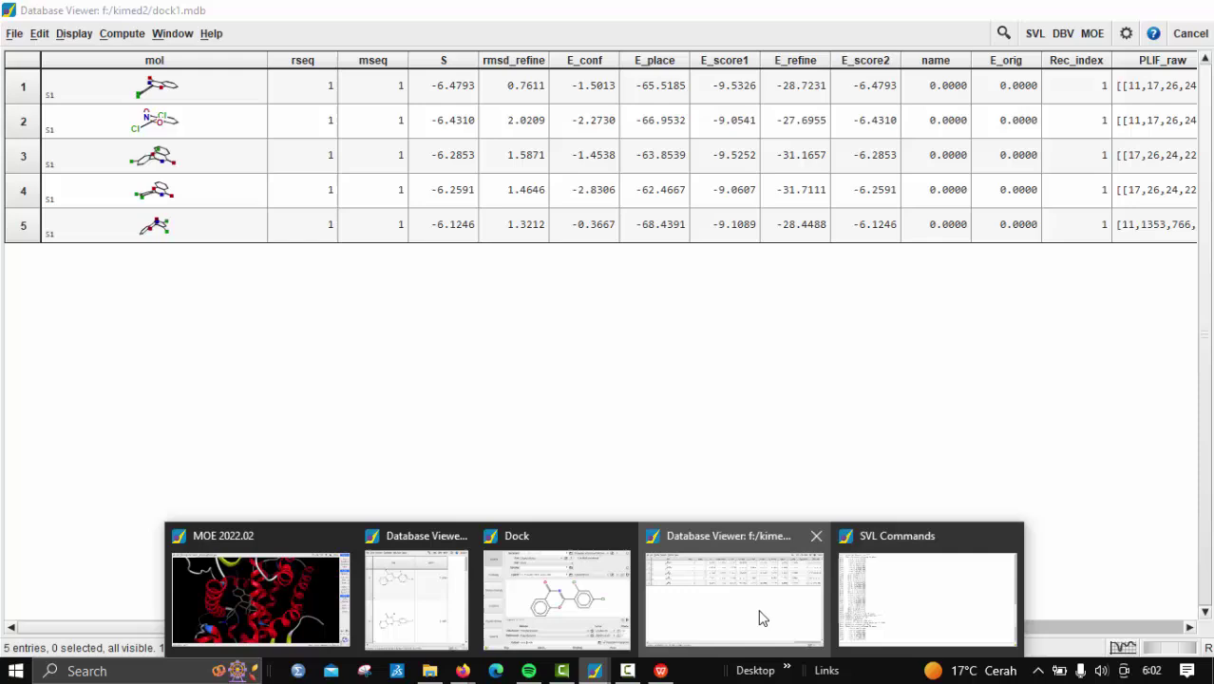
pyautogui.click(751, 608)
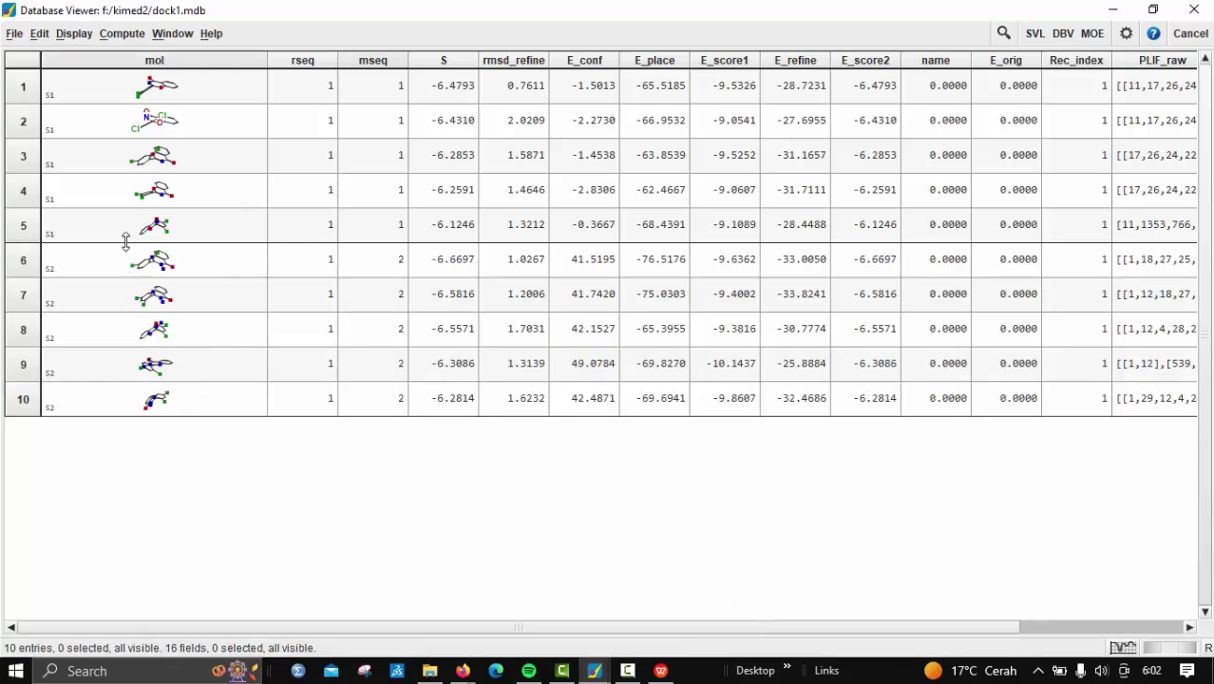
pyautogui.moveTo(125, 241); pyautogui.dragTo(126, 264)
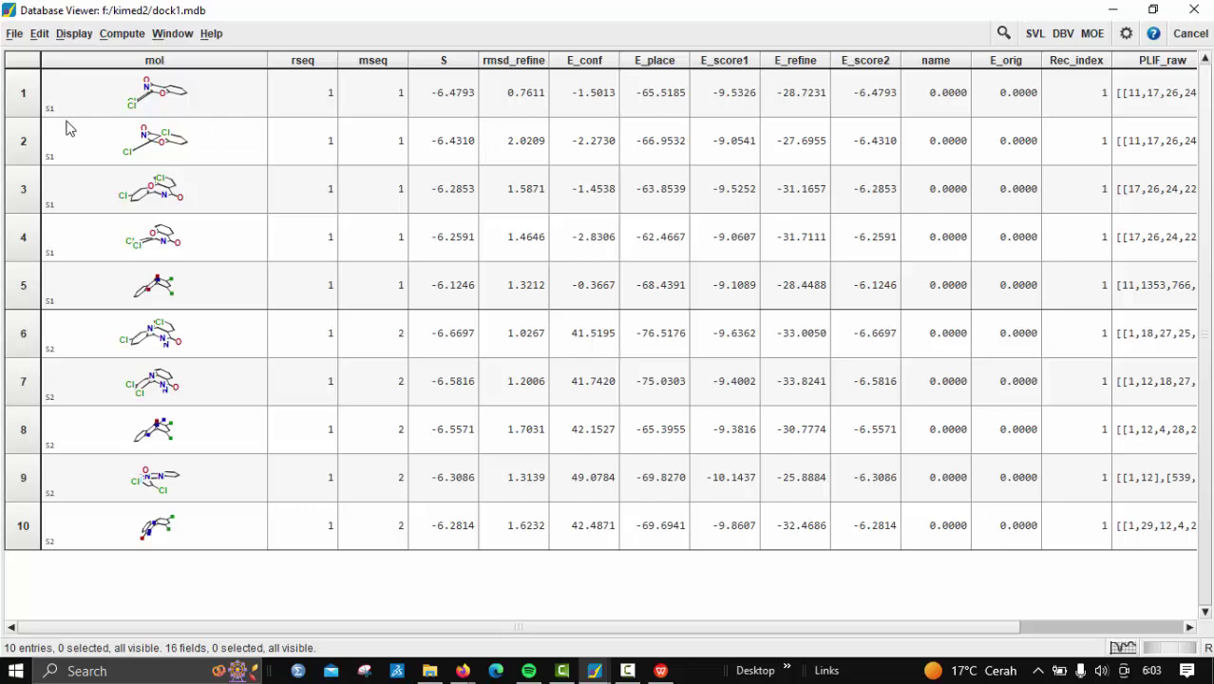
pyautogui.moveTo(74, 139); pyautogui.dragTo(73, 171)
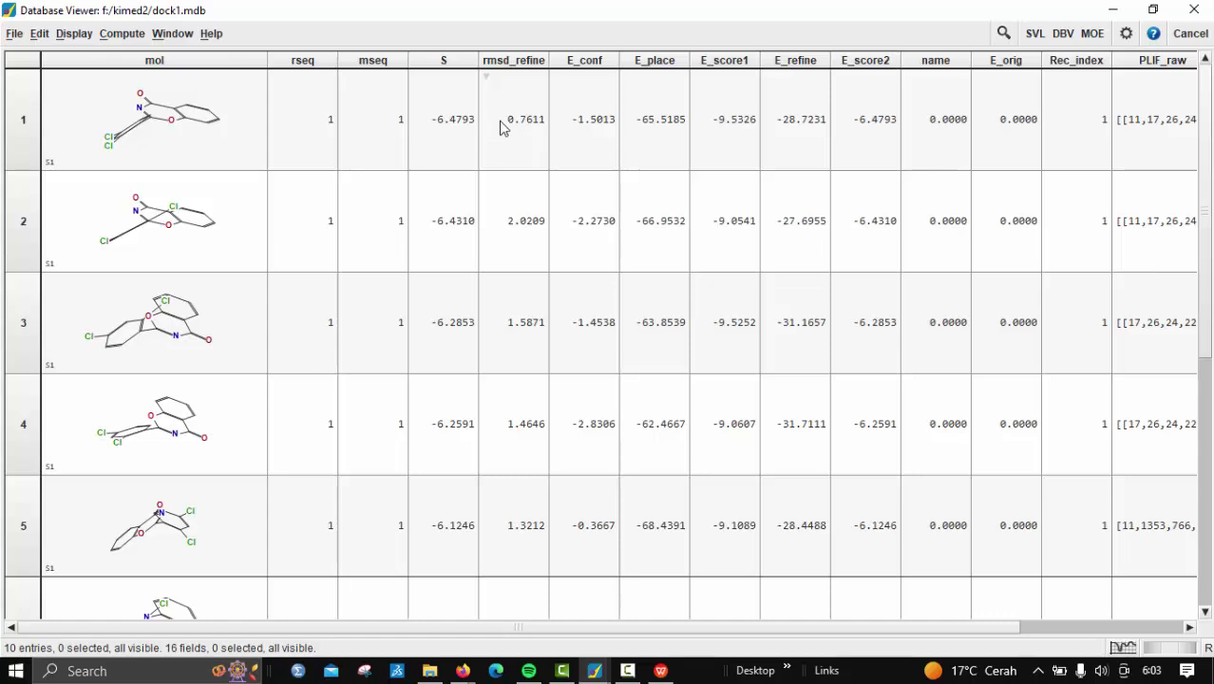
pyautogui.scroll(-5, 415, 266)
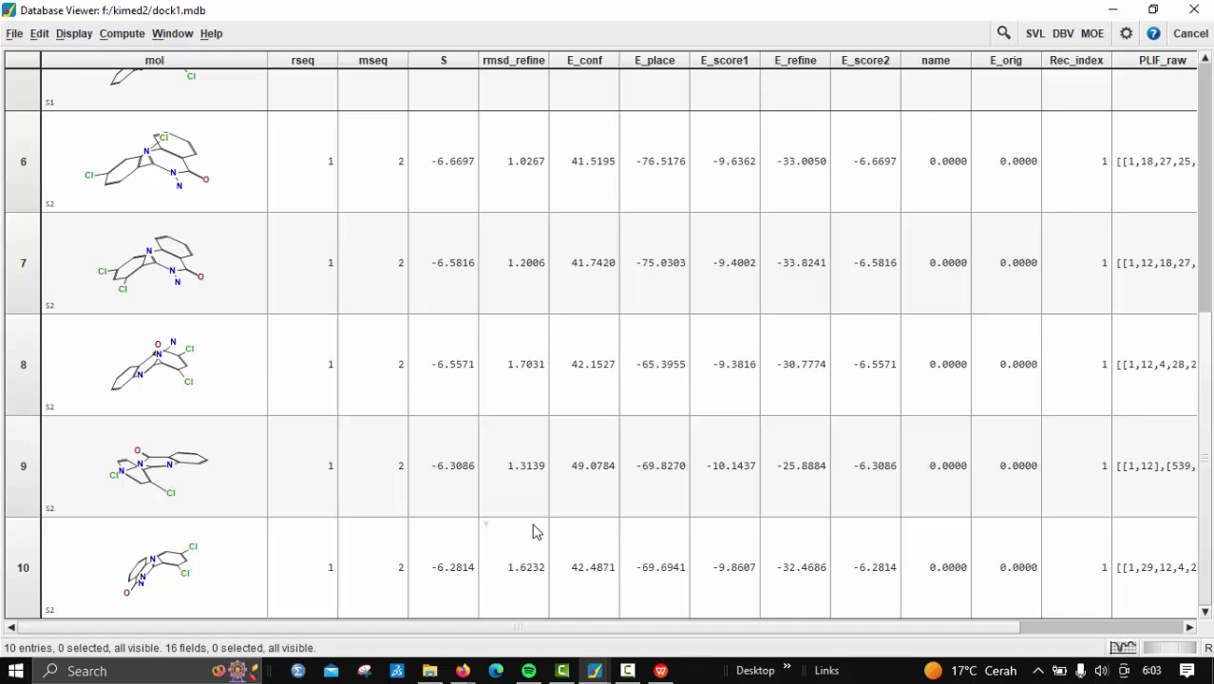
# - Restore the "dock1.mdb" viewer to a smaller window beside the receptor and close the SVL Commands window
pyautogui.click(1147, 17)
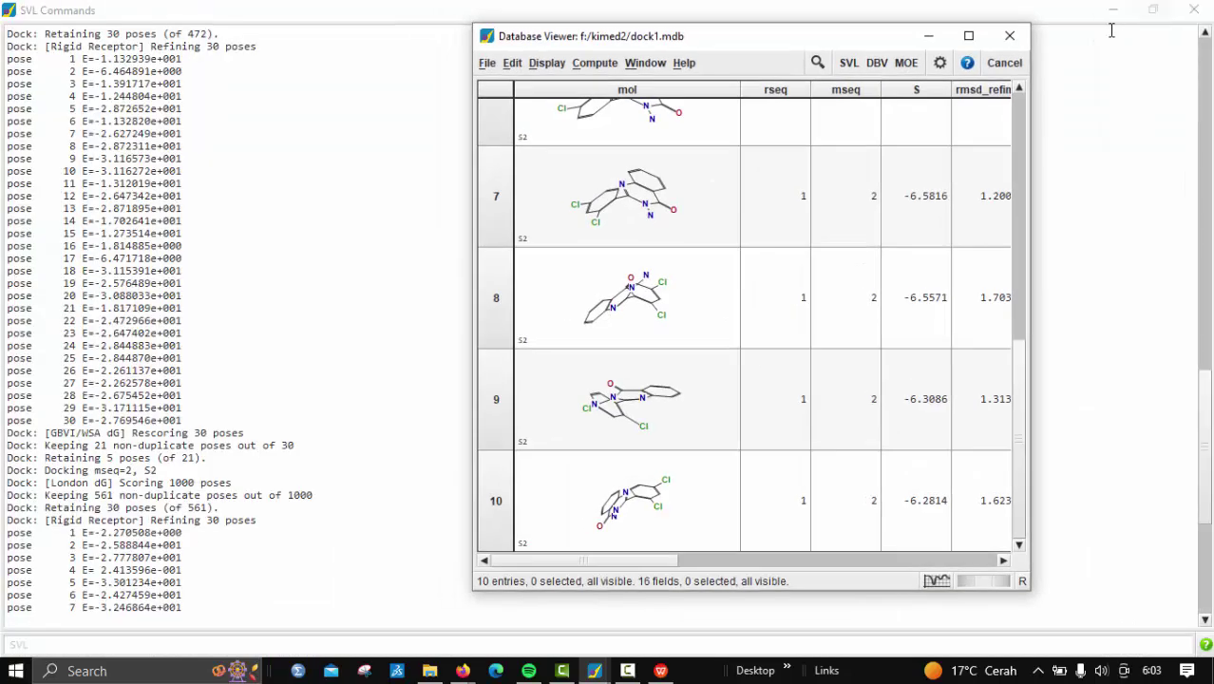
pyautogui.click(1197, 17)
pyautogui.click(1197, 17)
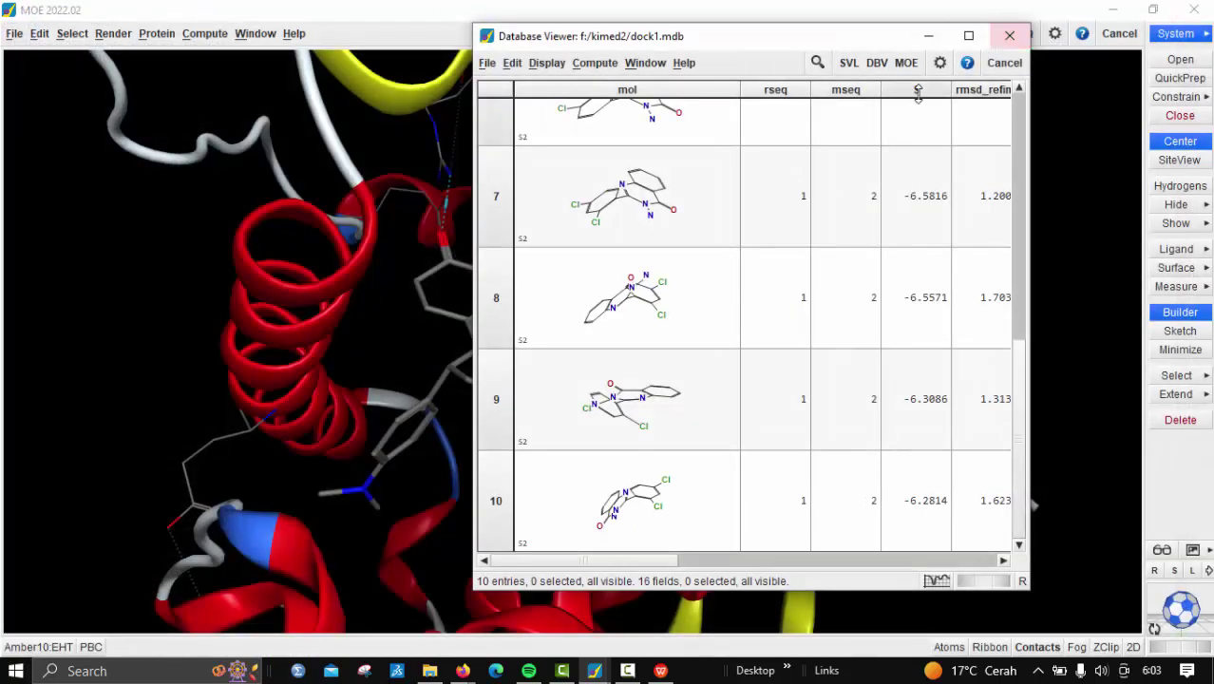
pyautogui.moveTo(779, 45); pyautogui.dragTo(914, 46)
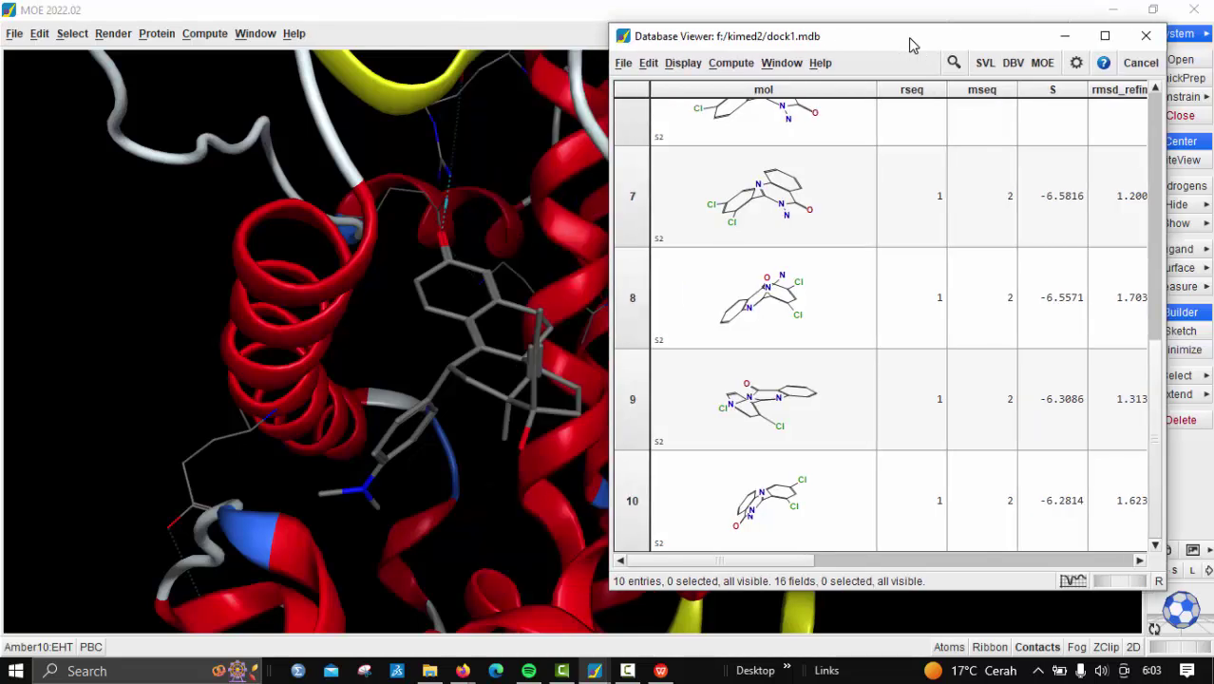
# - Reduce the row height in the "dock1.mdb" viewer and open the database in the Browse window at entry 1
pyautogui.scroll(5, 435, 277)
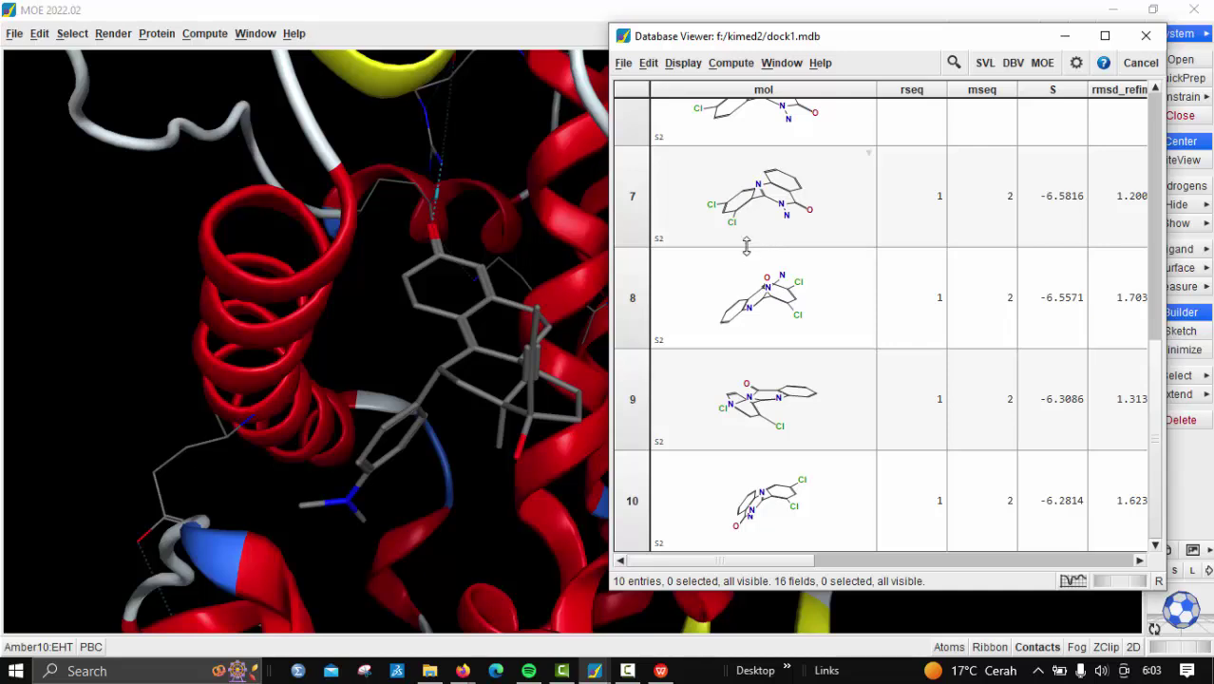
pyautogui.moveTo(743, 245); pyautogui.dragTo(747, 197)
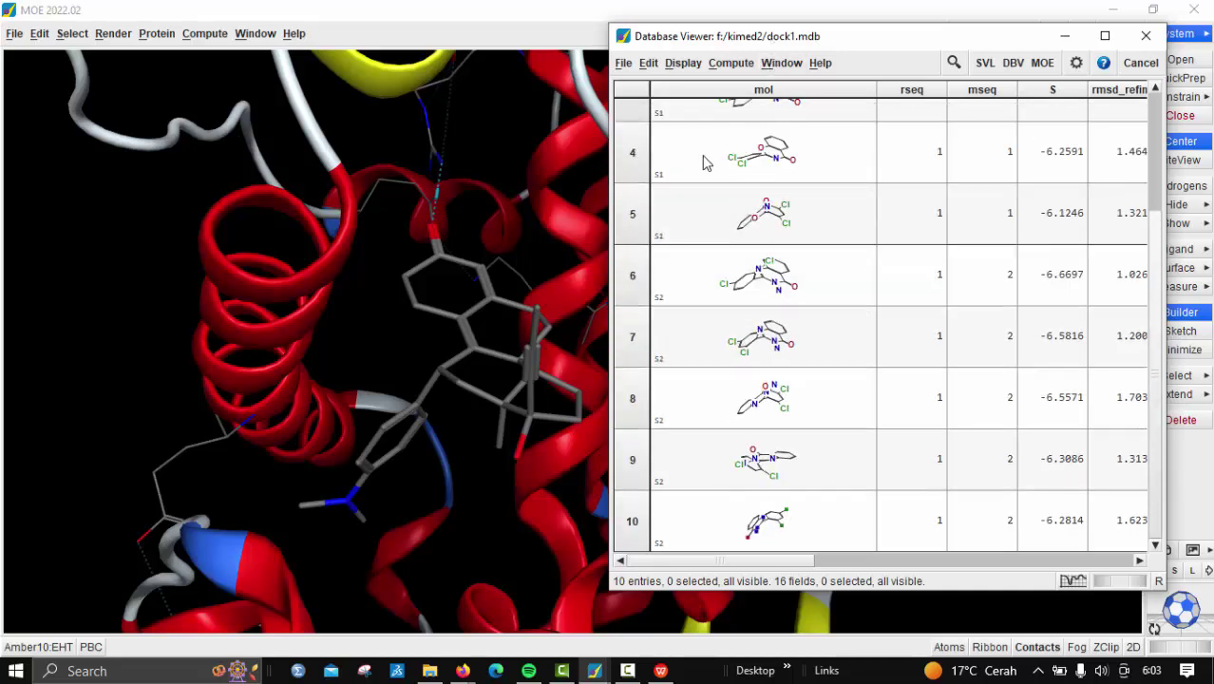
pyautogui.scroll(3, 705, 164)
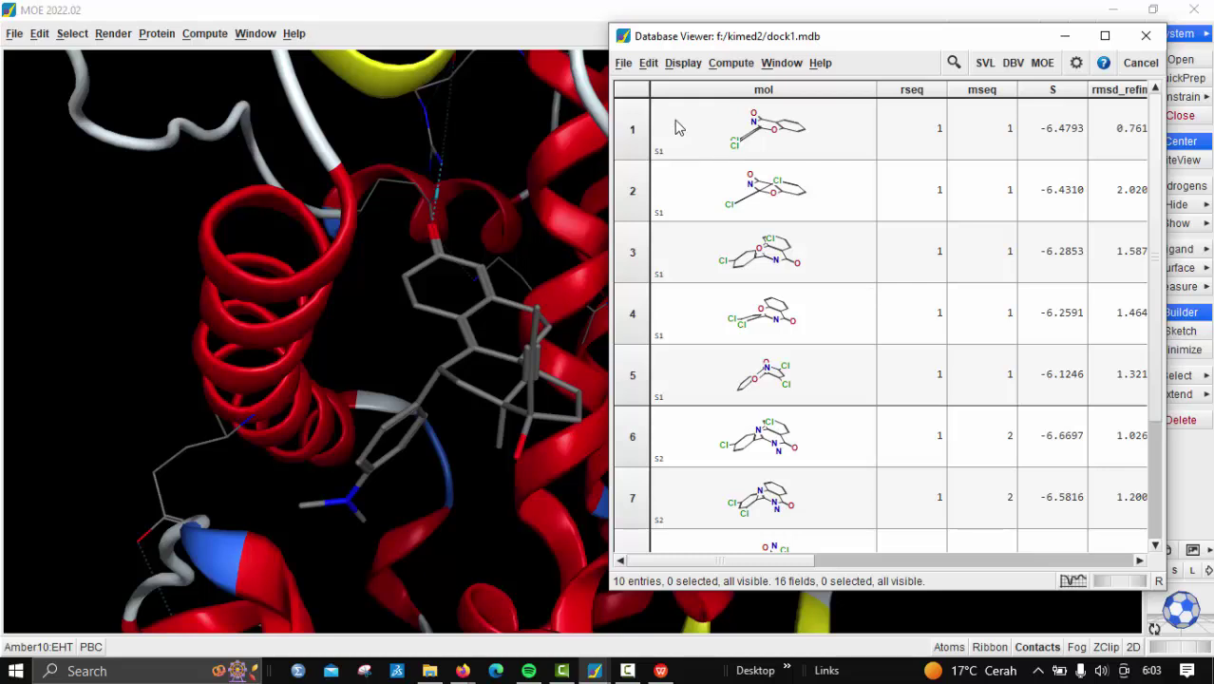
pyautogui.click(624, 65)
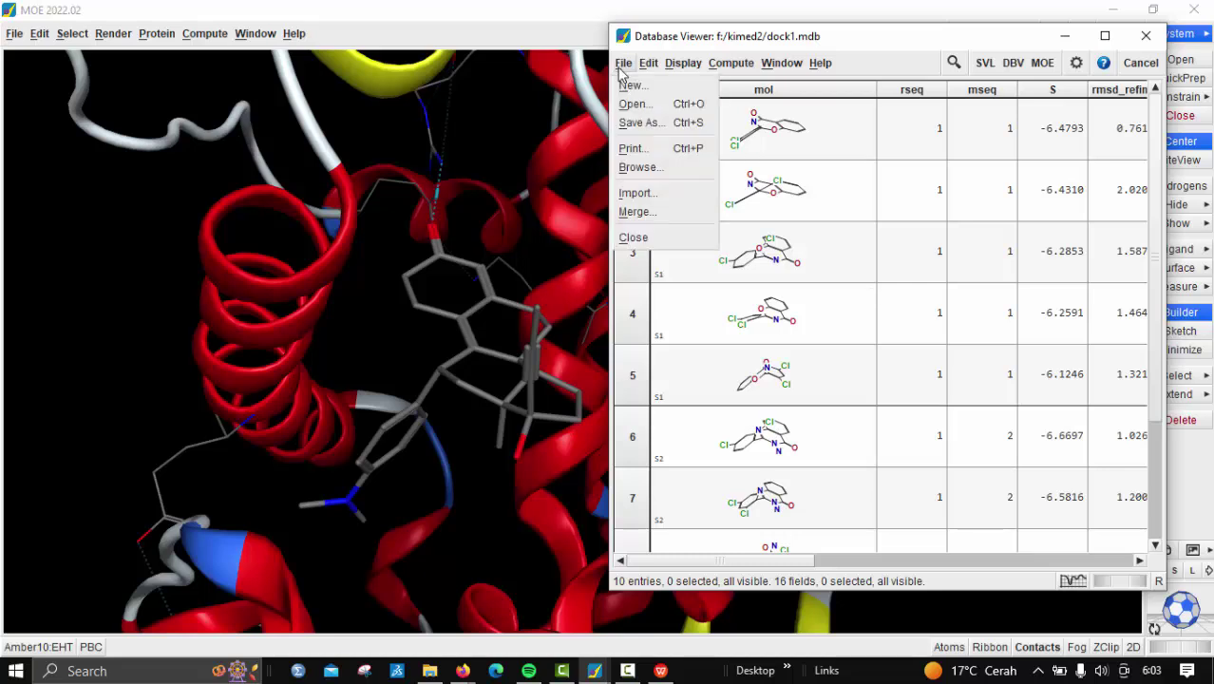
pyautogui.click(639, 168)
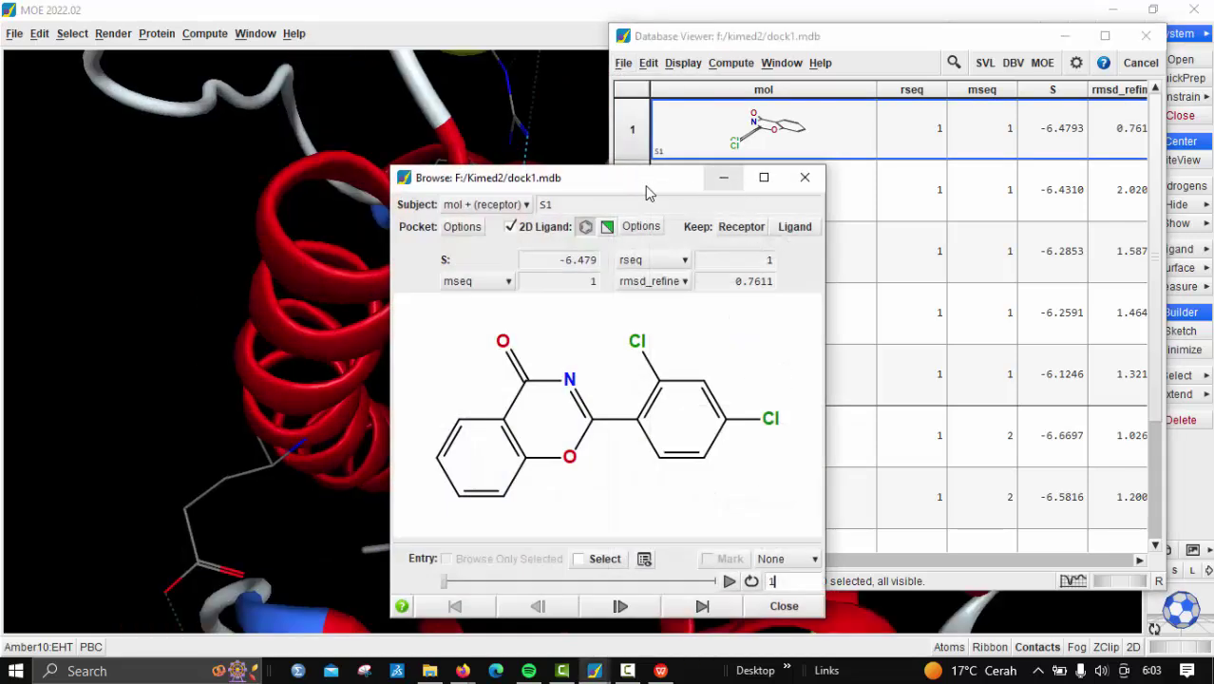
# - Play through the "dock1.mdb" entries automatically in the Browse window, then view all score fields in the maximized database viewer
pyautogui.moveTo(643, 176); pyautogui.dragTo(502, 93)
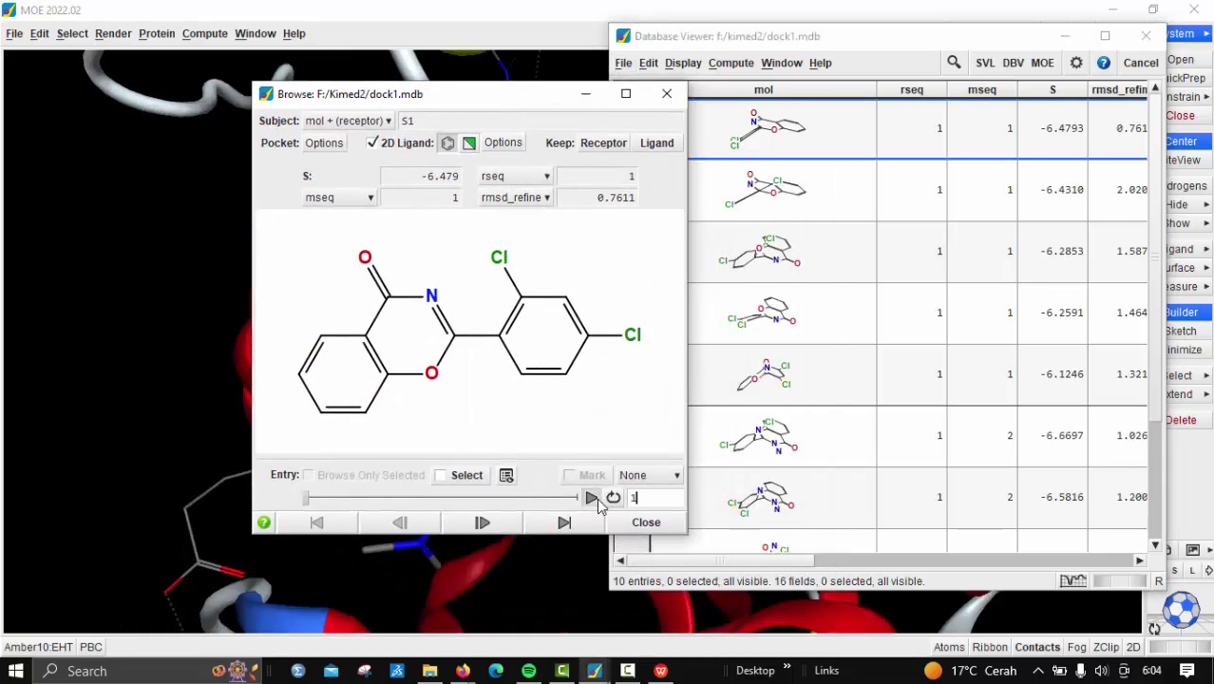
pyautogui.click(591, 497)
pyautogui.click(626, 94)
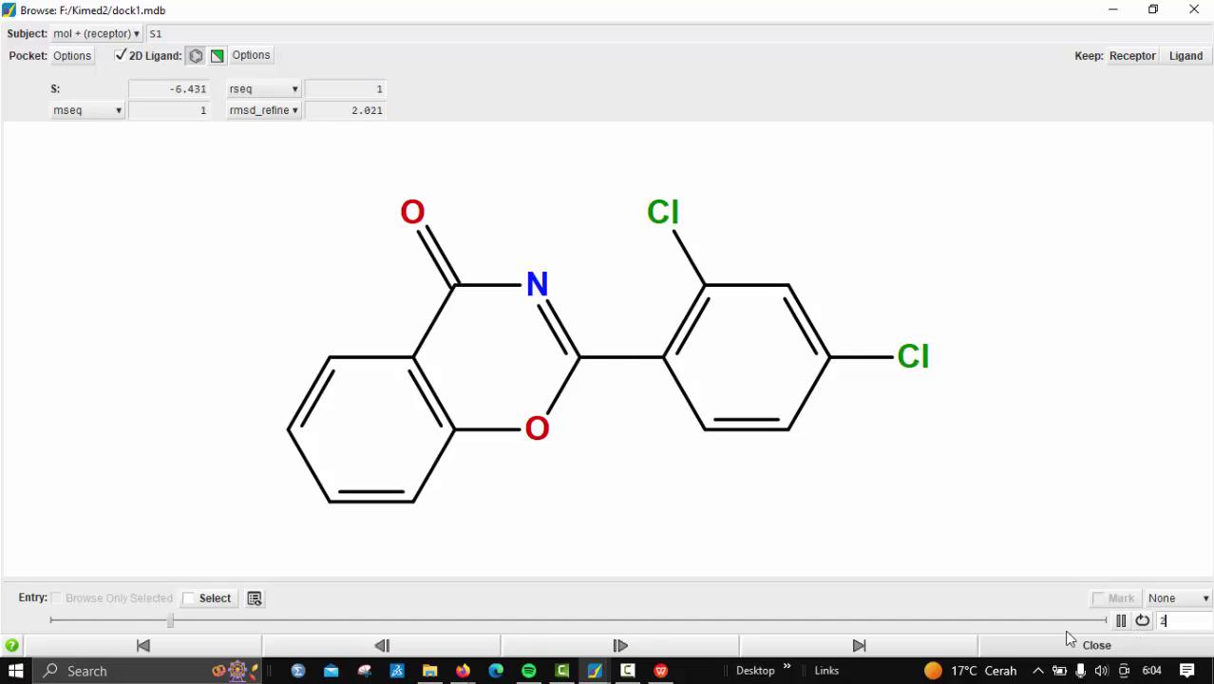
pyautogui.click(1112, 11)
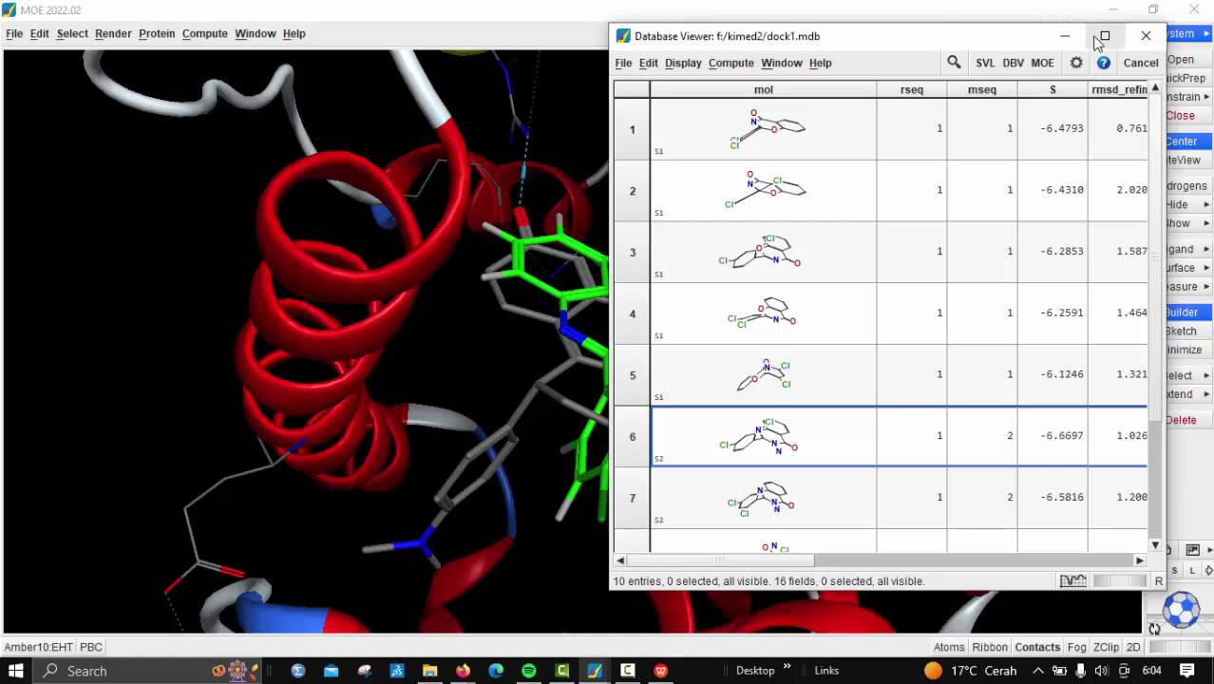
pyautogui.click(1105, 35)
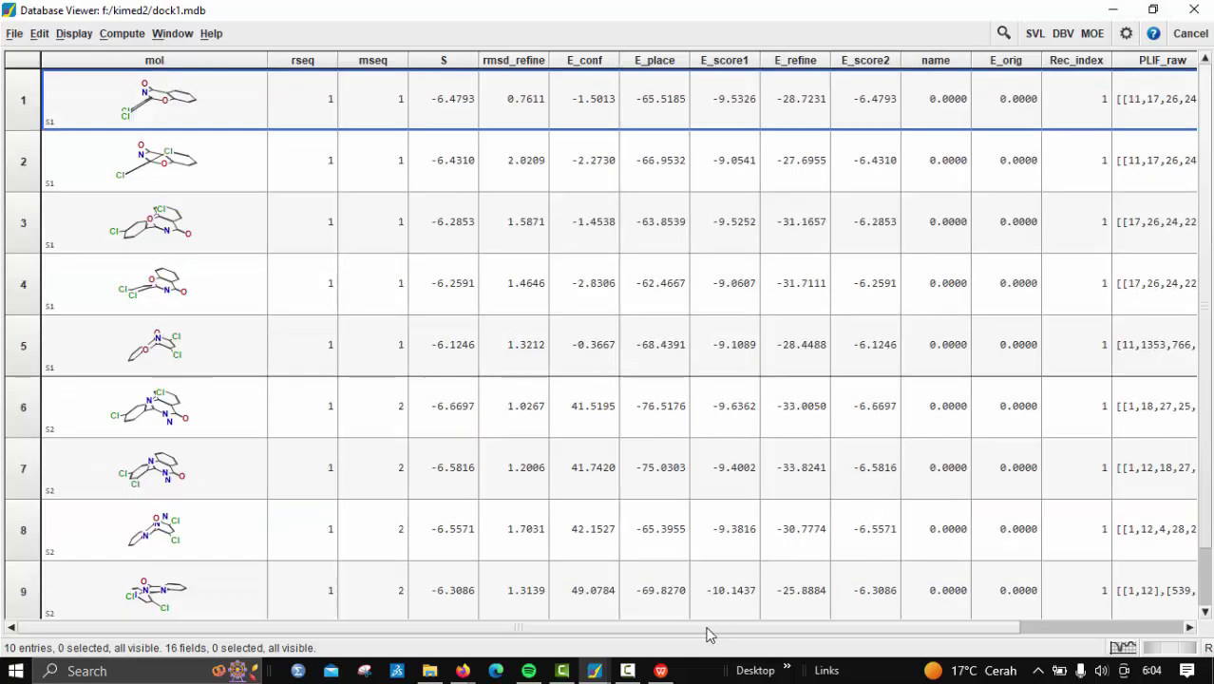
# - Review the S and rmsd_refine values of the S1 and S2 poses playing in the Browse window, then return to the "dock1.mdb" table
pyautogui.moveTo(595, 669)
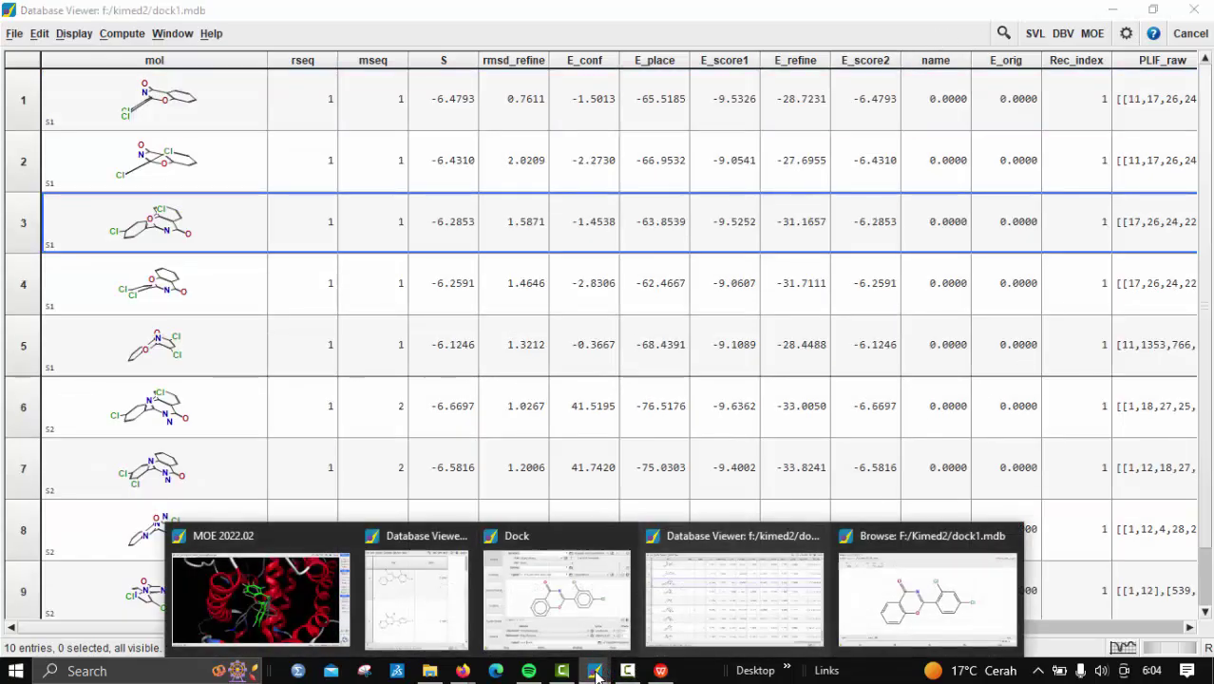
pyautogui.click(637, 616)
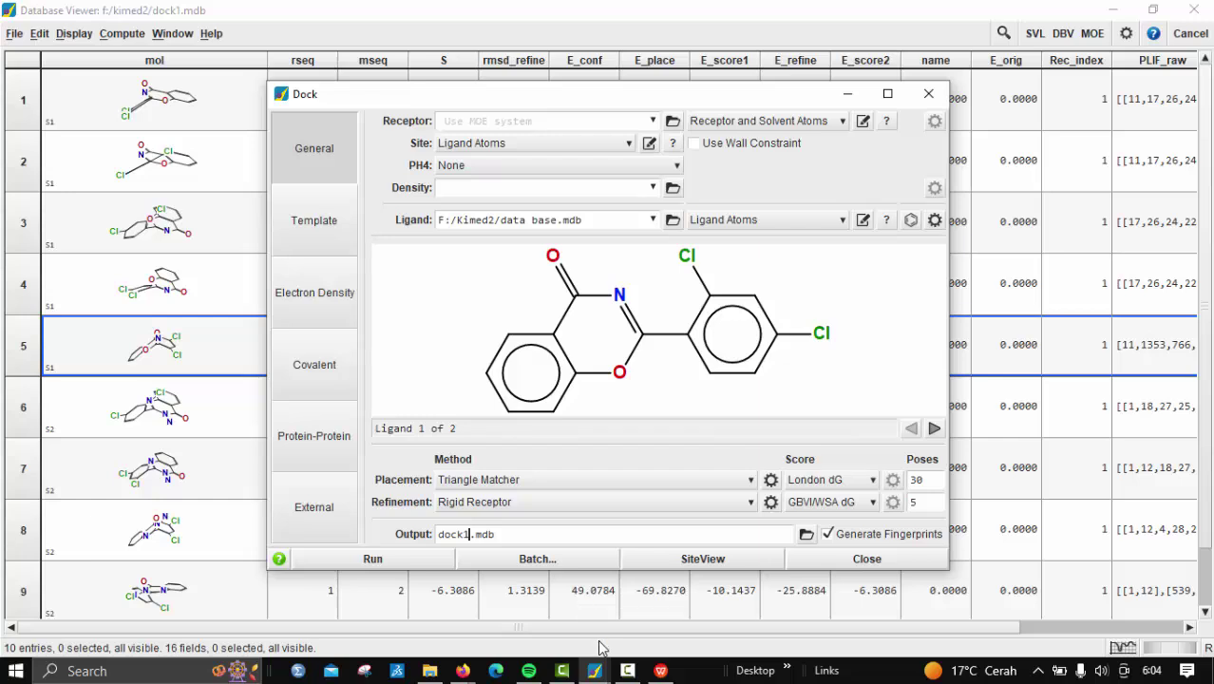
pyautogui.click(847, 94)
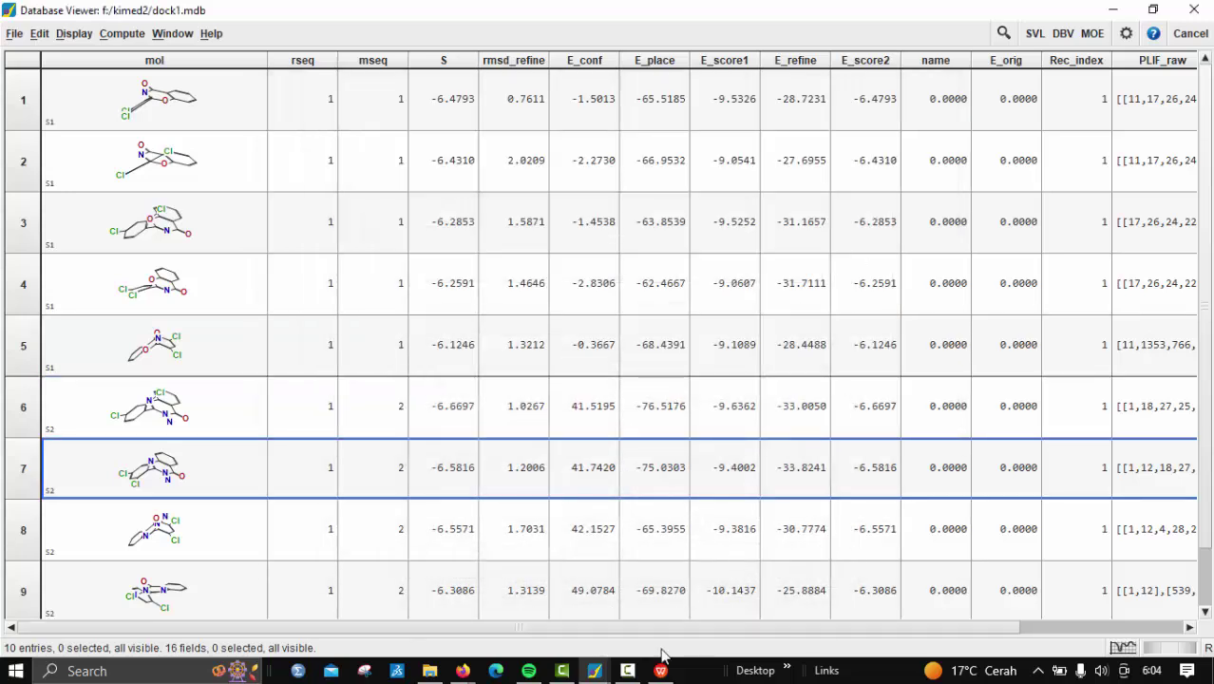
pyautogui.moveTo(595, 669)
pyautogui.click(898, 619)
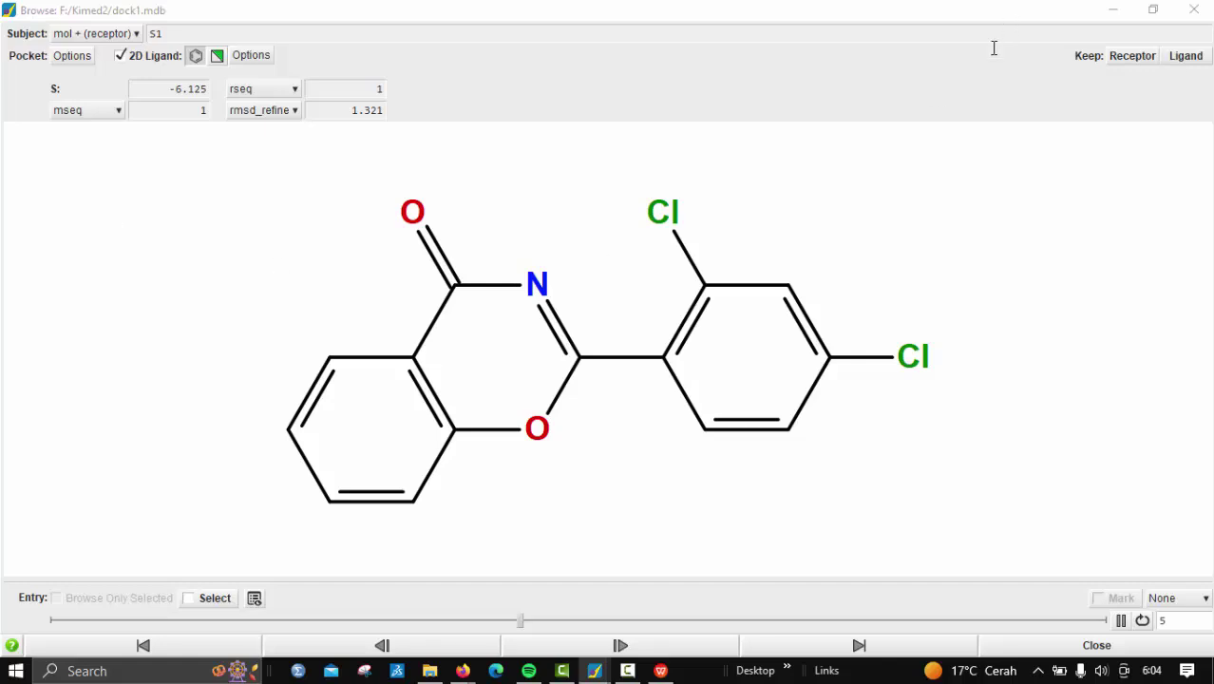
pyautogui.click(633, 673)
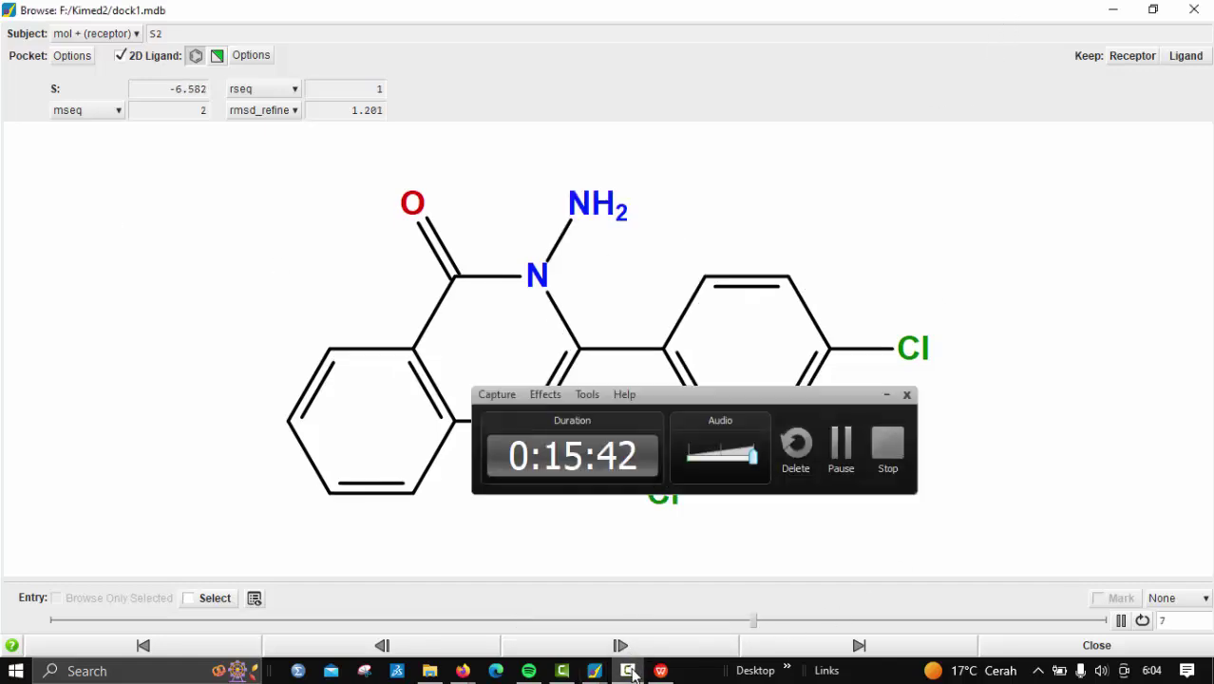
pyautogui.click(630, 675)
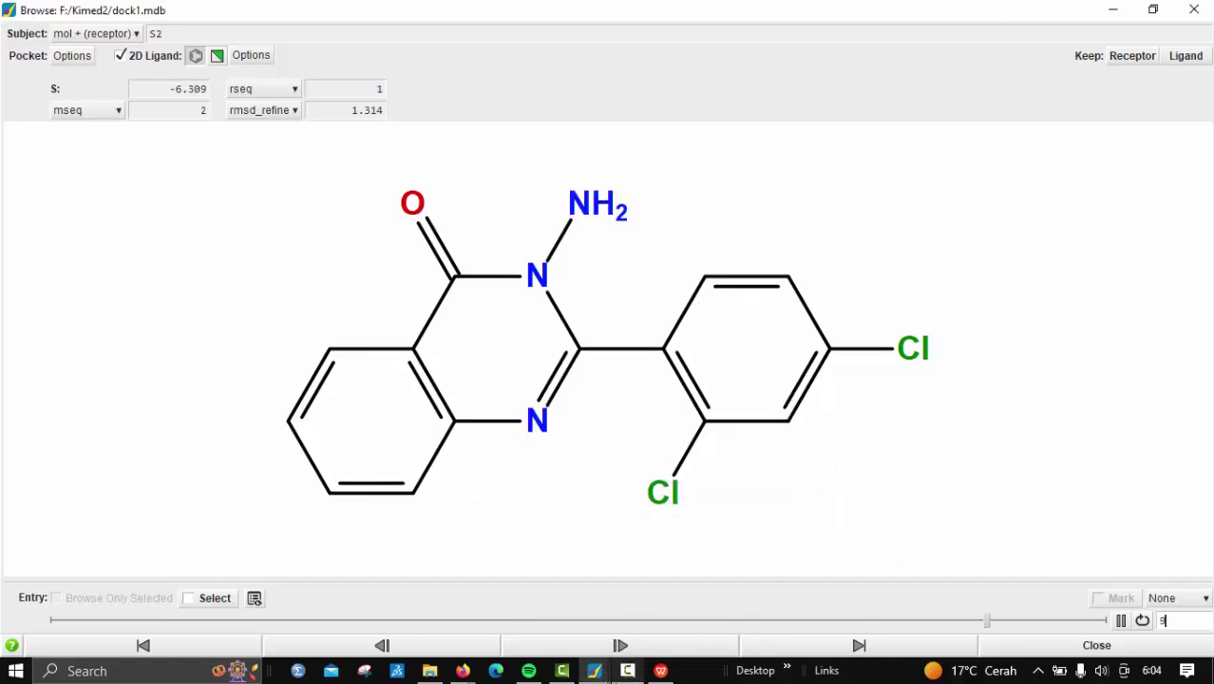
pyautogui.moveTo(595, 671)
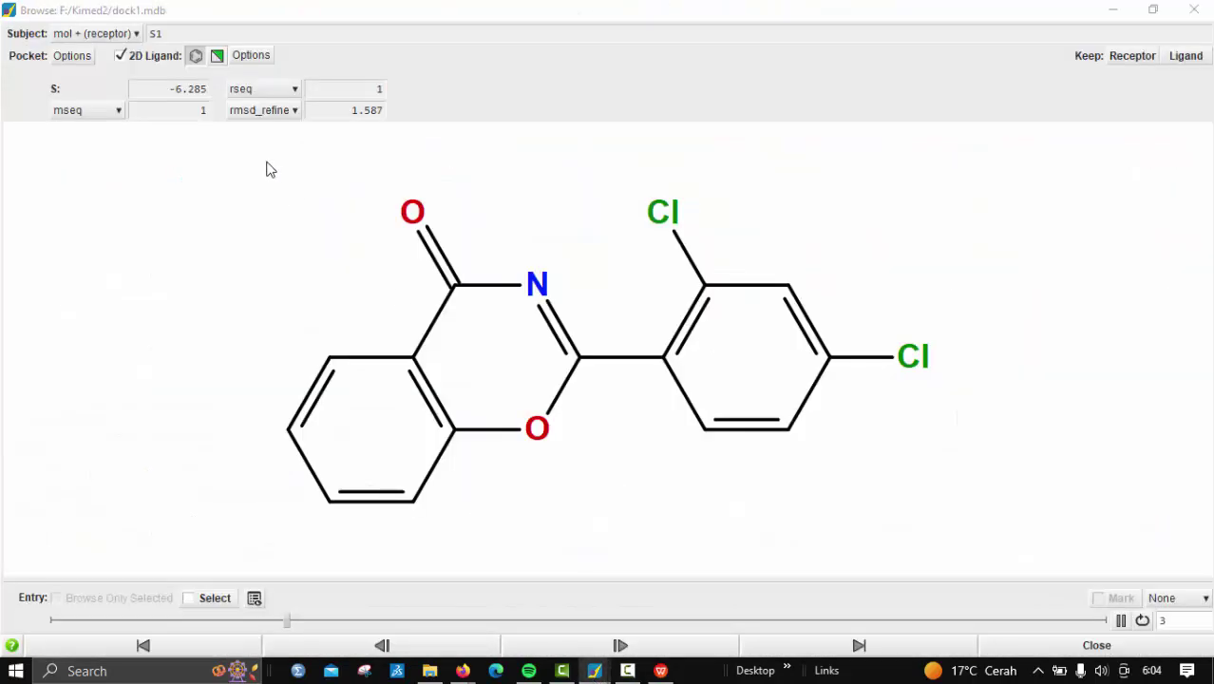
pyautogui.click(1113, 10)
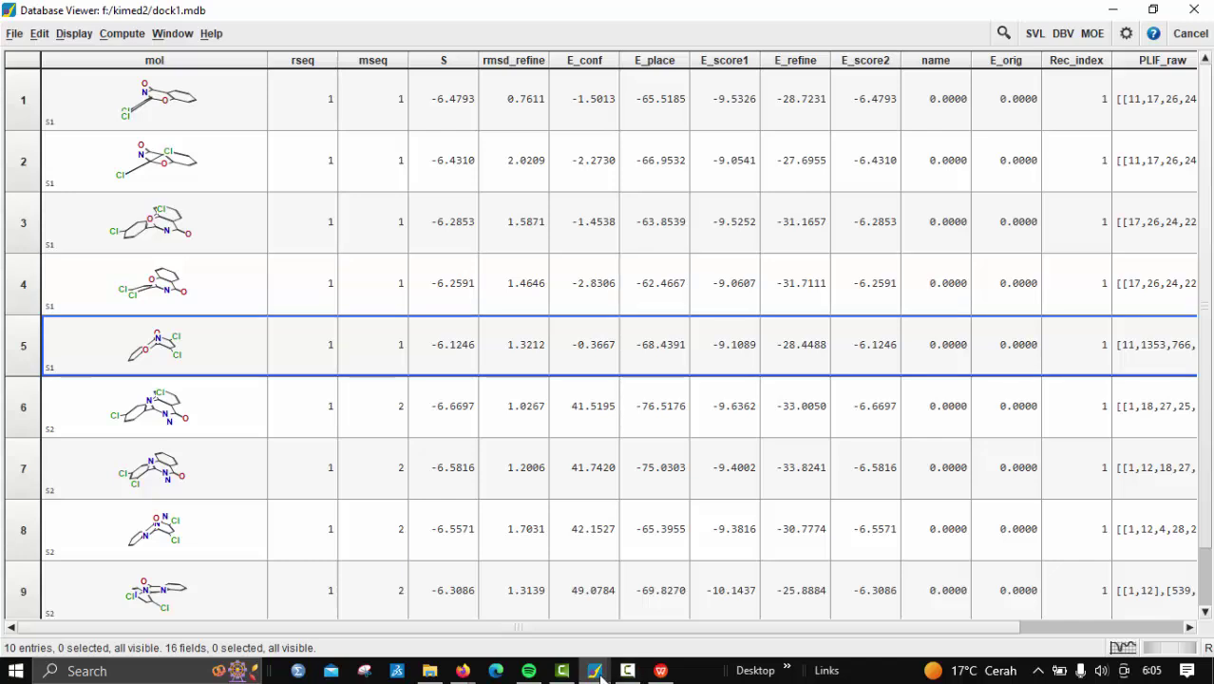
# - Stop the automatic pose playback in the Browse window and return to entry 1
pyautogui.moveTo(594, 672)
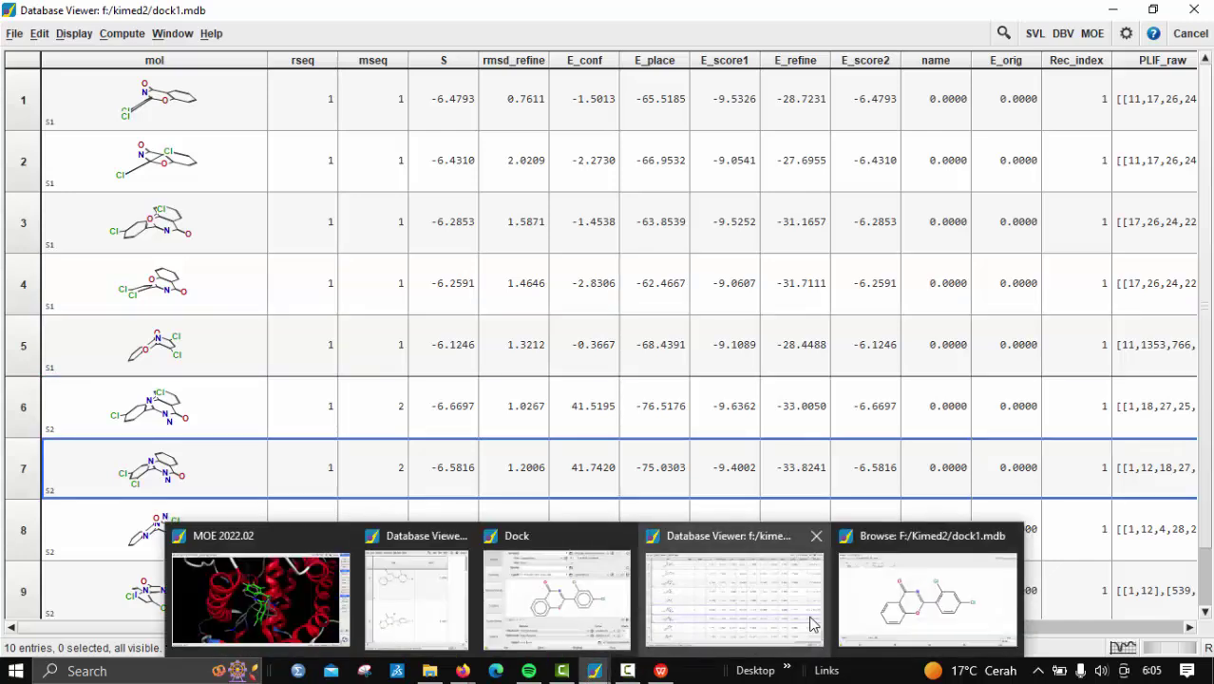
pyautogui.click(936, 609)
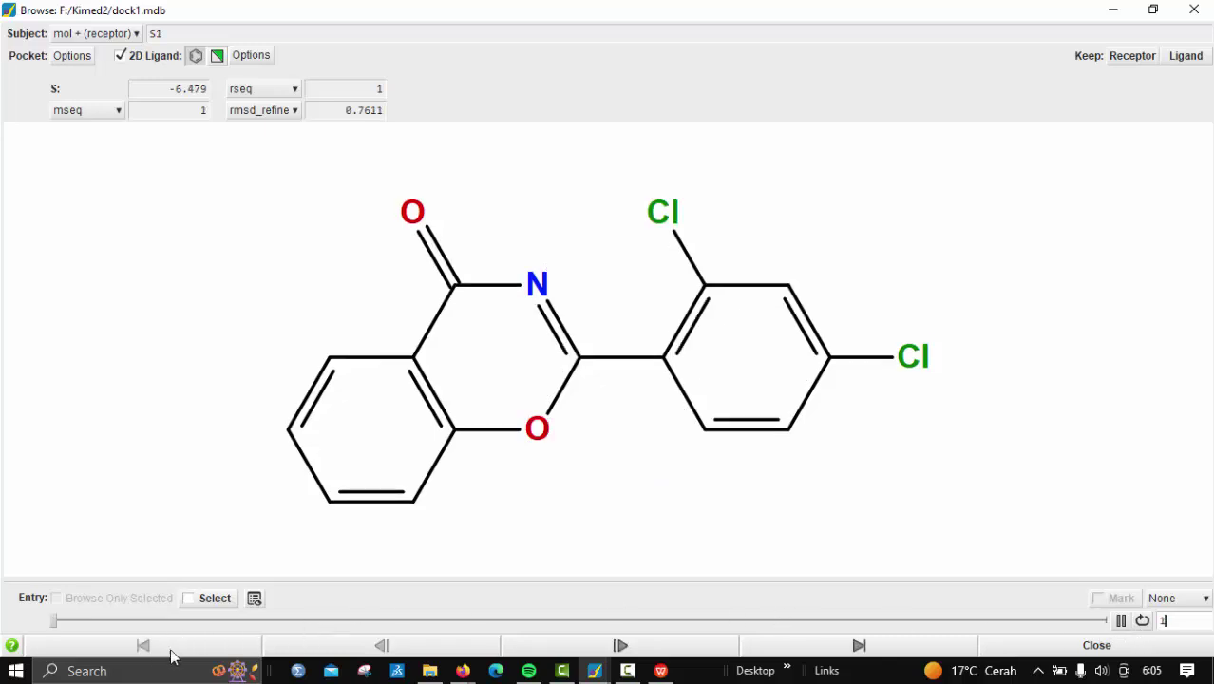
pyautogui.click(1121, 621)
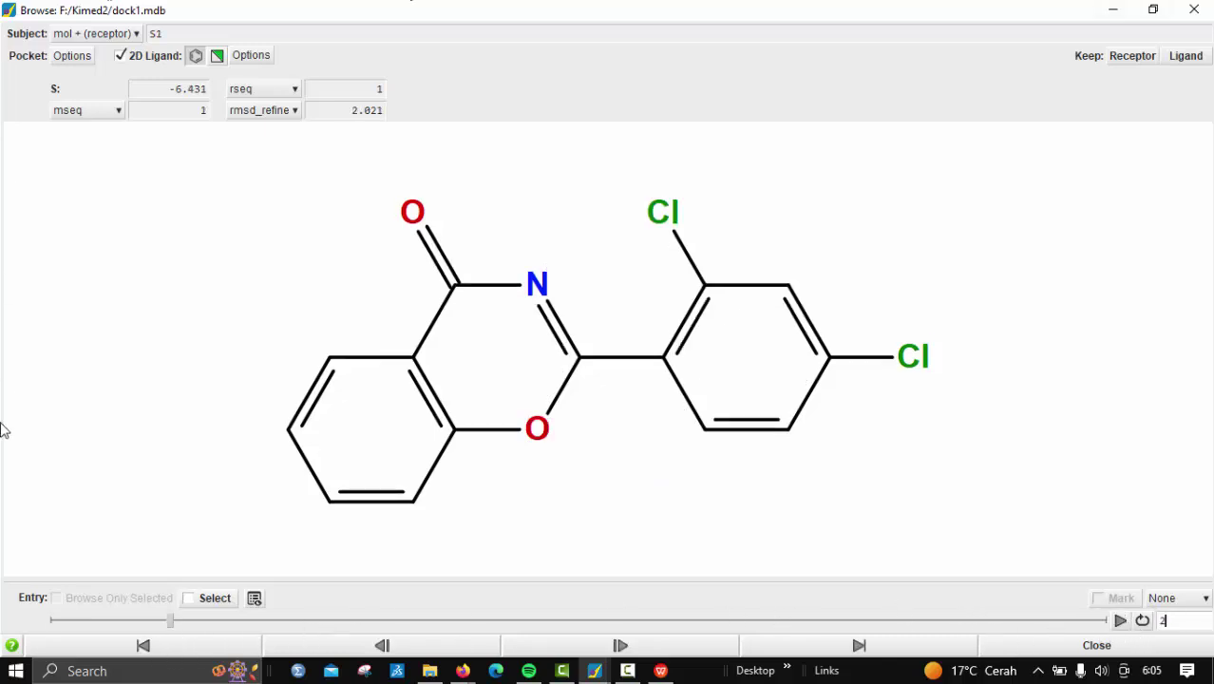
pyautogui.click(144, 645)
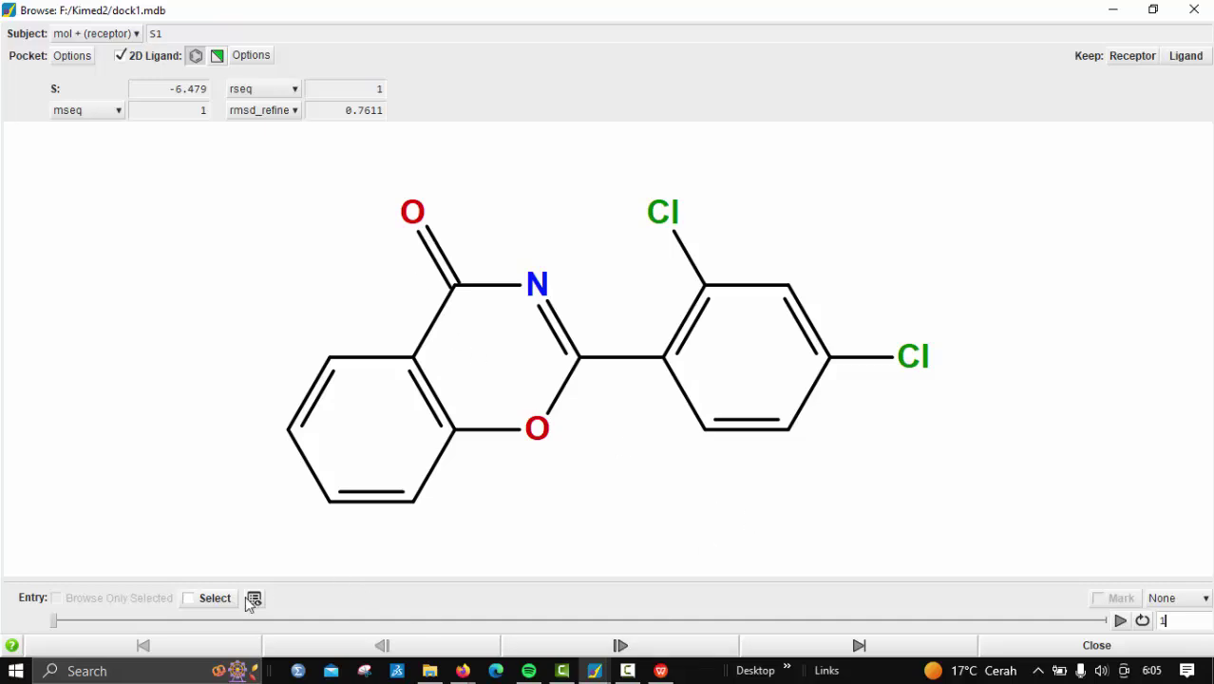
# - Select entry 1 and keep its ligand, then restore the Browse window and minimize the "dock1.mdb" viewer to expose the receptor
pyautogui.click(197, 602)
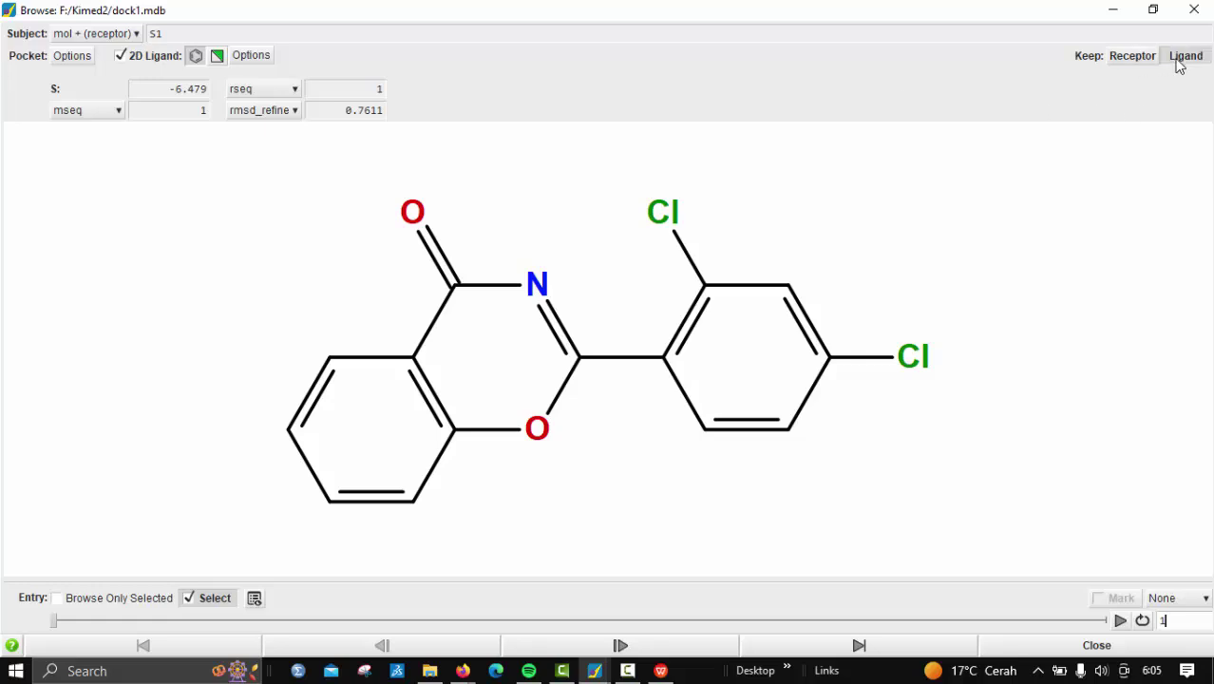
pyautogui.click(1154, 11)
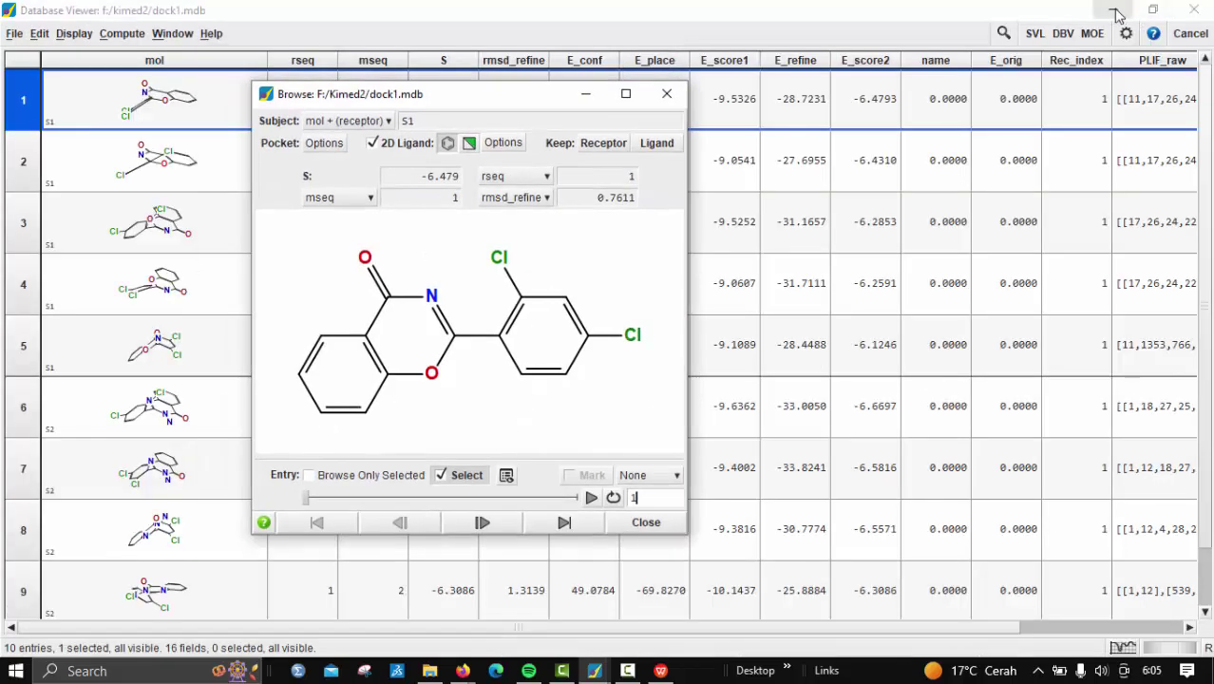
pyautogui.click(1112, 9)
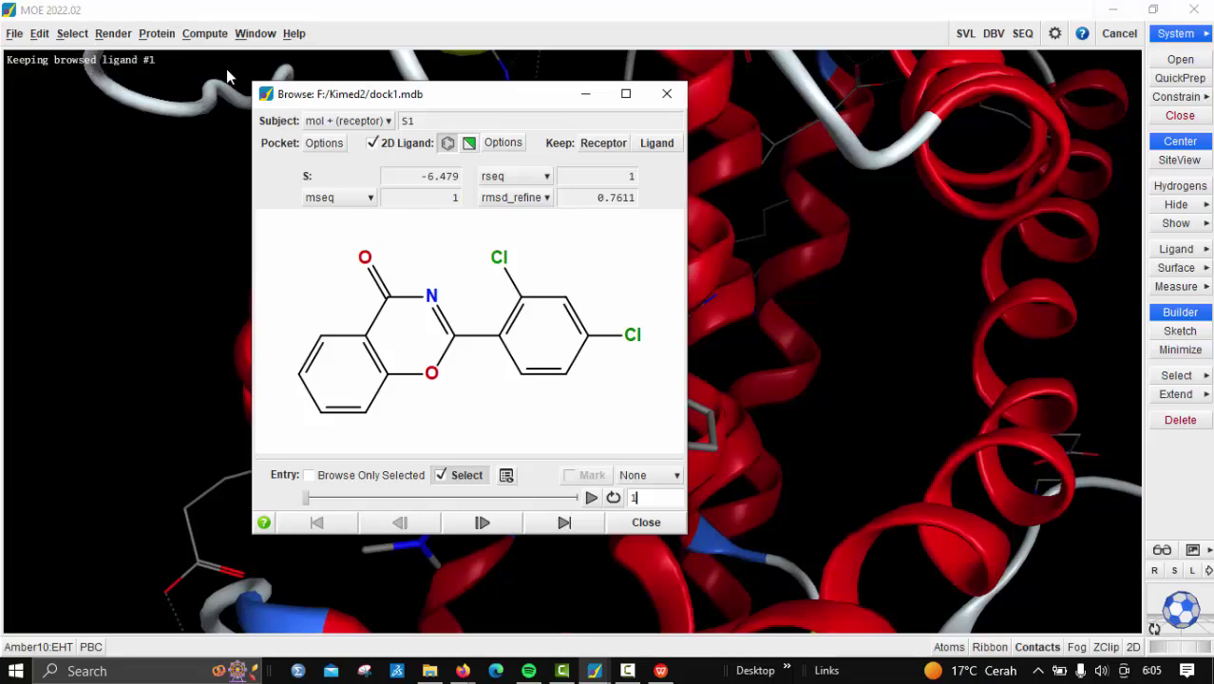
# - Examine how the docked S1 pose of entry 1 overlaps the native ligand in the receptor pocket, with the Browse window out of the way
pyautogui.moveTo(304, 104); pyautogui.dragTo(759, 95)
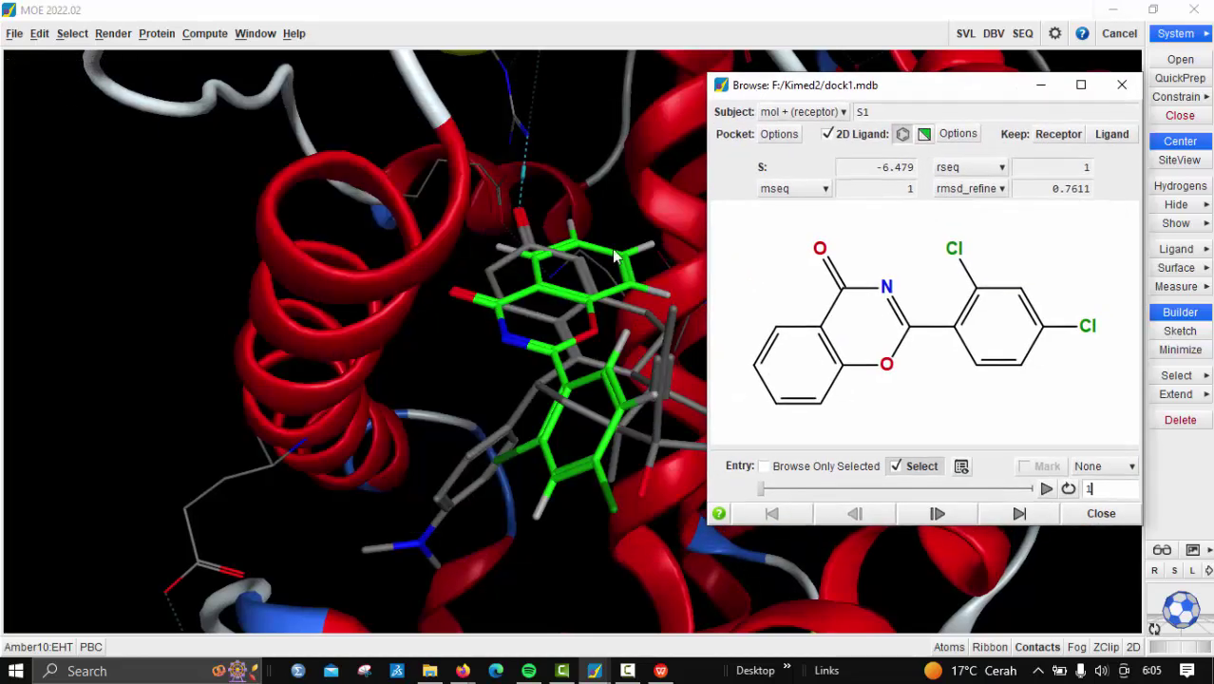
pyautogui.moveTo(589, 334); pyautogui.dragTo(589, 319)
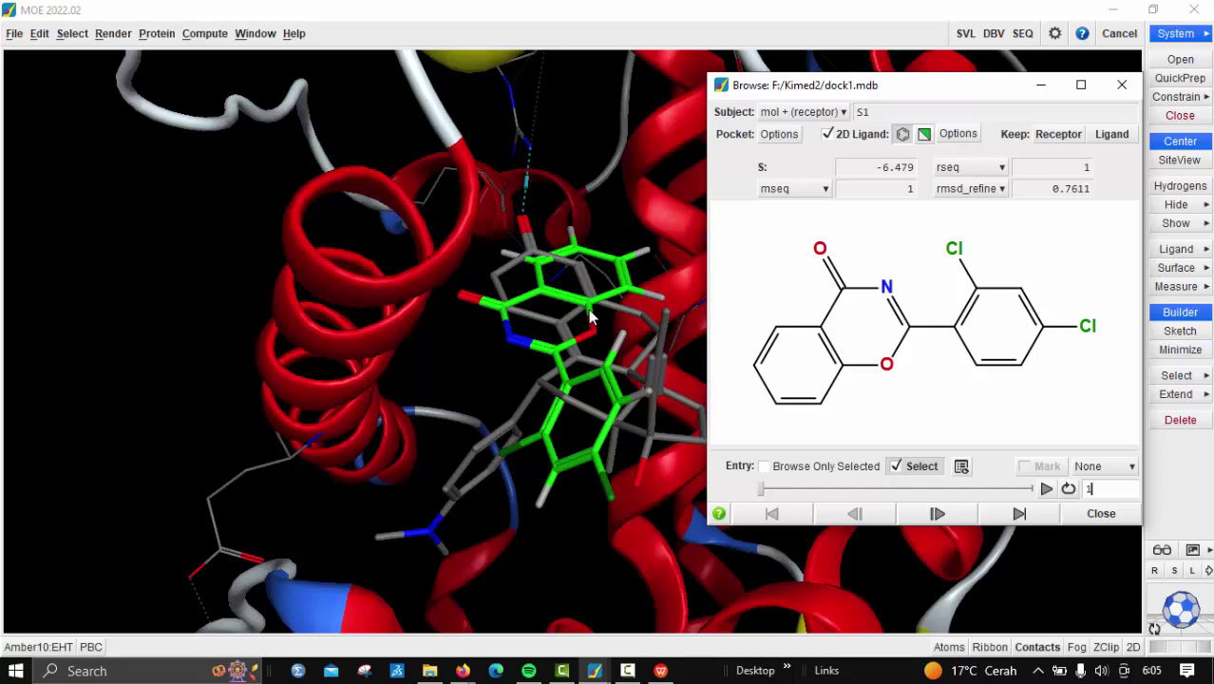
pyautogui.moveTo(981, 89); pyautogui.dragTo(1068, 69)
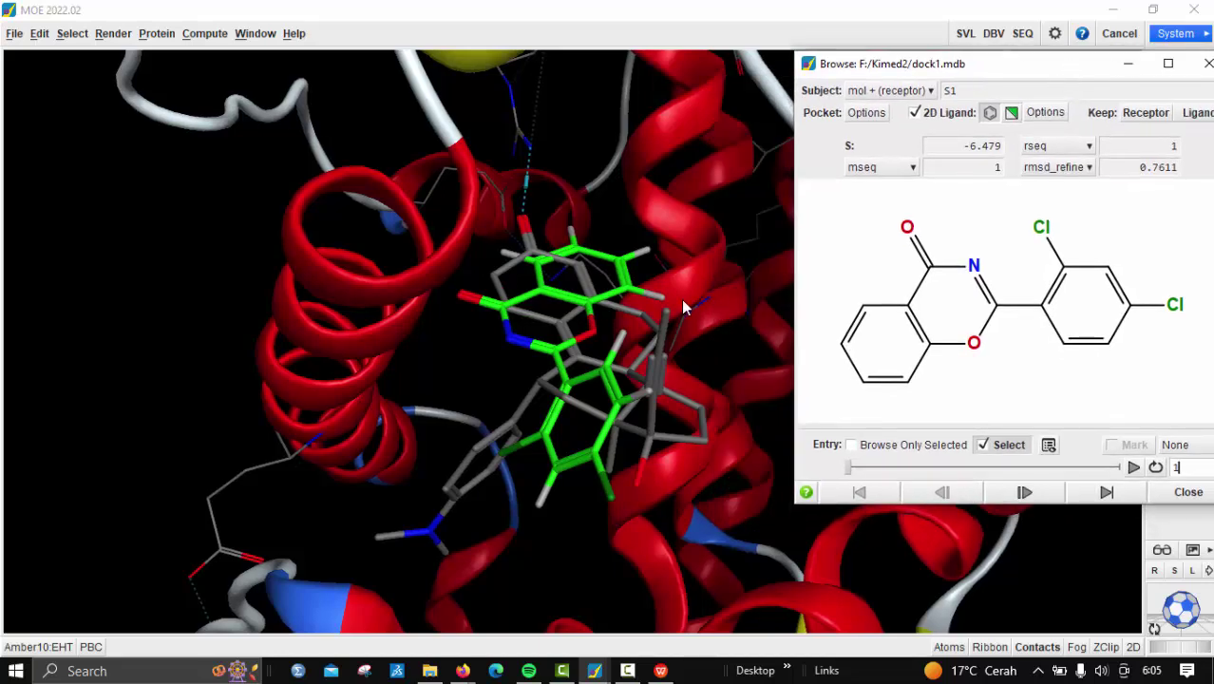
pyautogui.scroll(5, 681, 300)
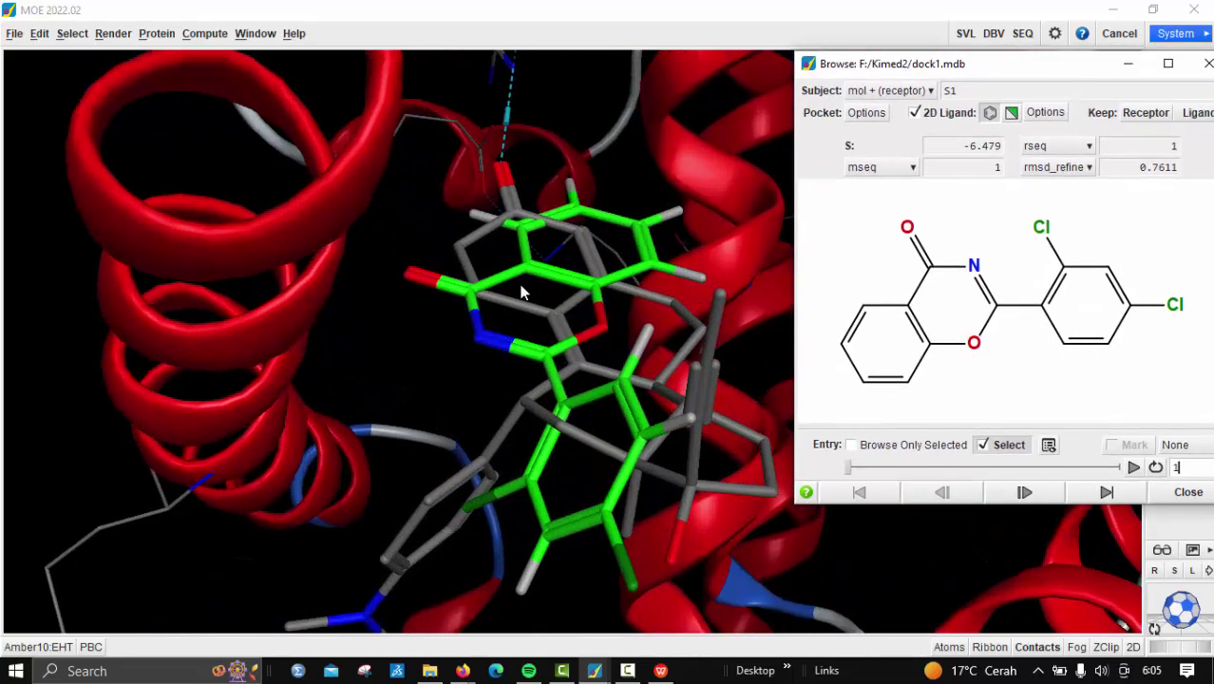
pyautogui.moveTo(997, 68); pyautogui.dragTo(876, 59)
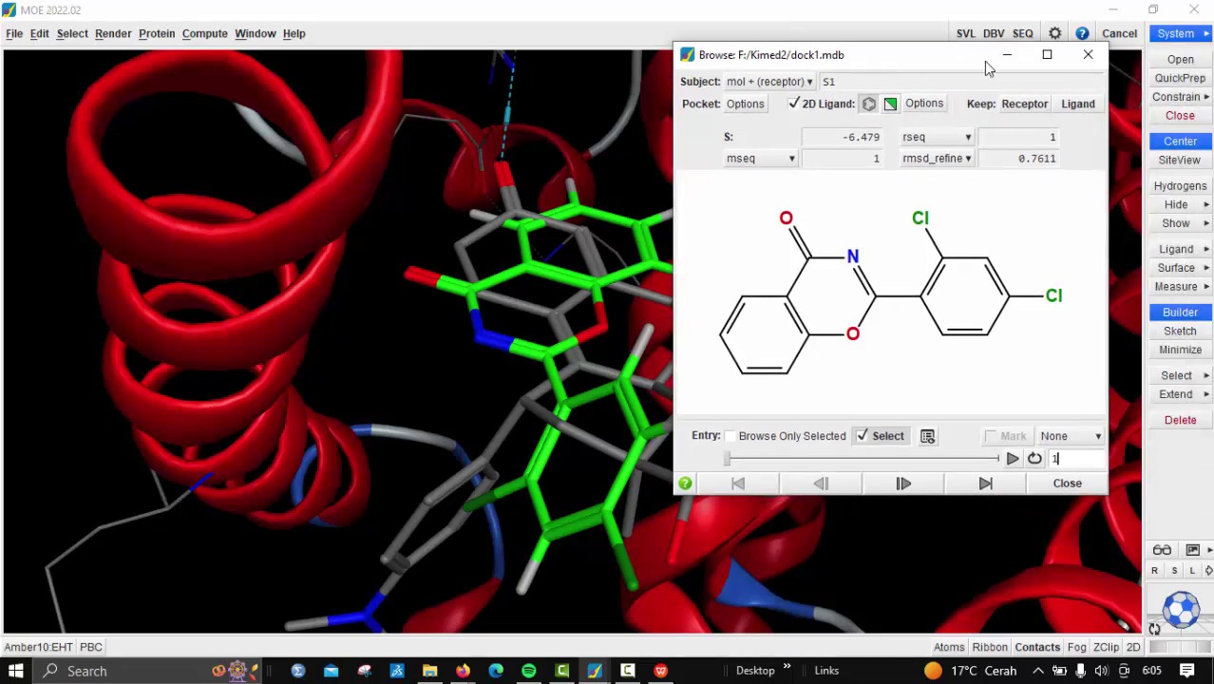
pyautogui.click(1007, 54)
pyautogui.scroll(4, 704, 307)
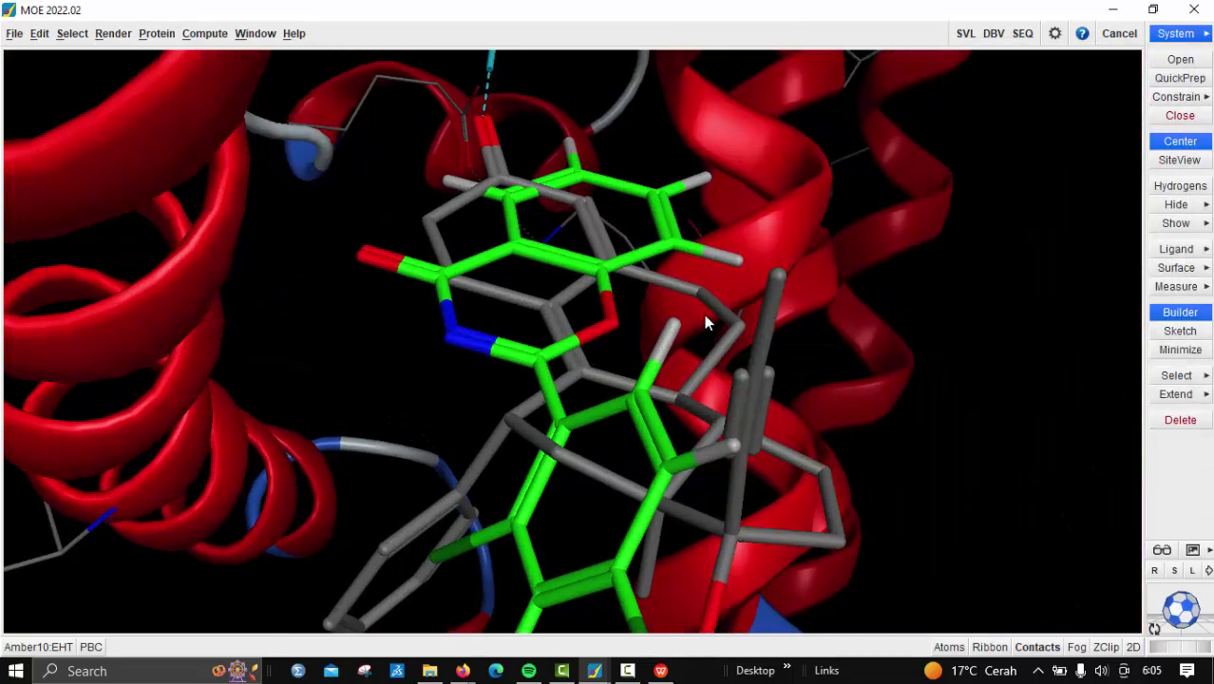
pyautogui.scroll(-8, 705, 316)
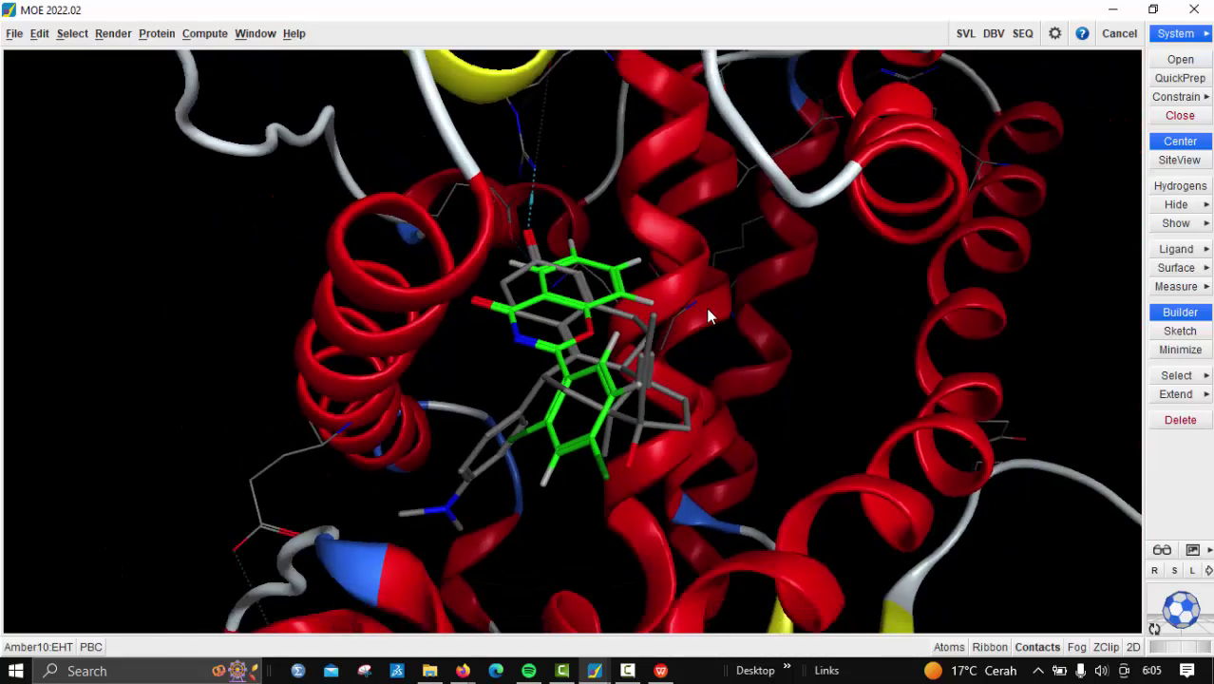
pyautogui.scroll(5, 707, 309)
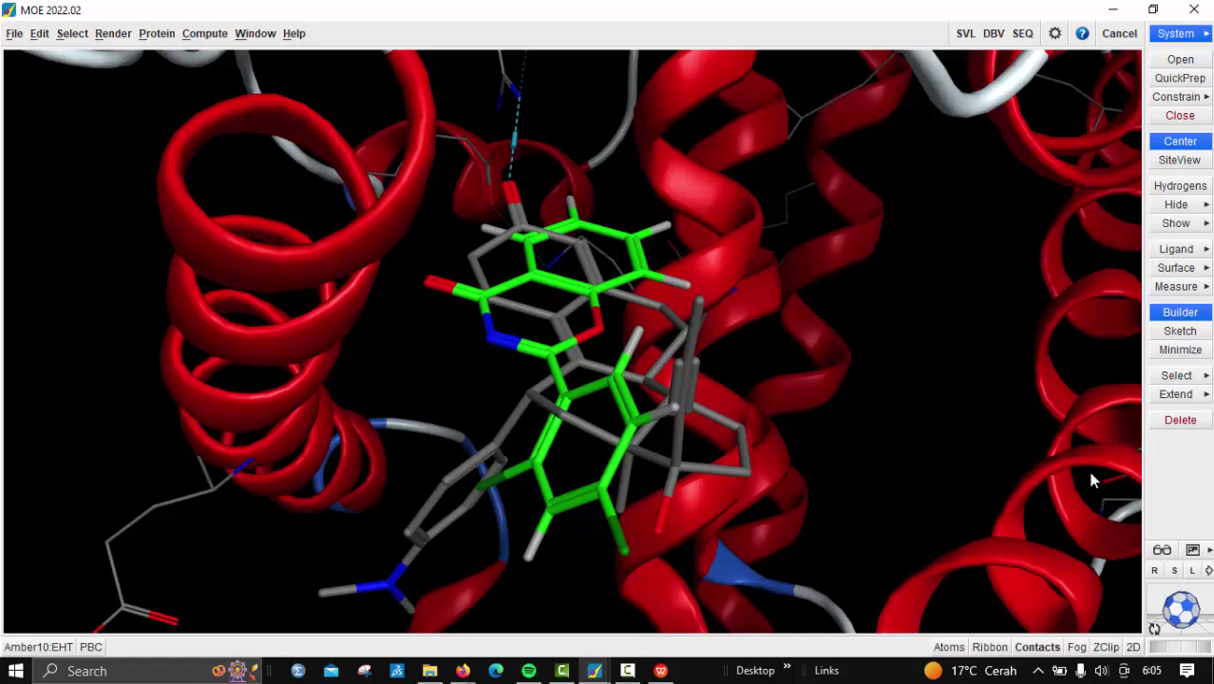
# - Generate the Ligand Interactions diagram for the 2W8Y complex and view it in a maximized window
pyautogui.click(207, 36)
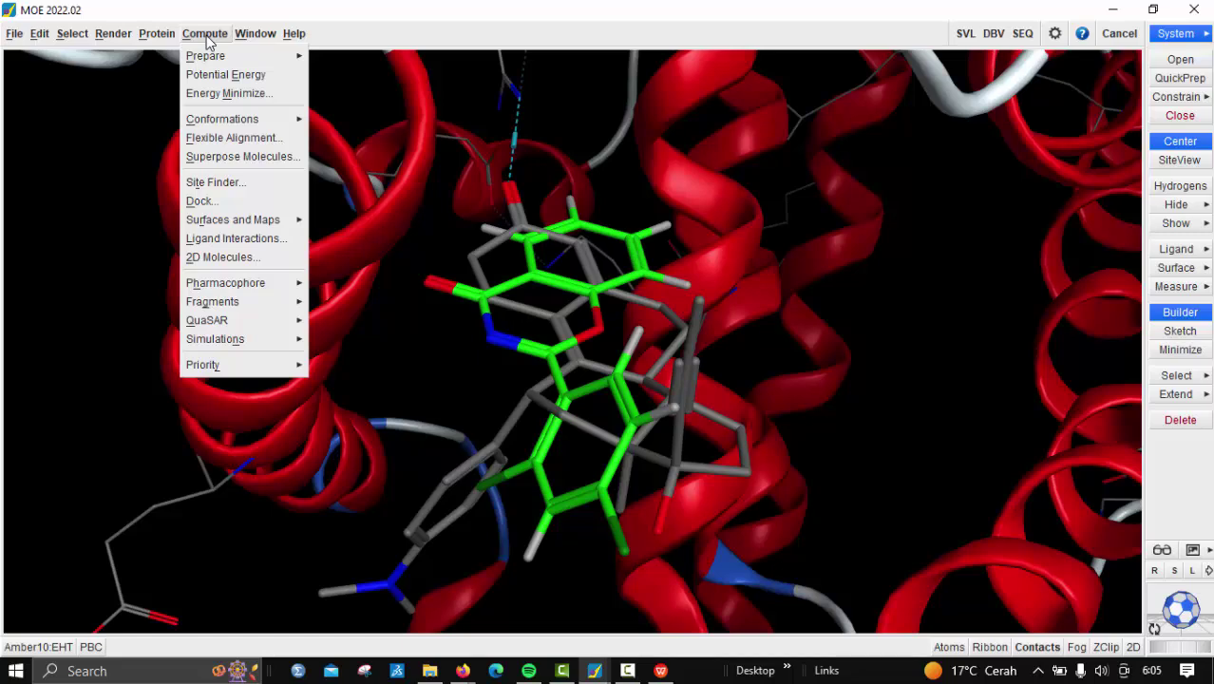
pyautogui.click(228, 240)
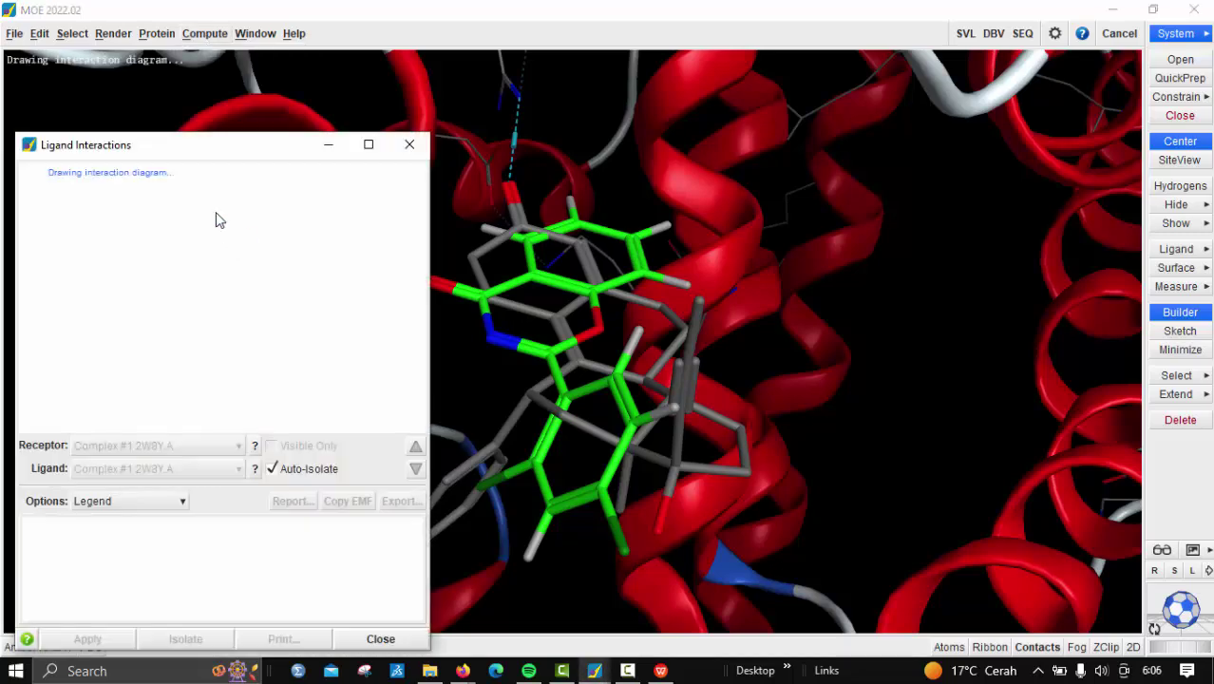
pyautogui.moveTo(175, 147)
pyautogui.mouseDown()
pyautogui.moveTo(246, 130)
pyautogui.moveTo(211, 34)
pyautogui.moveTo(203, 44)
pyautogui.mouseUp()
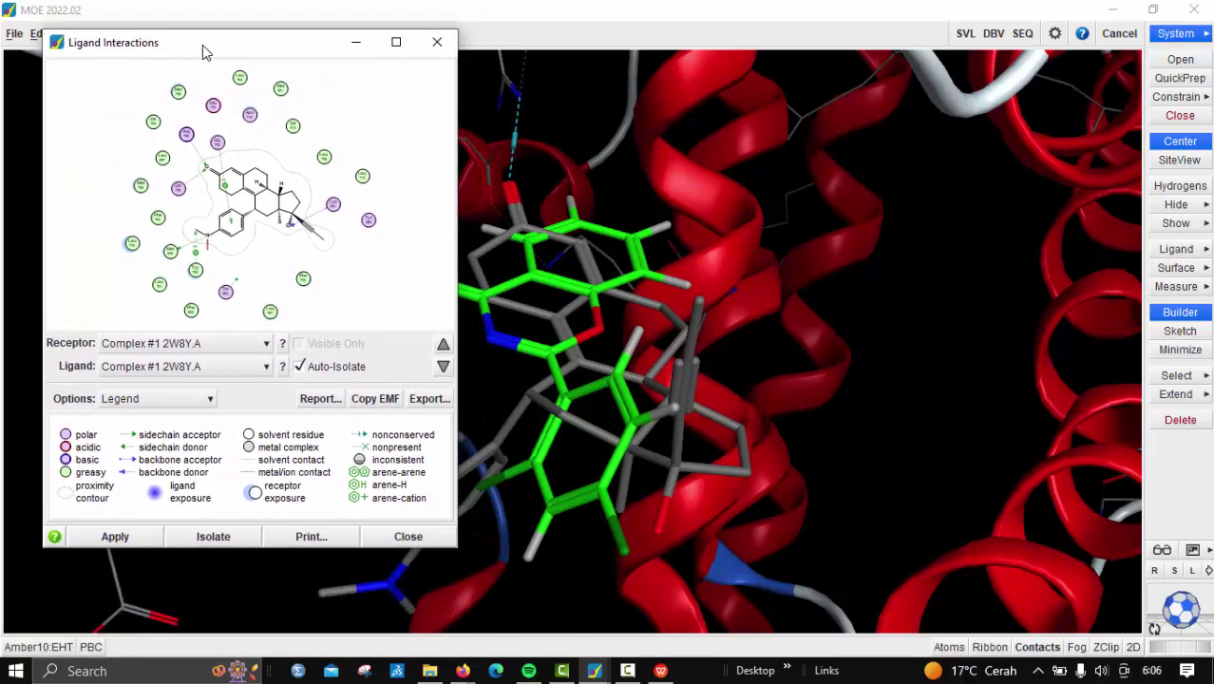
pyautogui.doubleClick(399, 44)
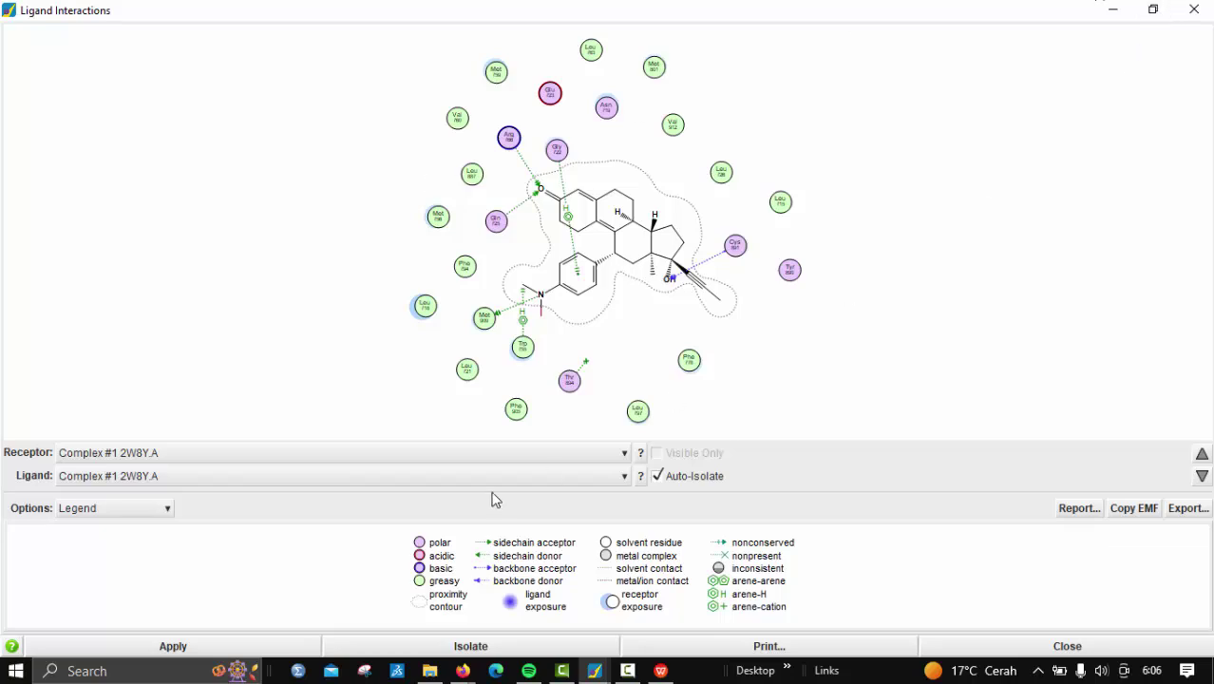
pyautogui.click(352, 454)
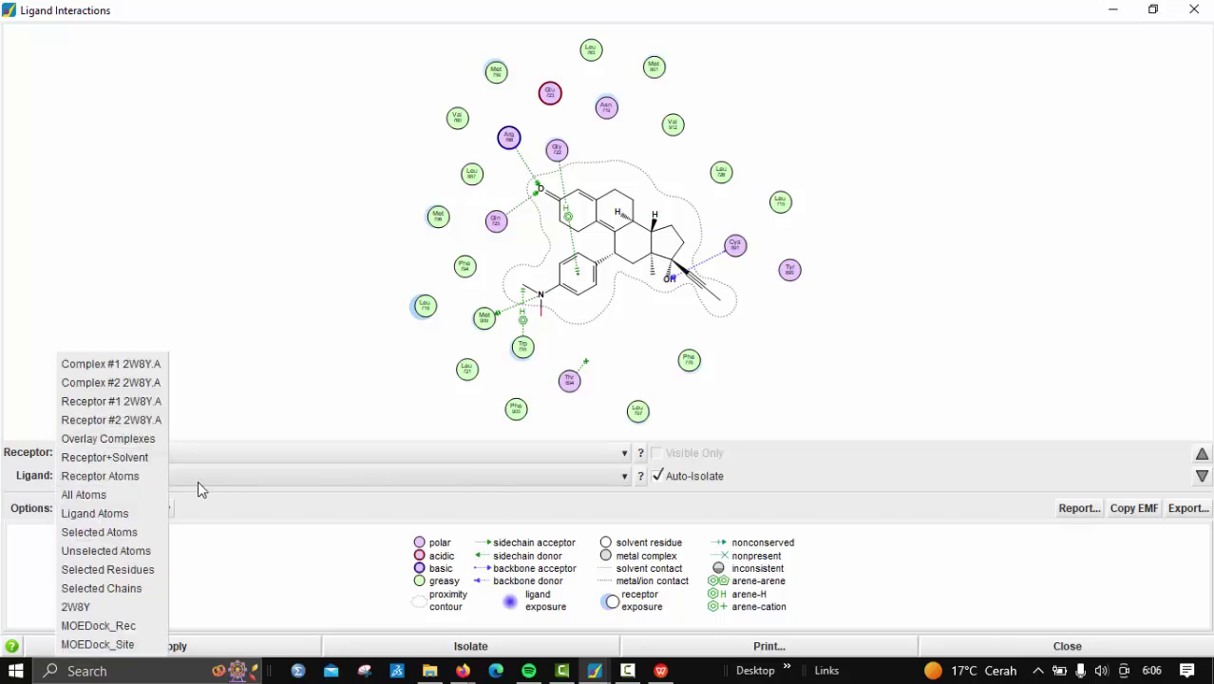
pyautogui.click(124, 461)
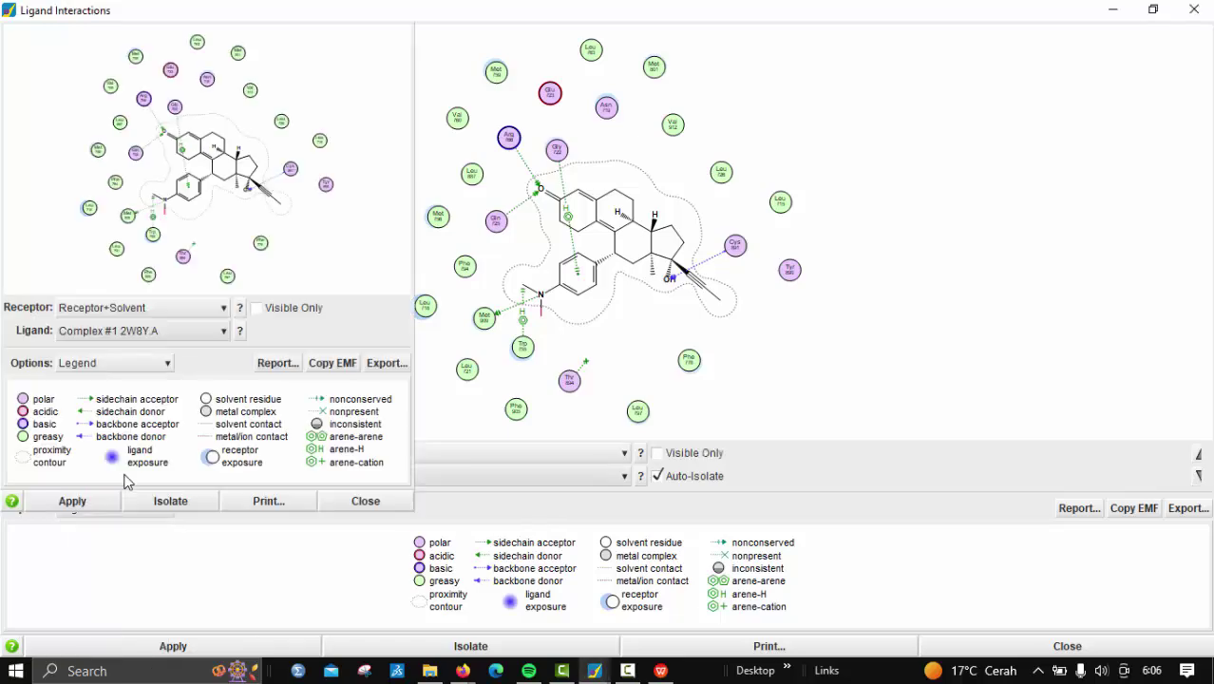
pyautogui.press('Escape')
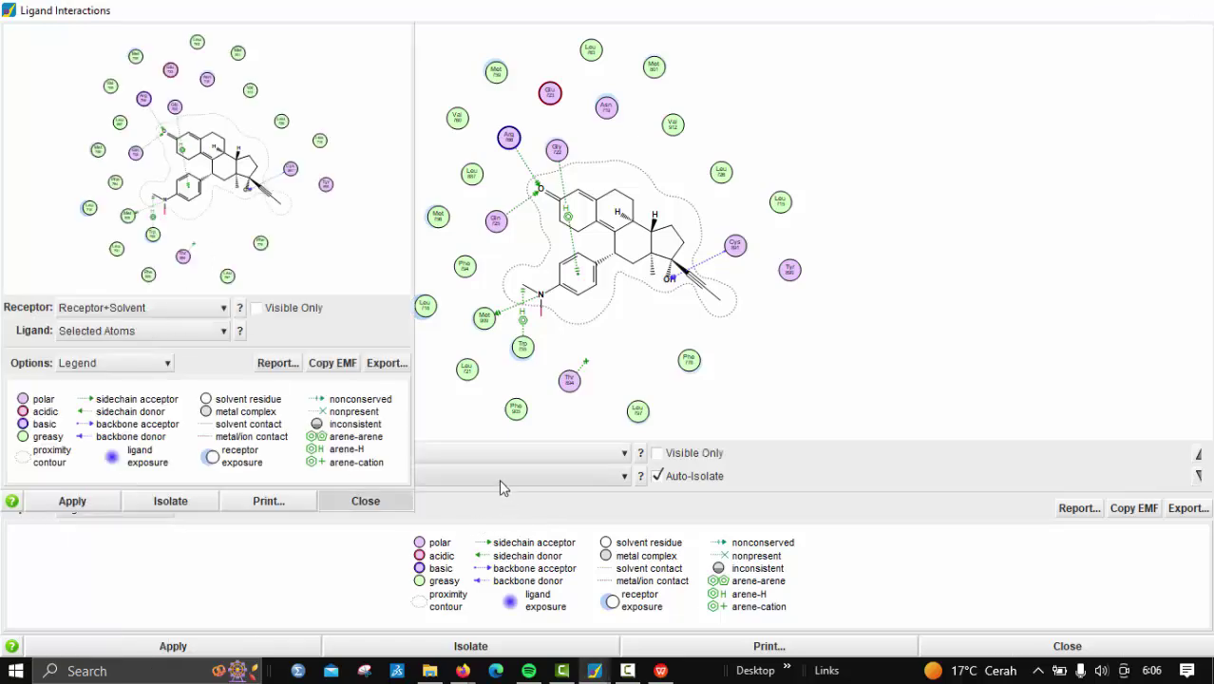
pyautogui.click(594, 671)
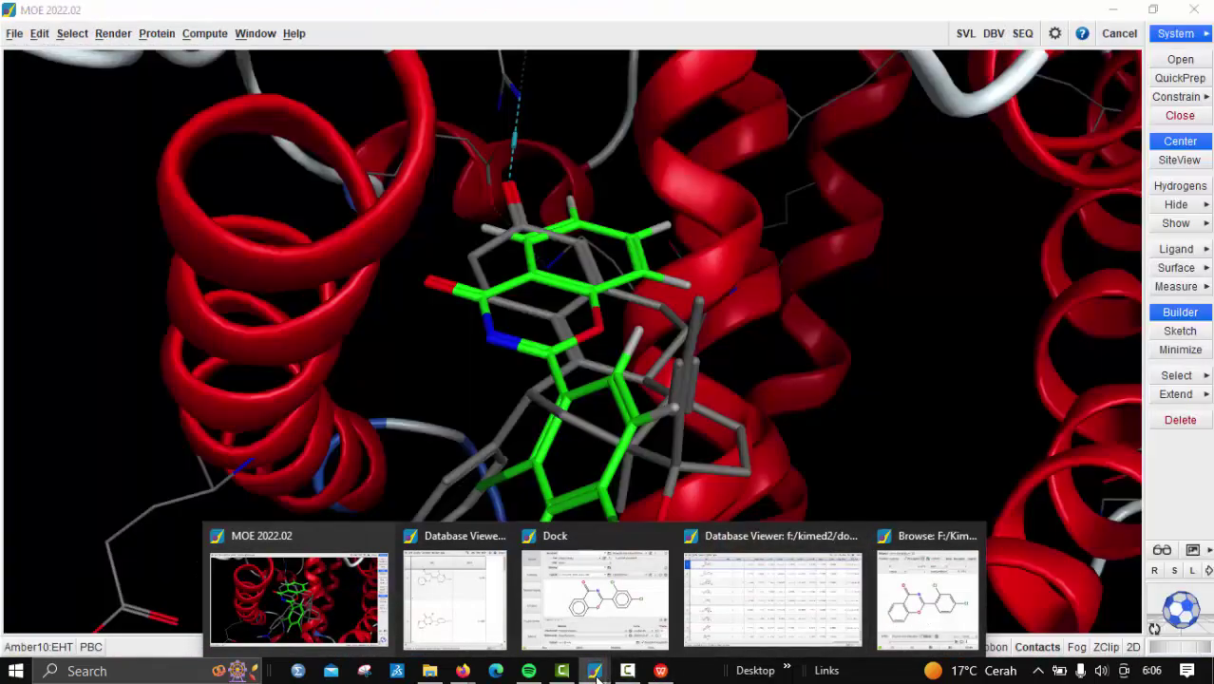
# - Reopen Ligand Interactions and generate the diagram for Ligand #2 S1 against Receptor #2 2W8Y.A
pyautogui.click(204, 33)
pyautogui.click(228, 237)
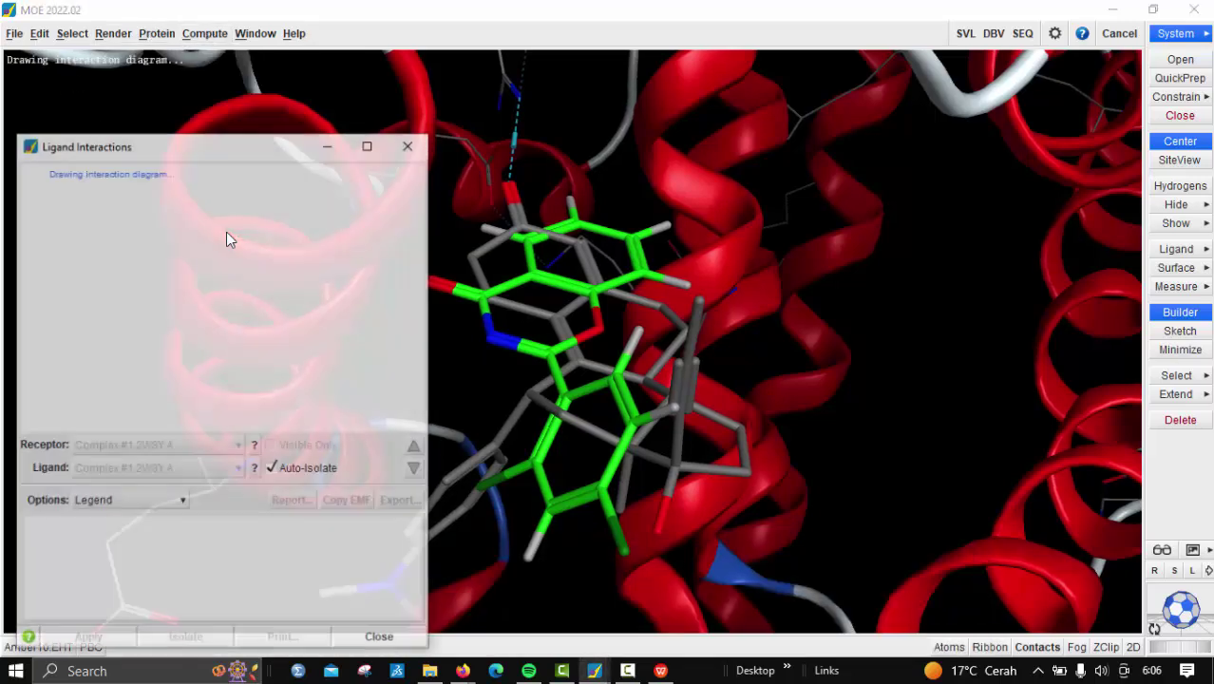
pyautogui.moveTo(175, 157); pyautogui.dragTo(222, 76)
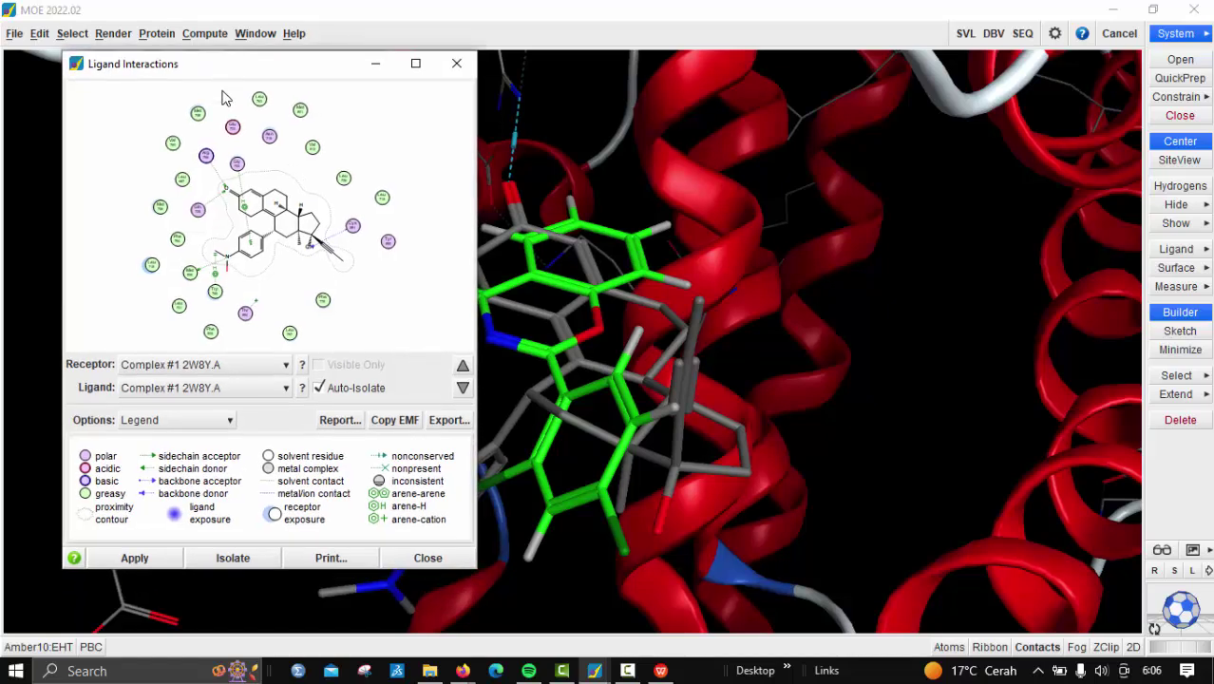
pyautogui.click(216, 365)
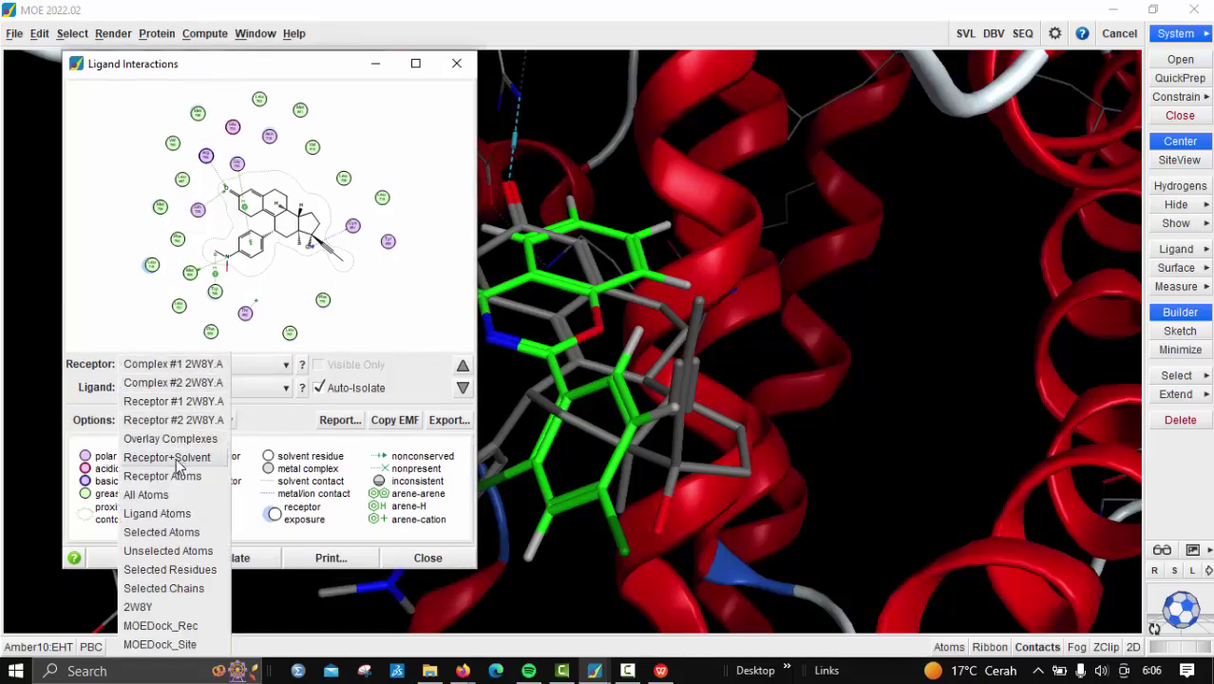
pyautogui.click(178, 458)
pyautogui.click(178, 388)
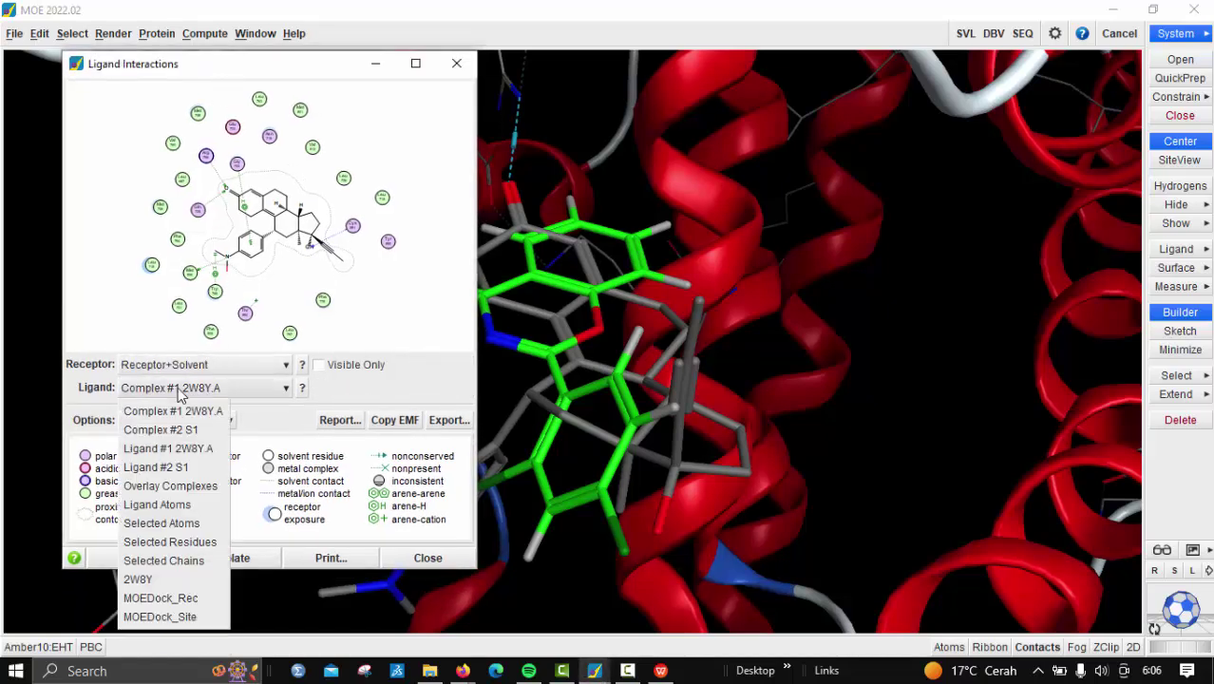
pyautogui.click(182, 470)
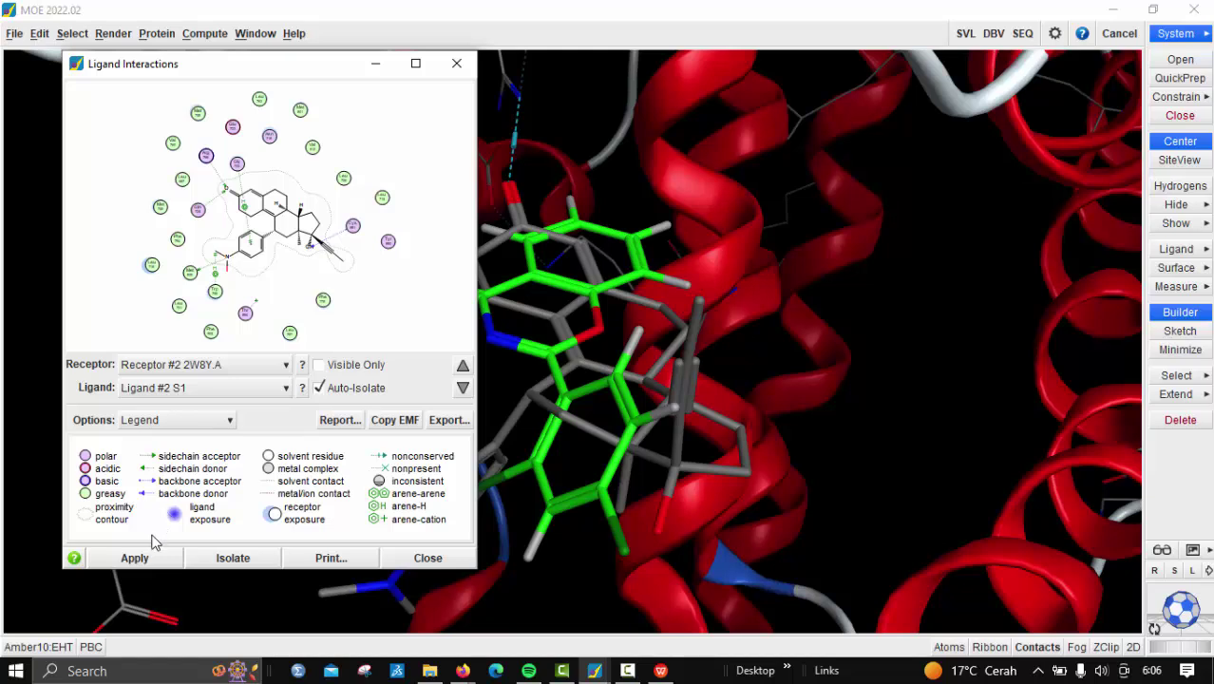
pyautogui.click(139, 558)
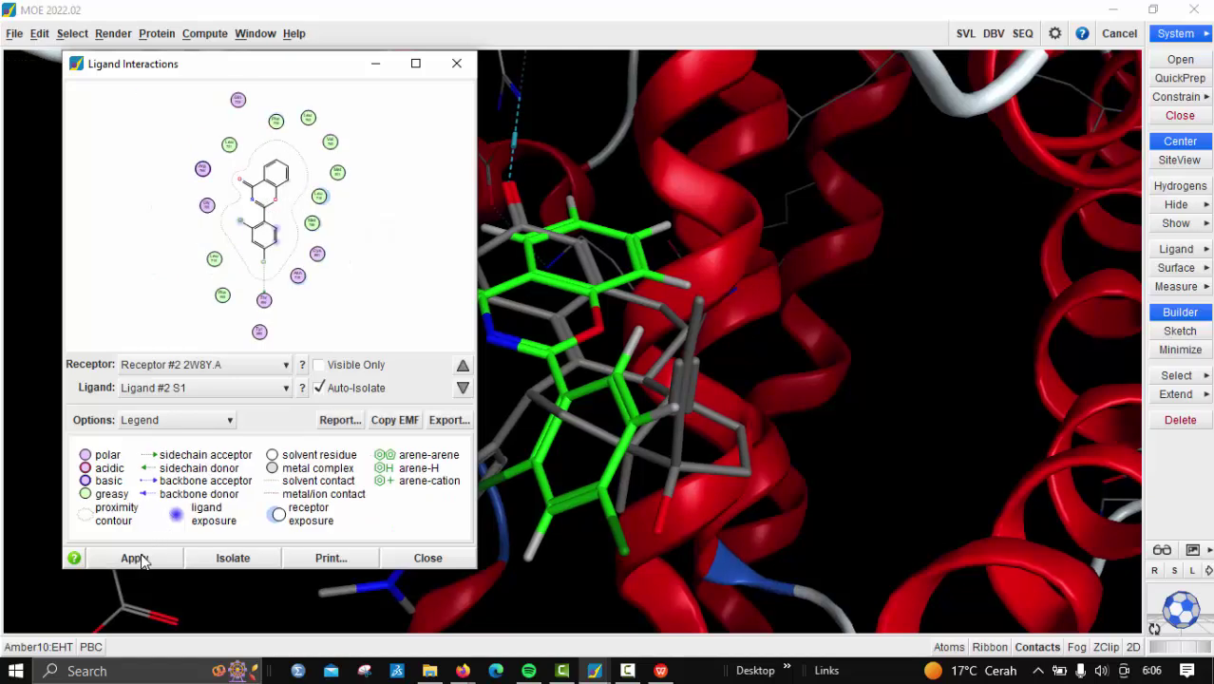
# - Isolate the S1 ligand and its interacting residues in the 3D view, moving the diagram window around to inspect the pocket
pyautogui.click(233, 558)
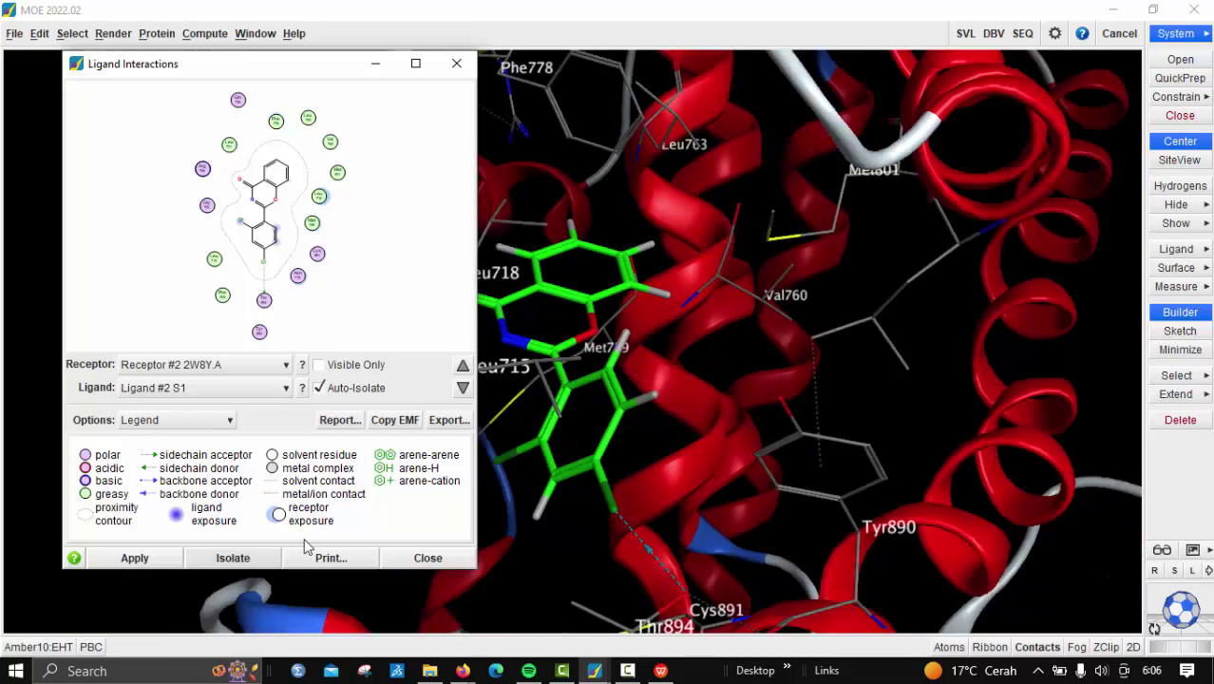
pyautogui.scroll(-6, 880, 405)
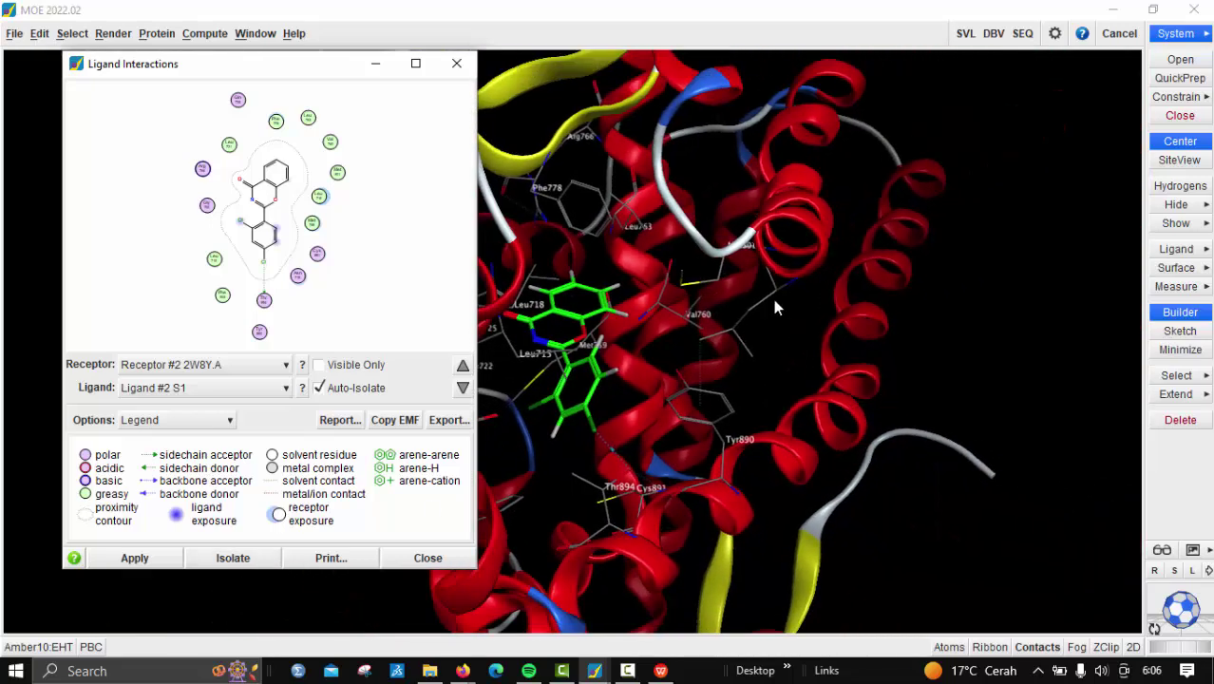
pyautogui.moveTo(294, 67); pyautogui.dragTo(244, 65)
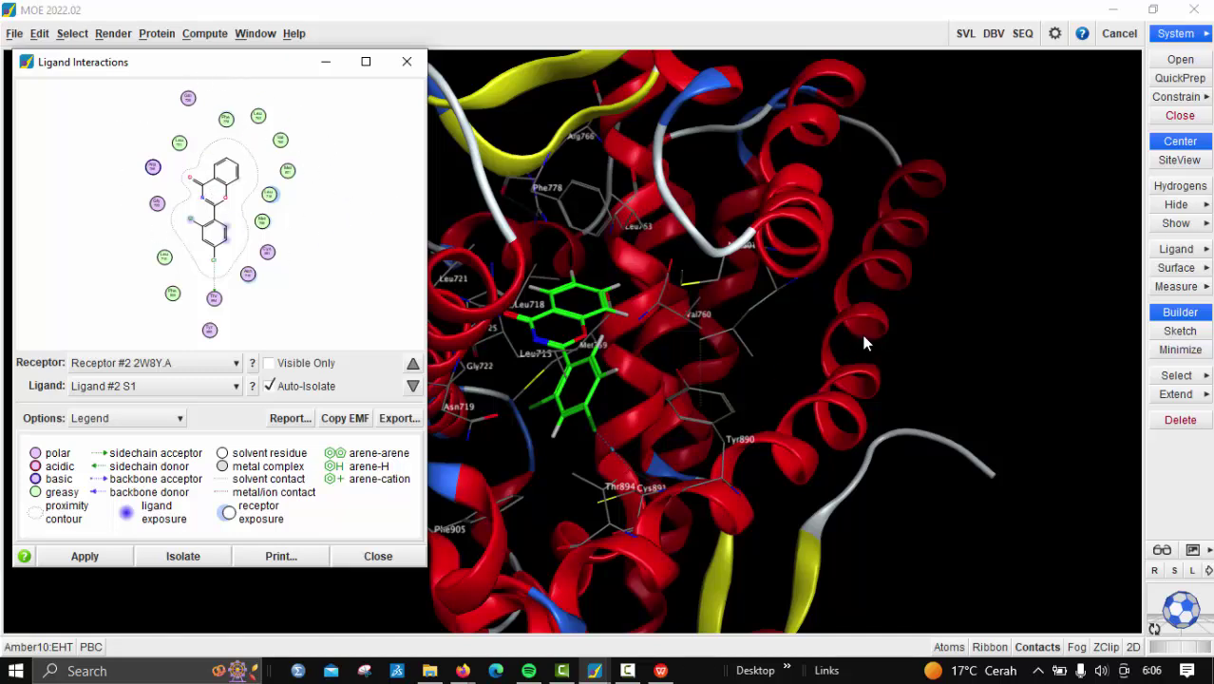
pyautogui.moveTo(282, 66); pyautogui.dragTo(1026, 83)
pyautogui.scroll(3, 620, 227)
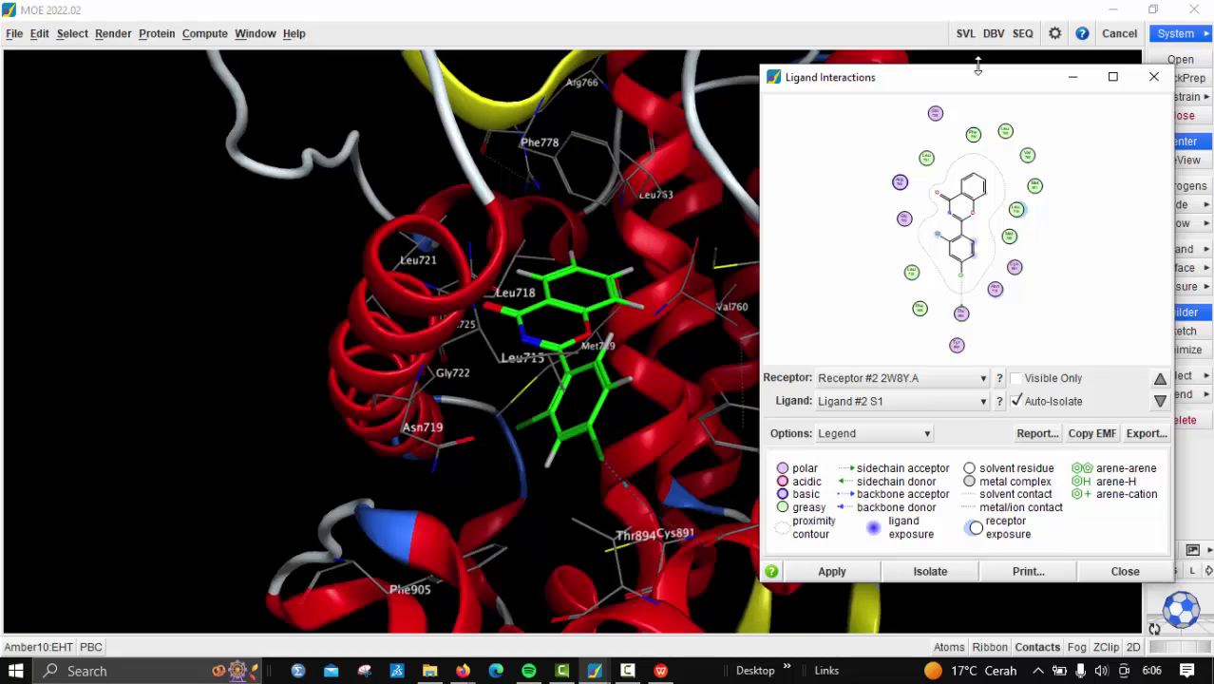
pyautogui.moveTo(968, 82); pyautogui.dragTo(187, 93)
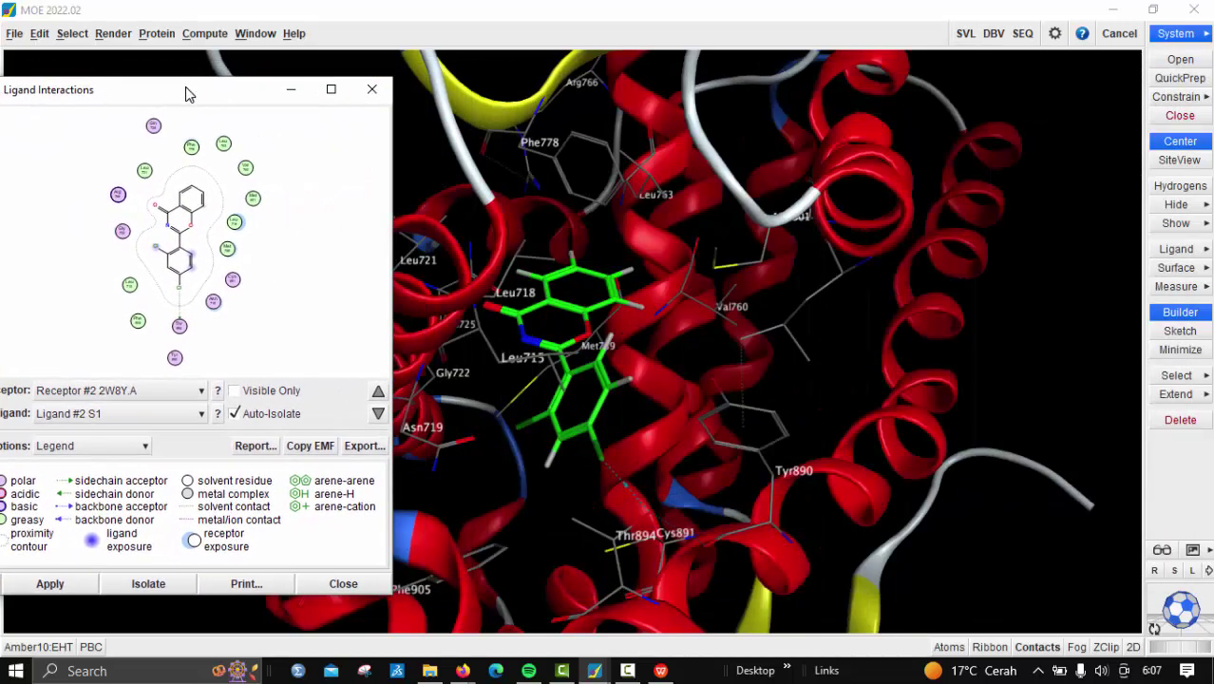
# - Minimize the interaction diagram, hide the backbone atoms, and examine the labelled residues around the S1 ligand
pyautogui.click(289, 91)
pyautogui.click(1196, 211)
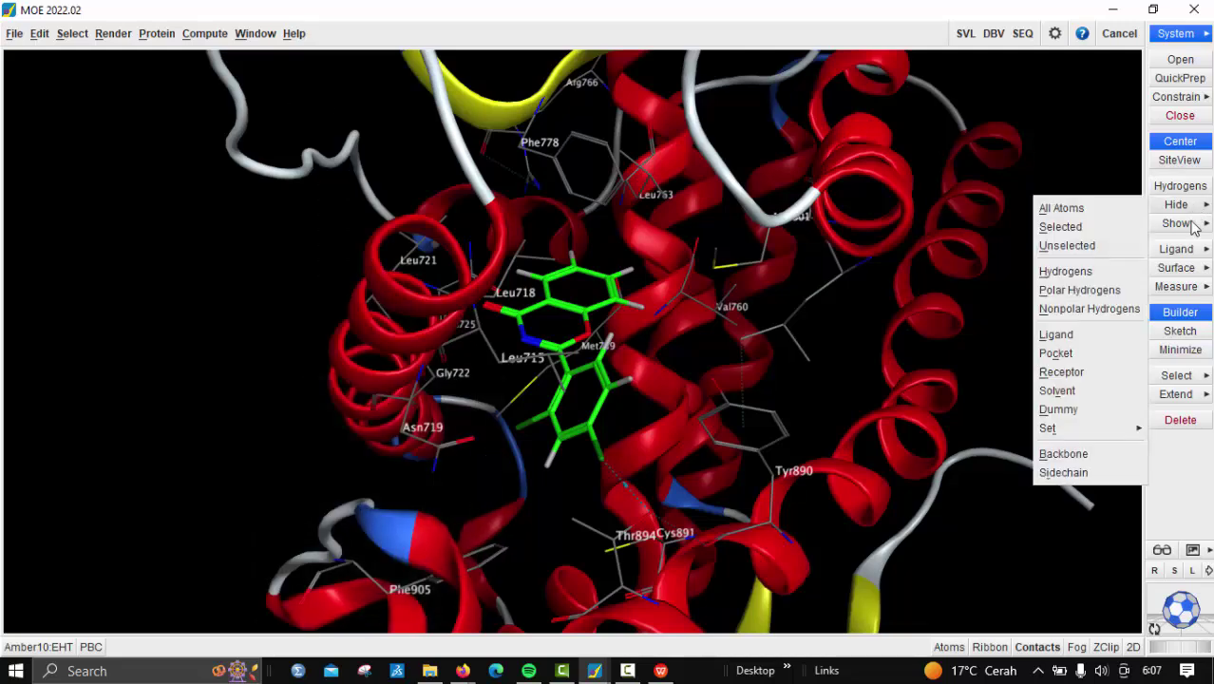
pyautogui.click(1069, 450)
pyautogui.scroll(5, 852, 380)
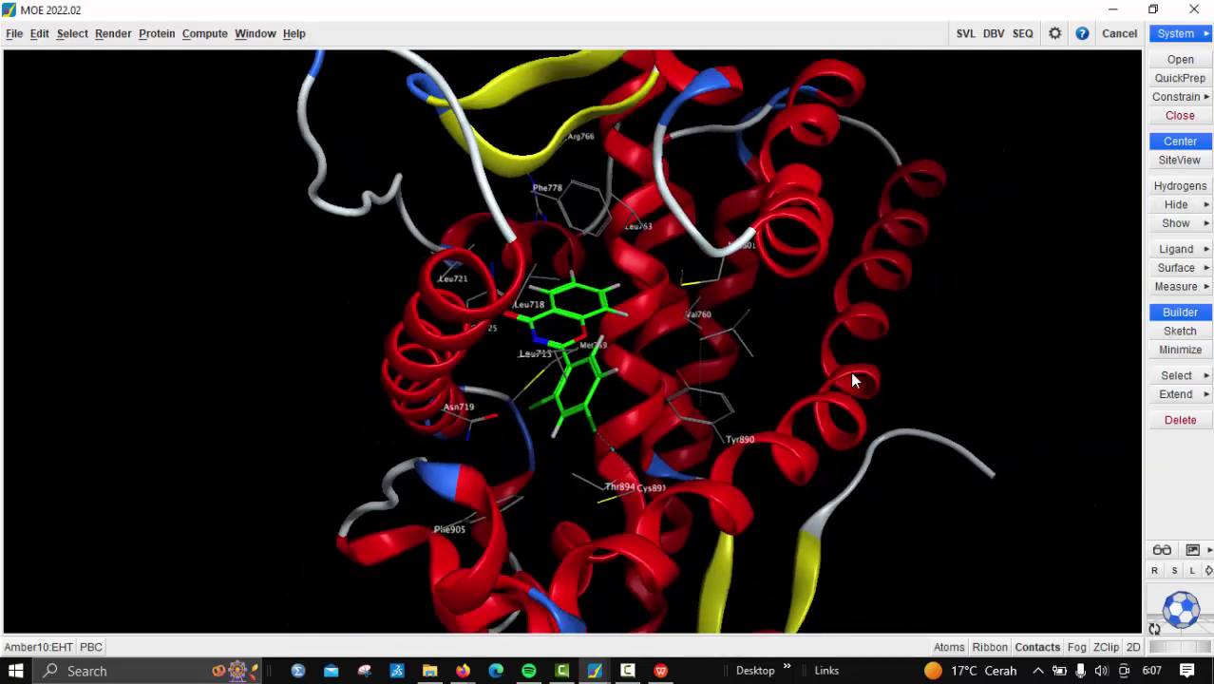
pyautogui.scroll(-3, 853, 380)
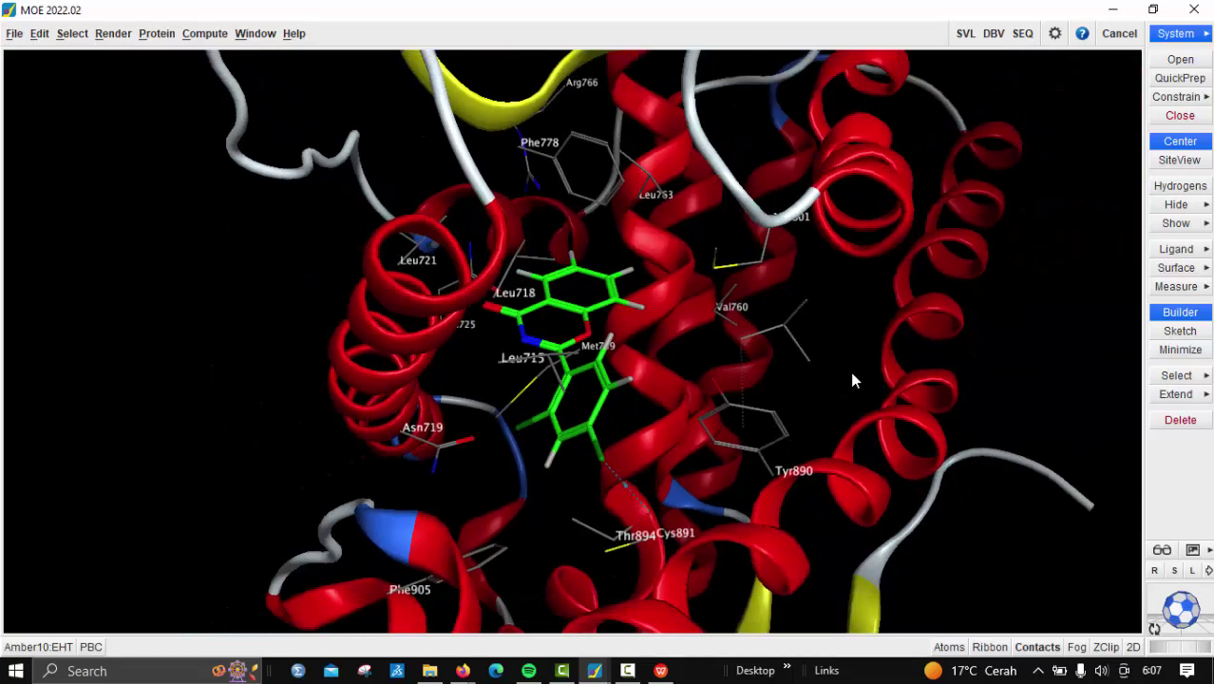
pyautogui.scroll(-2, 852, 380)
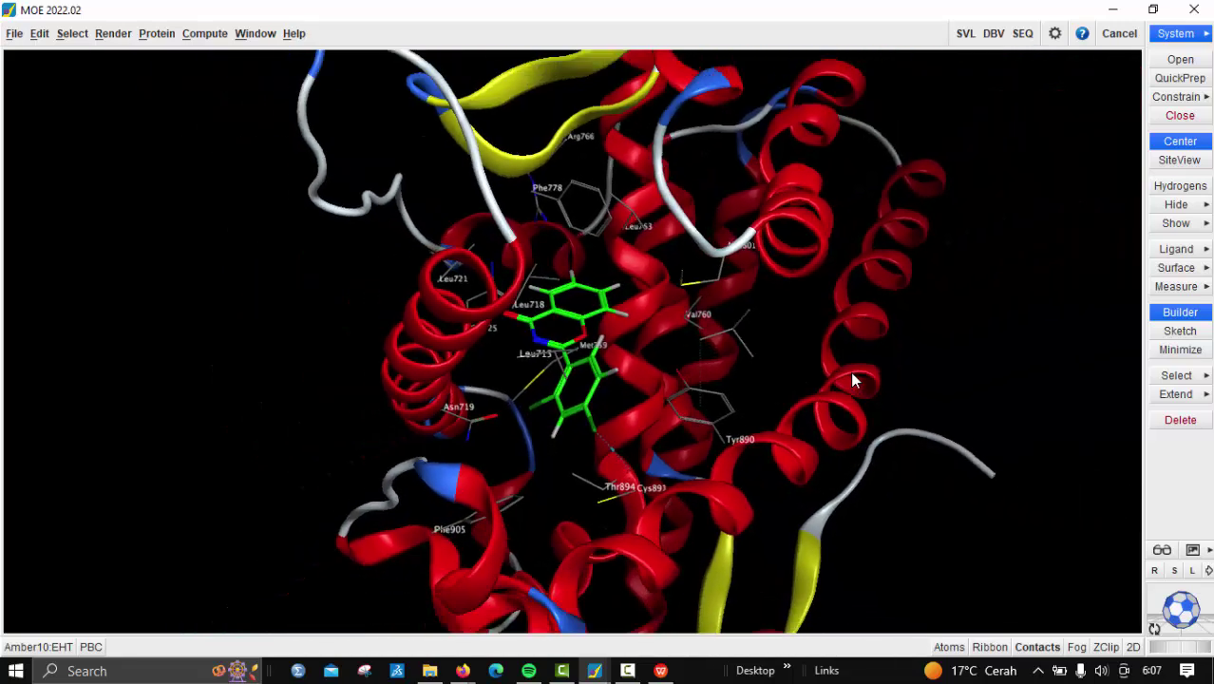
pyautogui.scroll(6, 853, 381)
pyautogui.scroll(2, 852, 380)
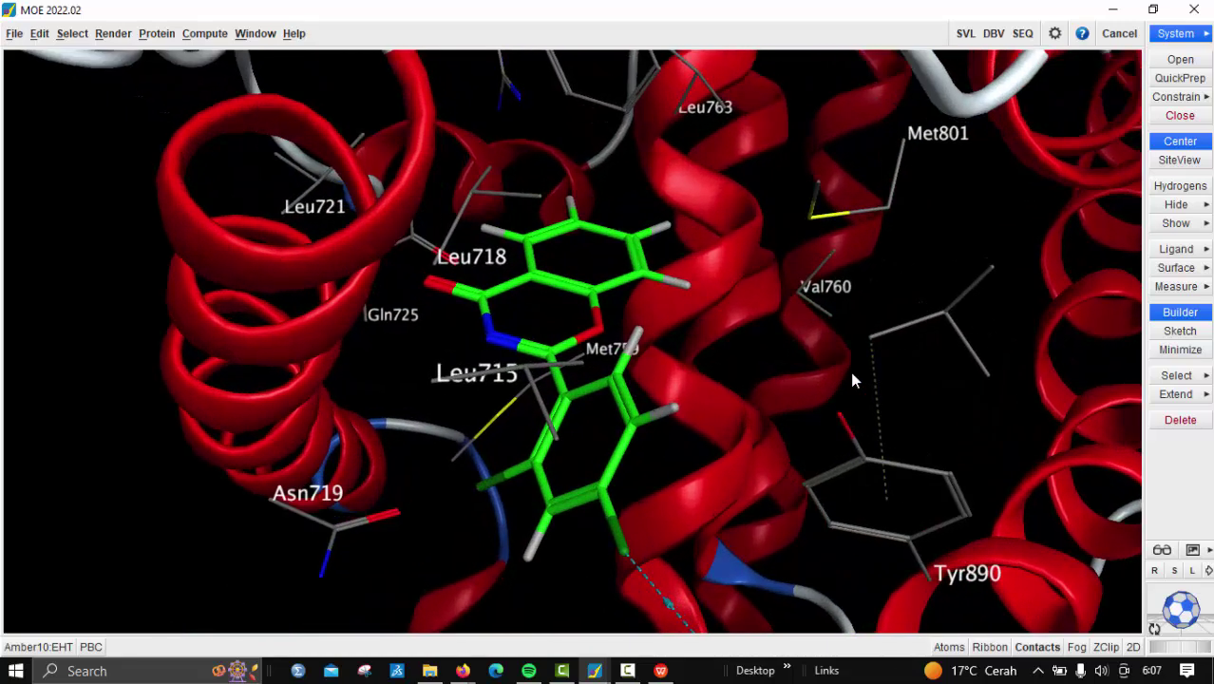
# - Frame the S1 ligand with its surrounding residues and save the 3D view as the Tagged Image File "3D S1.tif" in Kimed2
pyautogui.scroll(-4, 852, 380)
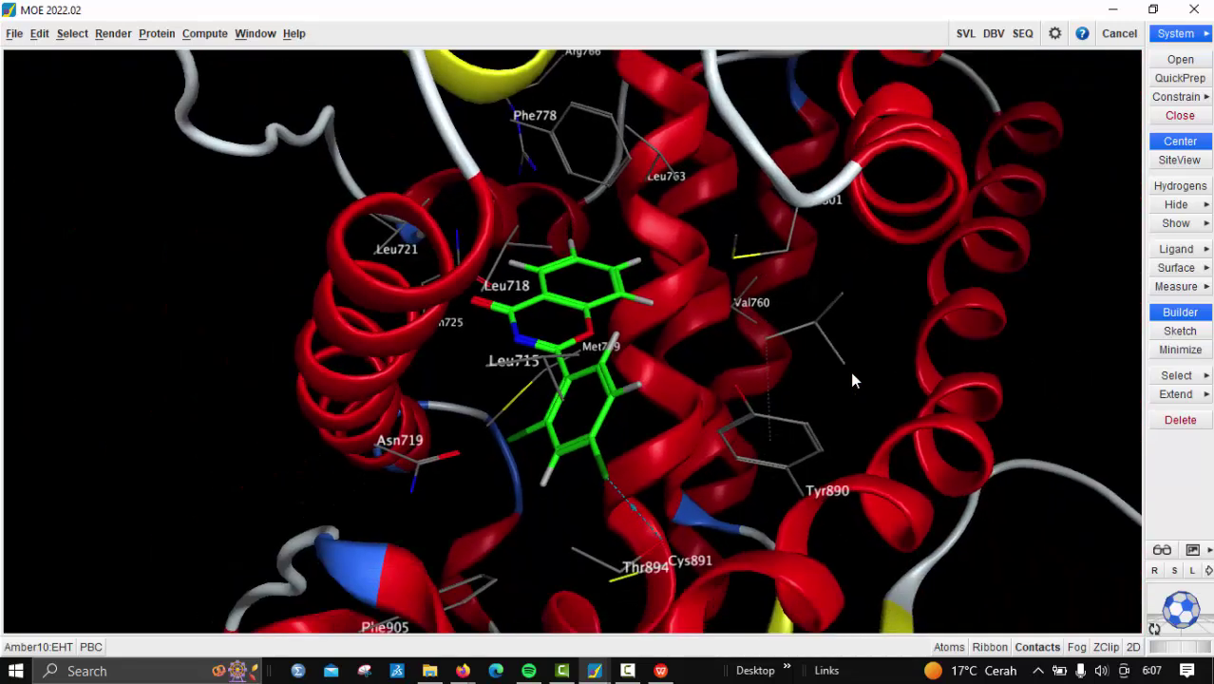
pyautogui.scroll(-2, 852, 380)
pyautogui.scroll(1, 853, 378)
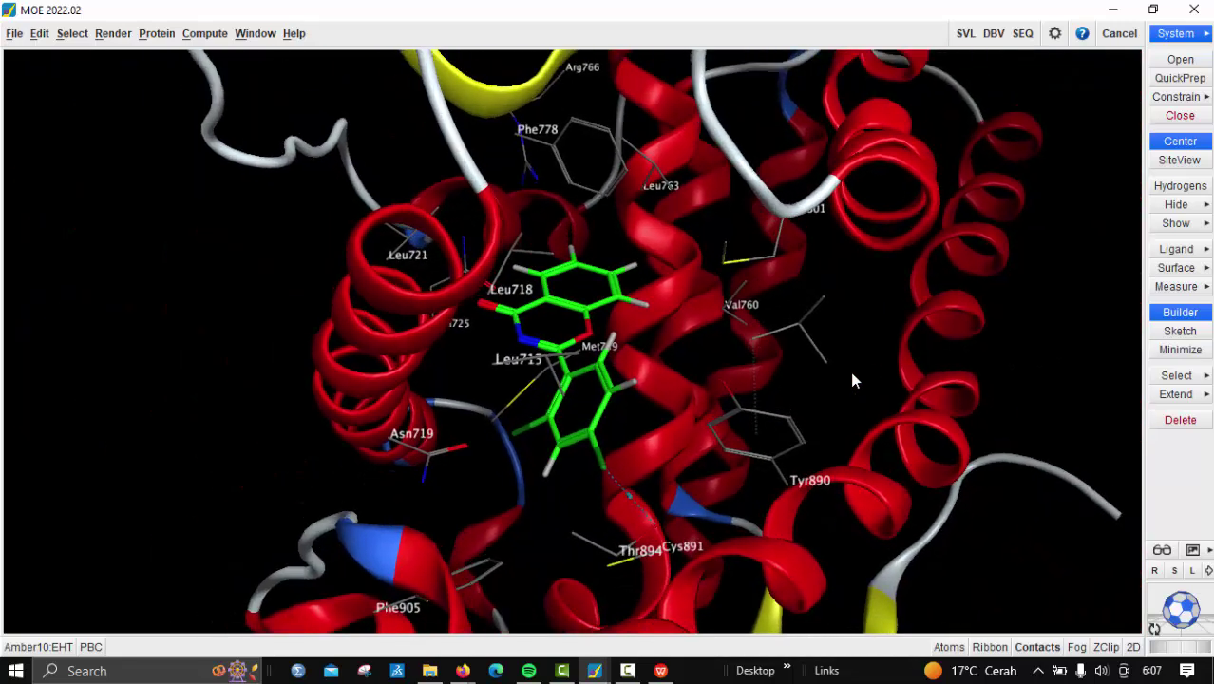
pyautogui.click(1208, 553)
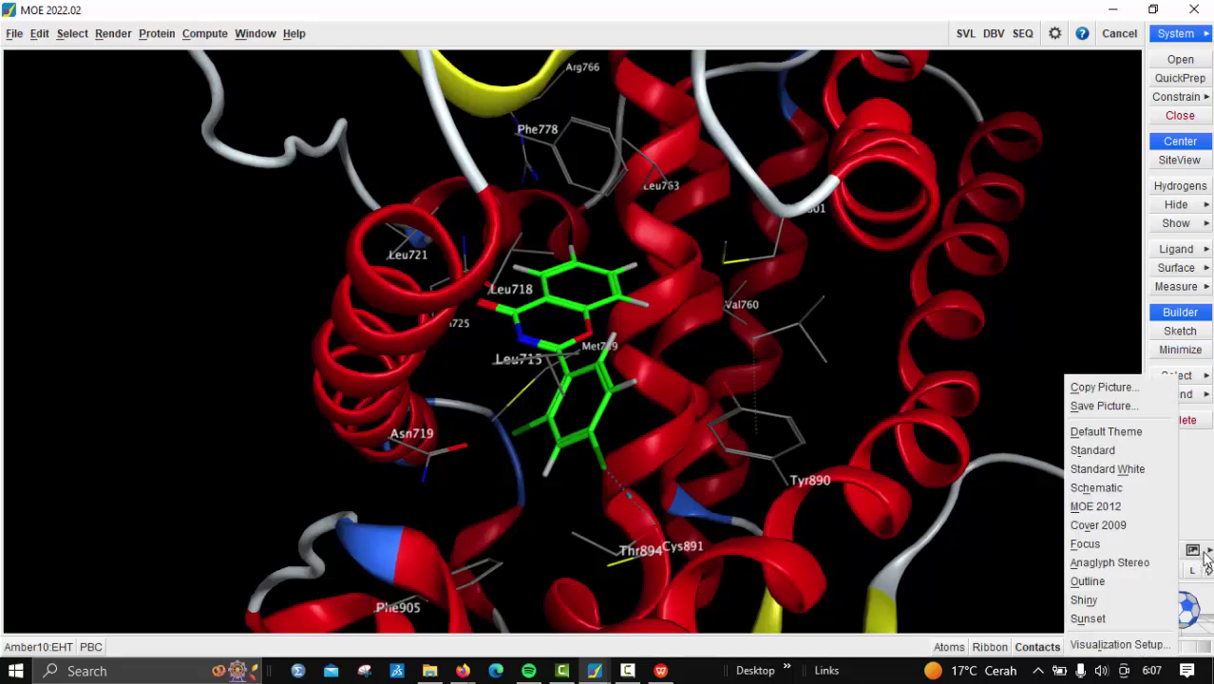
pyautogui.click(1102, 406)
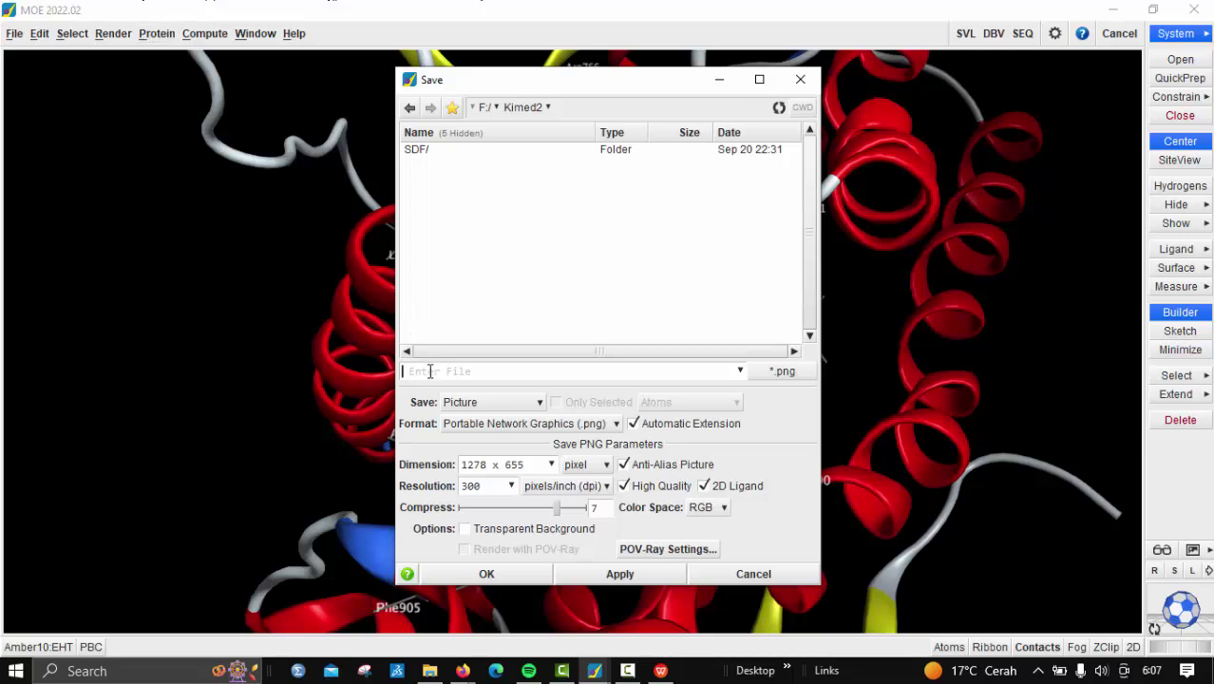
pyautogui.write('3D S1')
pyautogui.click(510, 425)
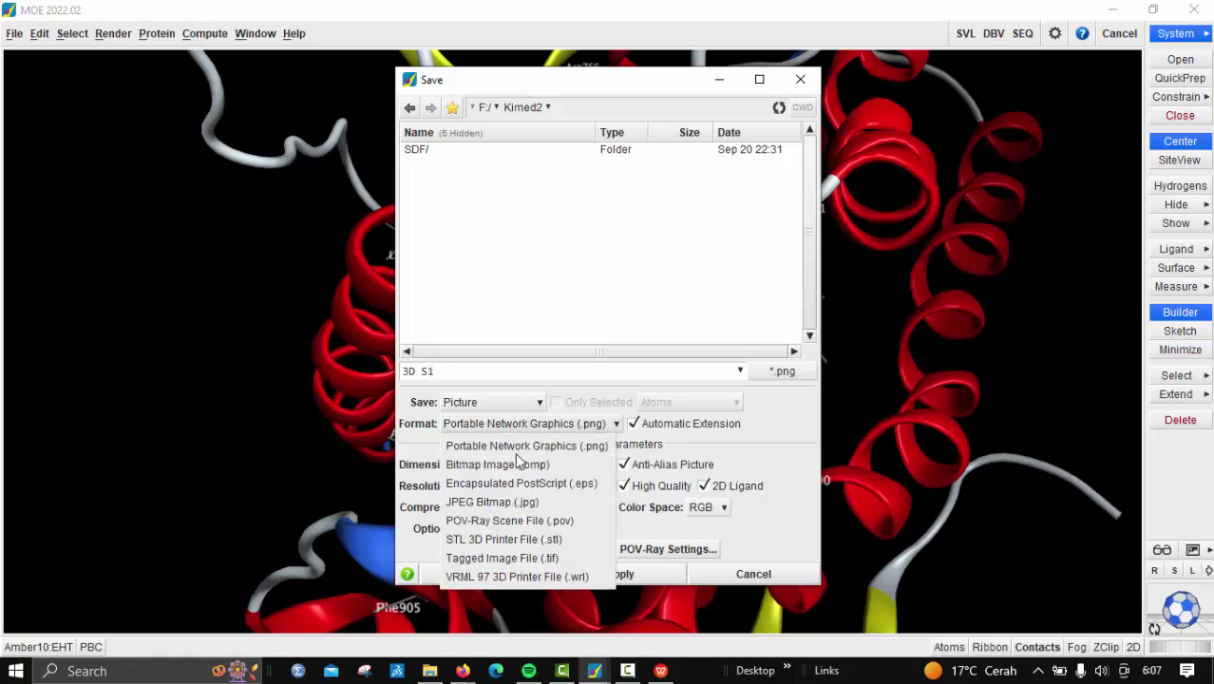
pyautogui.click(524, 560)
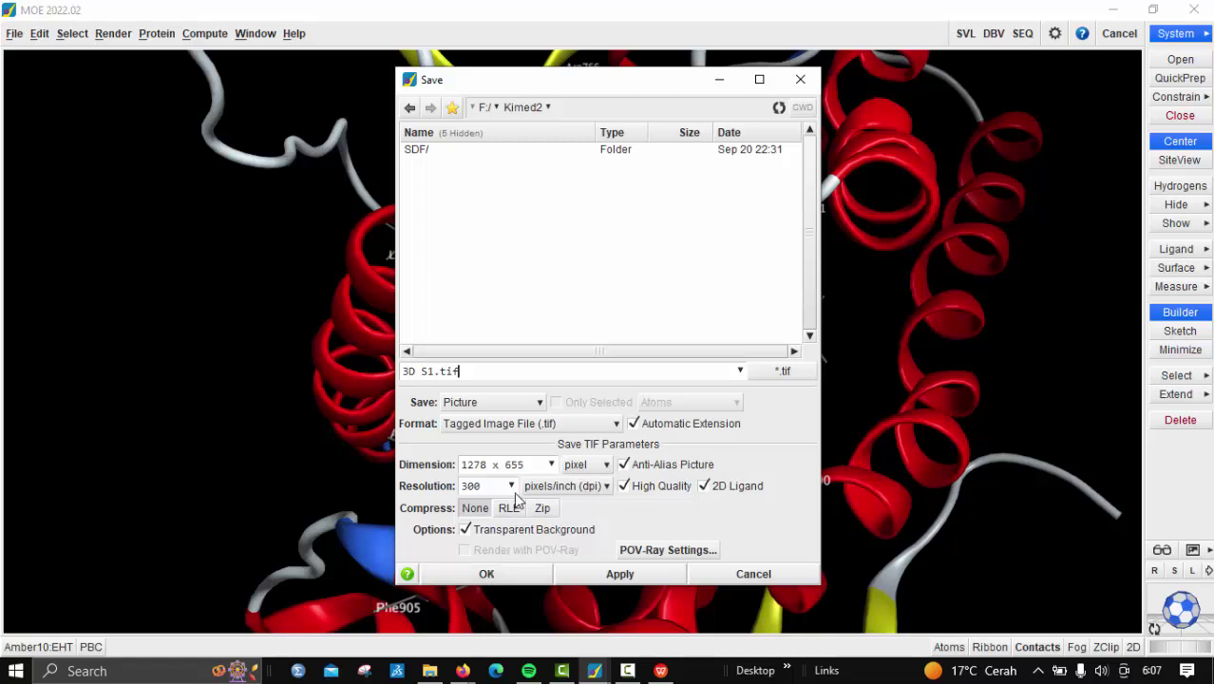
pyautogui.click(487, 574)
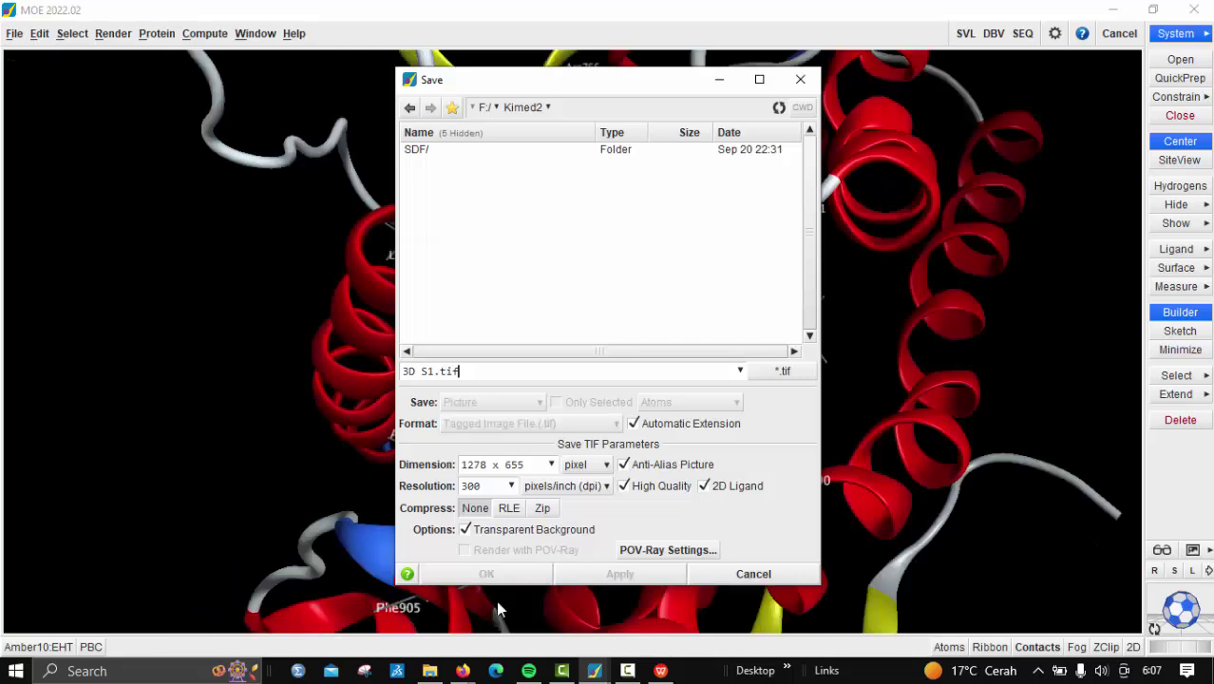
# - Switch to File Explorer, check the saved "3D S1" image from the Kimed2 folder in a maximized viewer, and return to MOE
pyautogui.click(430, 671)
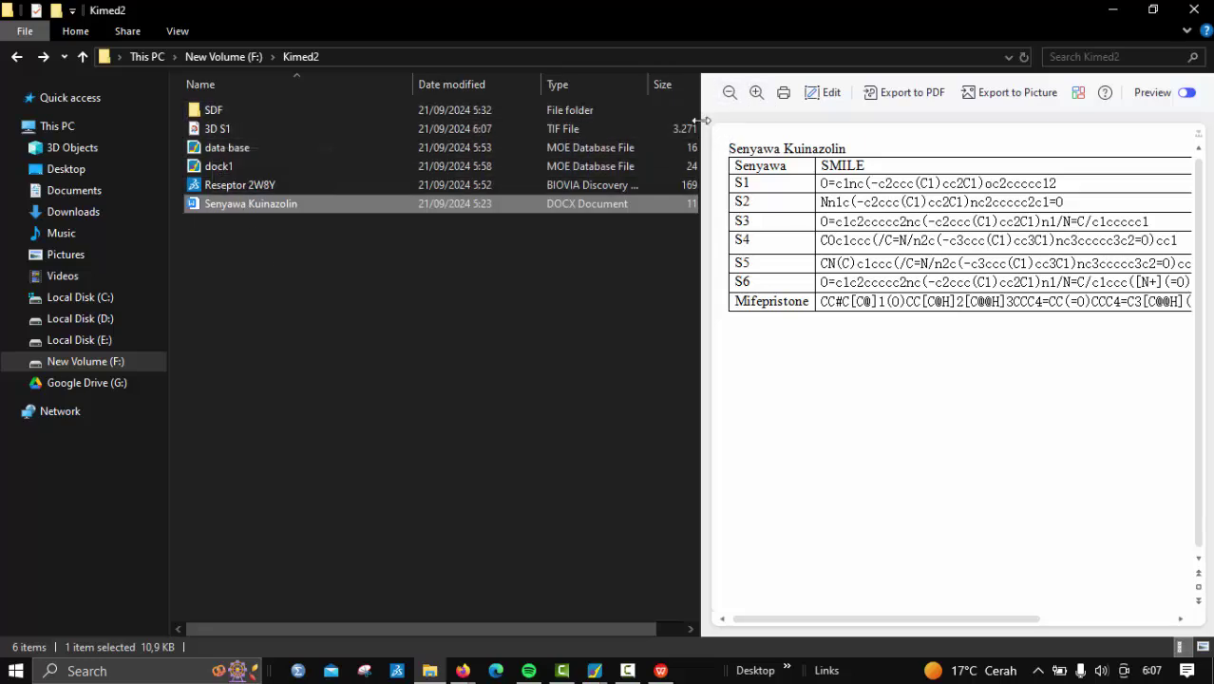
pyautogui.moveTo(703, 119); pyautogui.dragTo(884, 119)
pyautogui.click(206, 128)
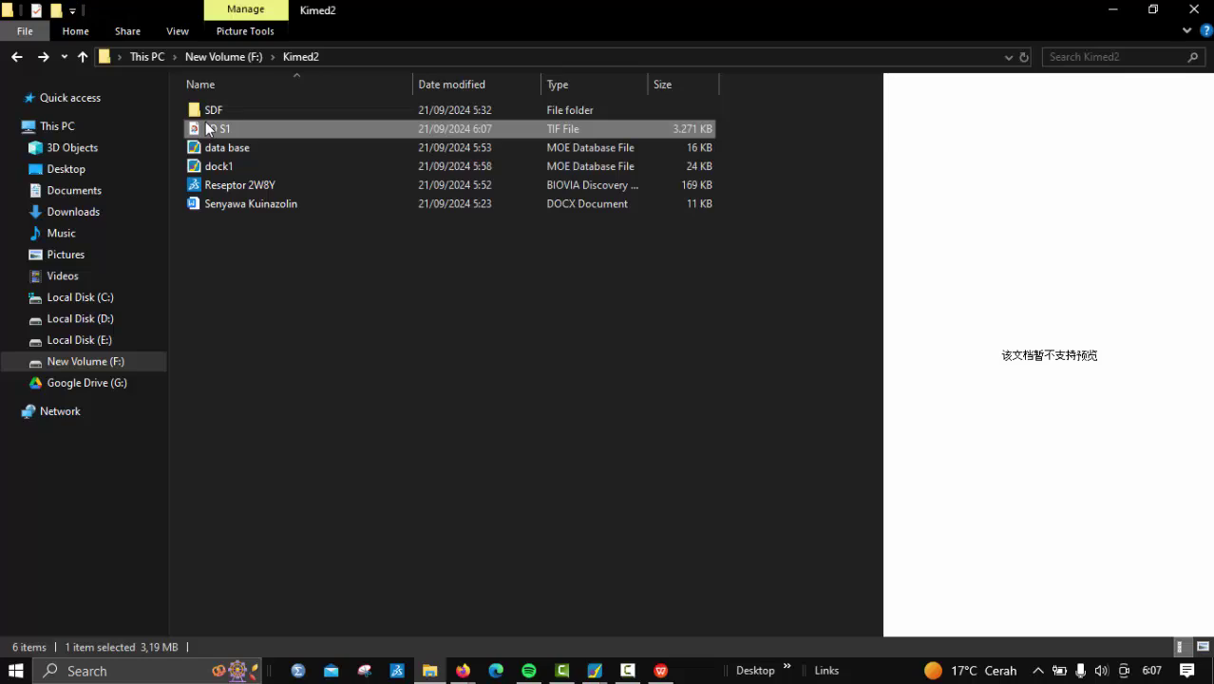
pyautogui.doubleClick(208, 128)
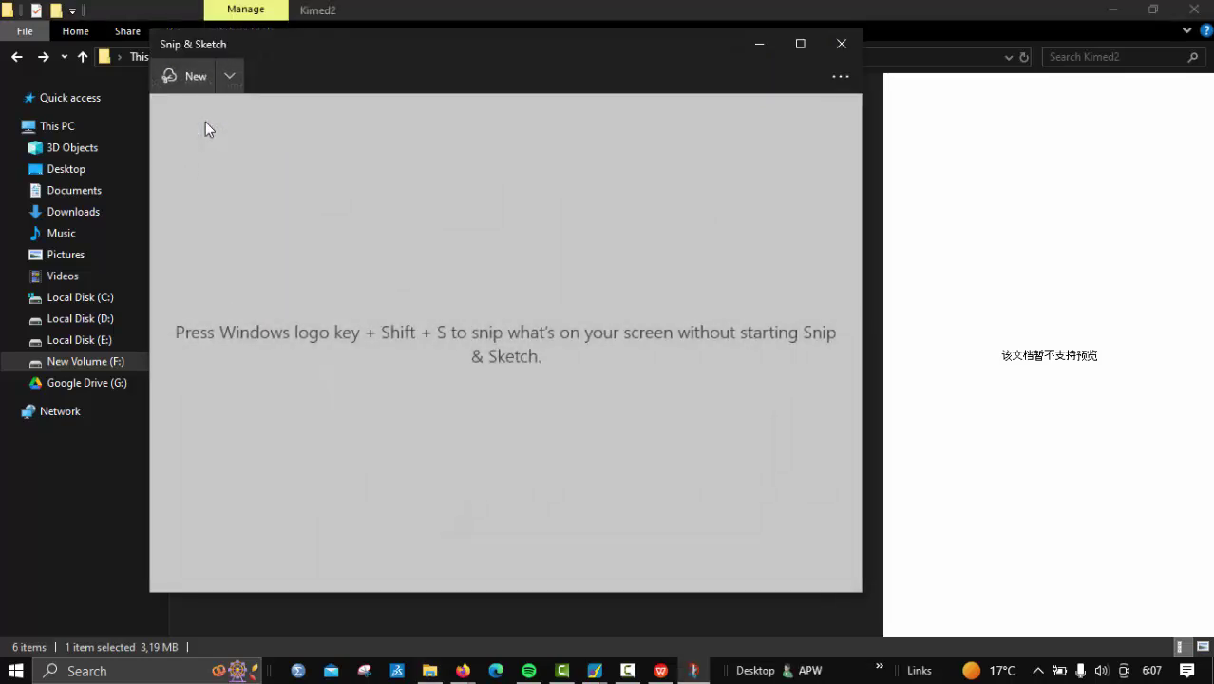
pyautogui.click(790, 47)
pyautogui.scroll(1, 704, 279)
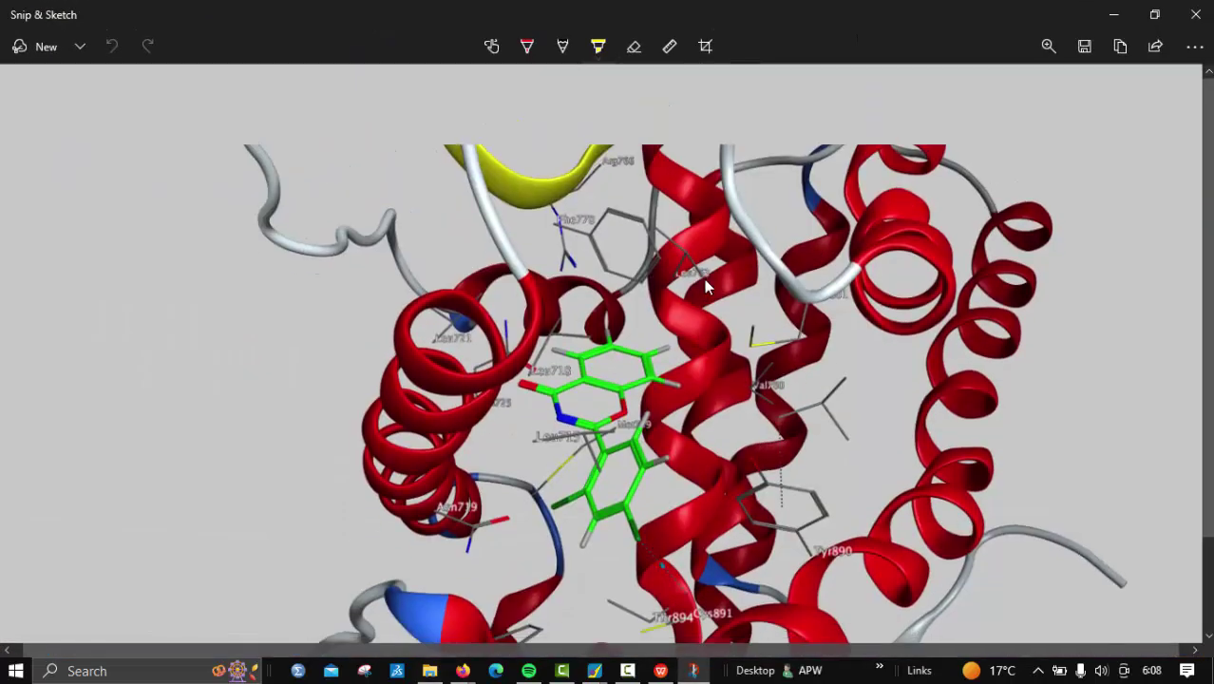
pyautogui.scroll(-2, 704, 280)
pyautogui.scroll(3, 709, 287)
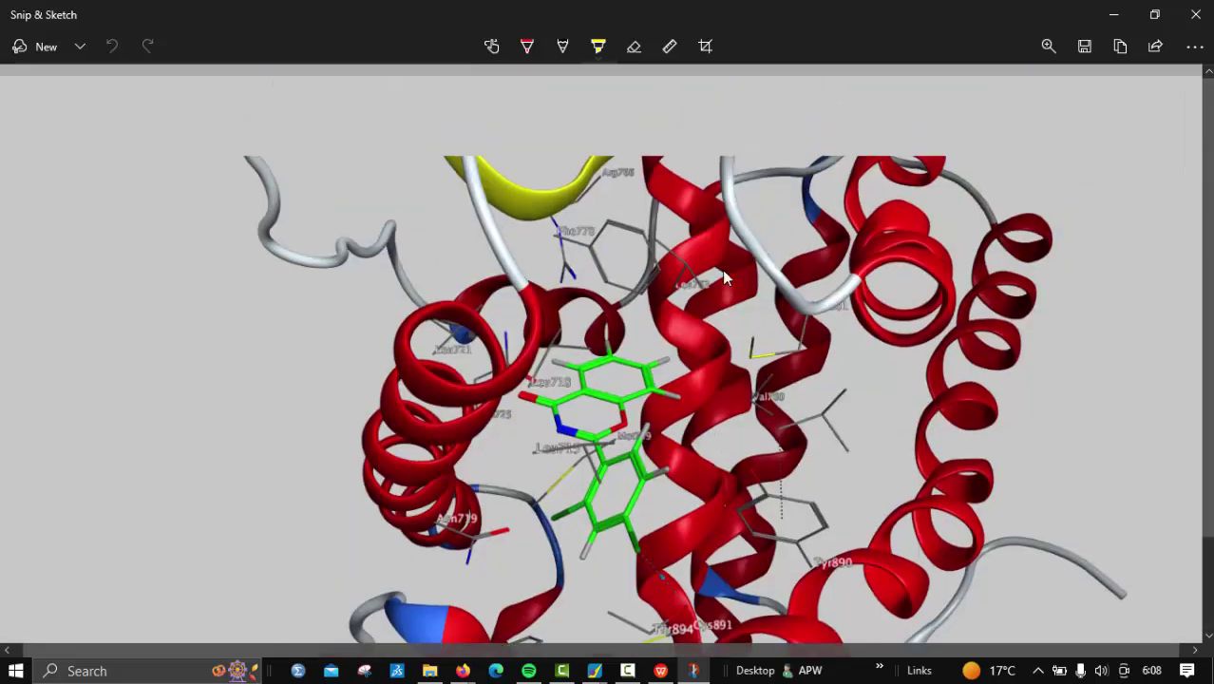
pyautogui.click(1116, 17)
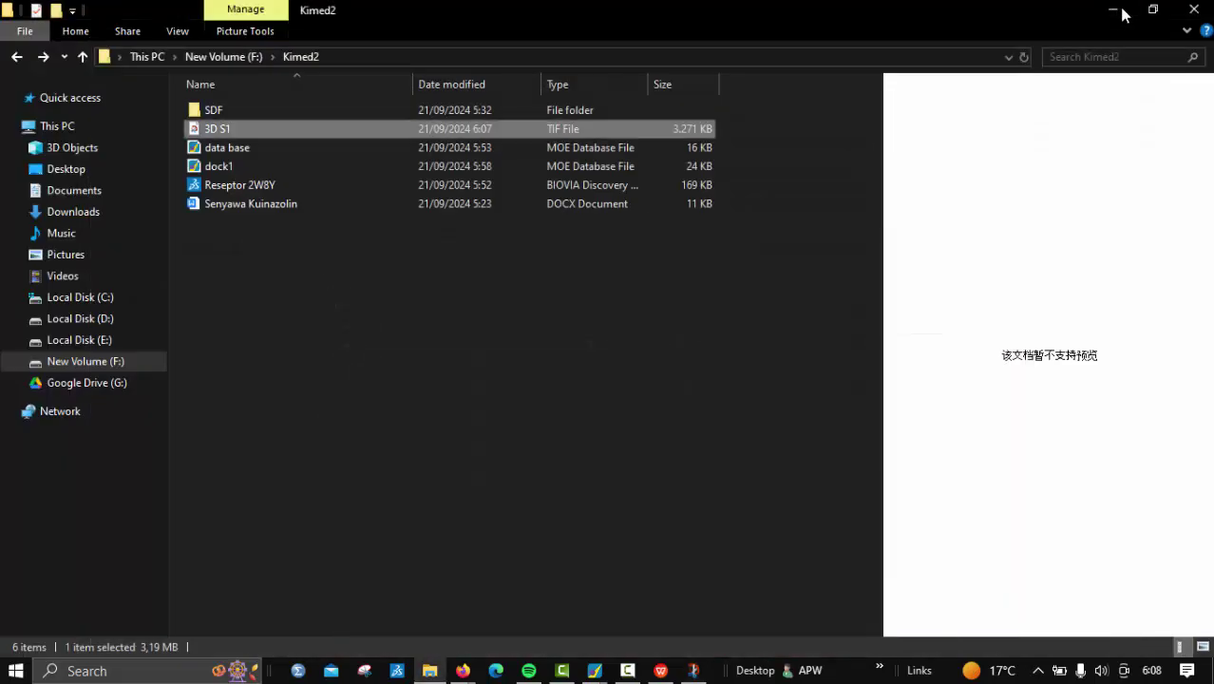
pyautogui.click(1114, 12)
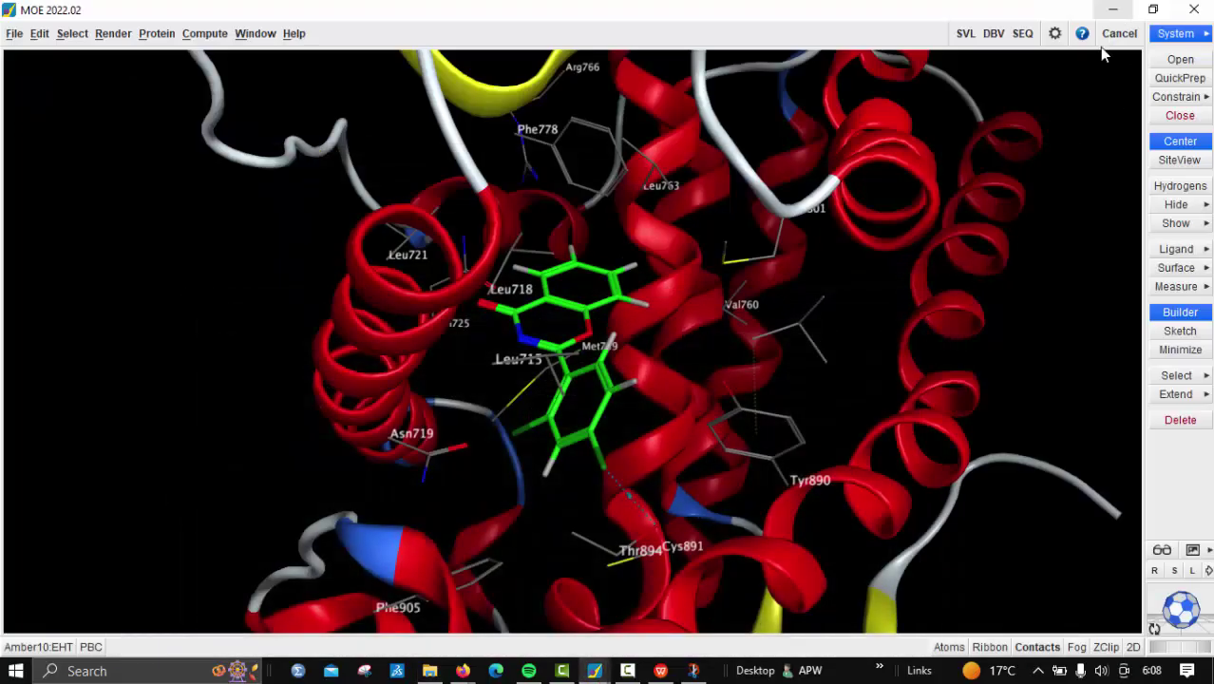
# - Color the receptor ribbon by chain
pyautogui.click(990, 647)
pyautogui.click(1045, 622)
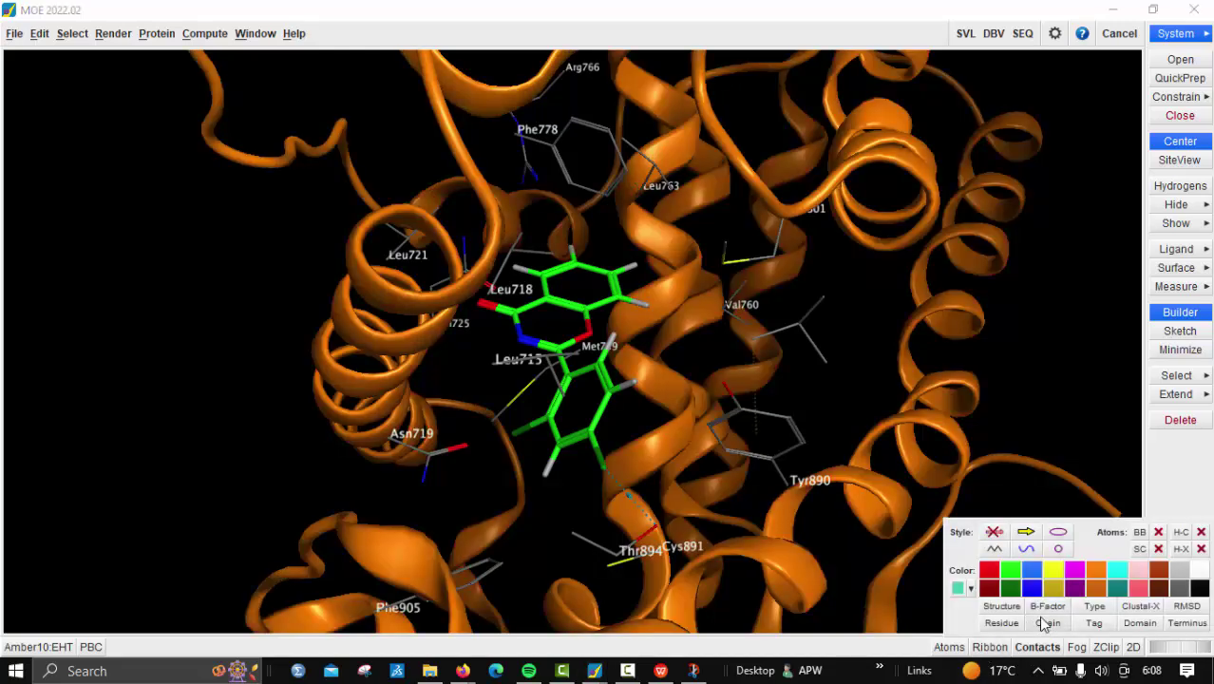
# - Try coloring the receptor ribbon by B-Factor, Type, Clustal-X, RMSD, Terminus and Domain
pyautogui.click(1044, 608)
pyautogui.click(1094, 609)
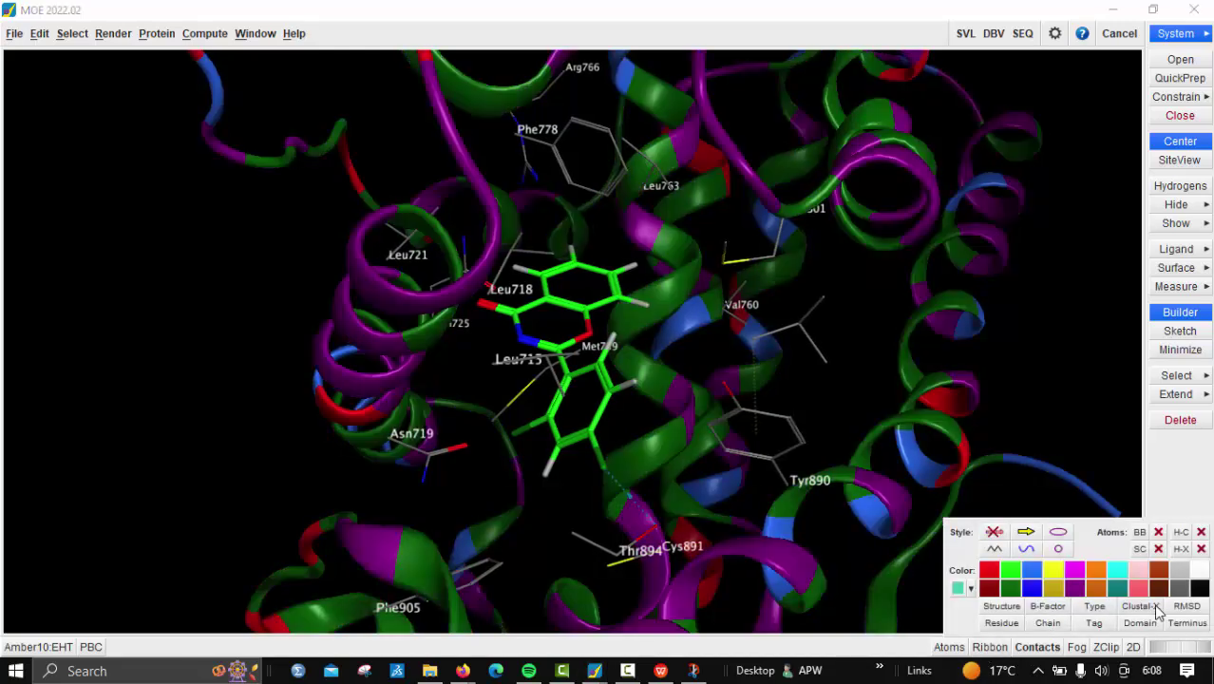
pyautogui.click(1140, 607)
pyautogui.click(1180, 610)
pyautogui.click(1186, 623)
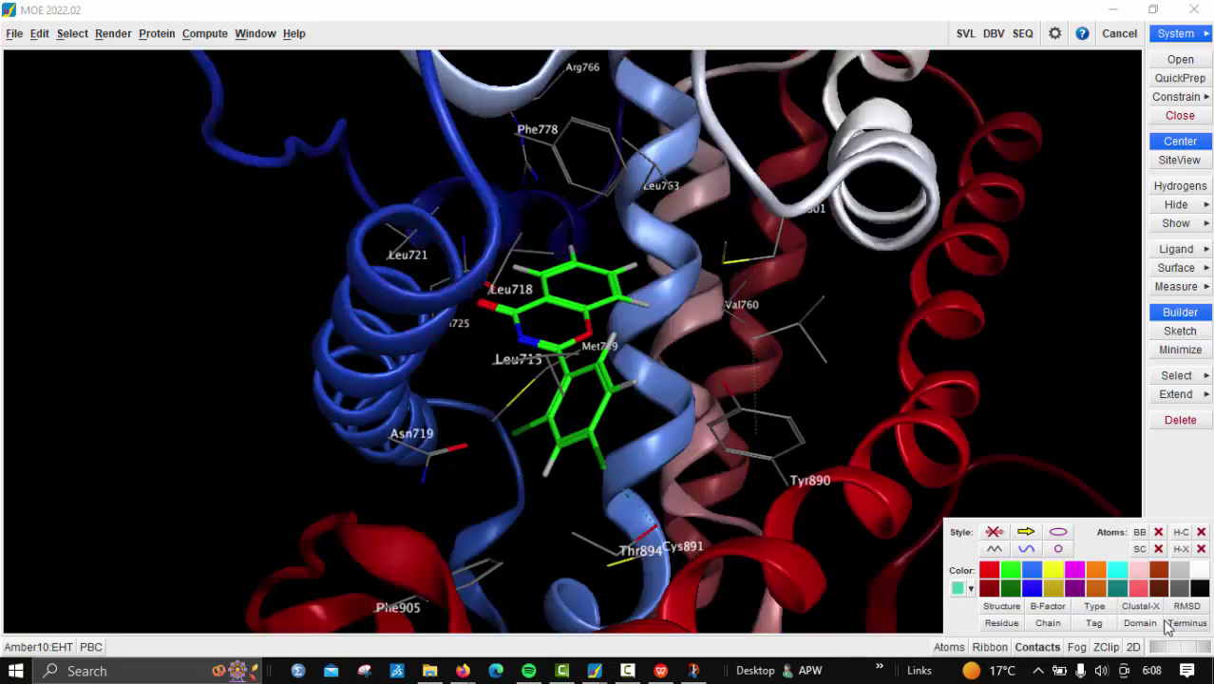
pyautogui.click(1139, 625)
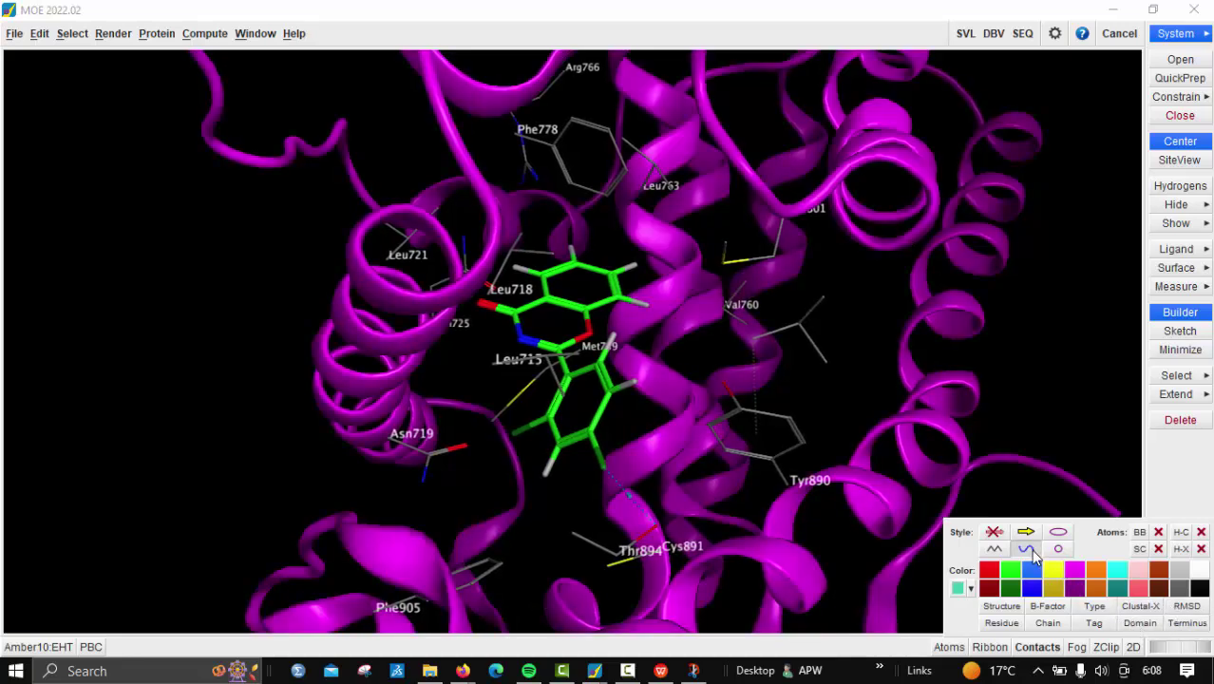
# - Compare the receptor's tube and line backbone styles, restore the flat ribbon style, and color it by Structure
pyautogui.click(1026, 549)
pyautogui.click(994, 549)
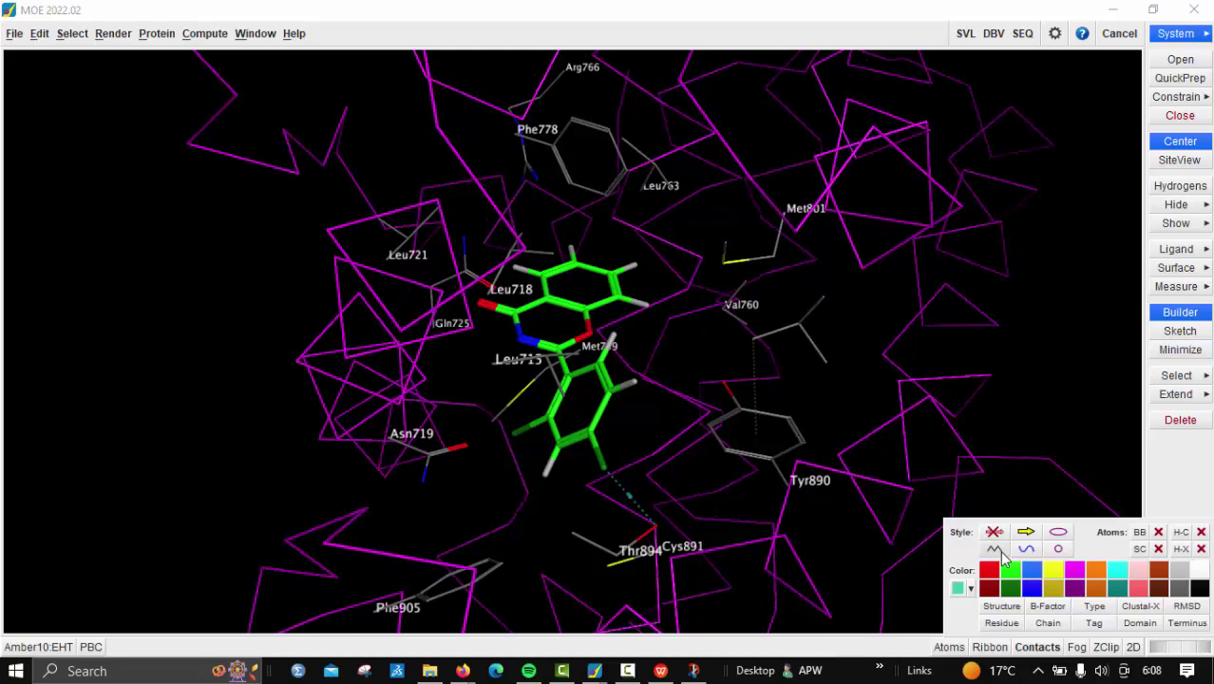
pyautogui.click(1026, 551)
pyautogui.click(1058, 533)
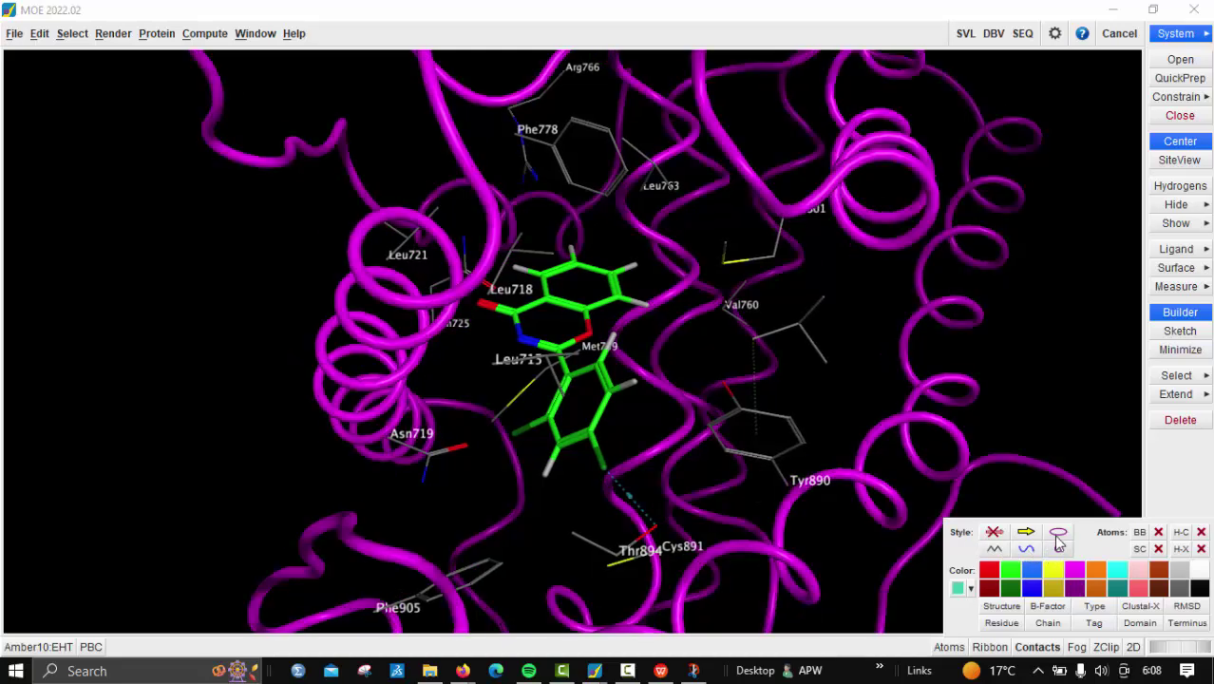
pyautogui.click(998, 606)
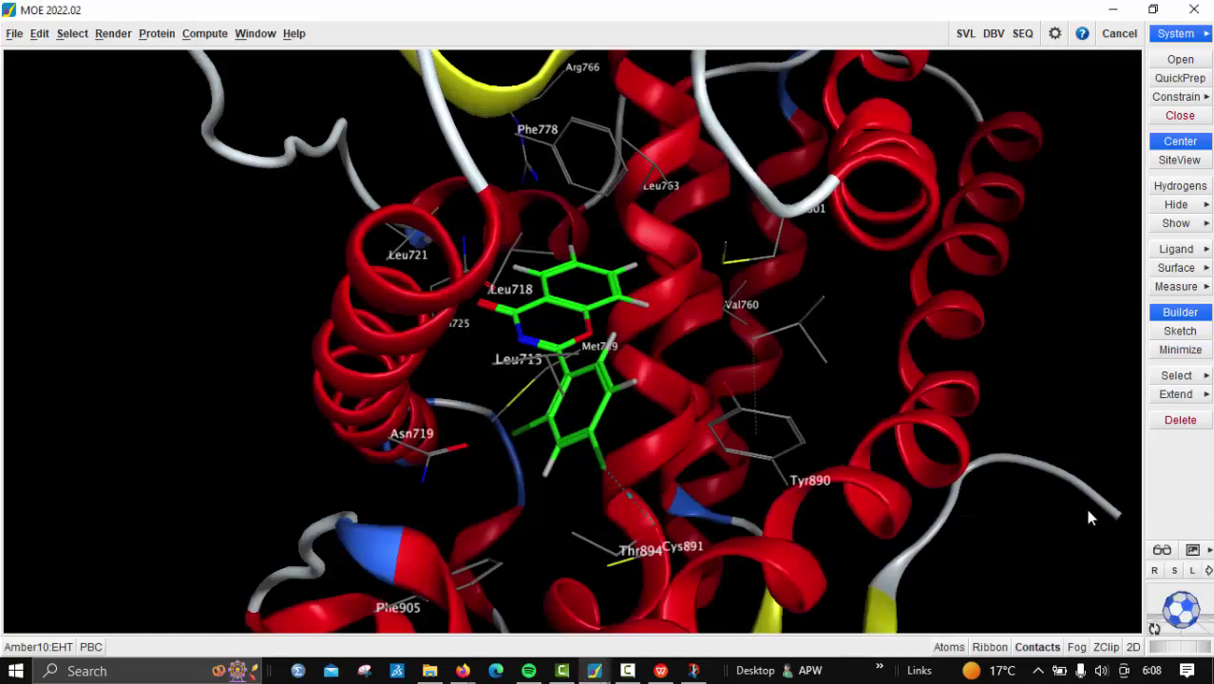
# - Show the 2D structure overlay, switch between the 2W8Y.A and S1 ligands, and hide the overlay again
pyautogui.click(1134, 649)
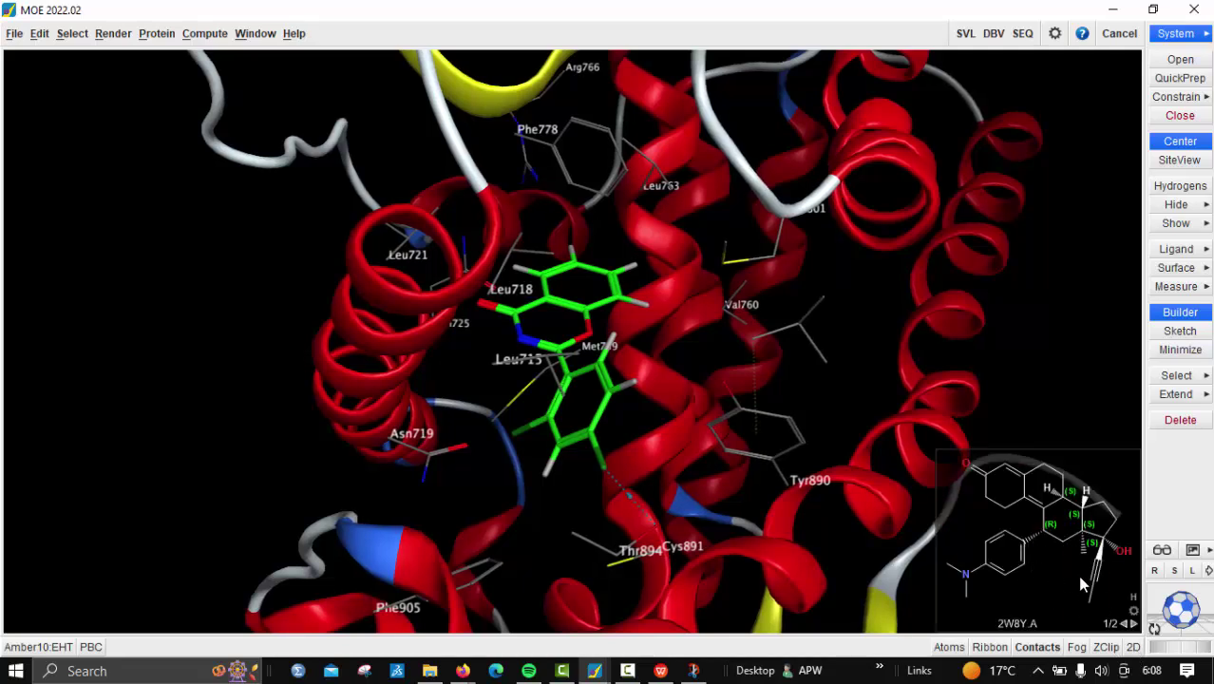
pyautogui.click(1135, 623)
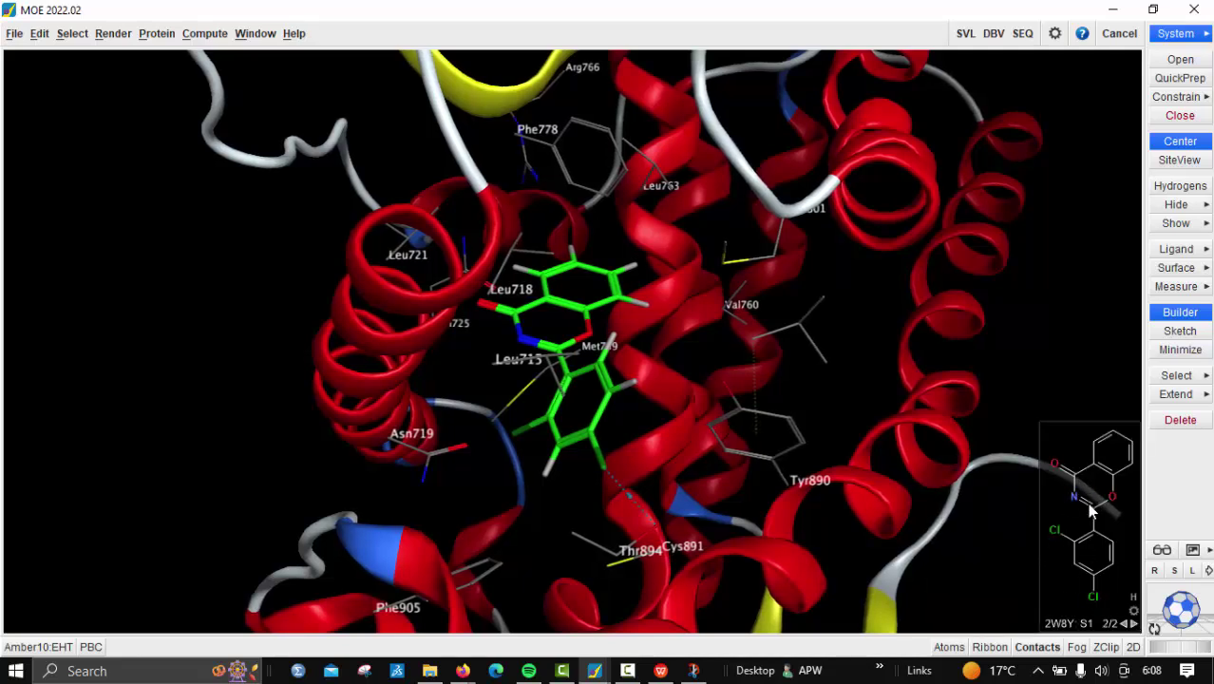
pyautogui.click(1125, 624)
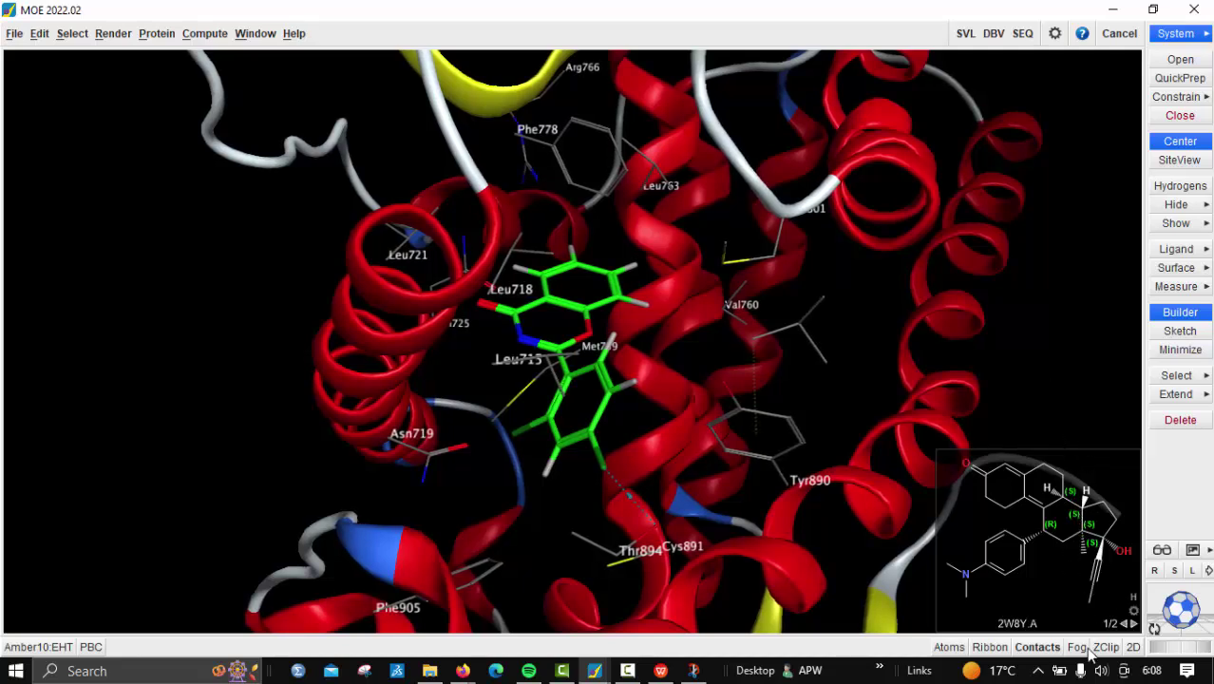
pyautogui.click(1131, 648)
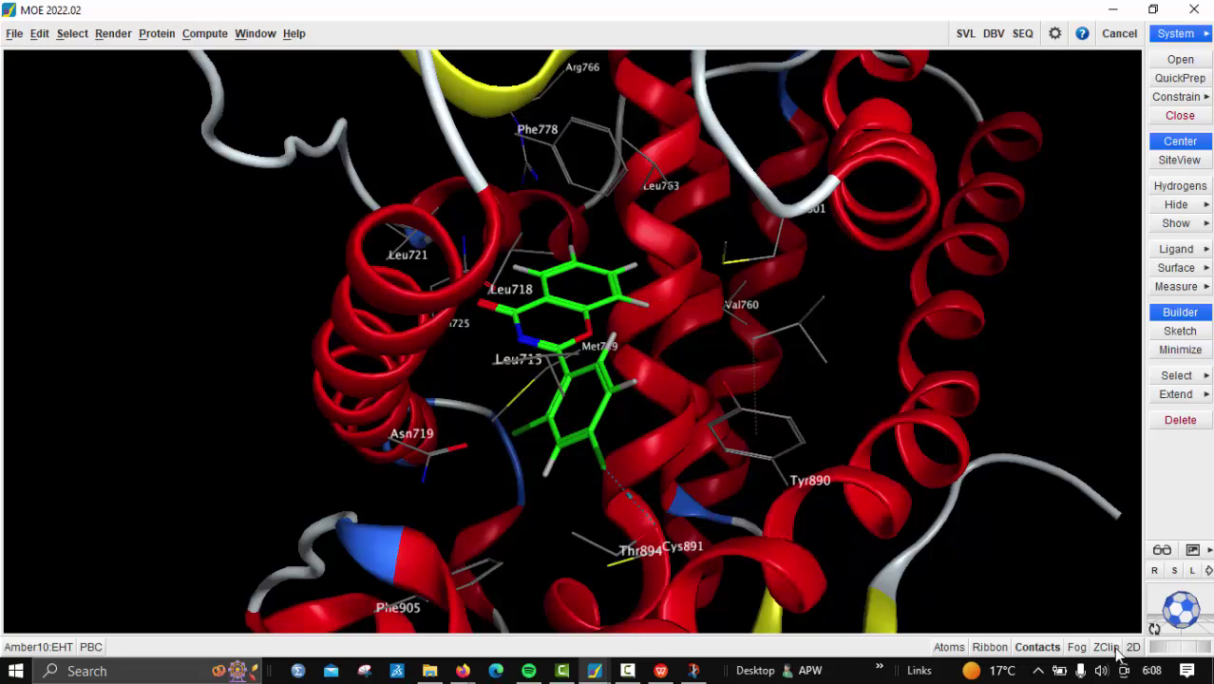
# - Try coloring the ligand and residue atoms by Element, B-Factor, Residue and Chain
pyautogui.click(950, 648)
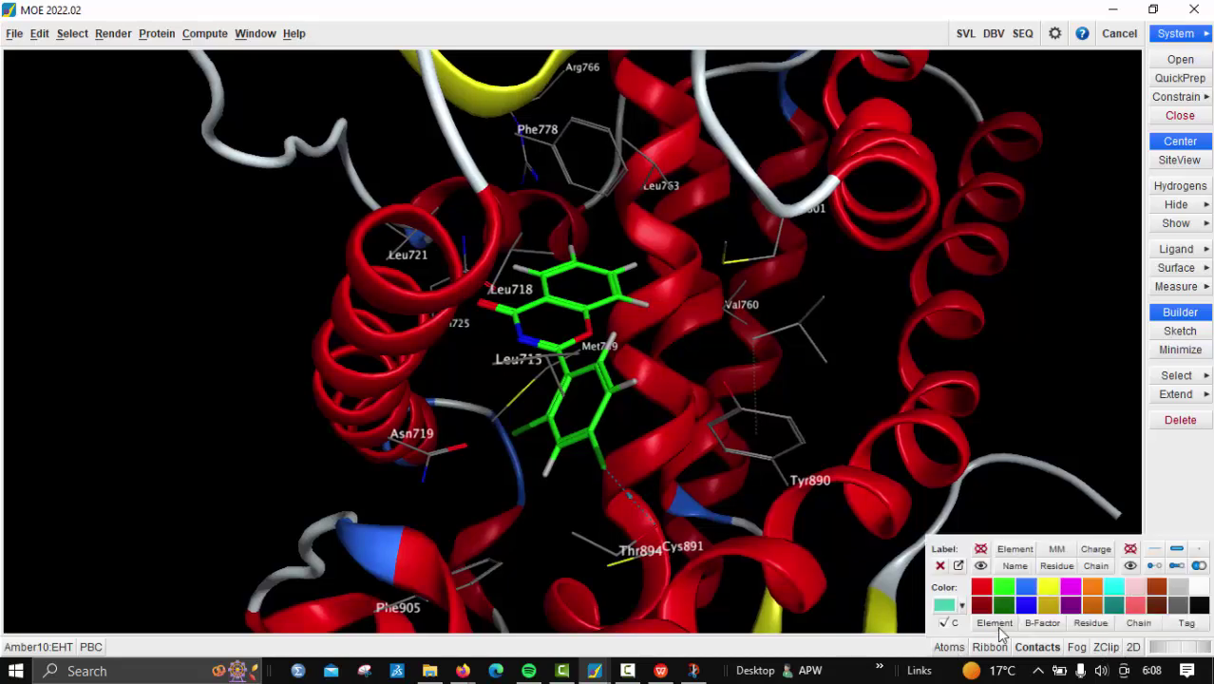
pyautogui.click(995, 622)
pyautogui.click(1043, 623)
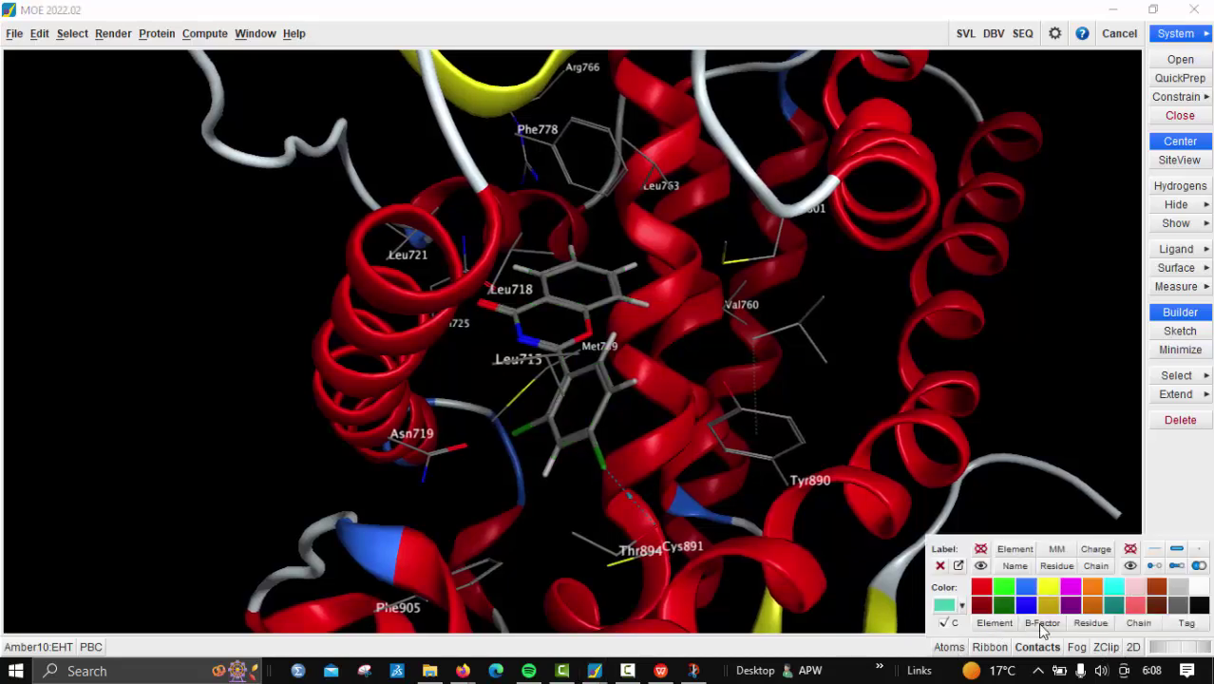
pyautogui.click(1090, 623)
pyautogui.click(1138, 623)
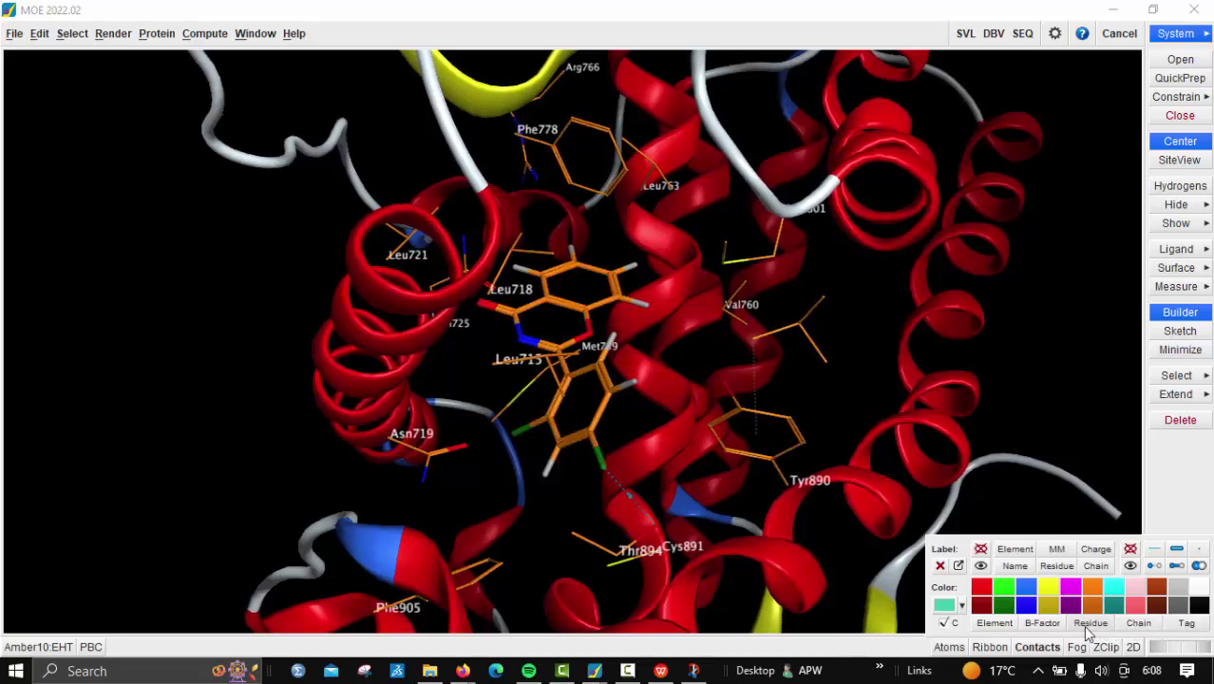
pyautogui.click(1159, 625)
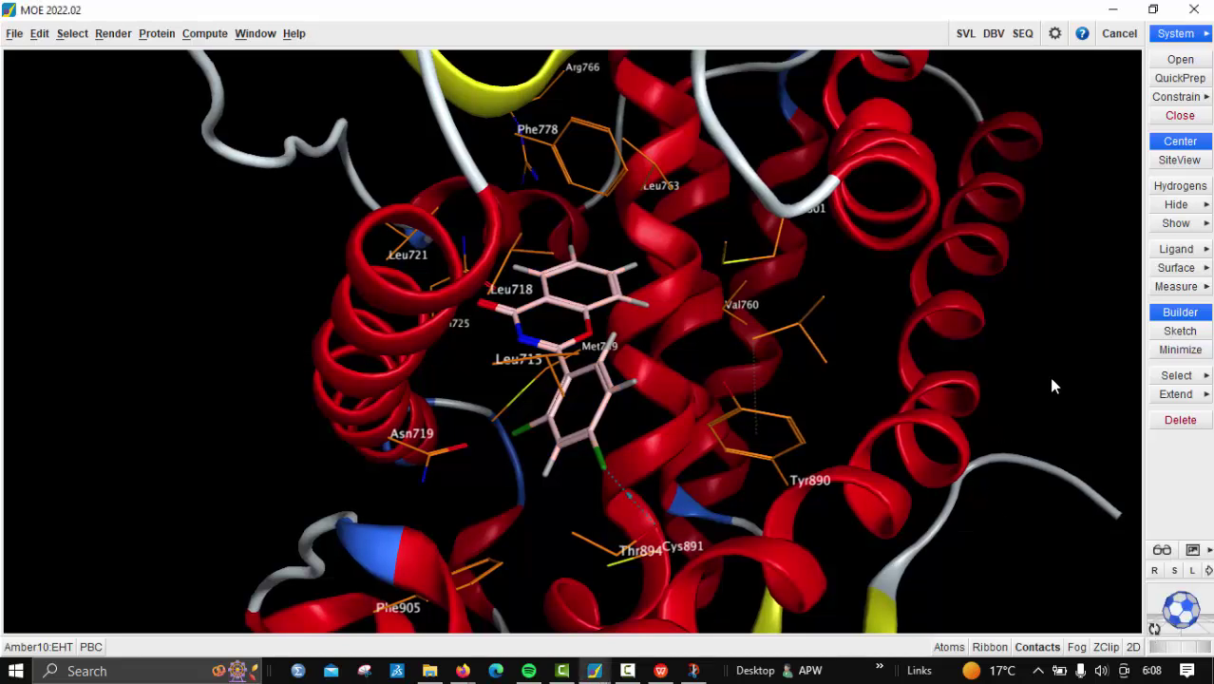
# - Color the ligand and surrounding residue atoms by B-Factor
pyautogui.moveTo(955, 647)
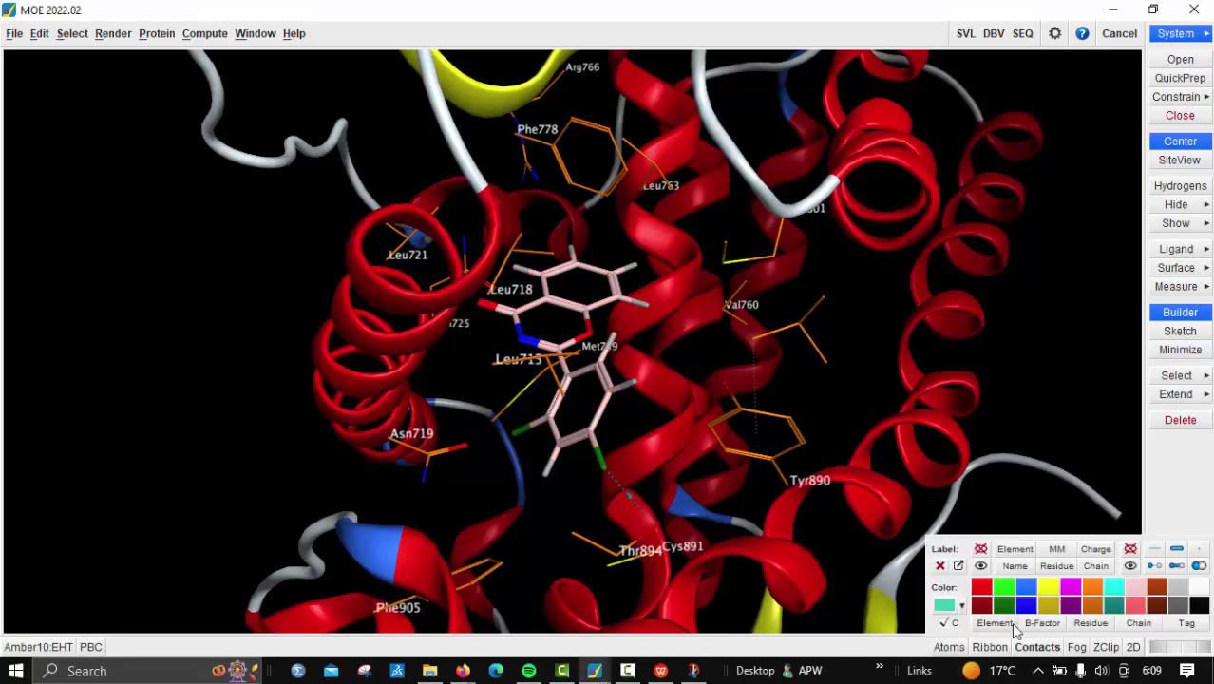
pyautogui.click(1041, 625)
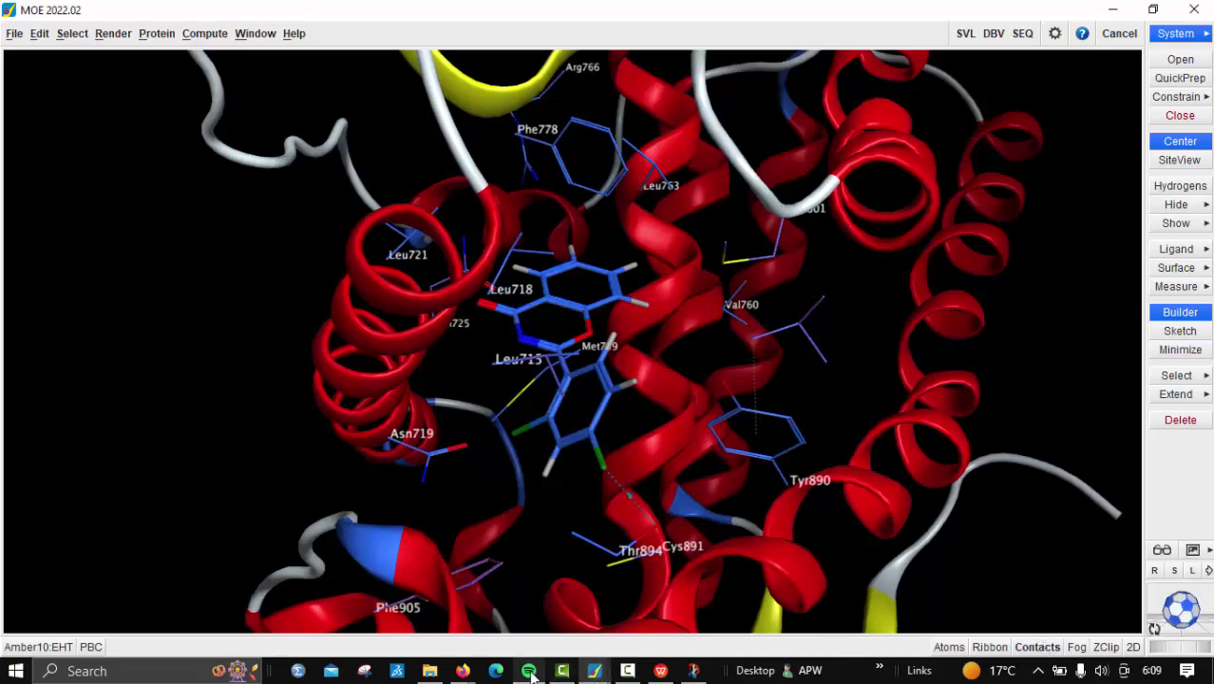
# - Bring the Ligand Interactions window for S1 back, maximize it, and open the interaction report
pyautogui.click(598, 671)
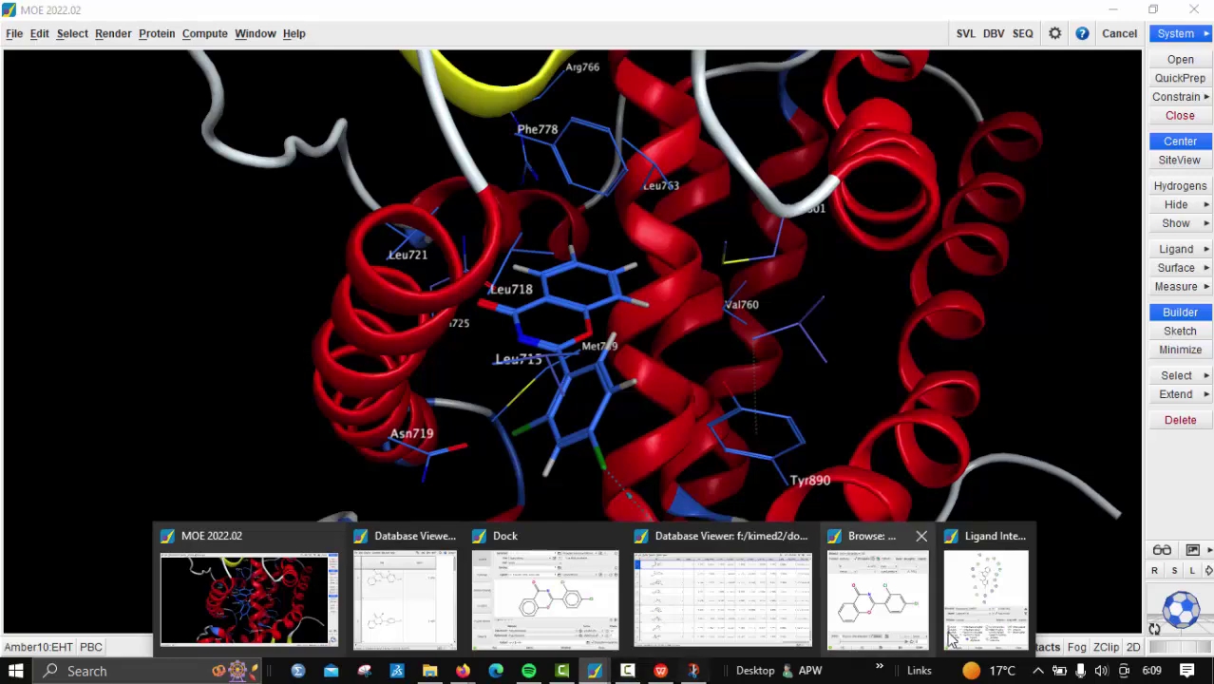
pyautogui.click(985, 594)
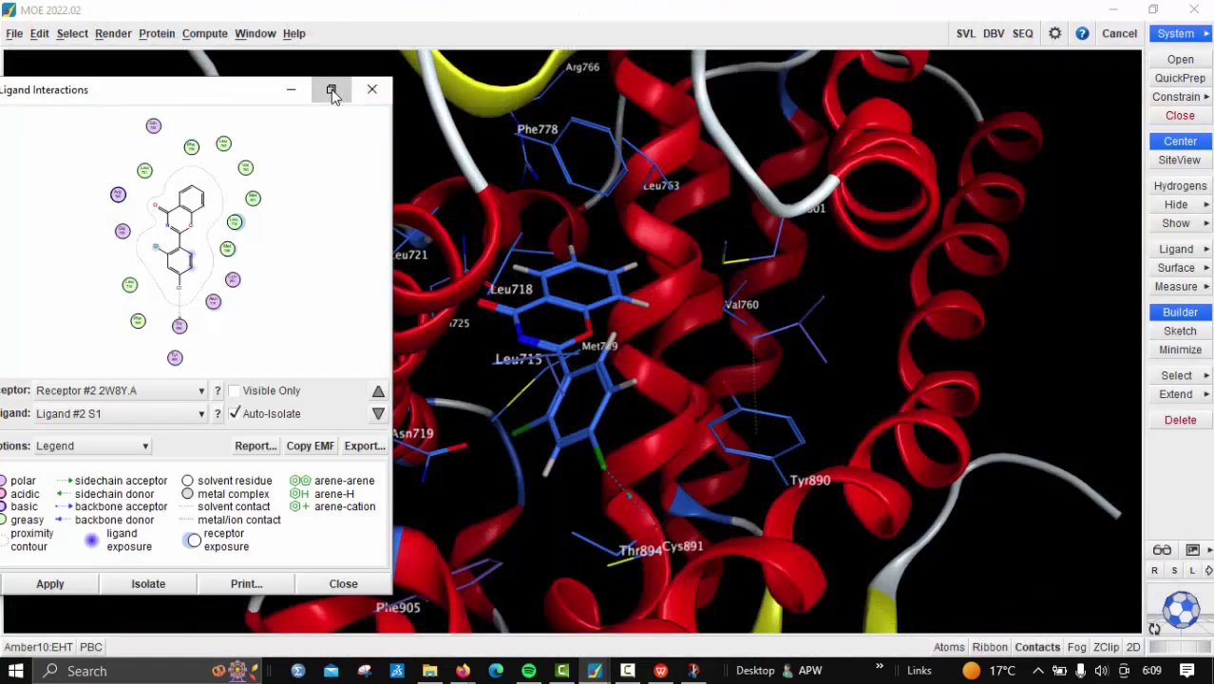
pyautogui.click(331, 89)
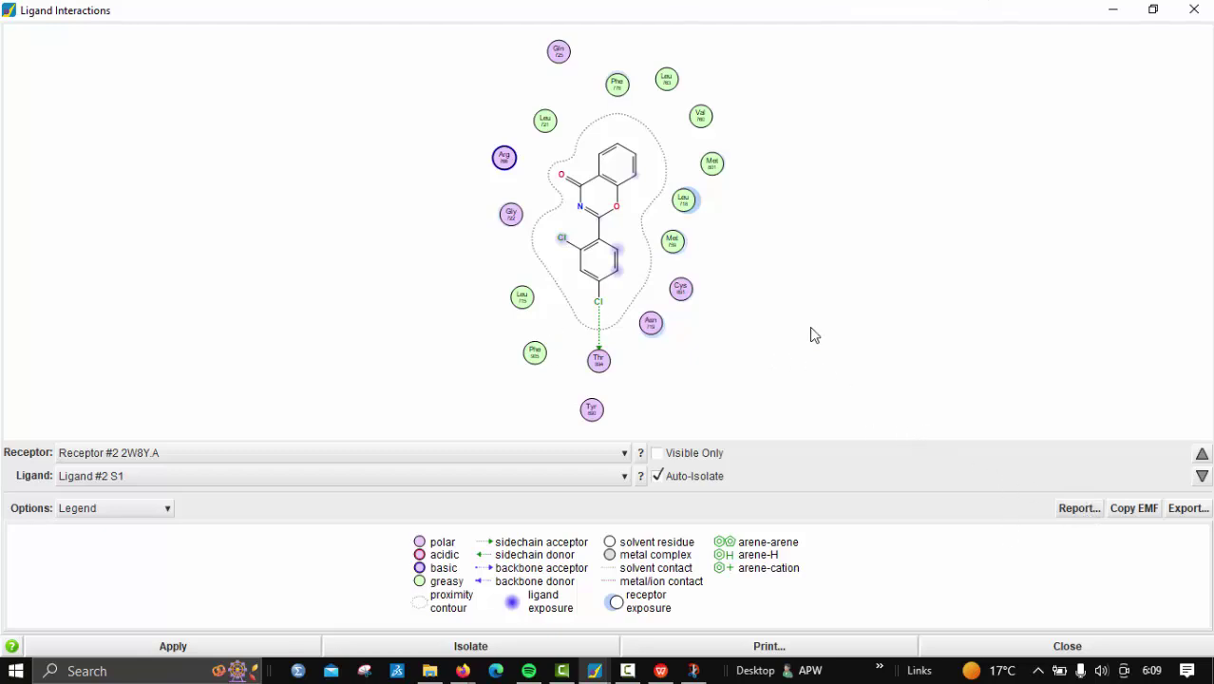
pyautogui.click(1078, 509)
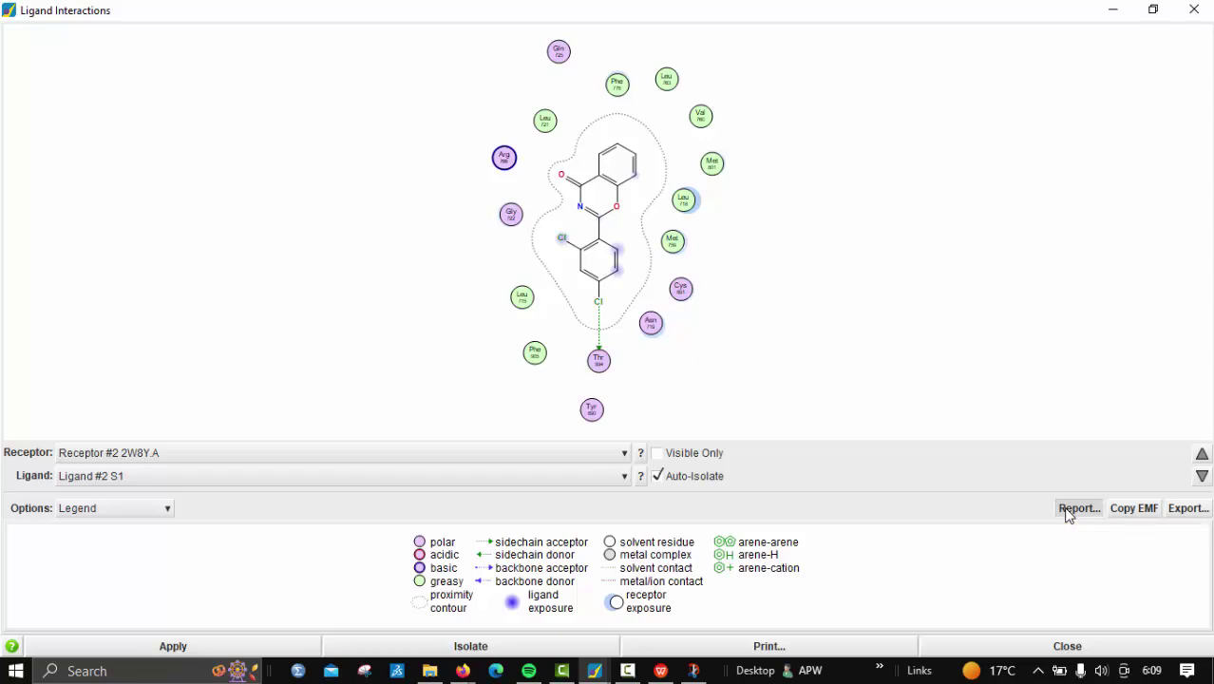